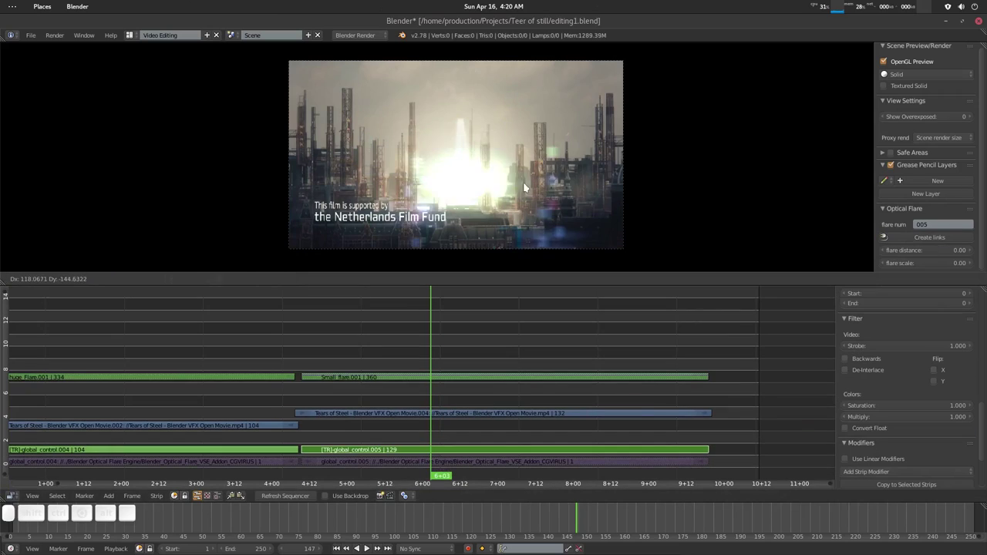
Select the [TR]-global_control.005 strip and move its flare onto the rocket's glow at 5+09
scroll(849, 416, down, 4)
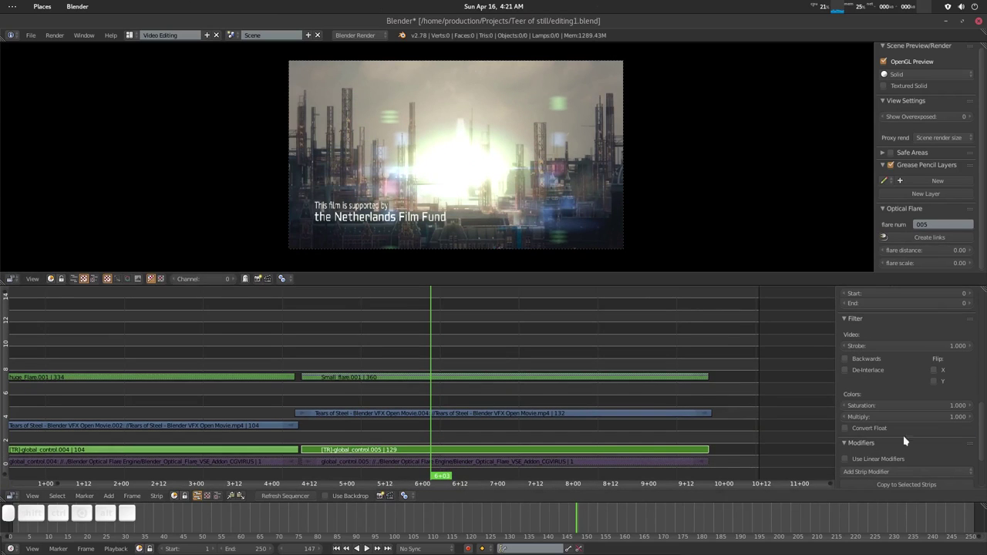
click(377, 363)
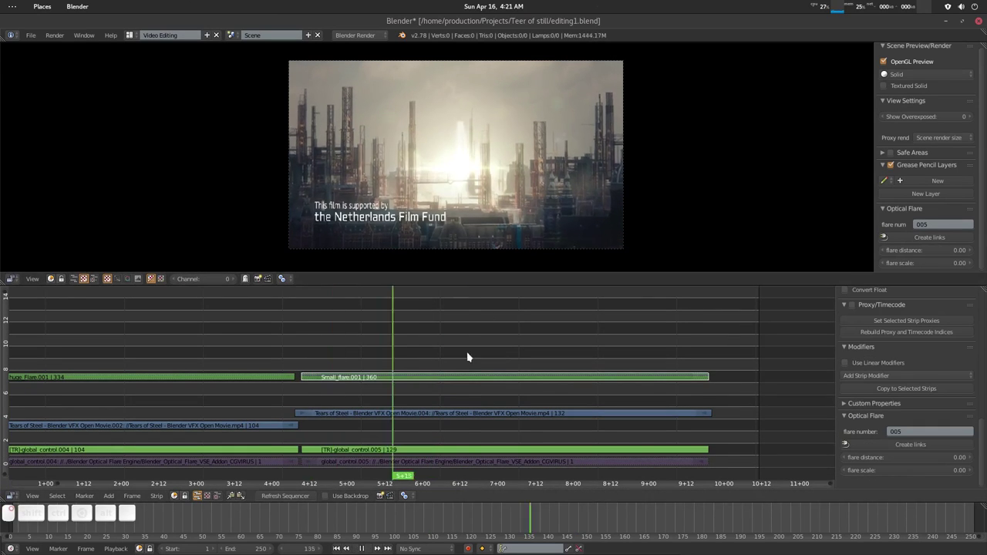
right_click(416, 449)
key(Left)
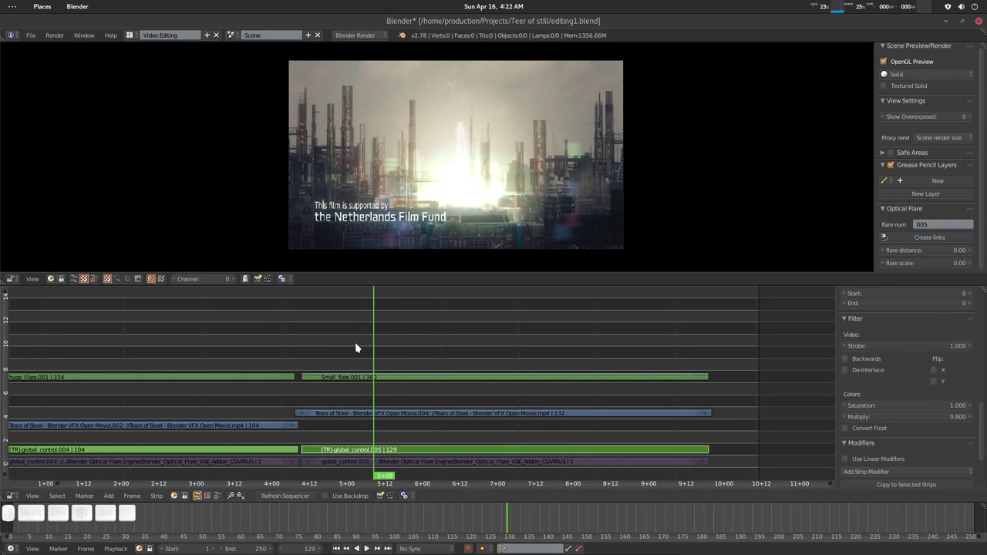
key(g)
click(463, 174)
At 9+12, move and scale the flare to match the rising rocket's glow, insert a keyframe and scrub through the motion
drag(319, 348, 686, 347)
key(s)
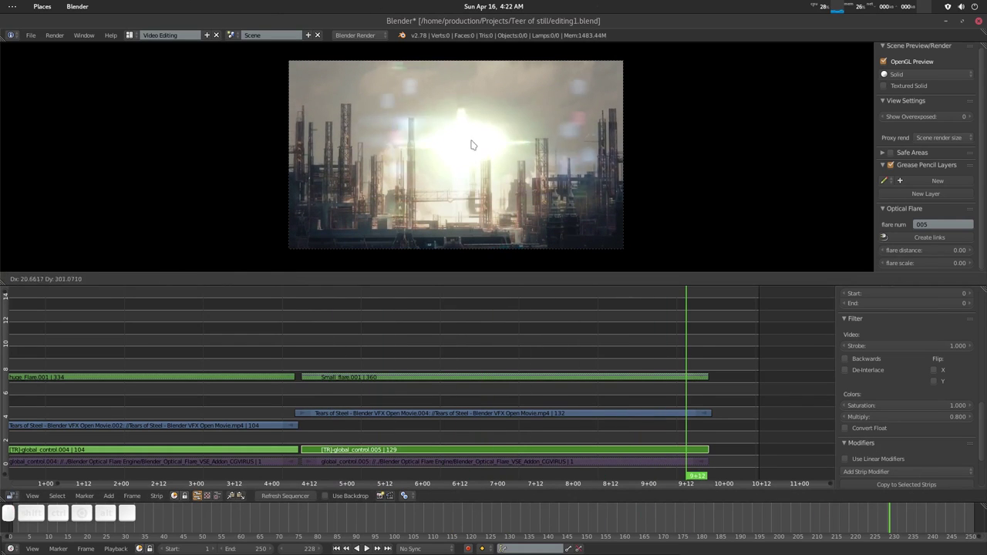
click(496, 168)
key(i)
click(448, 139)
drag(652, 342, 471, 365)
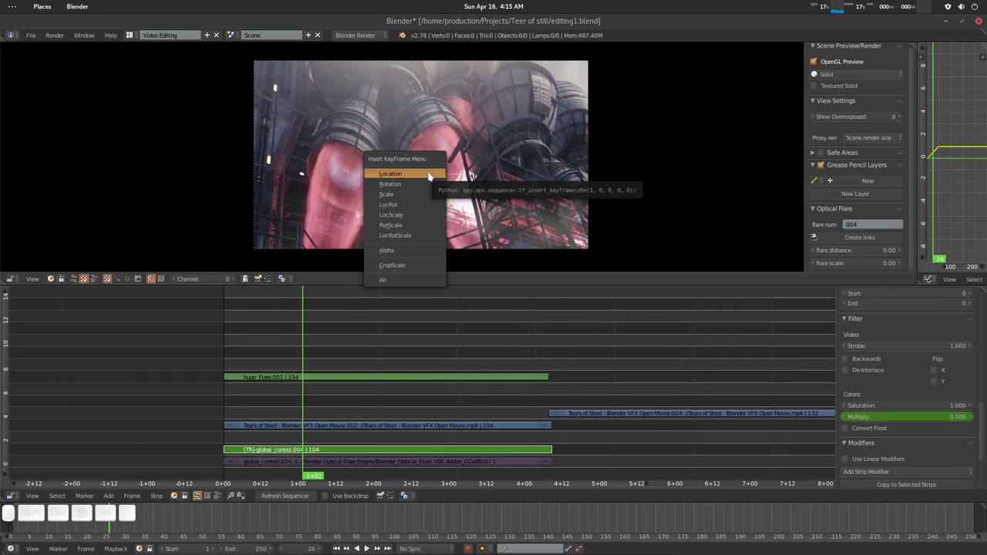
drag(314, 348, 417, 327)
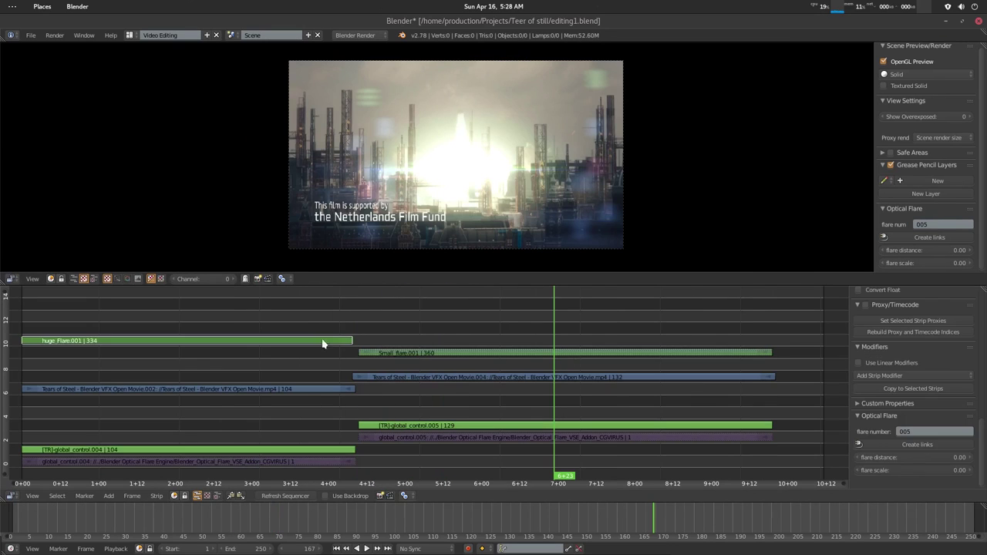
Slide the huge flare strip together with its [TR]-global_control.004 strip over the second movie clip and play the result
shift+right_click(347, 449)
key(g)
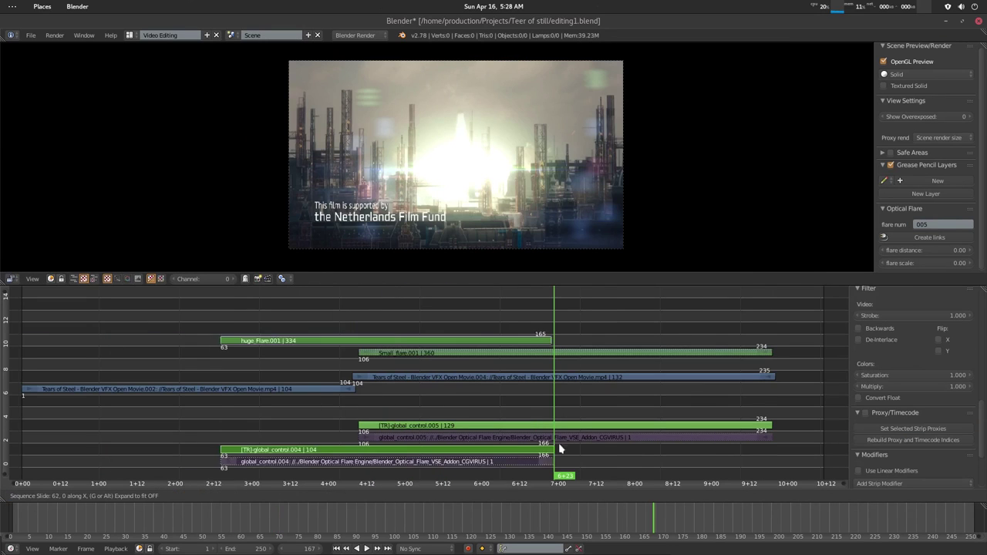
click(663, 447)
key(shift+alt+a)
drag(484, 331, 425, 337)
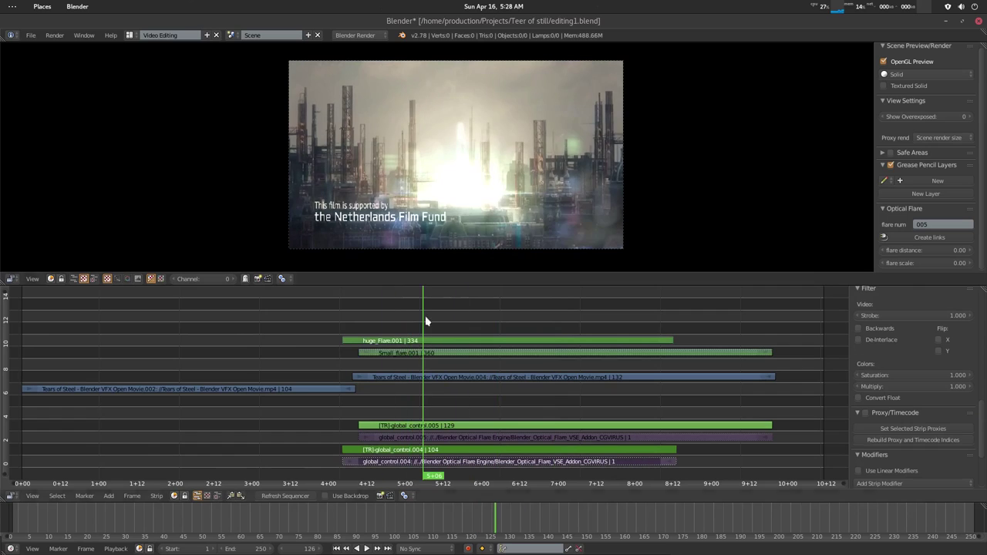
click(558, 324)
key(alt+a)
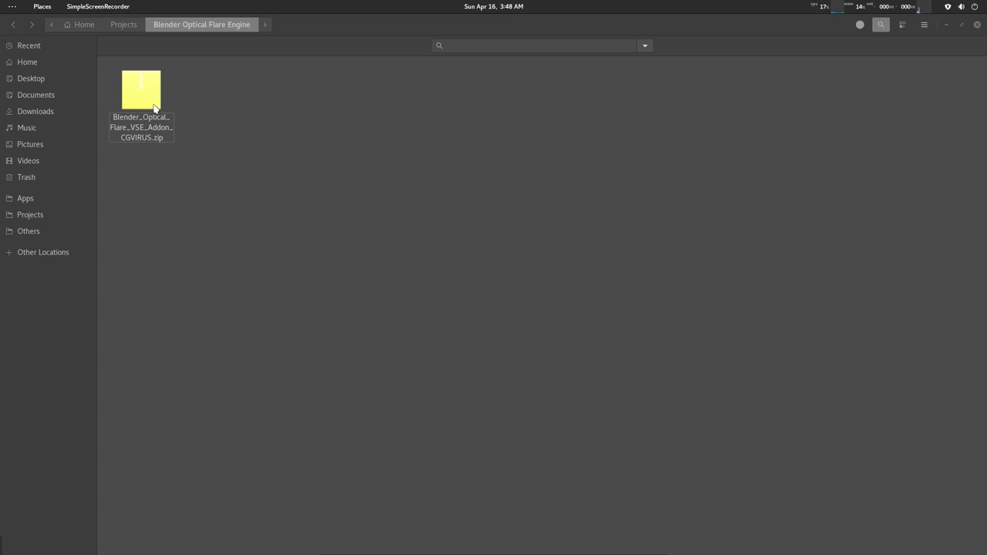
Extract Blender_Optical_Flare_VSE_Addon_CGVIRUS.zip in place and open the extracted folder
right_click(149, 105)
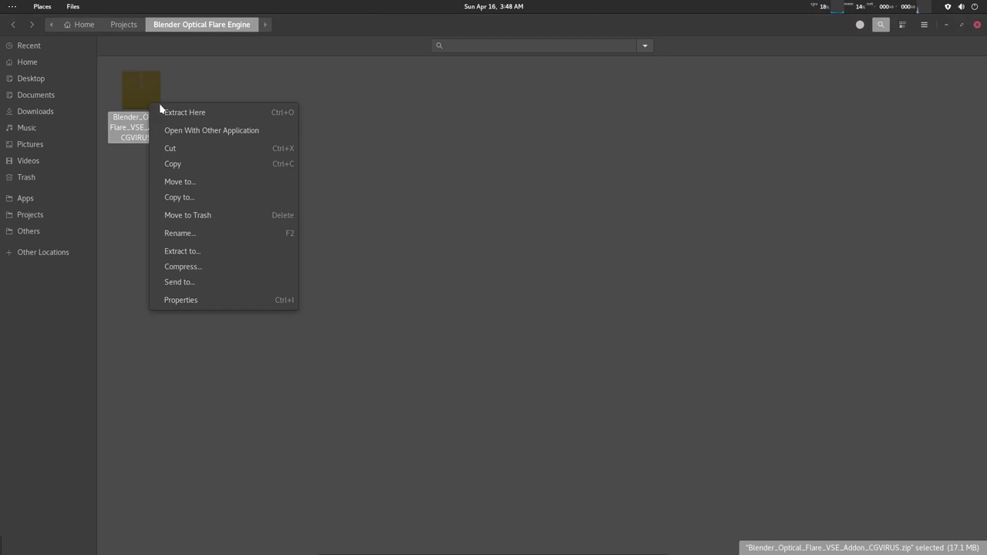
click(209, 118)
double_click(140, 99)
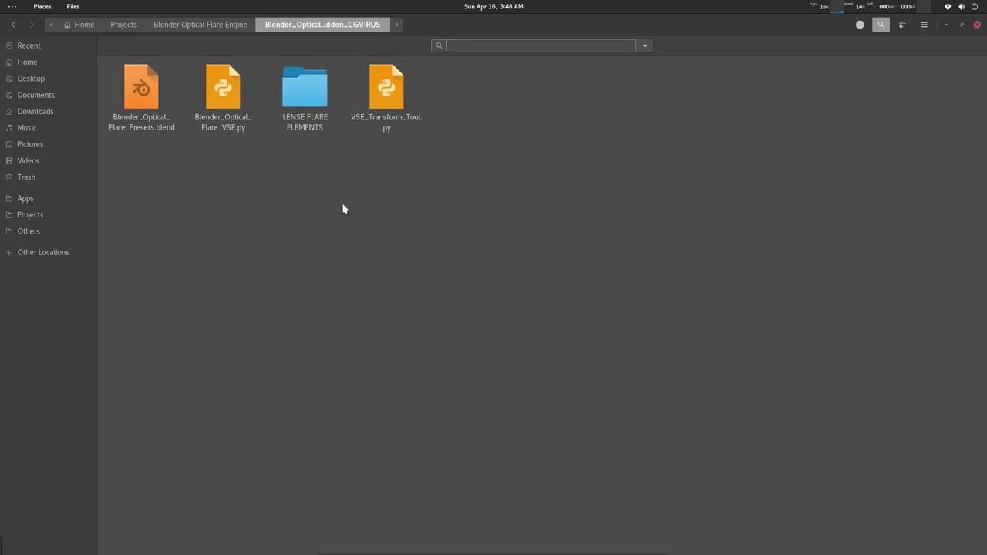
Examine the extracted add-on files VSE_Transform_Tool.py, Blender_Optical_Flare_VSE.py and Blender_Optical_Flare_Presets.blend
click(388, 99)
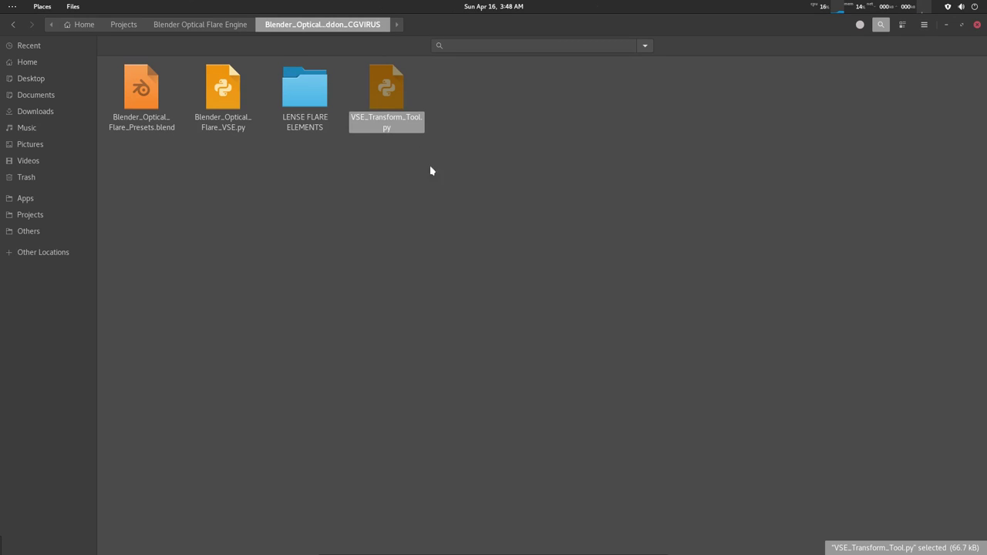
click(393, 154)
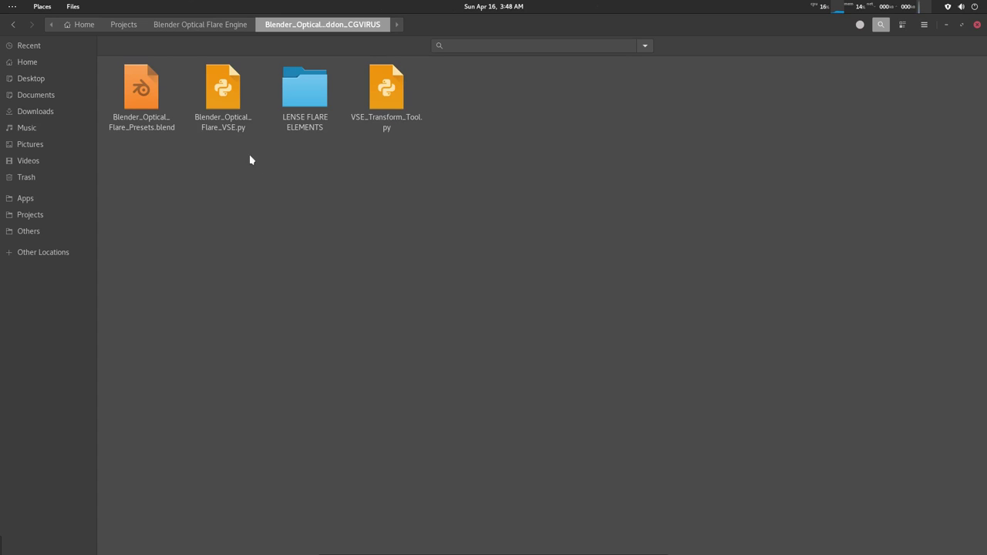
click(218, 106)
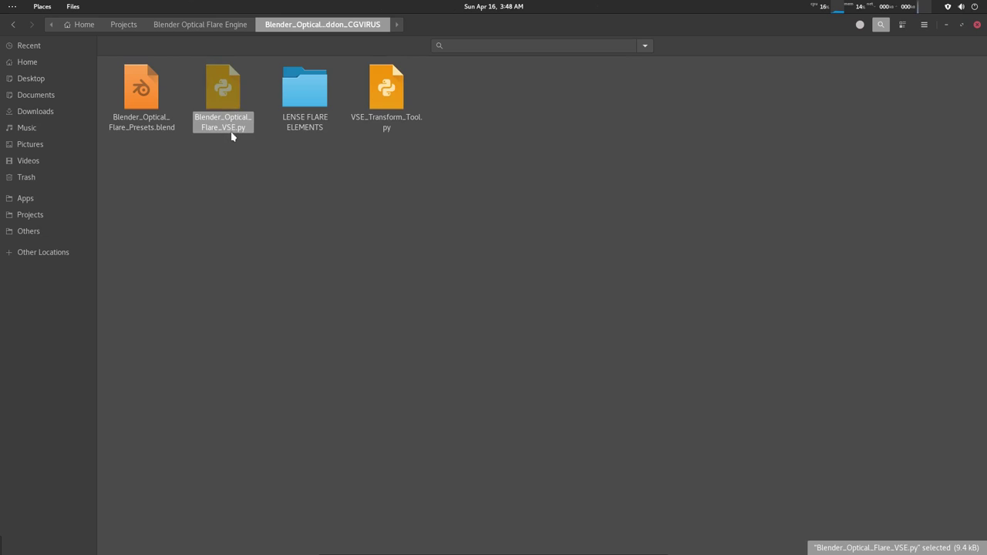
click(206, 172)
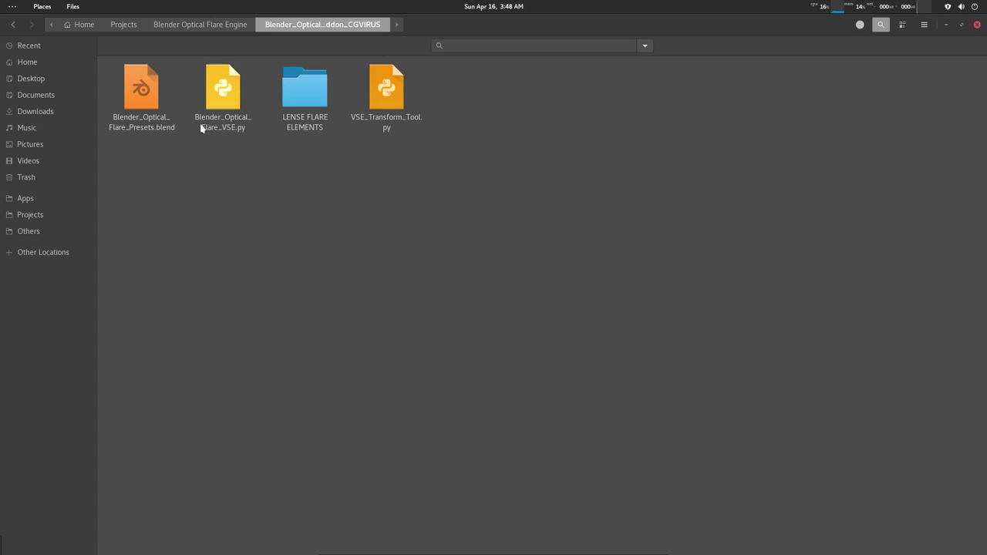
click(170, 124)
click(272, 190)
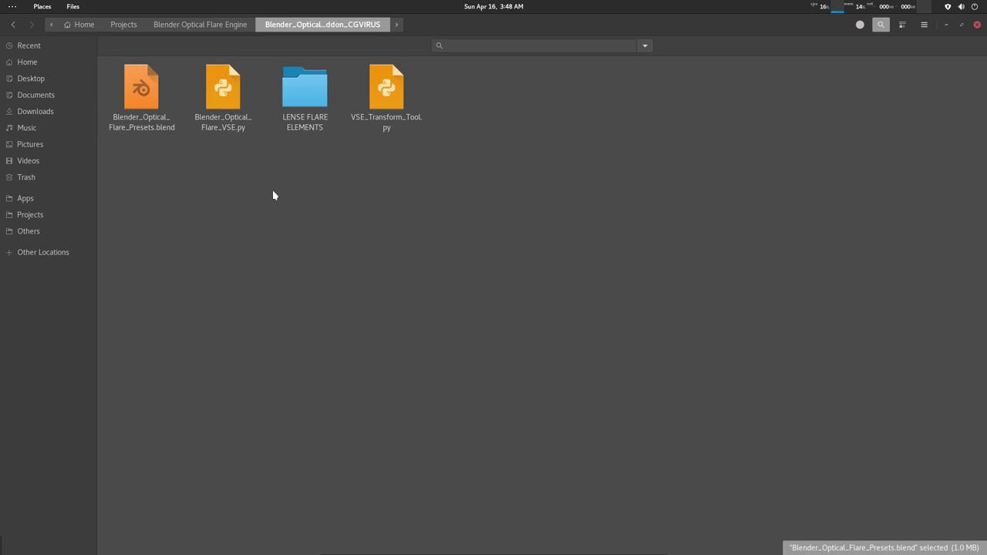
Open the LENSE FLARE ELEMENTS folder, read the GLFlares2 licence page in Firefox and close it
click(316, 98)
double_click(317, 98)
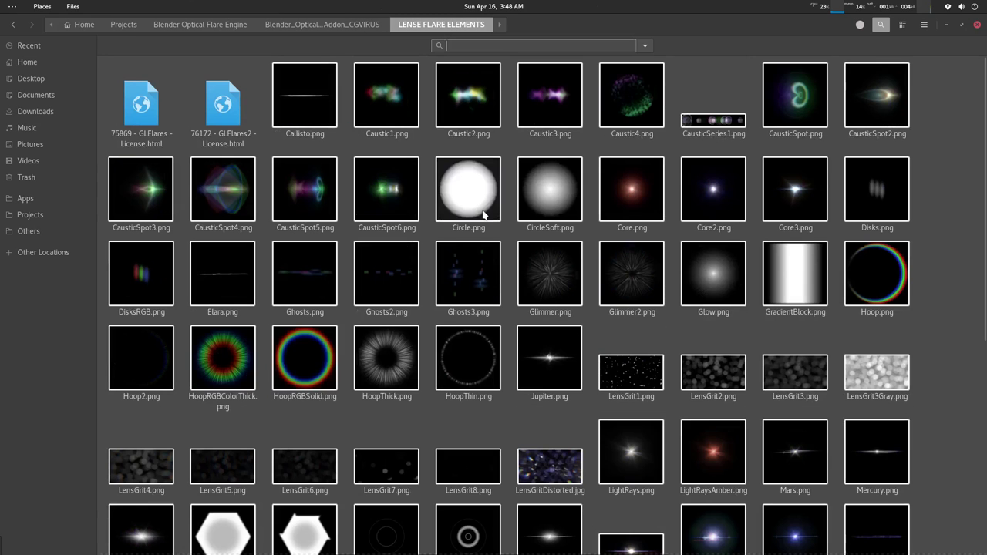
key(alt+Tab)
drag(641, 90, 634, 87)
double_click(622, 81)
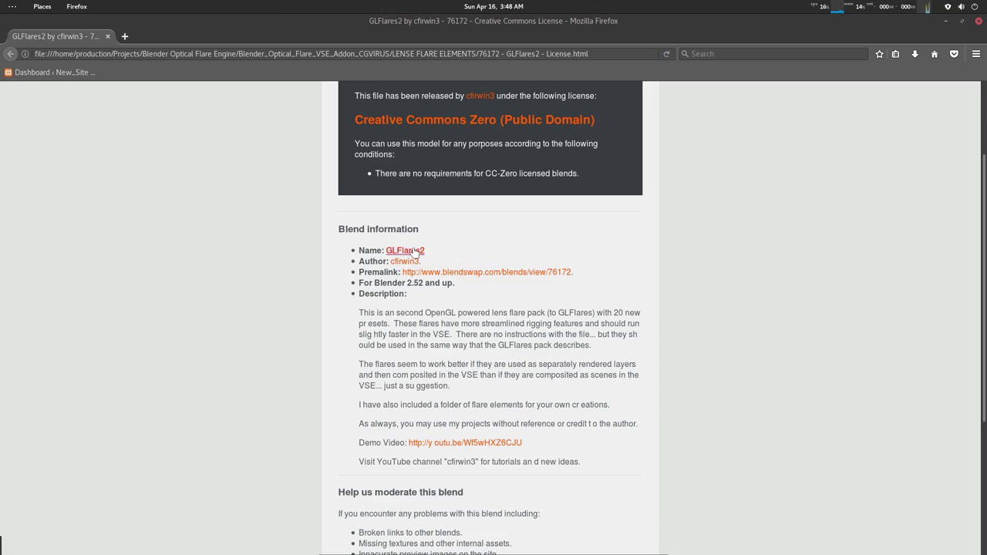
scroll(458, 245, up, 1)
scroll(486, 244, down, 1)
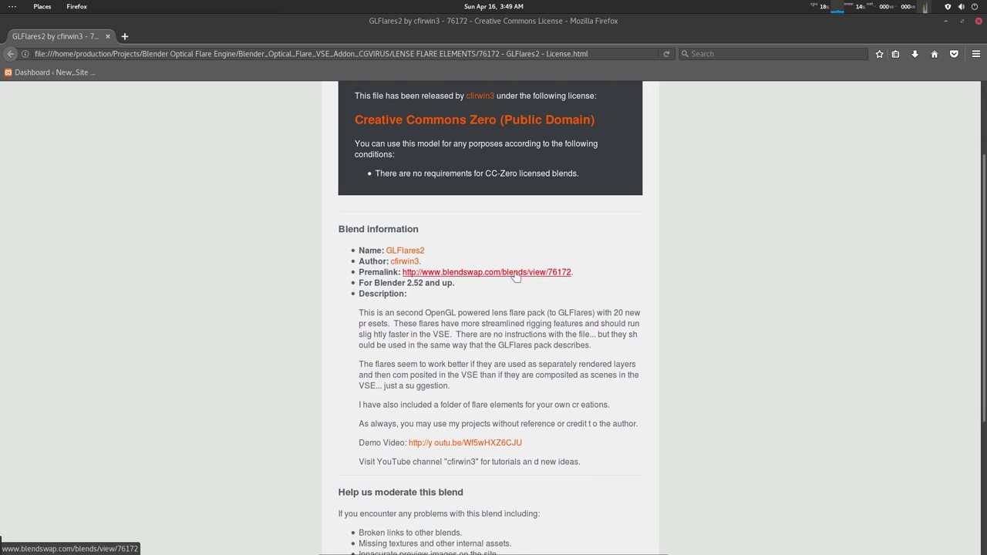
double_click(737, 21)
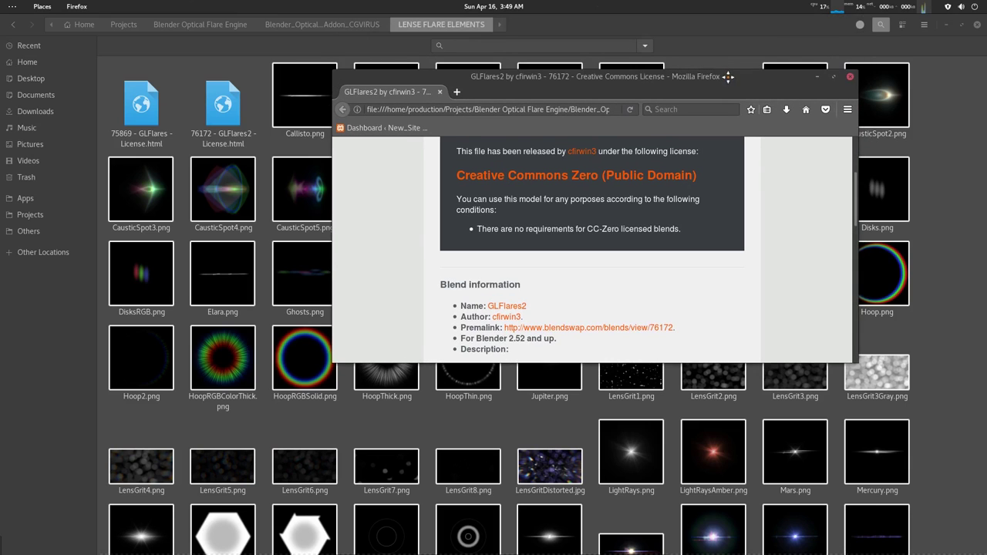
click(850, 78)
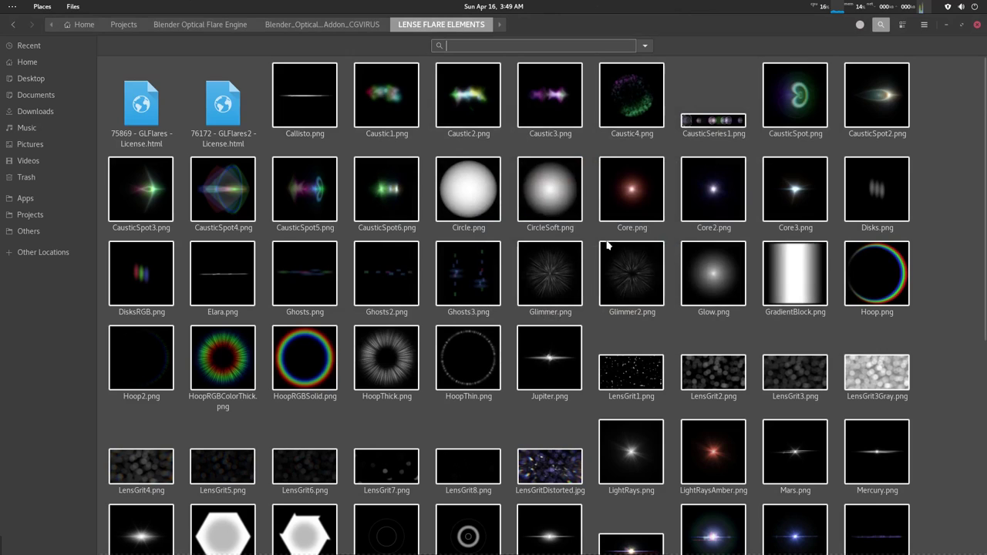
Look through the lens flare element images, then return to the extracted add-on folder
scroll(593, 254, down, 10)
scroll(625, 312, up, 10)
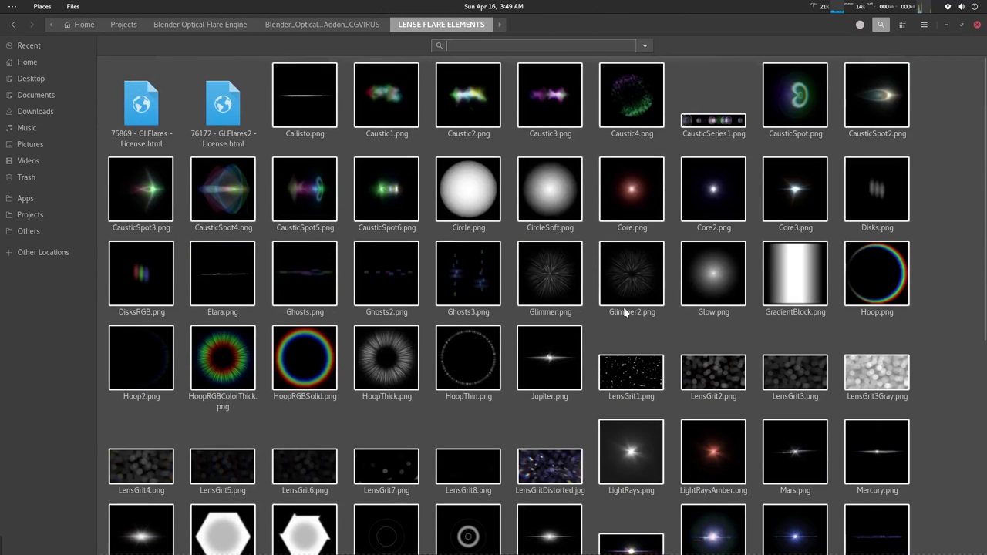
click(339, 25)
click(322, 223)
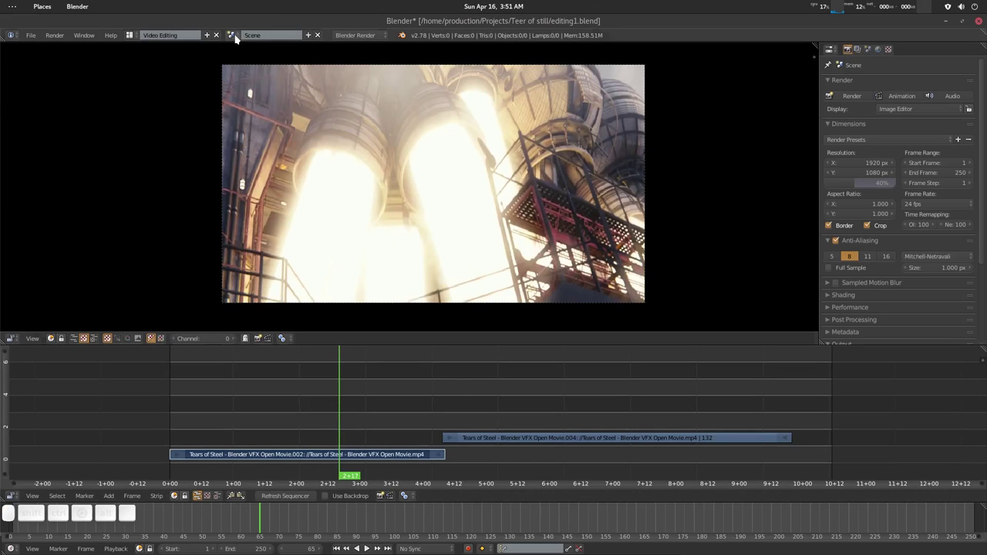
In Blender, play the edit from the first Tears of Steel strip into the second
click(143, 34)
key(Escape)
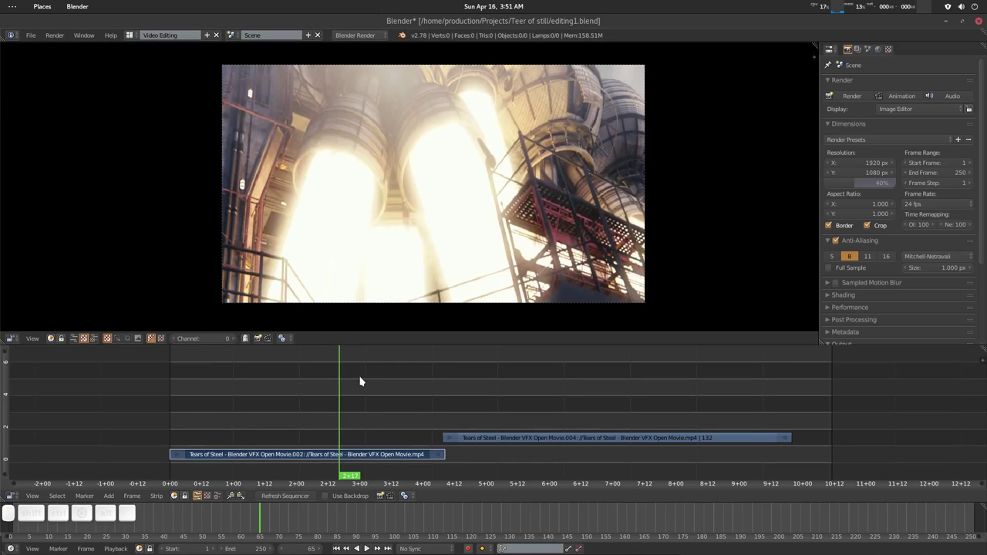
key(alt+a)
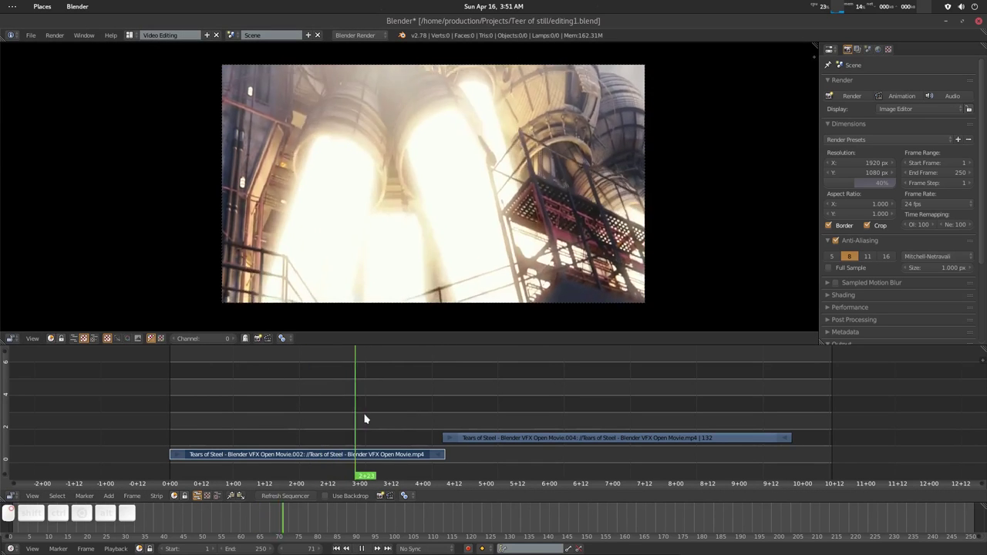
key(alt+a)
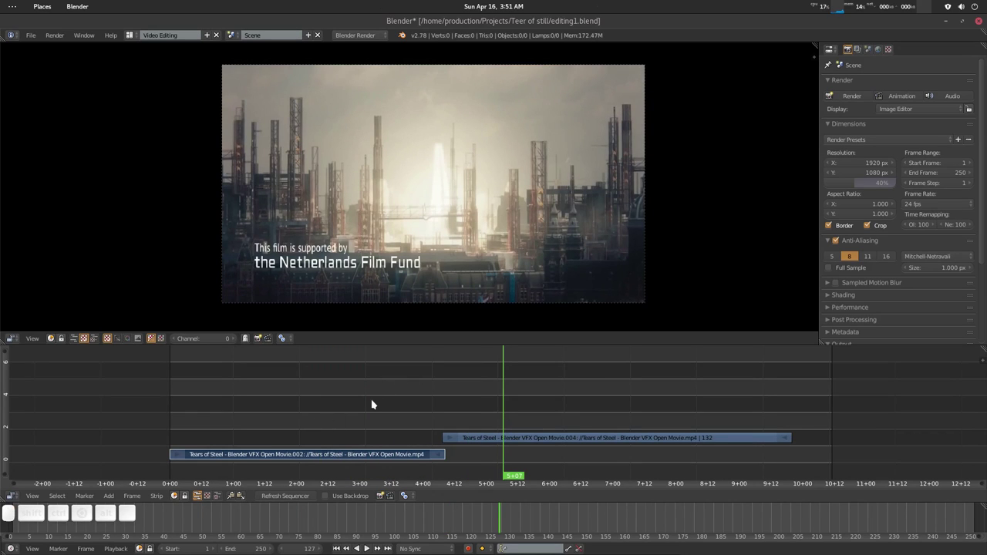
Open the user preferences at the add-ons settings
key(ctrl+alt+u)
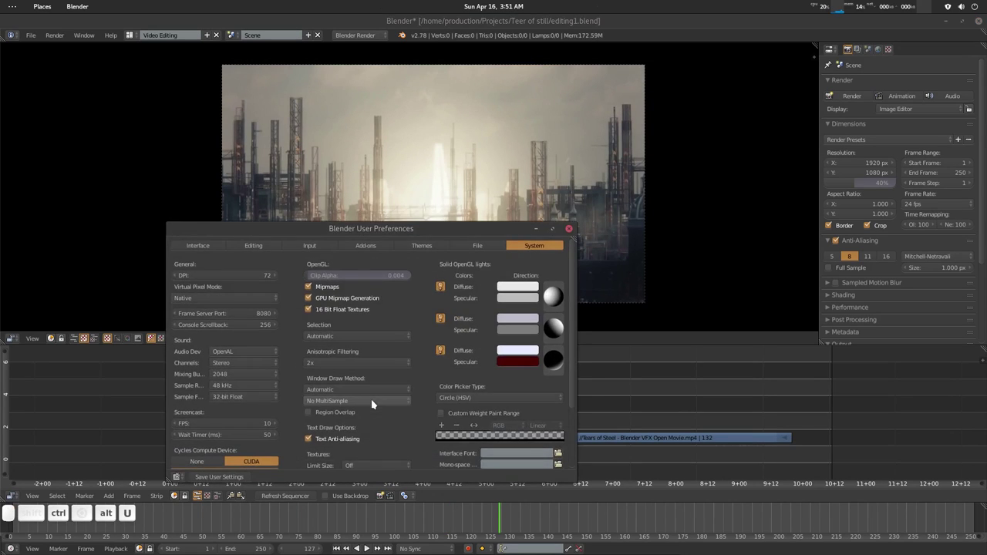
drag(468, 229, 536, 199)
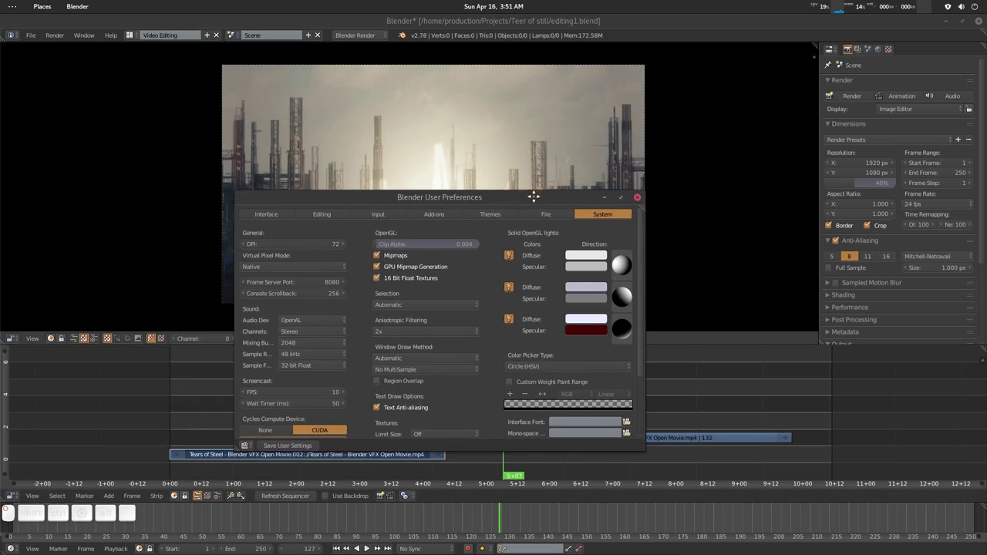
click(435, 215)
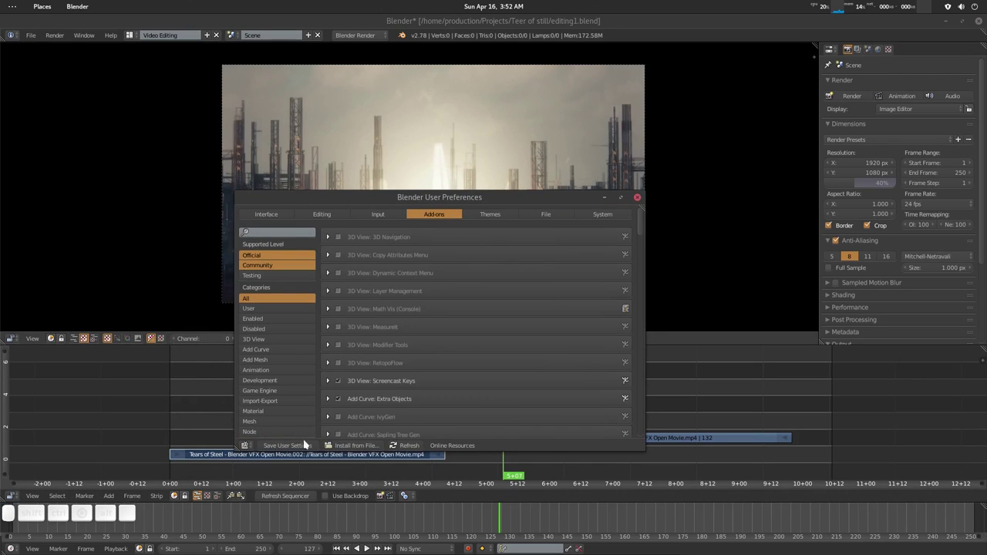
Install the add-on VSE_Transform_Tool.py from the Blender_Optical_Flare_VSE_Addon_CGVIRUS folder in /home/production/Projects/Blender Optical Flare Engine/
click(353, 446)
click(449, 239)
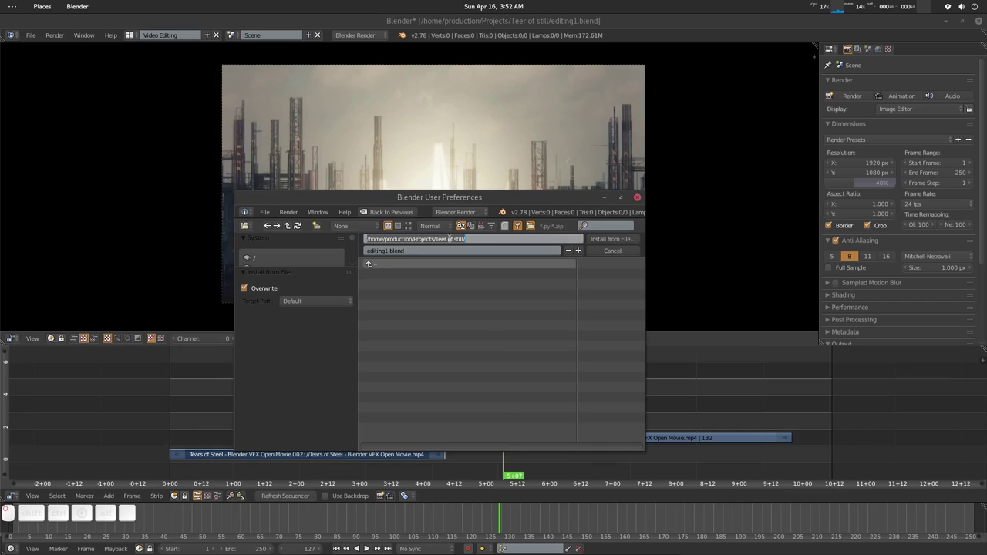
text(/home/production/Projects/Blender Optical Flare Engine/)
key(Return)
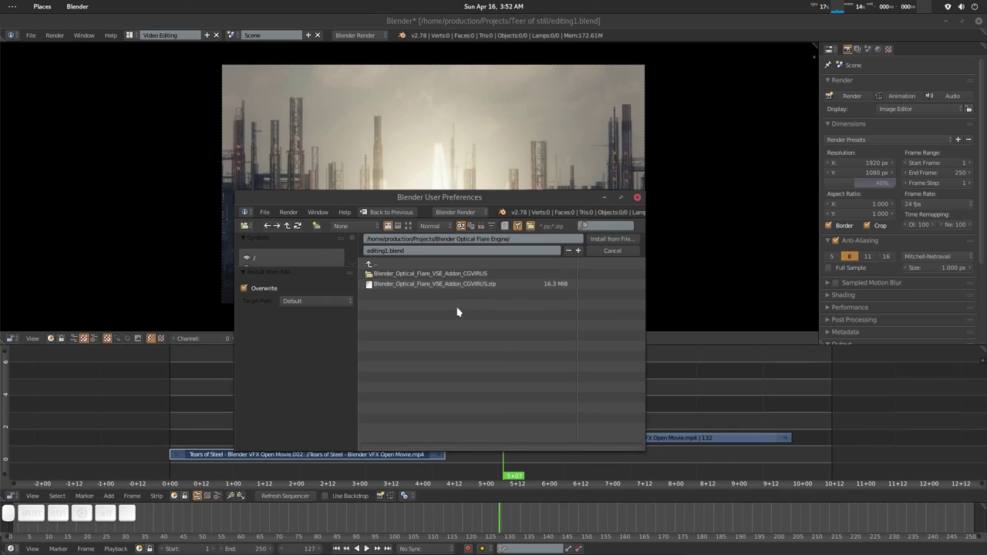
click(448, 273)
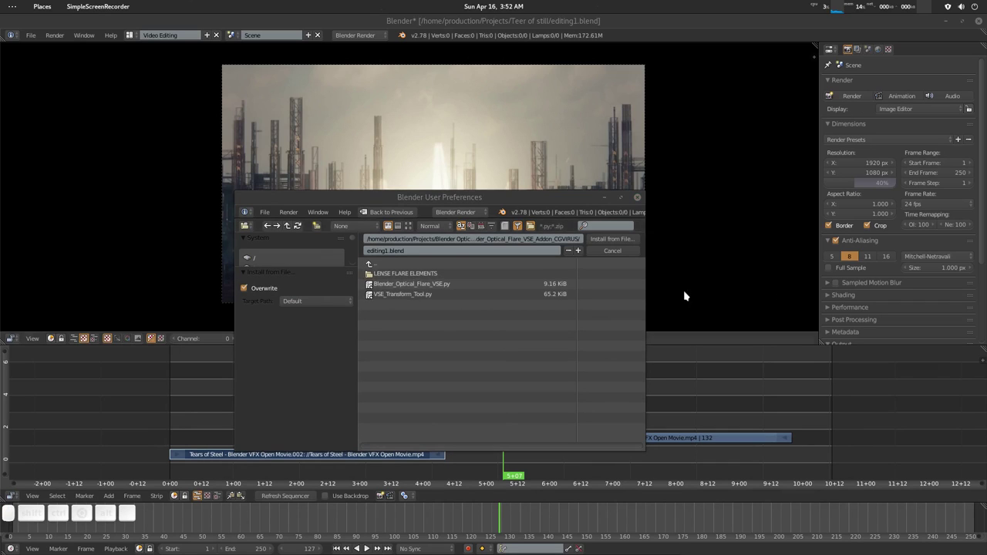
click(418, 296)
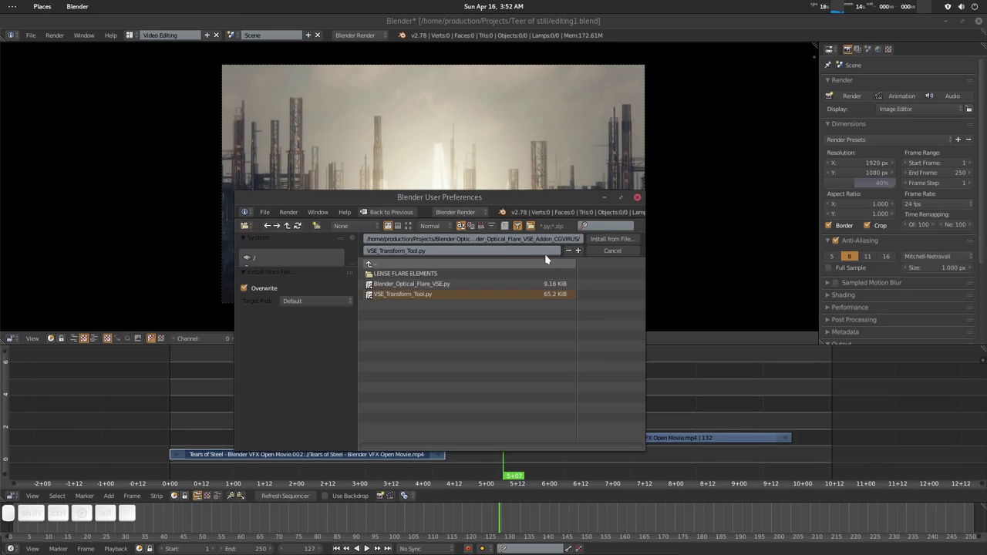
click(628, 242)
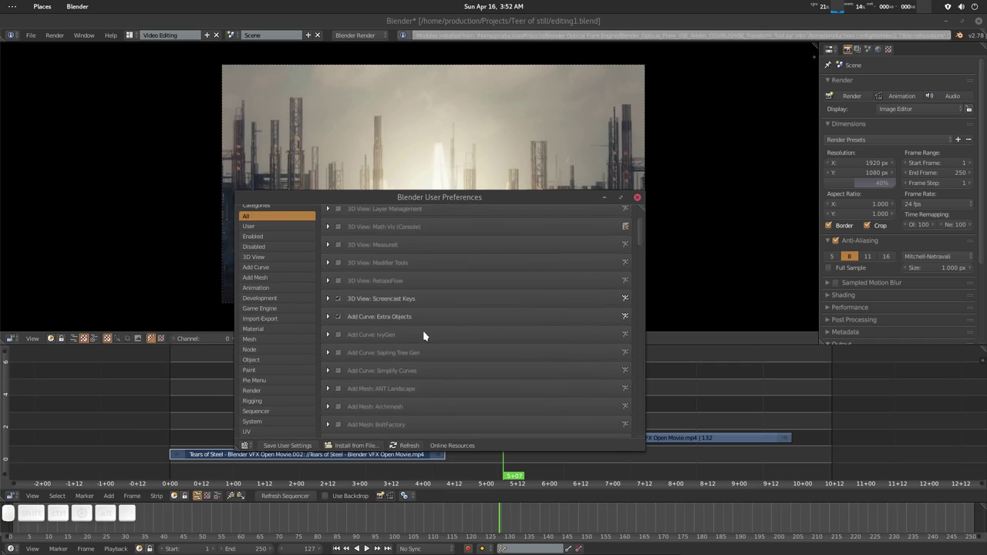
Install the add-on Blender_Optical_Flare_VSE.py from the Blender_Optical_Flare_VSE_Addon_CGVIRUS folder
click(351, 446)
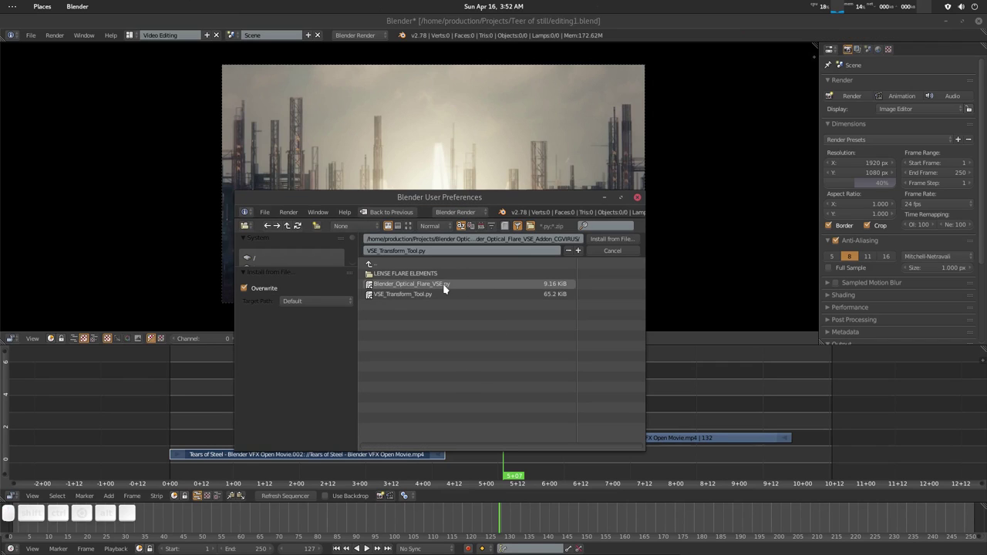
click(426, 286)
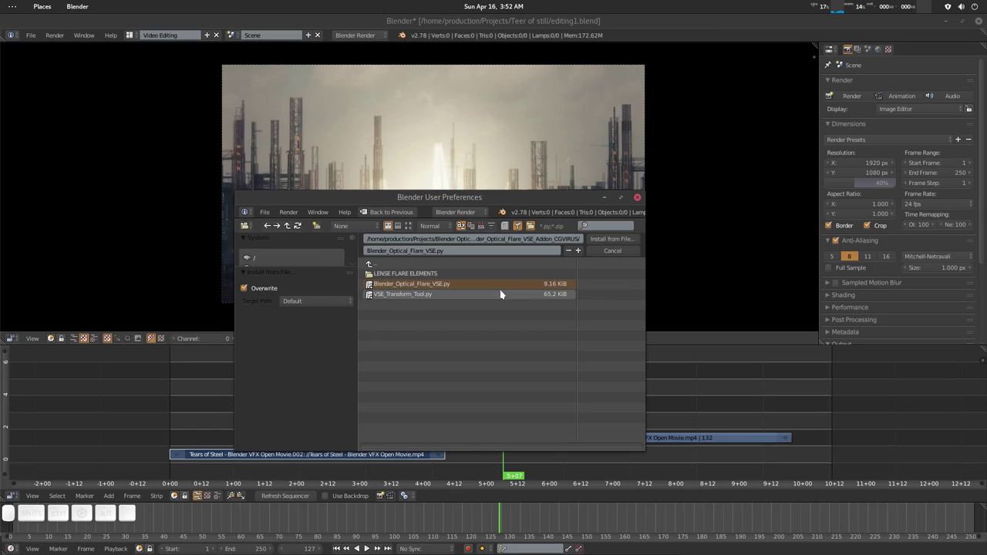
click(611, 240)
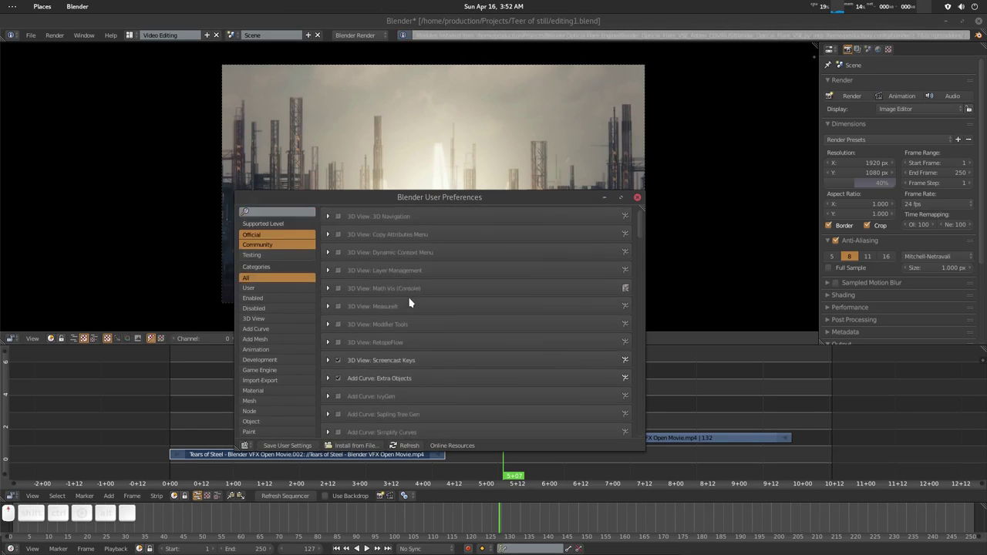
Search the add-ons for "opti" and enable Sequencer: Blender Optical Flare Engine
click(271, 229)
text(opti)
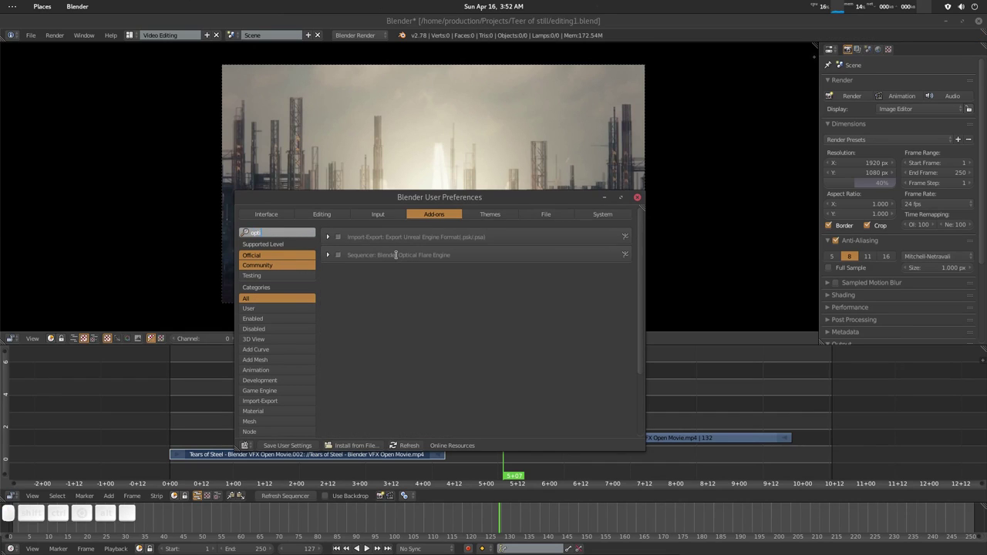
key(Return)
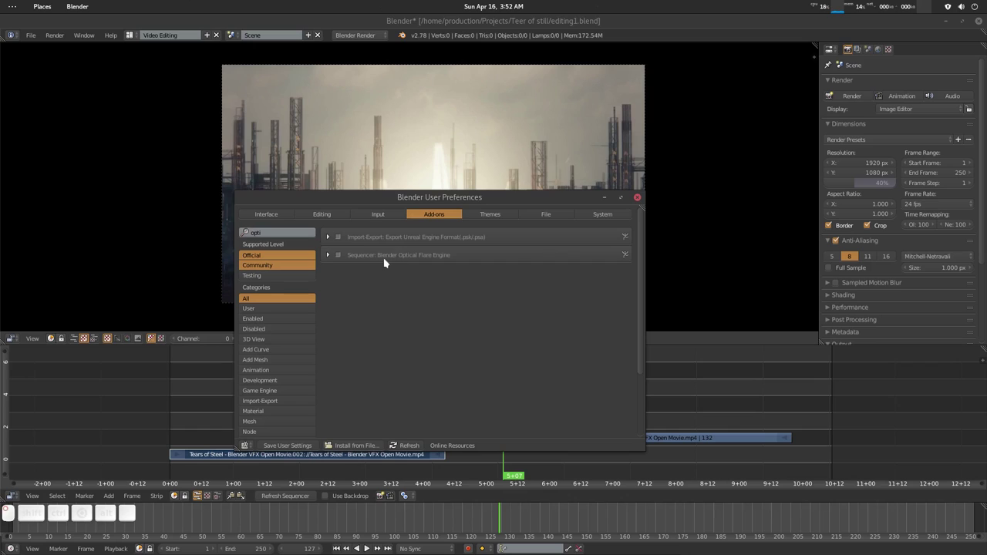
click(336, 255)
Search the add-ons for "vse" to check whether the VSE Transform tool is enabled, and clear the search
click(276, 232)
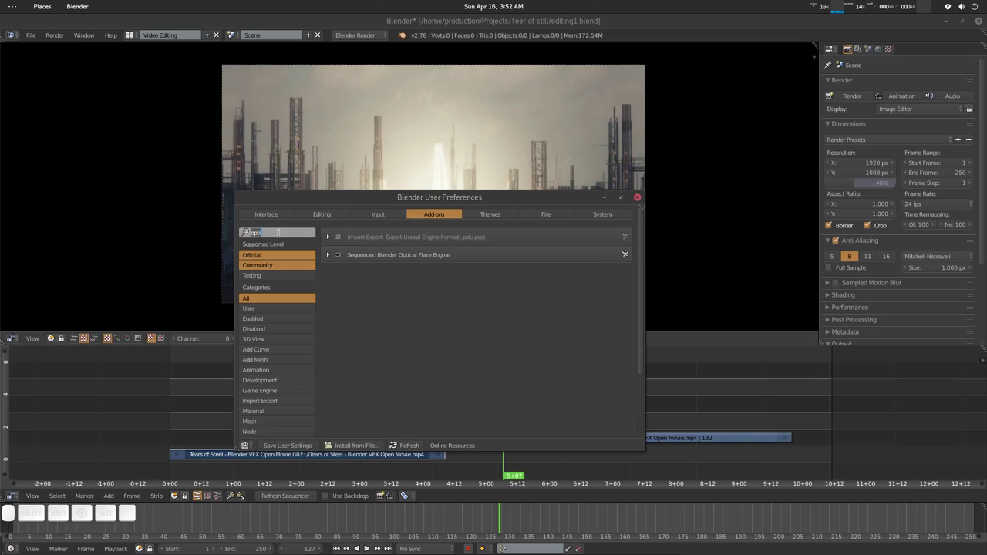
text(vse)
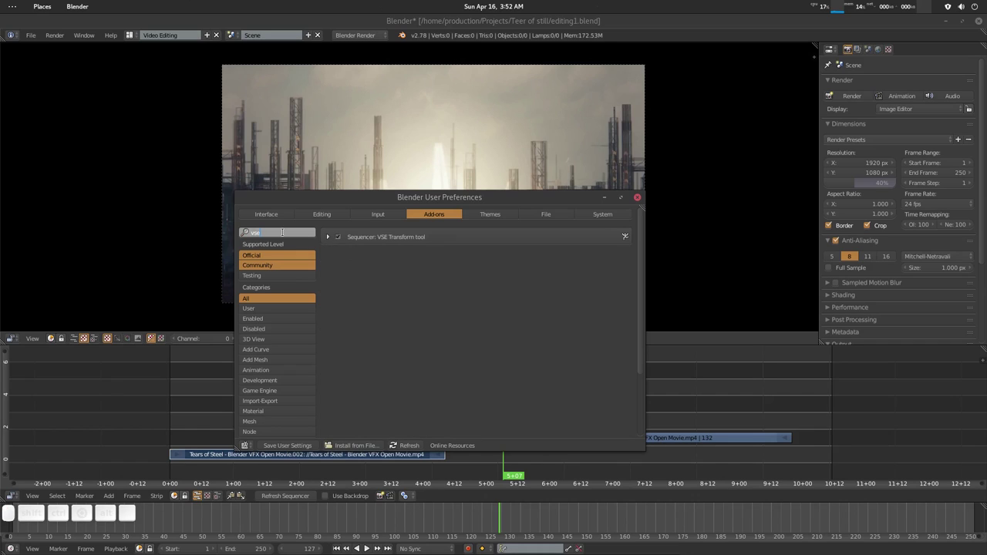
key(BackSpace)
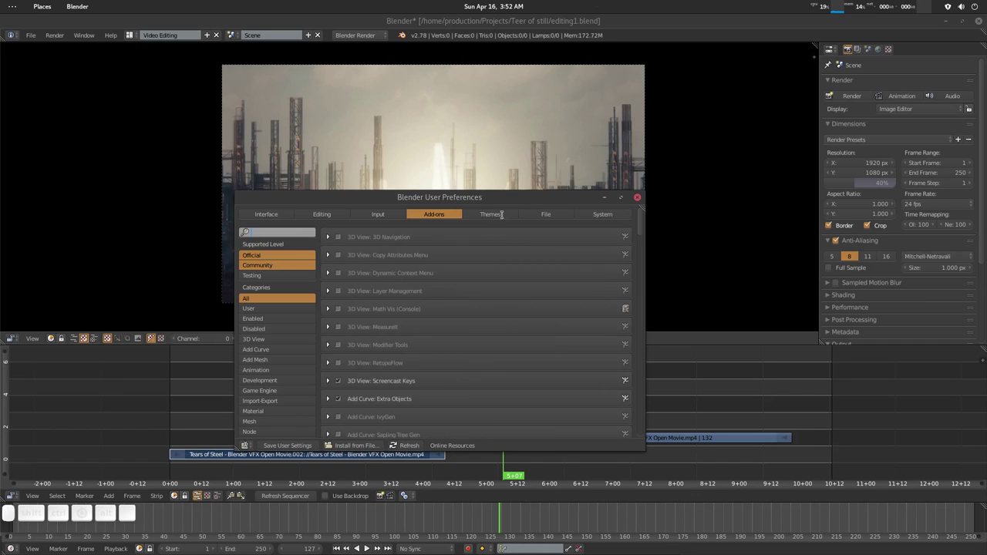
Examine the system preferences, especially the memory cache limit for the sequencer and clip editor
click(591, 214)
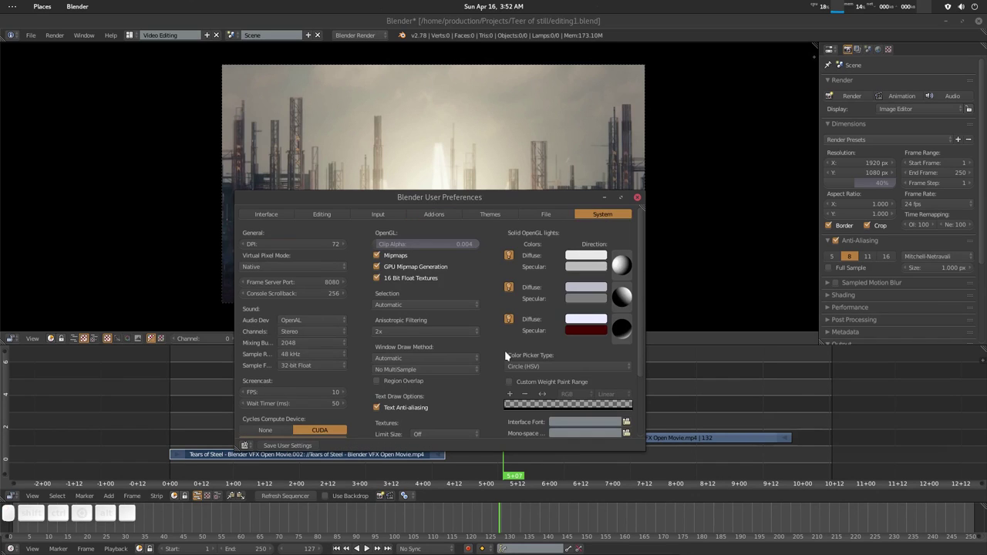
scroll(506, 355, down, 3)
scroll(507, 356, down, 1)
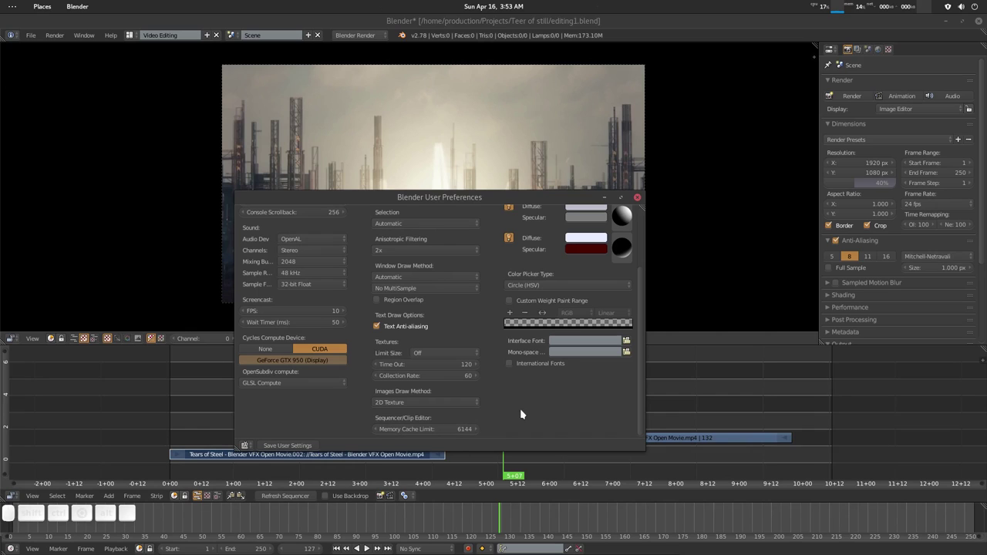
drag(476, 198, 514, 170)
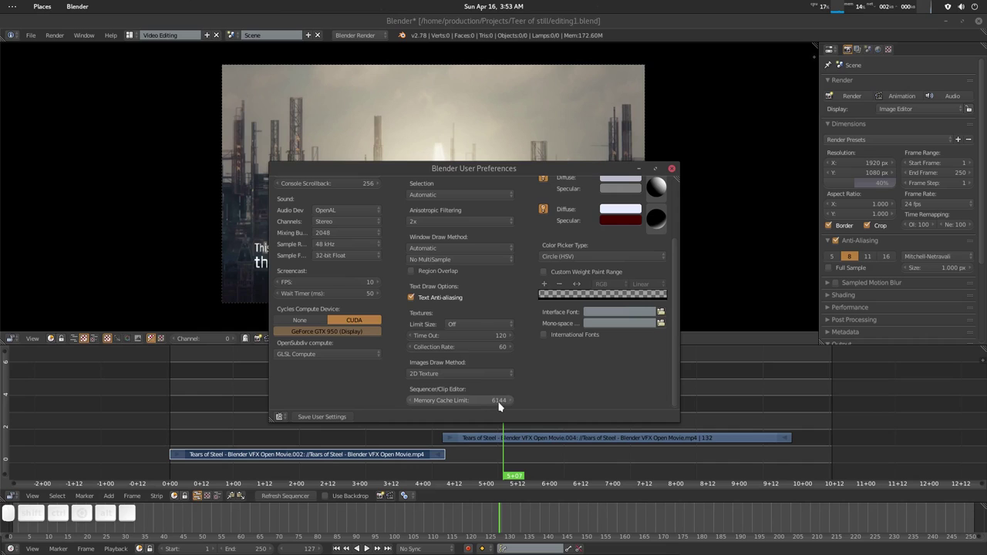
scroll(513, 355, up, 5)
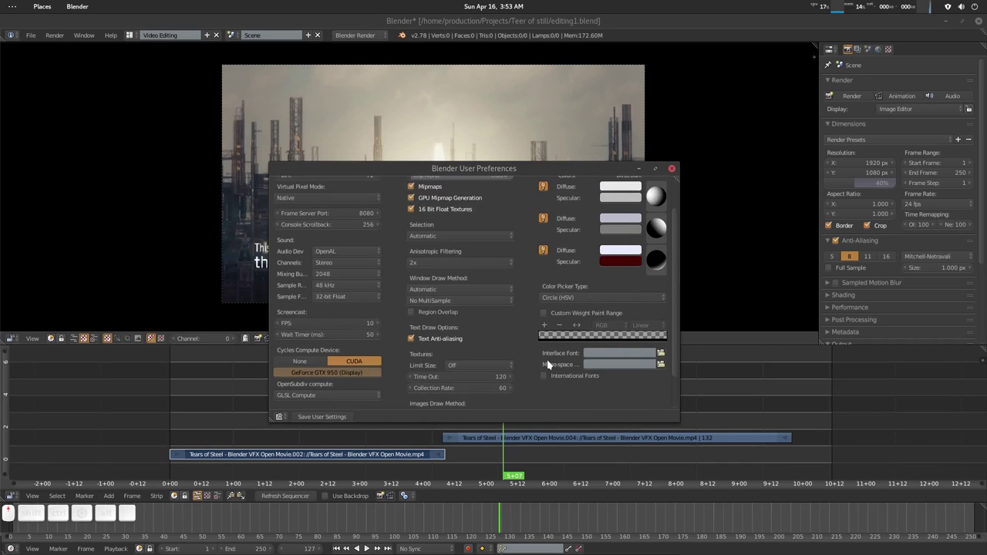
scroll(521, 309, down, 4)
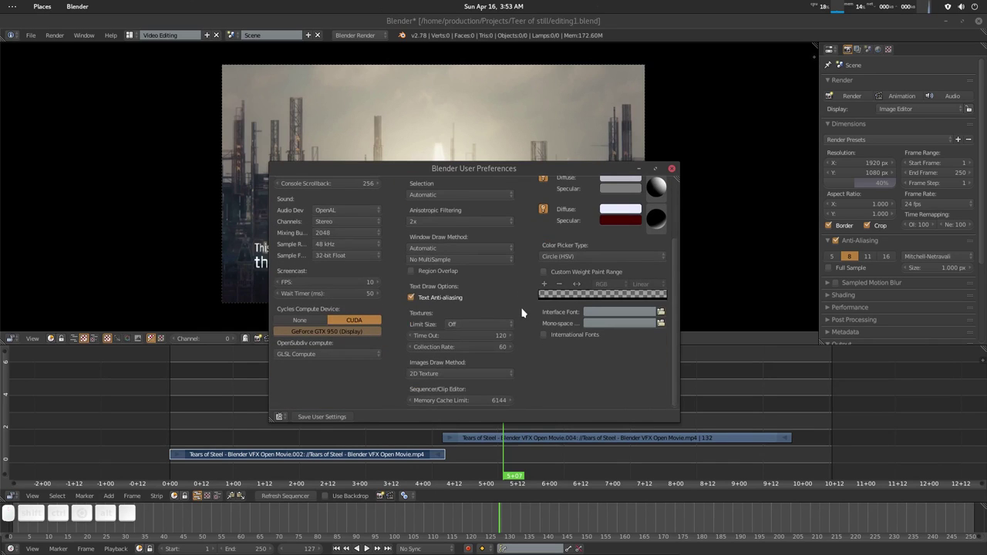
scroll(506, 307, up, 4)
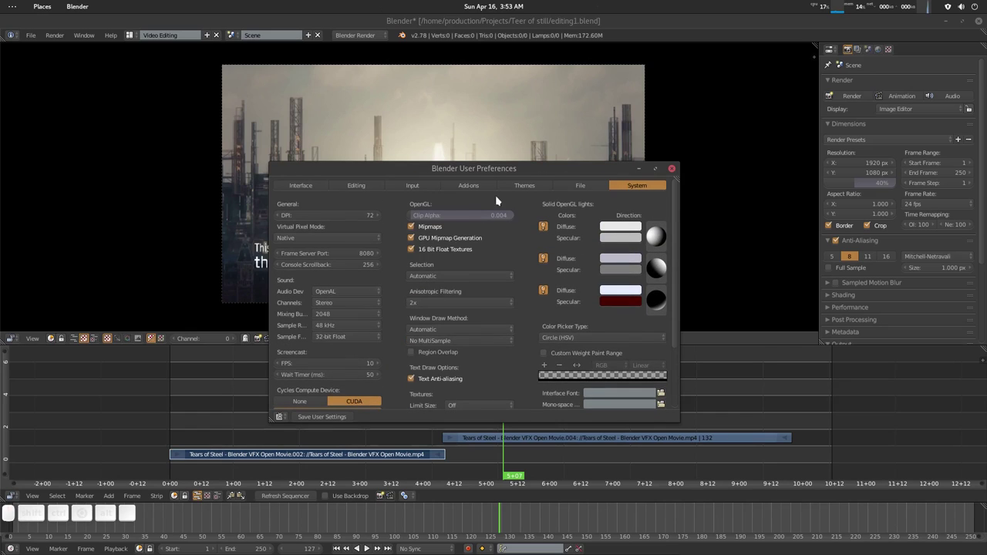
Look over the input and file preferences and save the user settings
click(413, 186)
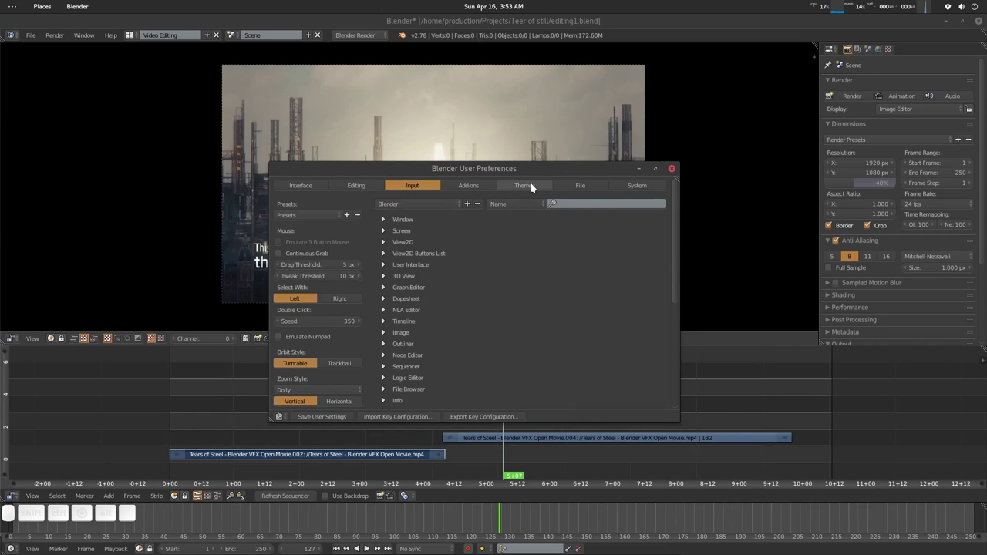
click(580, 186)
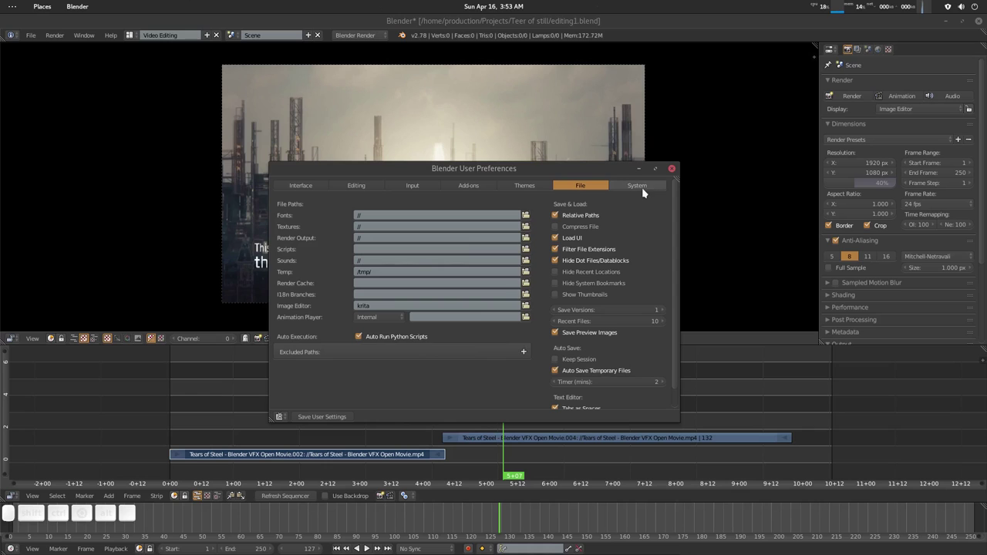
click(330, 417)
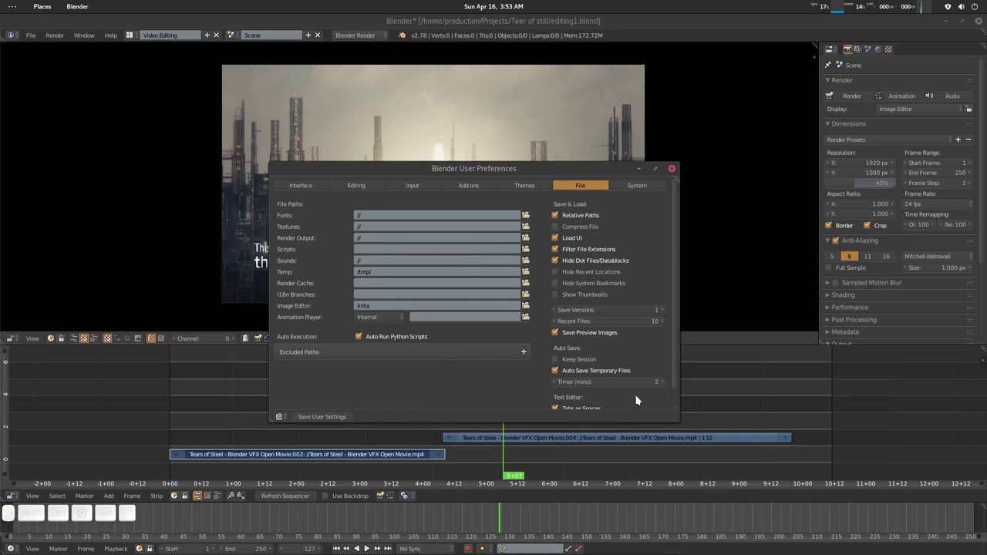
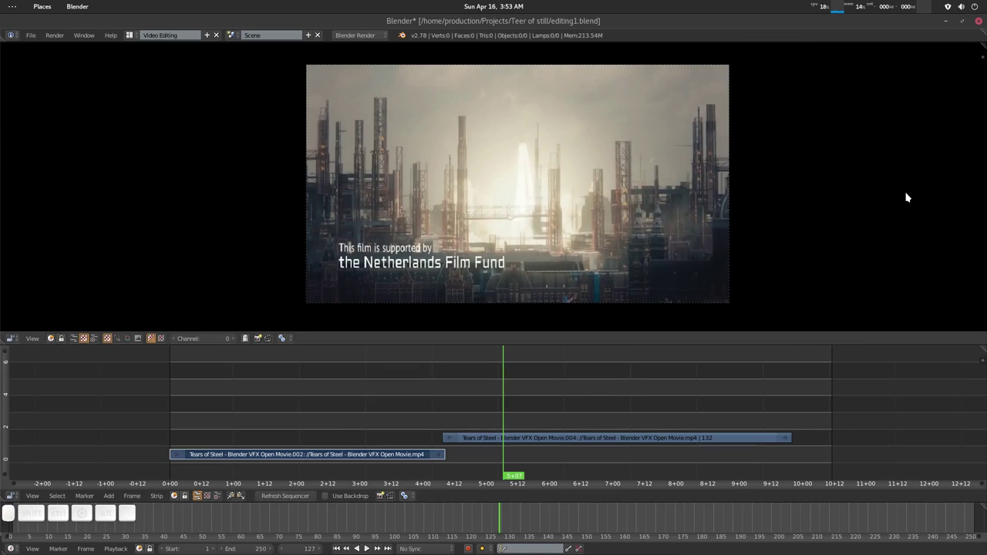
Show the properties region in both the preview and the sequencer, down to the sequencer's Optical Flare settings
key(n)
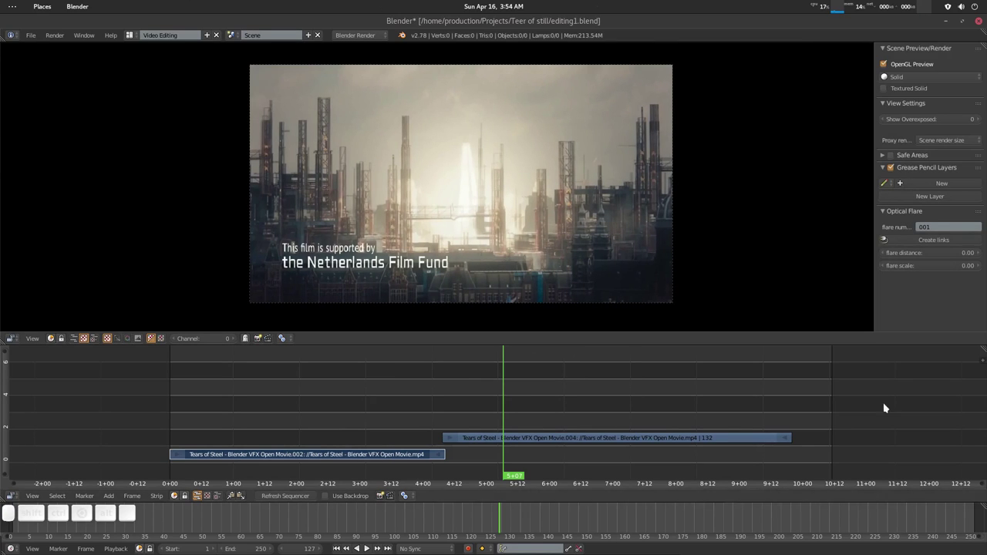
key(n)
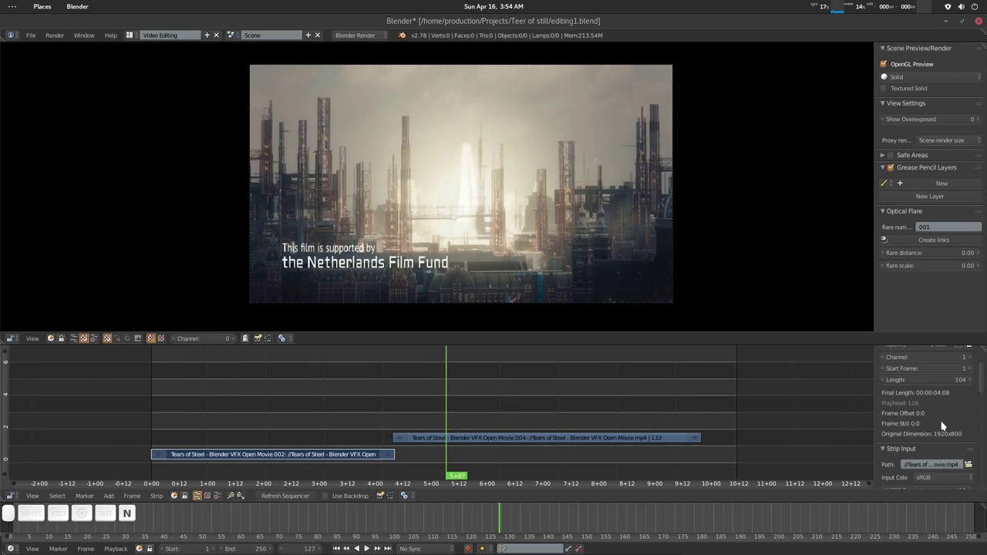
scroll(942, 426, down, 10)
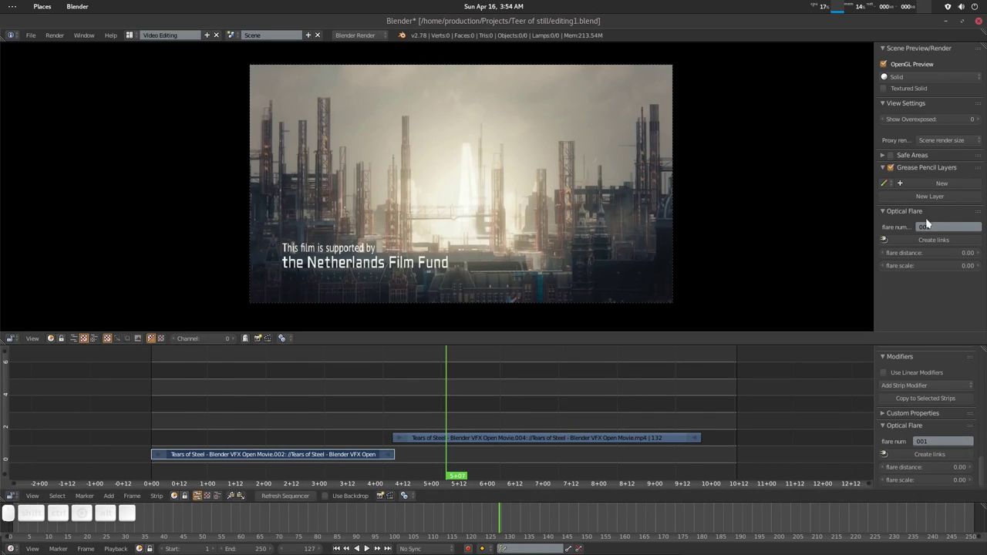
Step the playhead back seven frames to frame 120
key(Left)
key(Left)
key(Left)
key(Left)
key(Left)
key(Left)
key(Left)
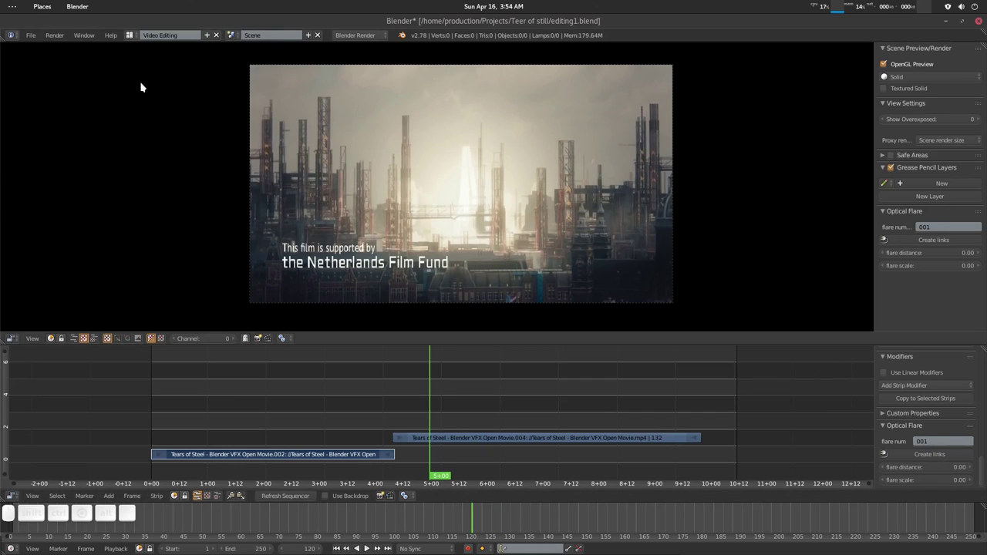
Append the scene Optical_Flare_Basic_Preset from Blender_Optical_Flare_Presets.blend in the Blender_Optical_Flare_VSE_Addon_CGVIRUS folder under /home/production/Projects/Blender Optical Flare Engine/
click(34, 36)
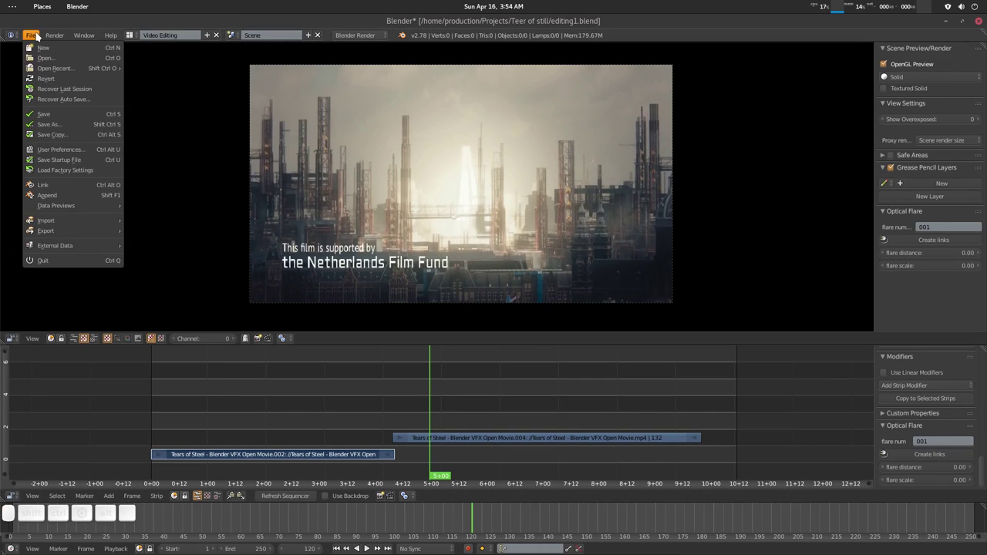
click(46, 195)
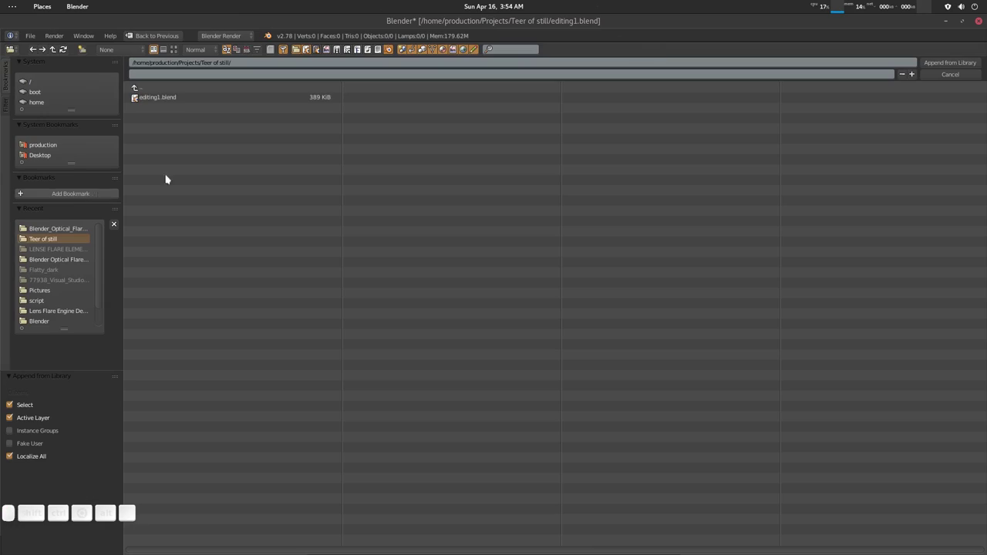
click(231, 63)
text(/home/production/Projects/Blender Optical Flare Engine/)
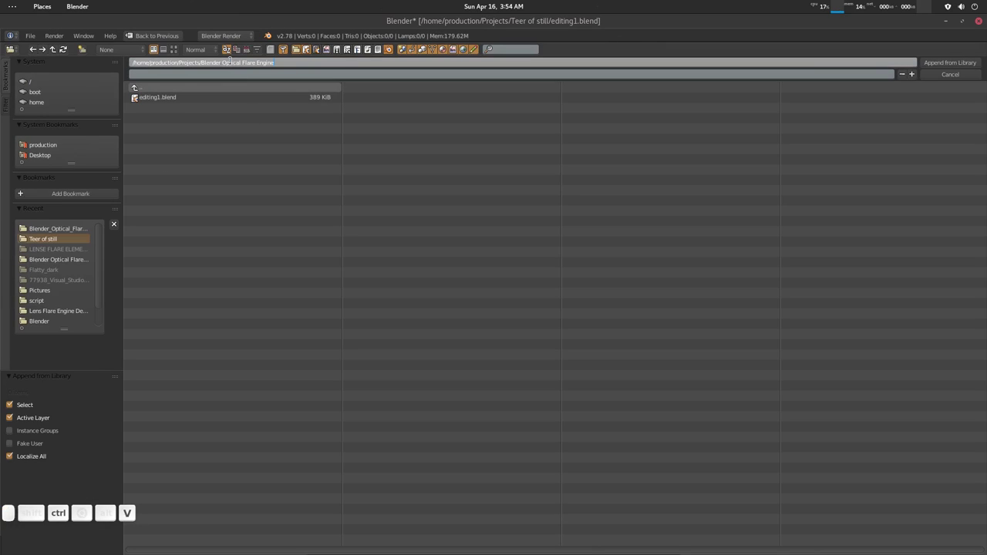
key(Return)
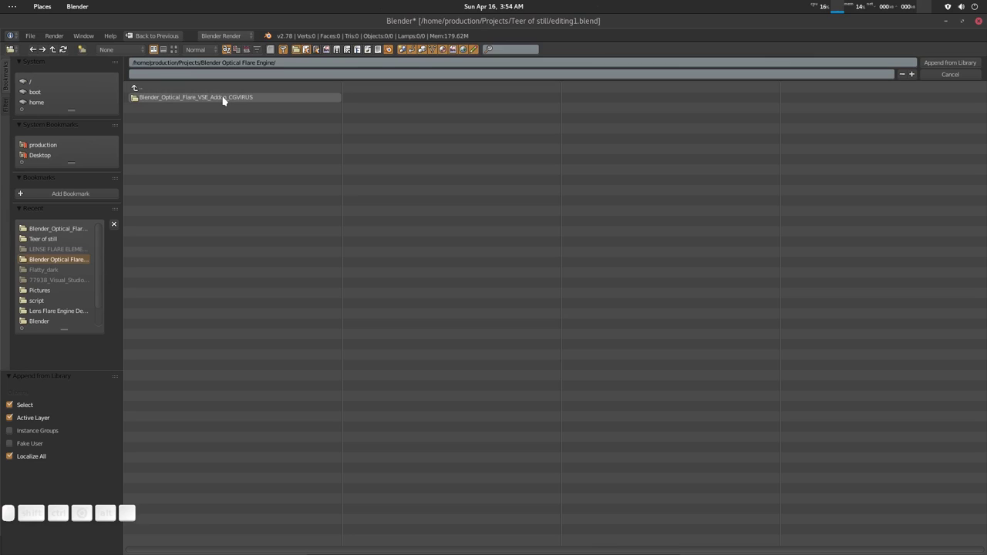
click(223, 98)
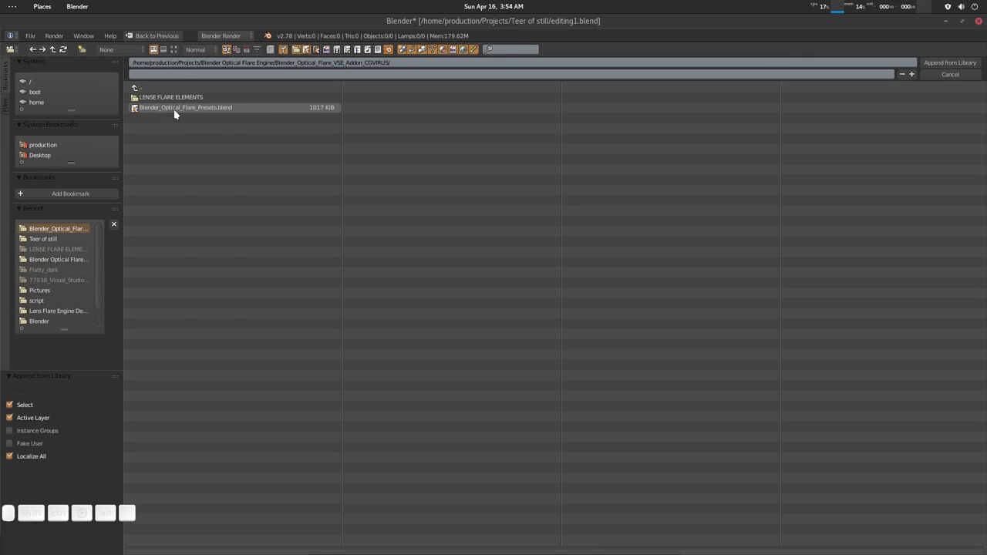
click(215, 112)
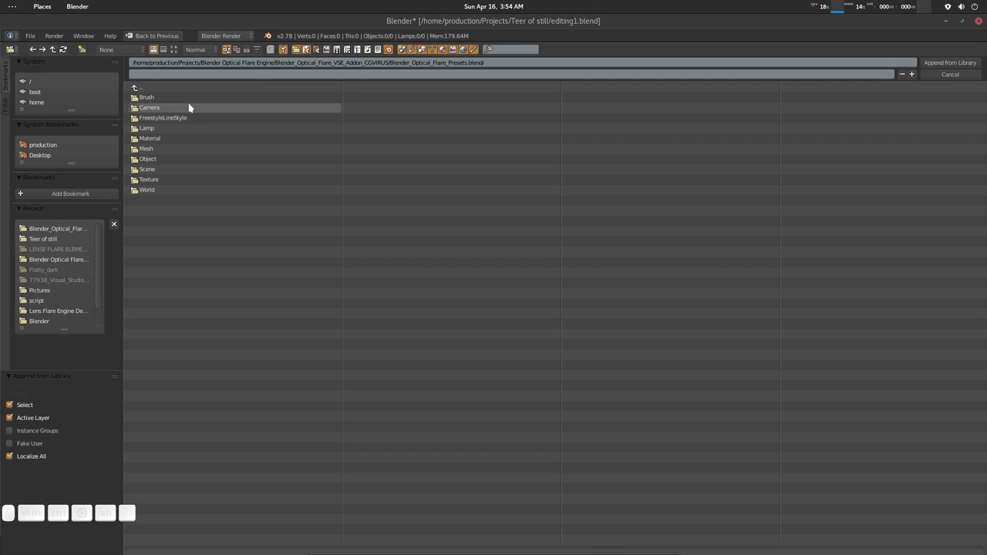
click(154, 169)
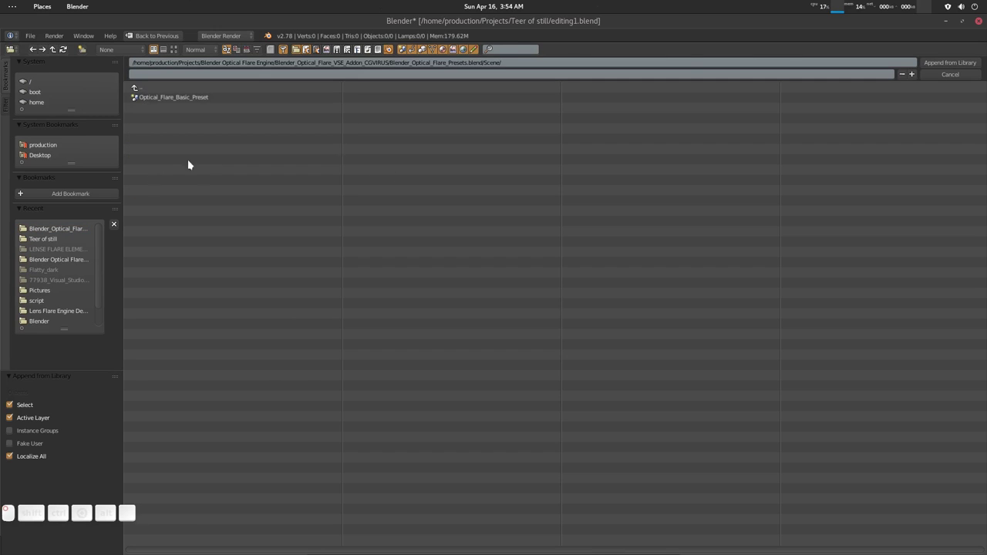
click(183, 99)
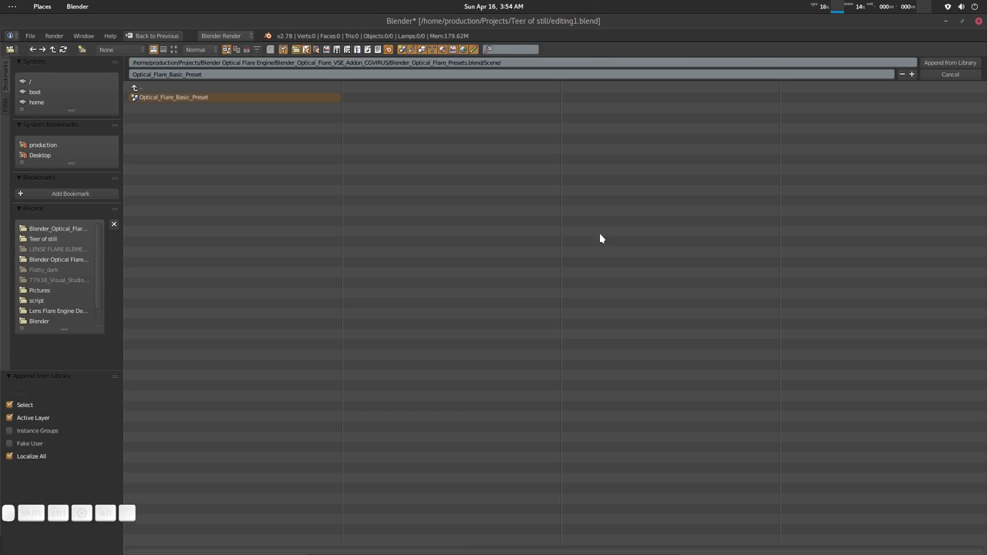
click(950, 63)
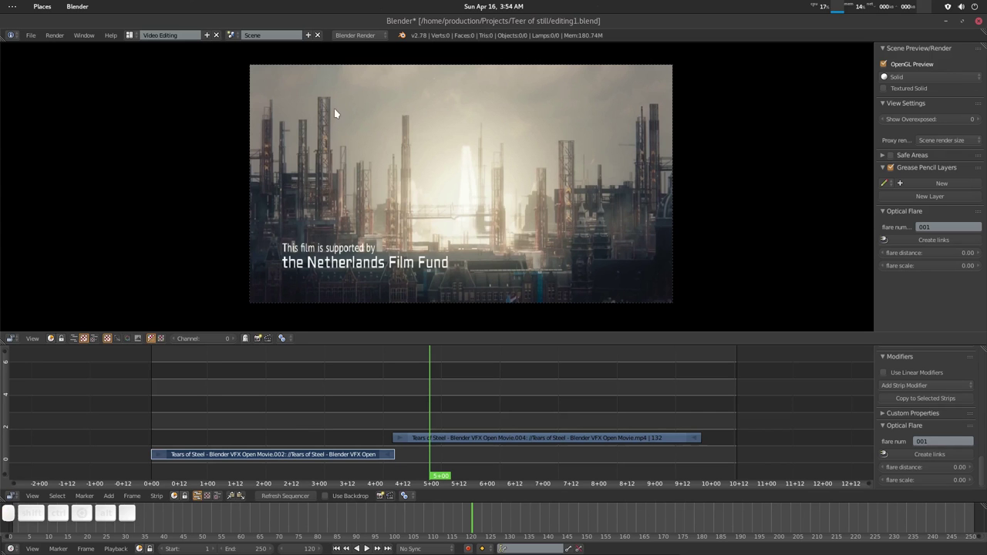
Switch to the Optical_Flare_Basic_Preset scene and preview the huge_Flare strip at frame 21 with an enlarged sequencer area
click(230, 36)
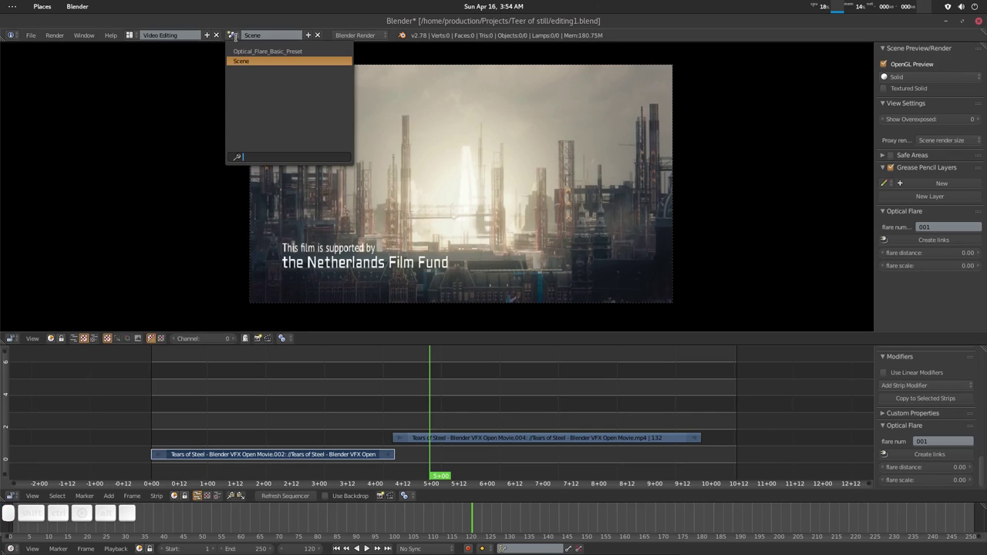
click(305, 52)
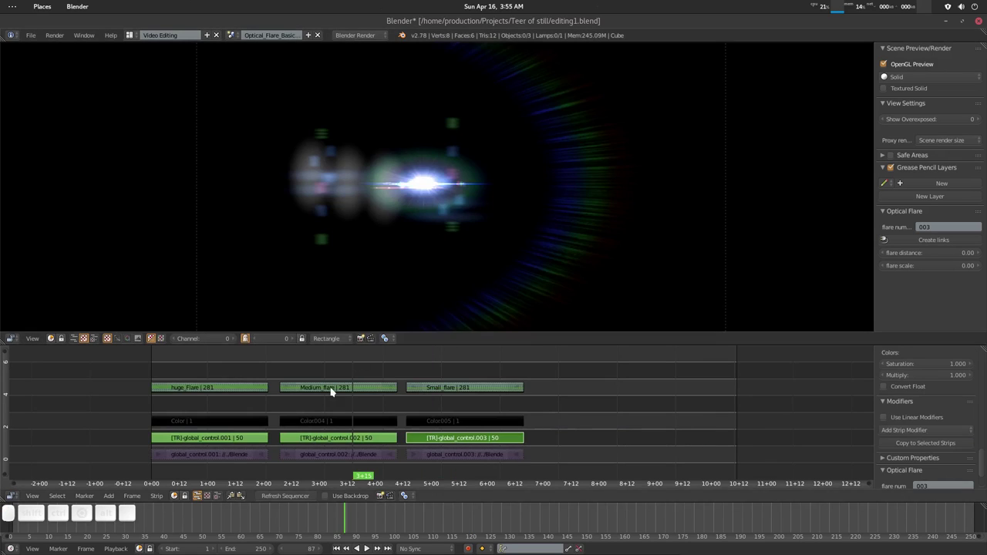
click(196, 377)
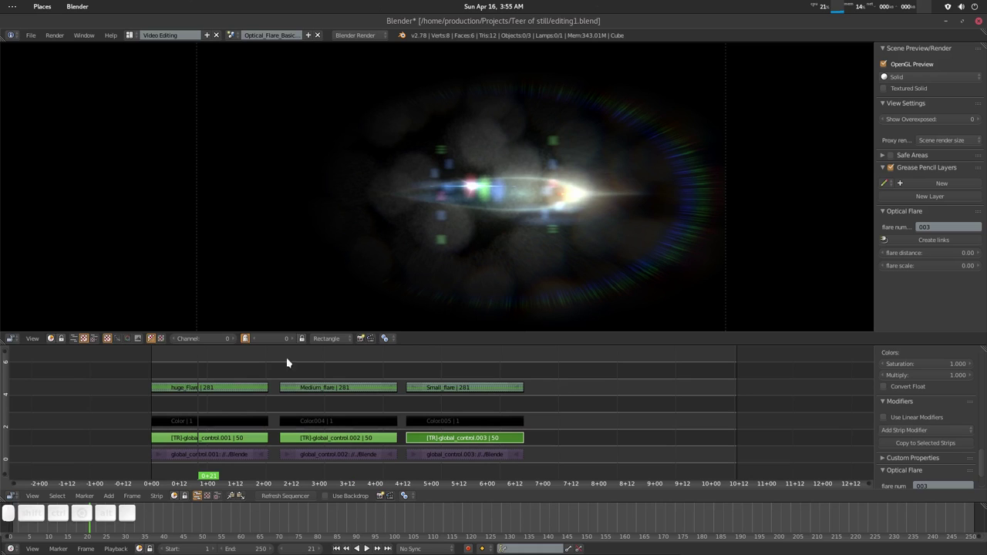
drag(307, 332, 308, 272)
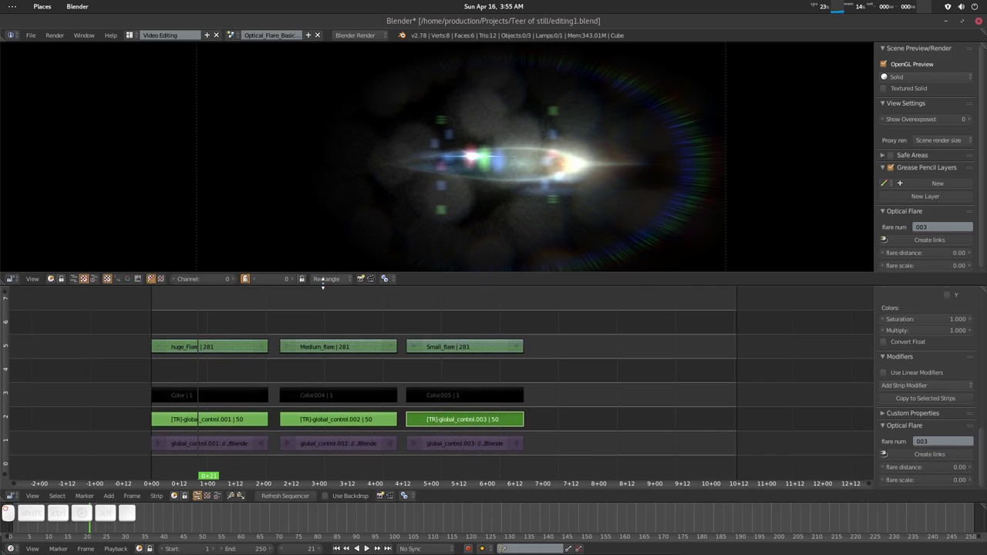
Preview the Medium_flare strip at frame 78 and the Small_flare strip at frame 132, and return to huge_Flare at frame 31
scroll(439, 184, down, 4)
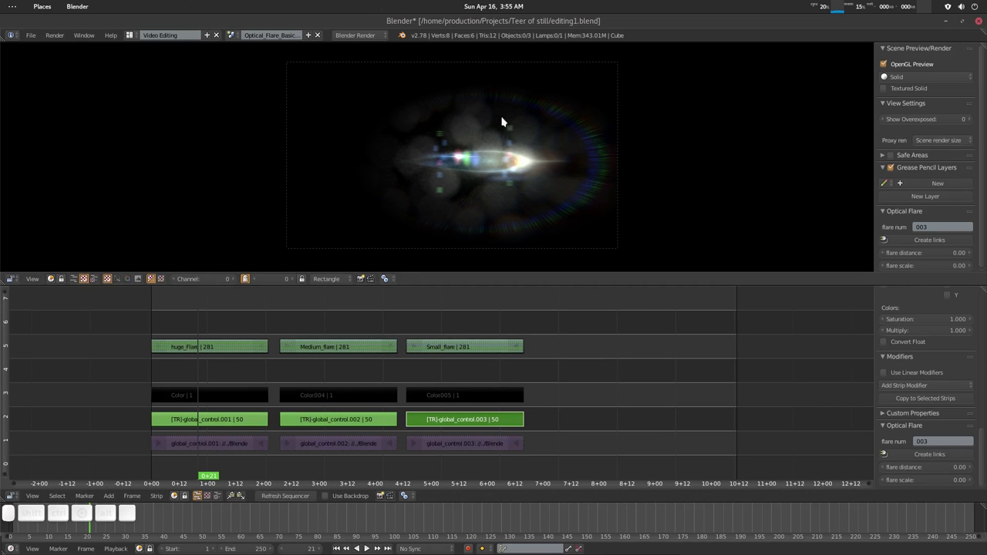
click(331, 331)
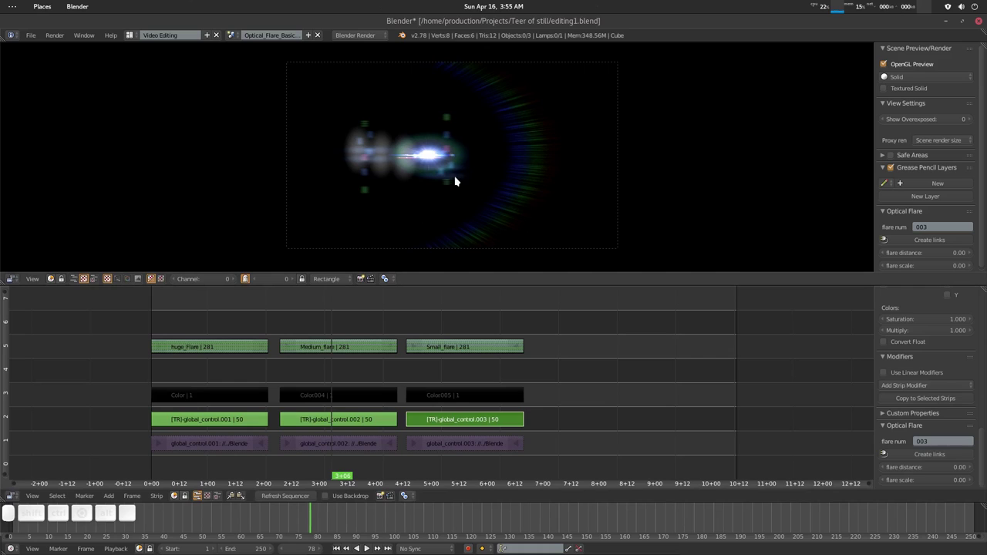
click(458, 328)
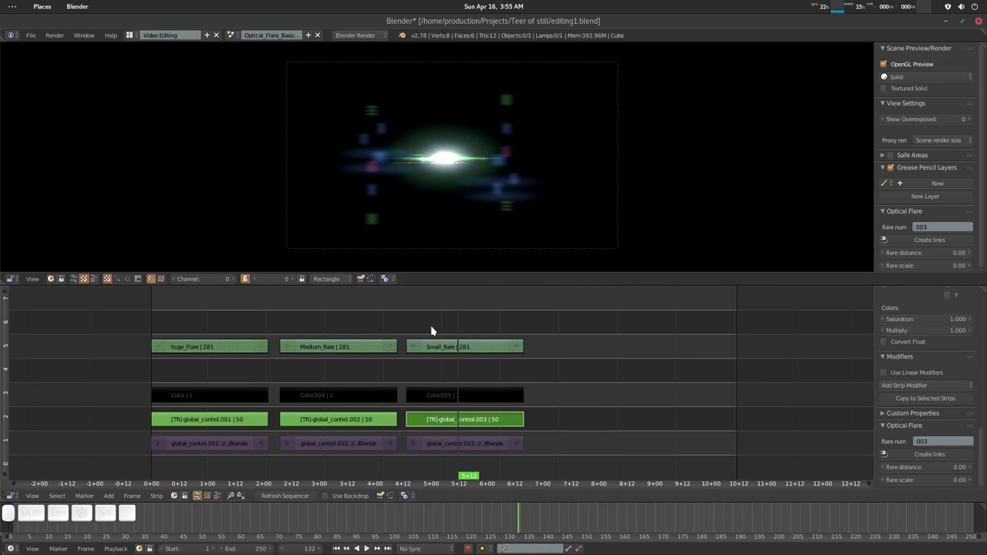
click(232, 334)
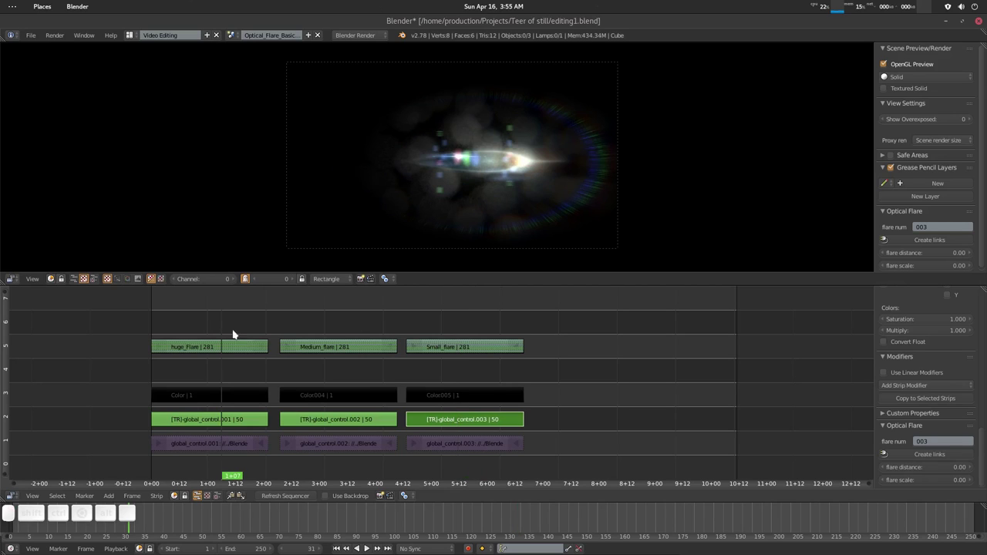
Shift the huge flare leftward in the frame and rescale it freehand using the [TR]-global_control.001 strip
right_click(212, 422)
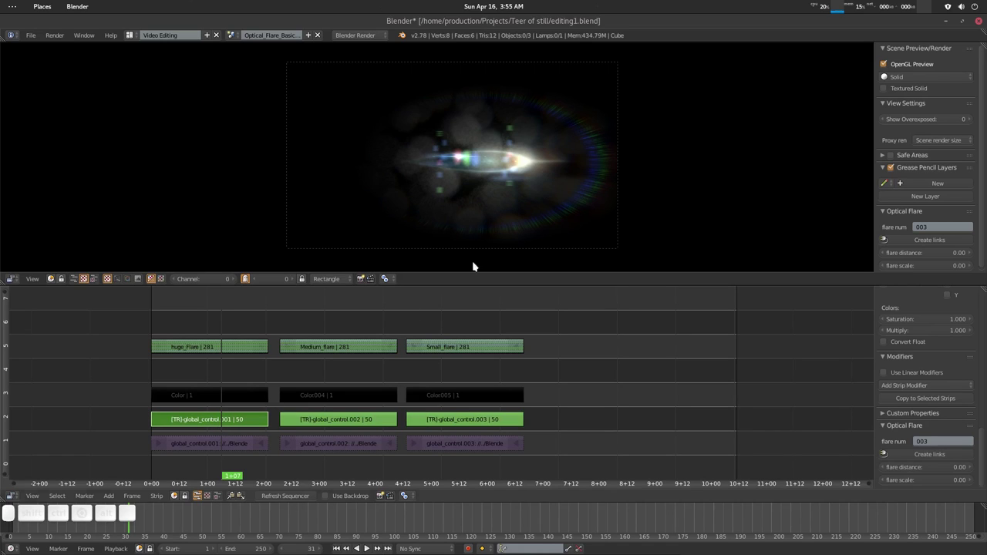
key(g)
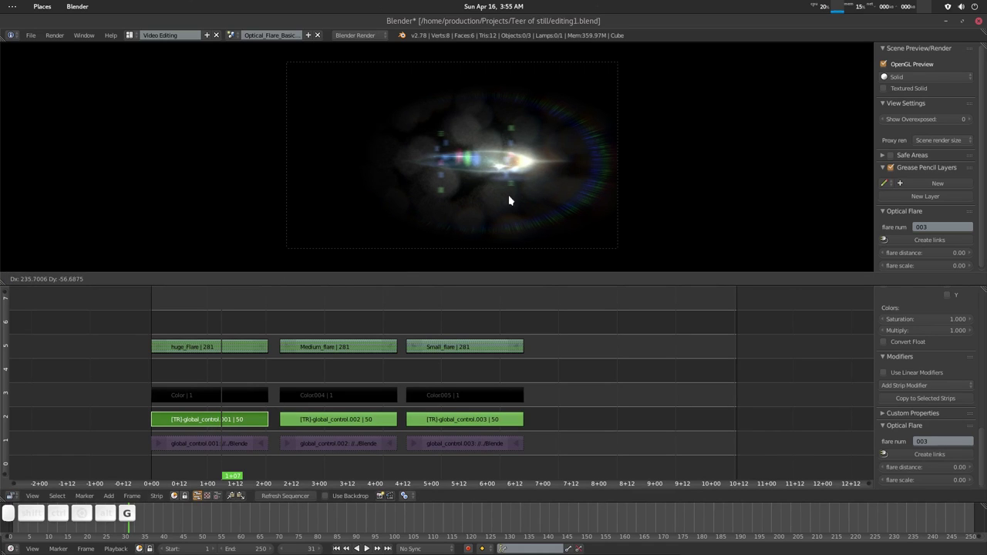
click(480, 165)
key(s)
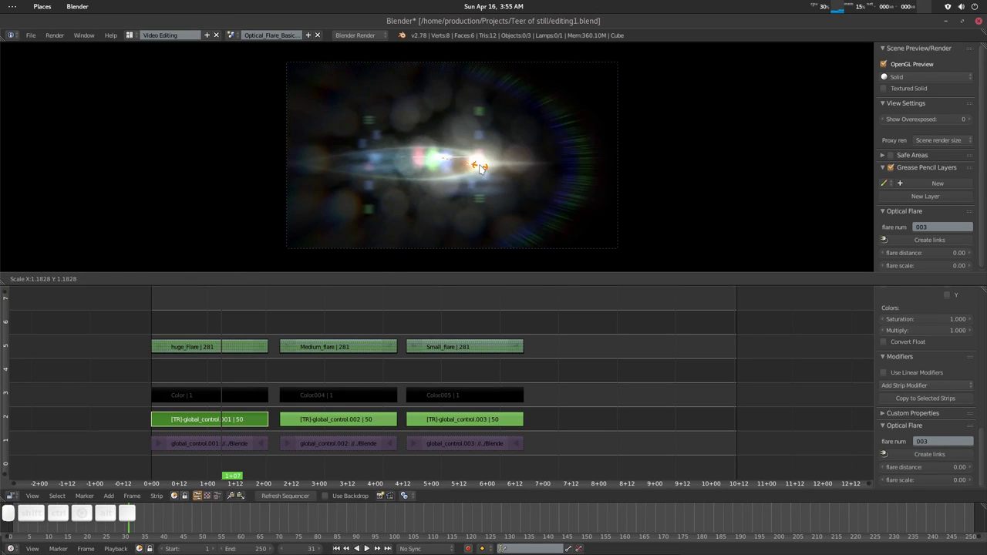
click(489, 151)
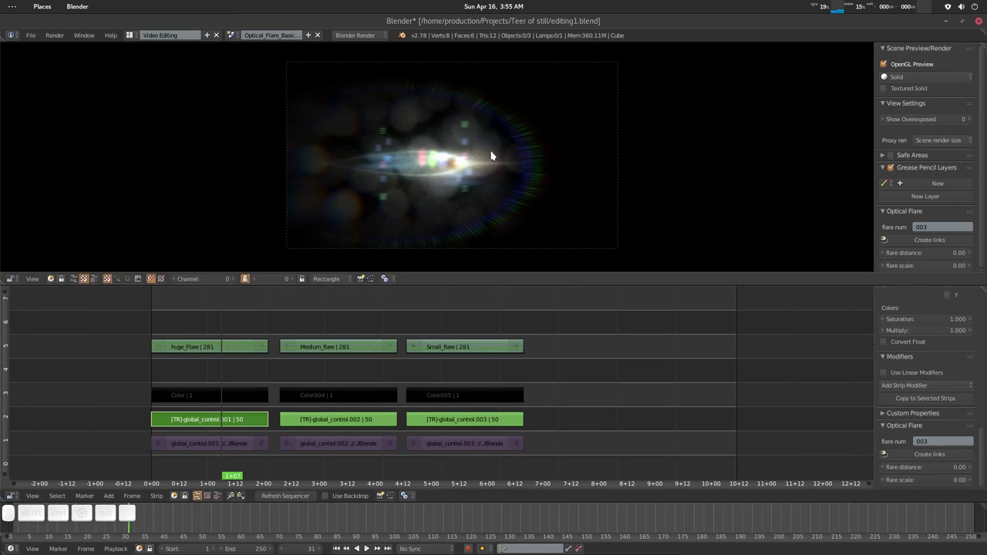
Try rotating the flare through [TR]-global_control.001 and undo the rotation
key(r)
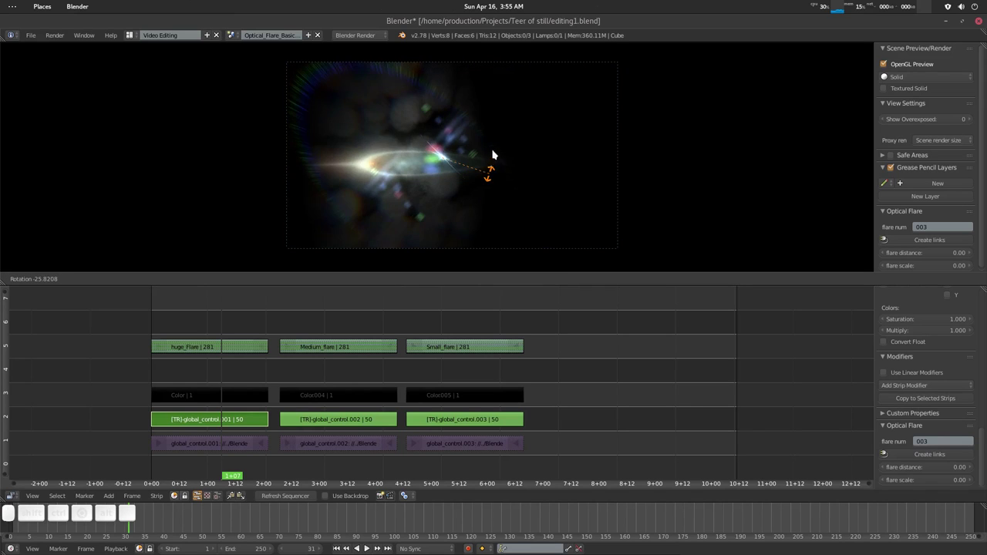
click(546, 188)
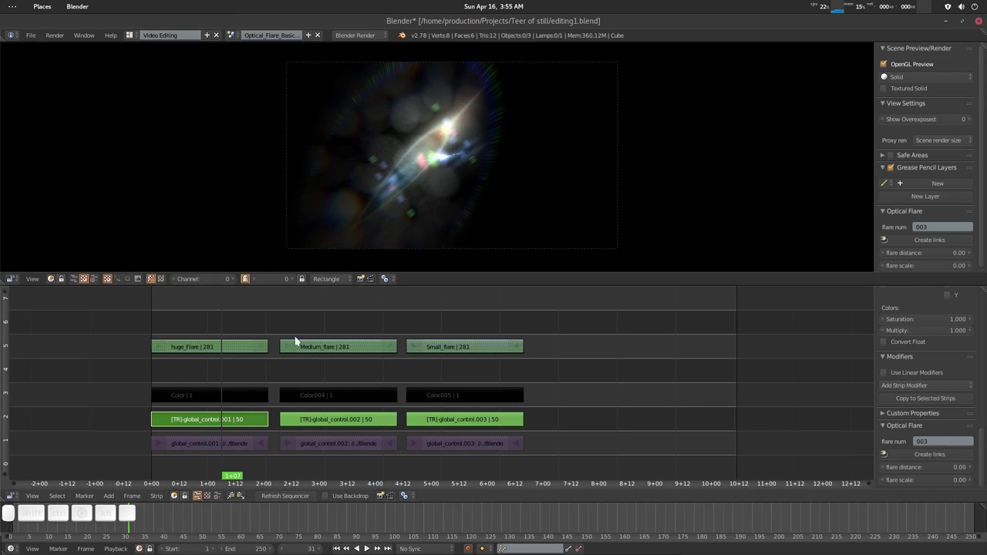
key(ctrl+z)
Open the huge_Flare meta strip, deselect its contents and fit all of its element strips in the sequencer
right_click(248, 349)
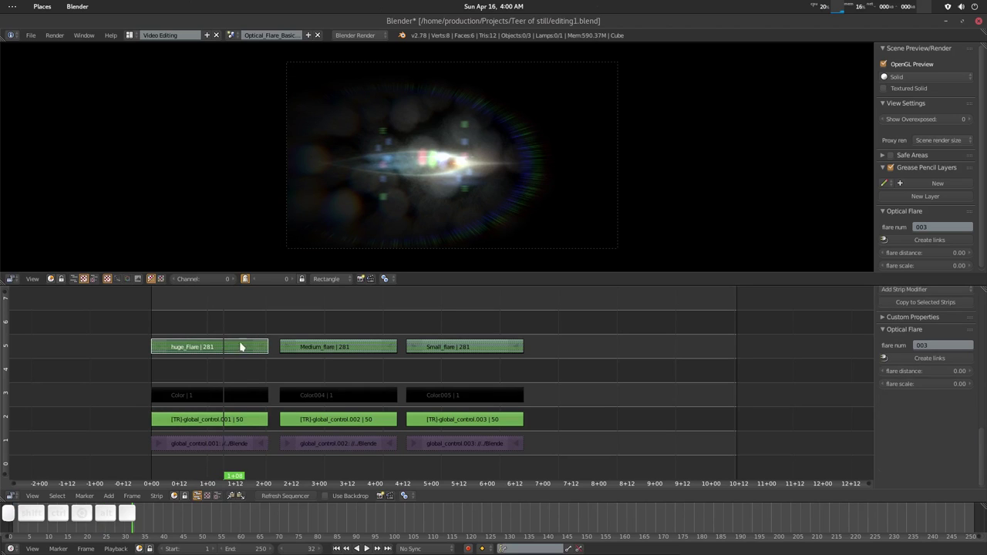
key(Tab)
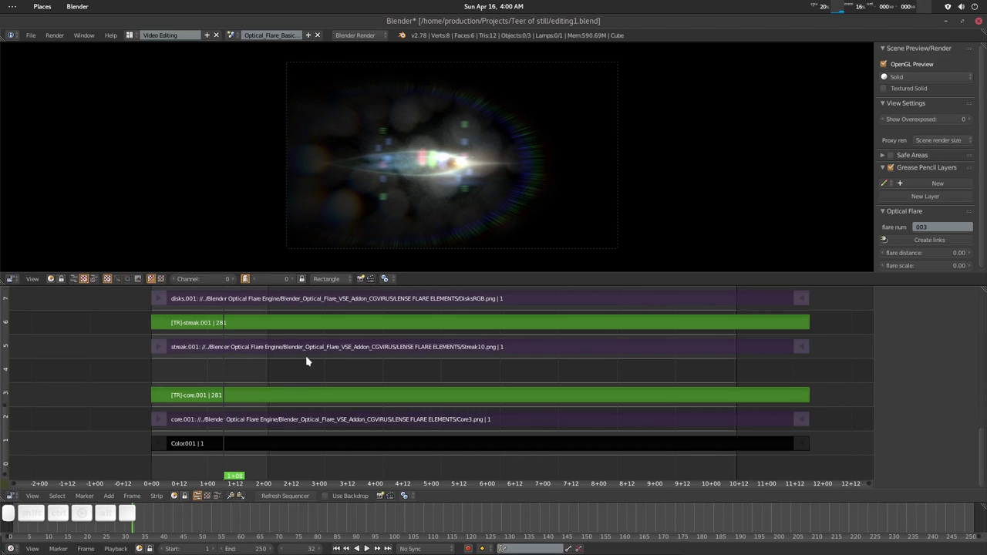
shift+scroll(344, 361, up, 5)
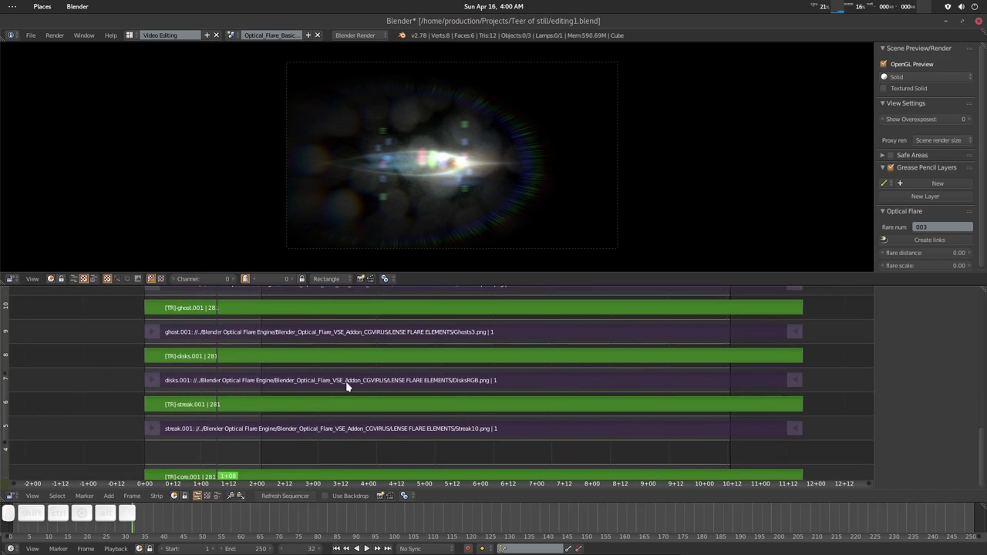
key(a)
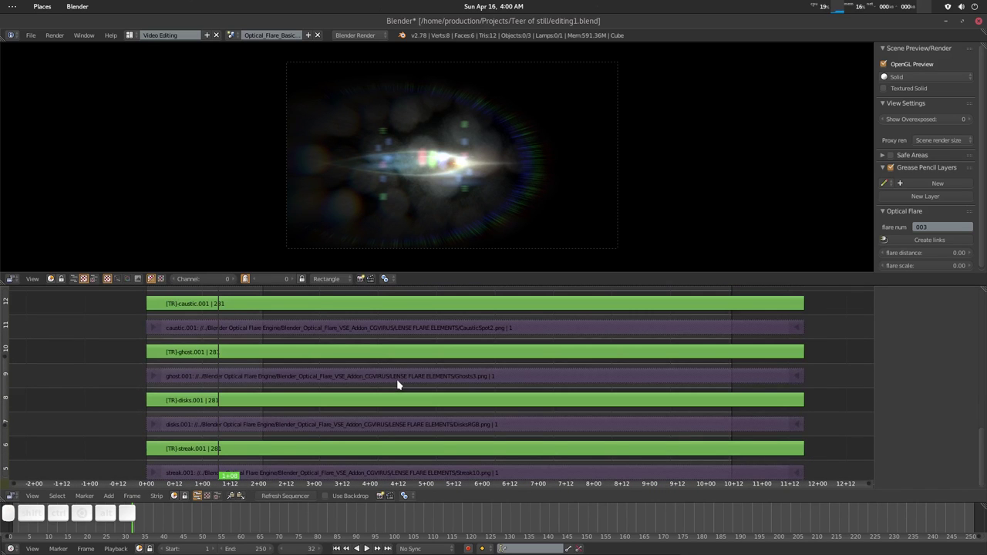
key(Home)
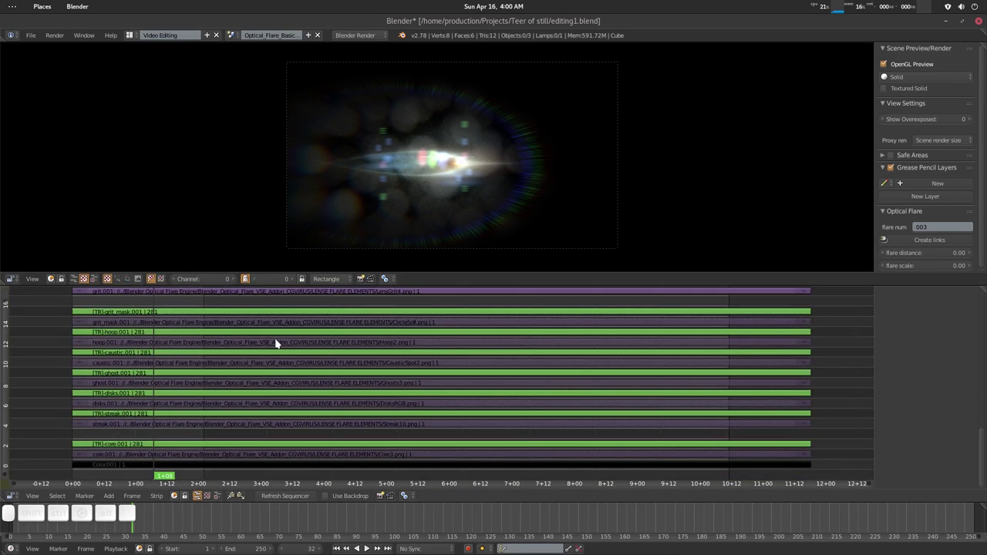
middle_drag(278, 354, 328, 369)
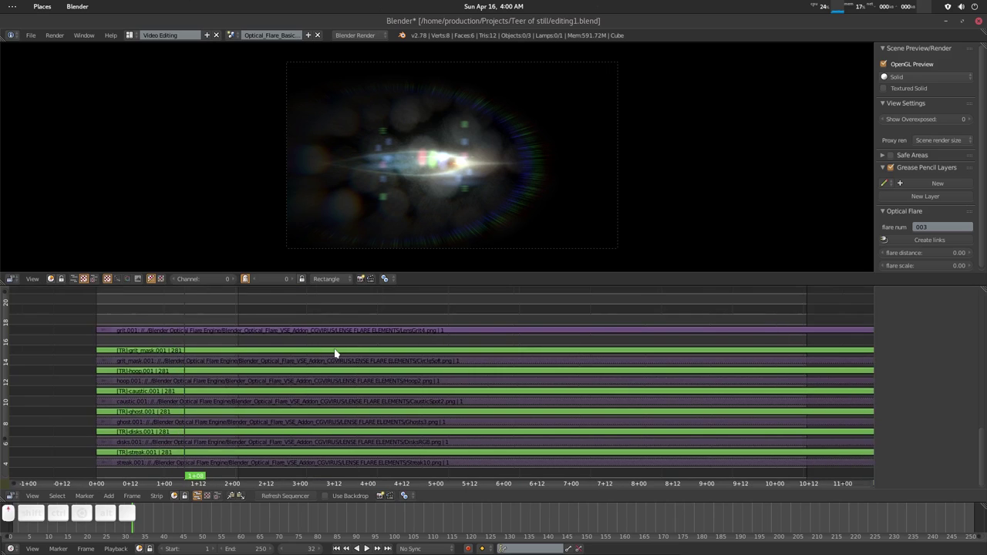
ctrl+scroll(337, 351, up, 2)
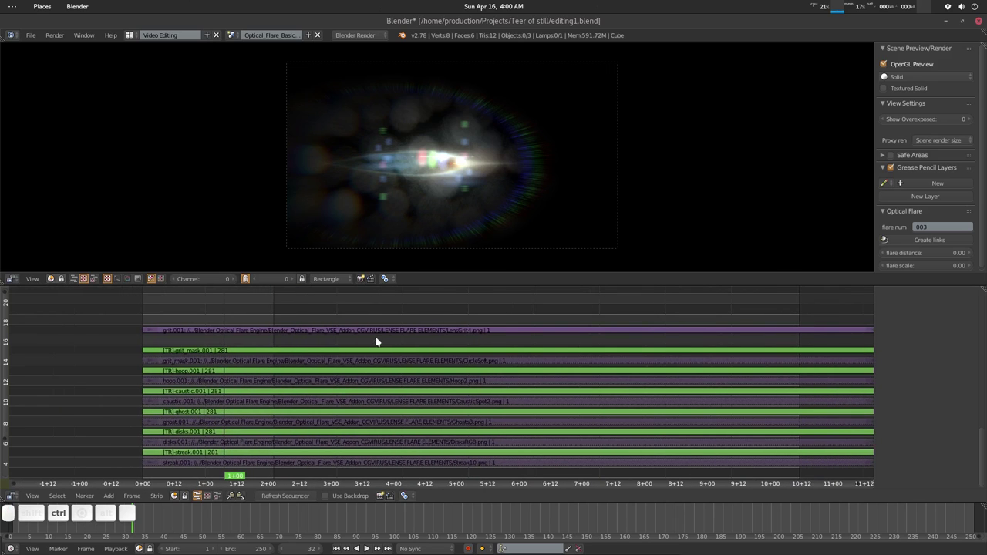
Mute and unmute the grit.001 strip to check its effect, and select the [TR]-grit_mask.001 strip that masks it
right_click(475, 332)
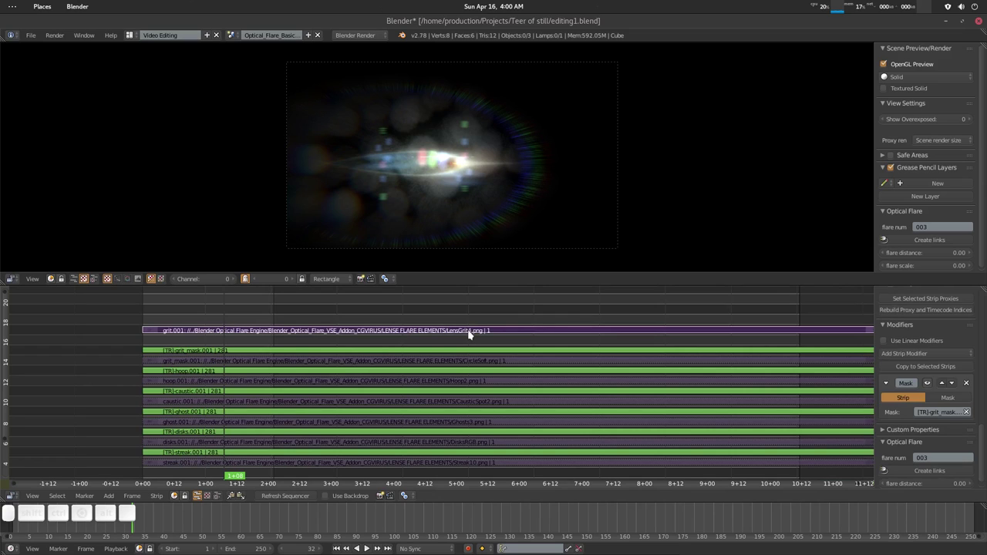
key(h)
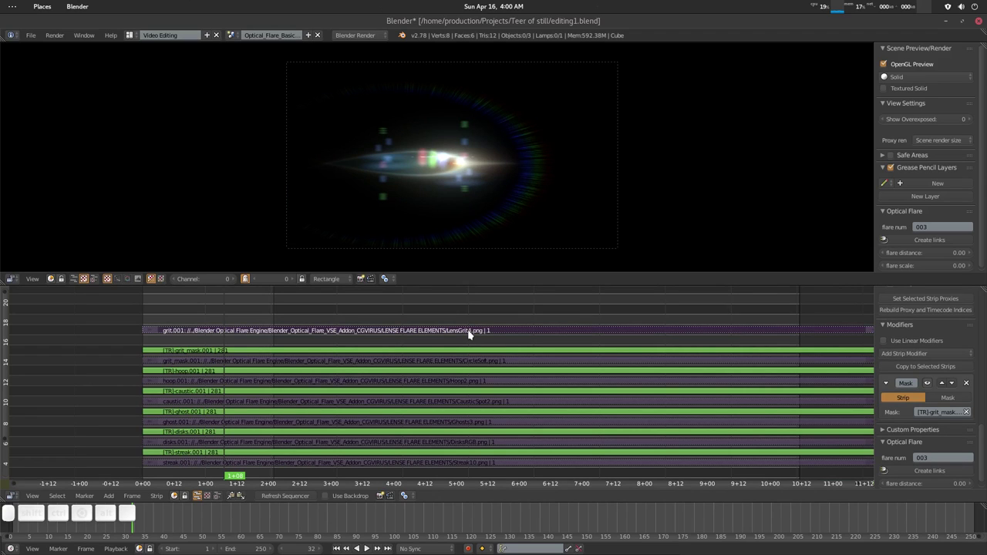
key(alt+h)
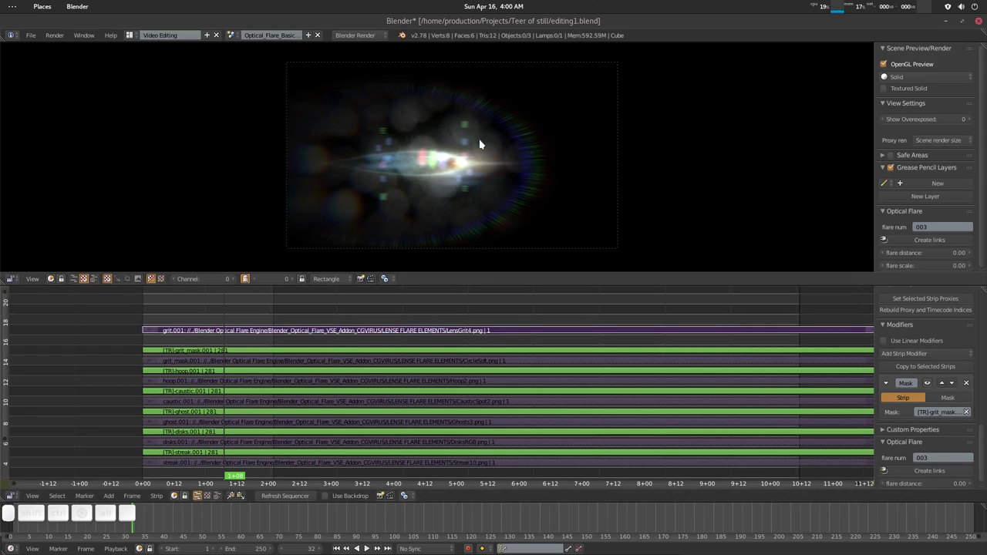
middle_drag(450, 334, 427, 299)
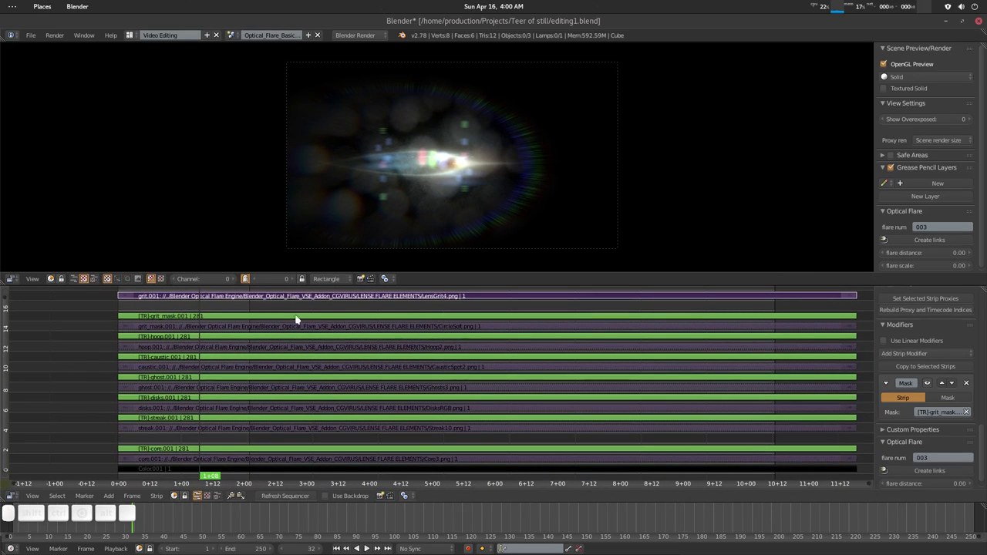
right_click(262, 318)
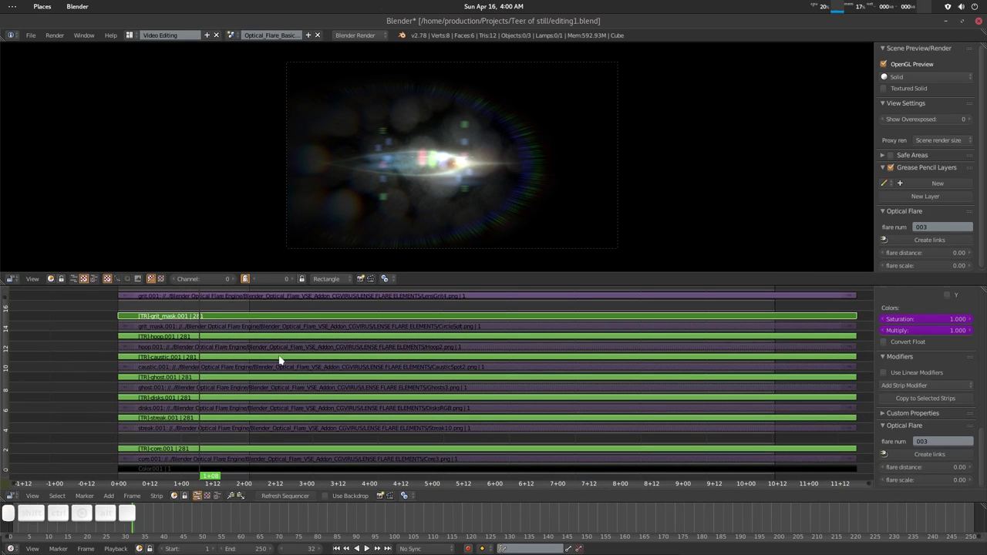
middle_drag(329, 349, 324, 371)
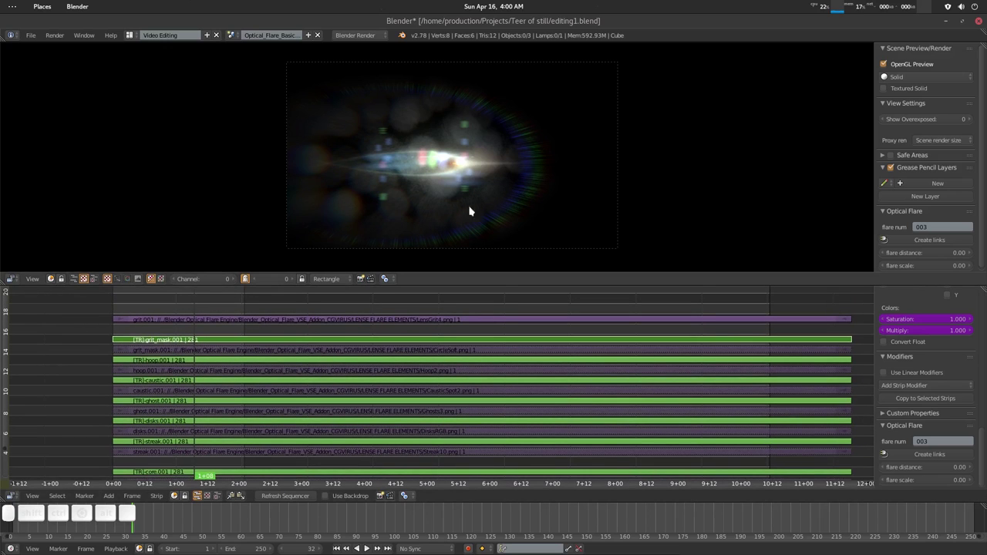
middle_drag(326, 377, 323, 334)
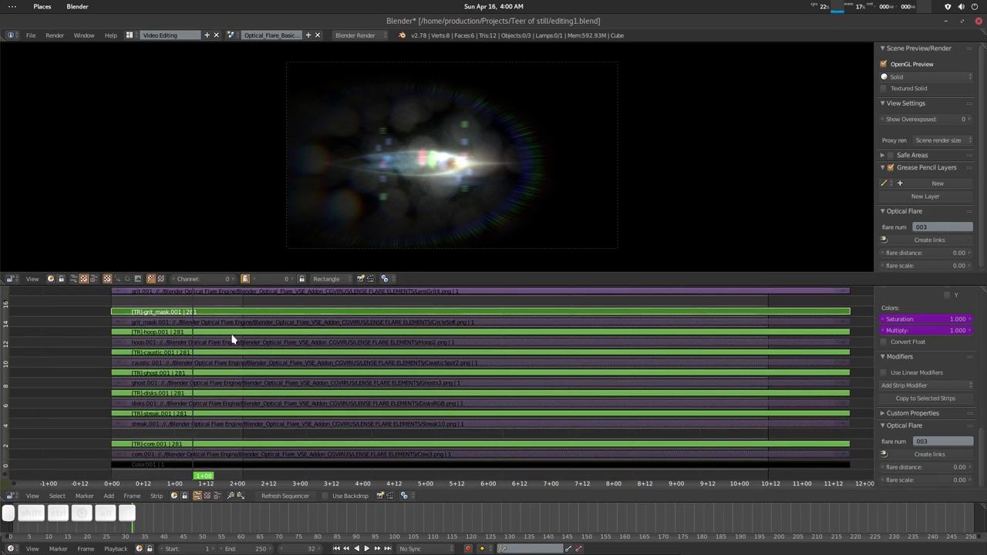
Mute and unmute [TR]-hoop.001 and [TR]-caustic.001 one at a time to check their effect on the flare
right_click(229, 333)
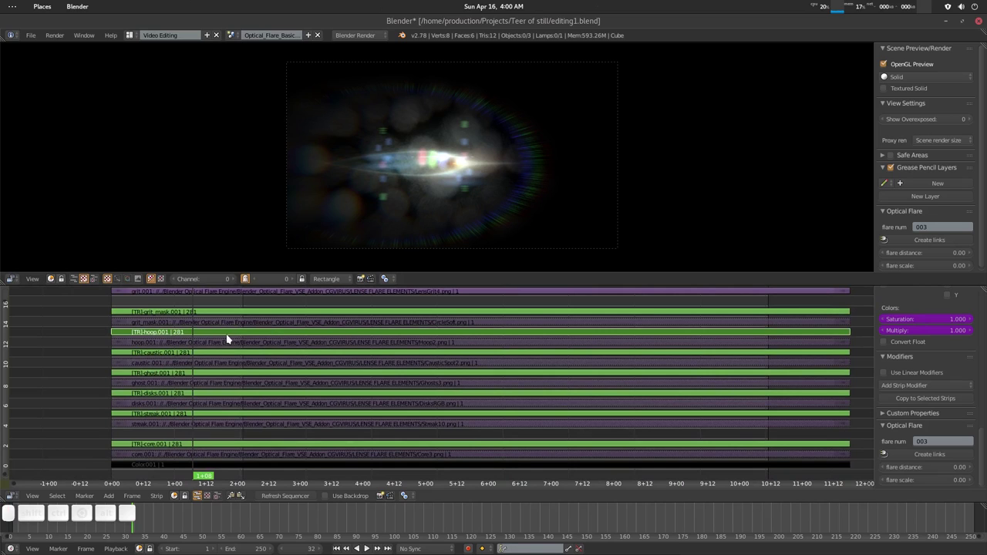
key(h)
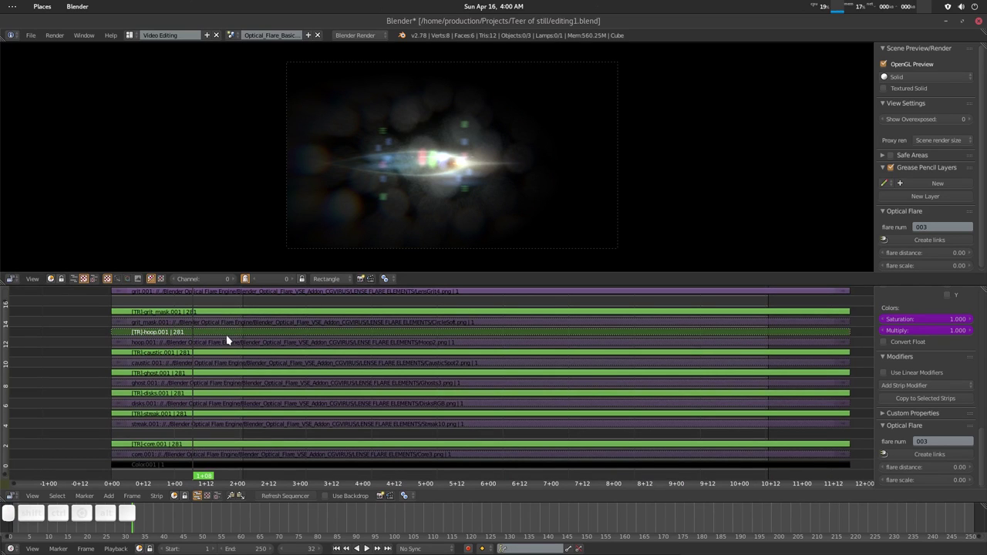
key(alt+h)
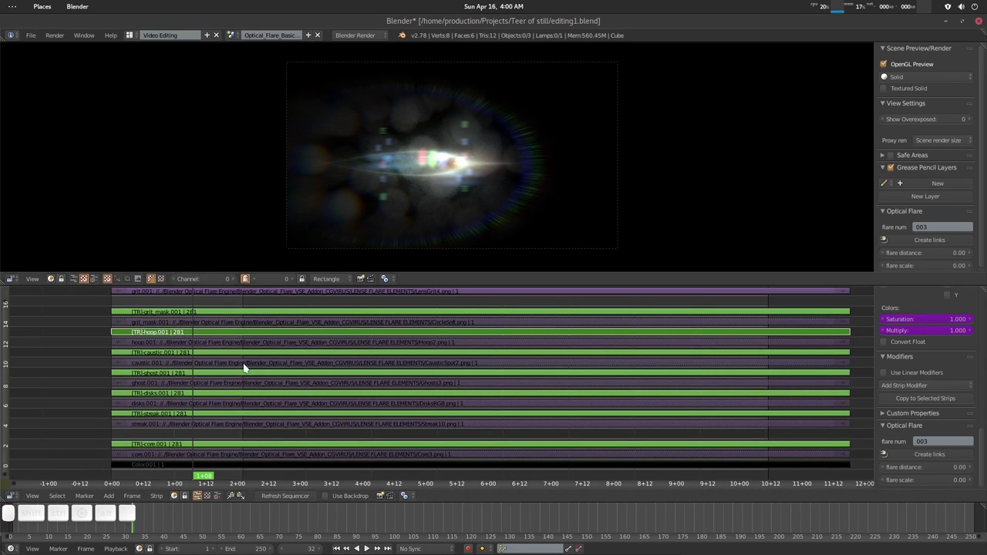
right_click(231, 353)
key(h)
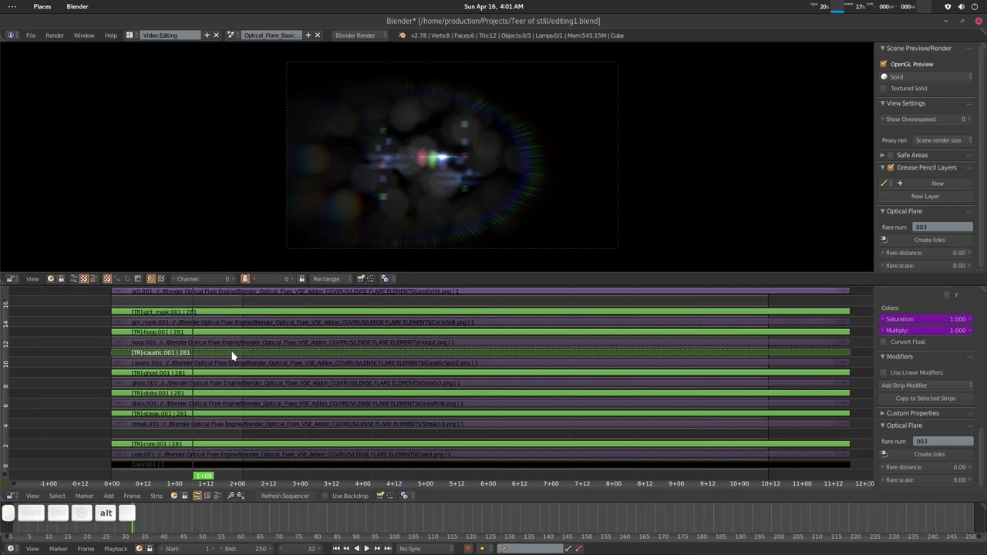
key(alt+h)
Mute and unmute [TR]-ghost.001 and [TR]-core.001 one at a time to check their effect on the flare
right_click(220, 375)
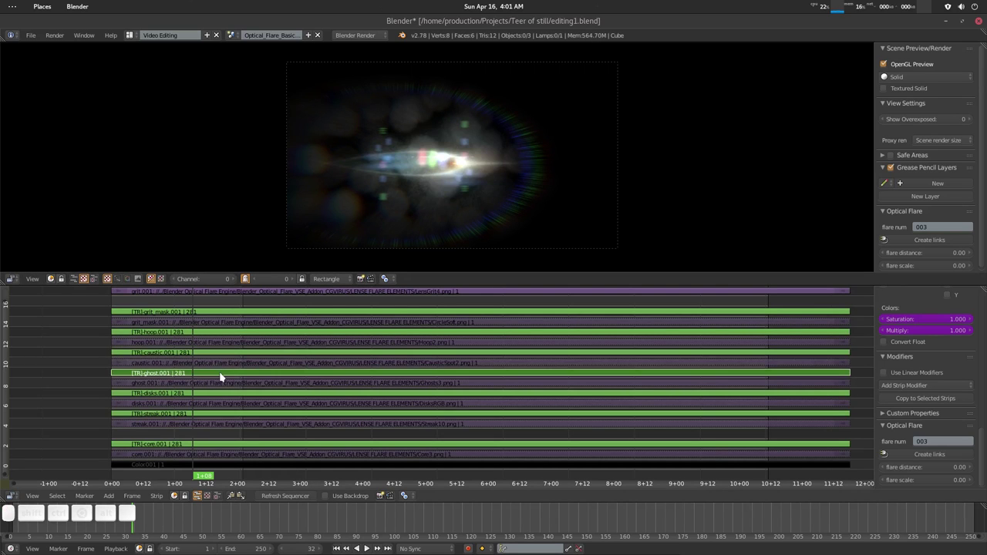
key(h)
key(alt+h)
right_click(199, 445)
key(h)
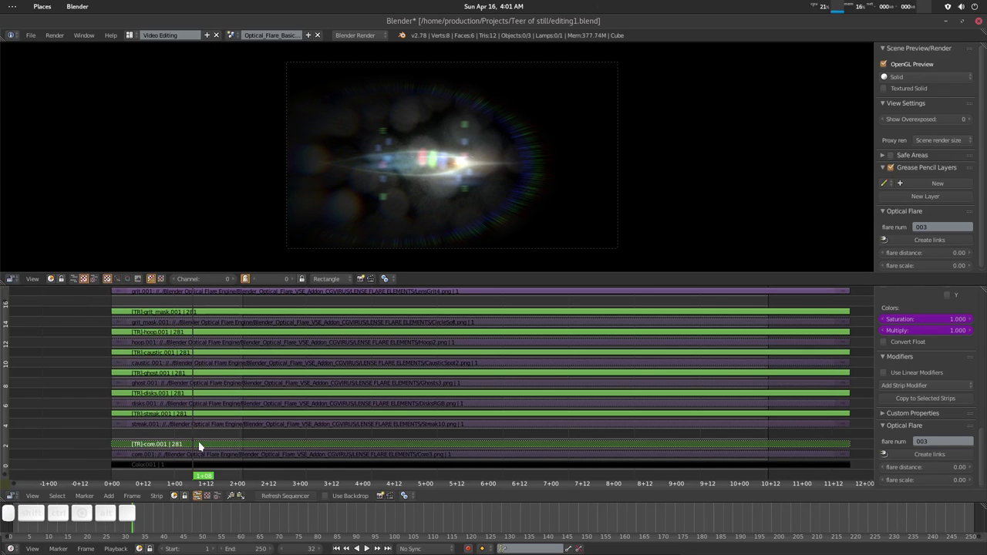
key(alt+h)
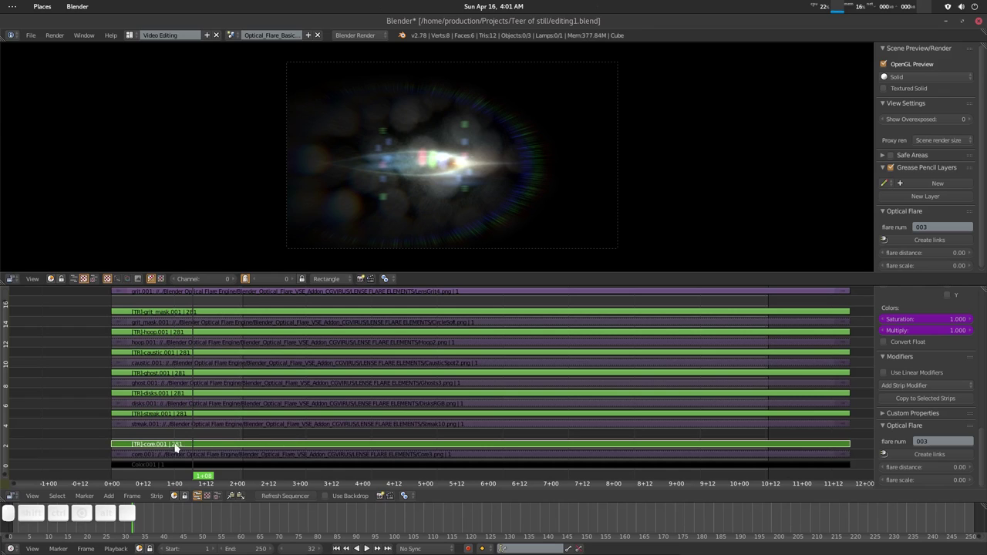
Mute and unmute [TR]-streak.001 and [TR]-disks.001 one at a time to check their effect on the flare
right_click(207, 416)
key(h)
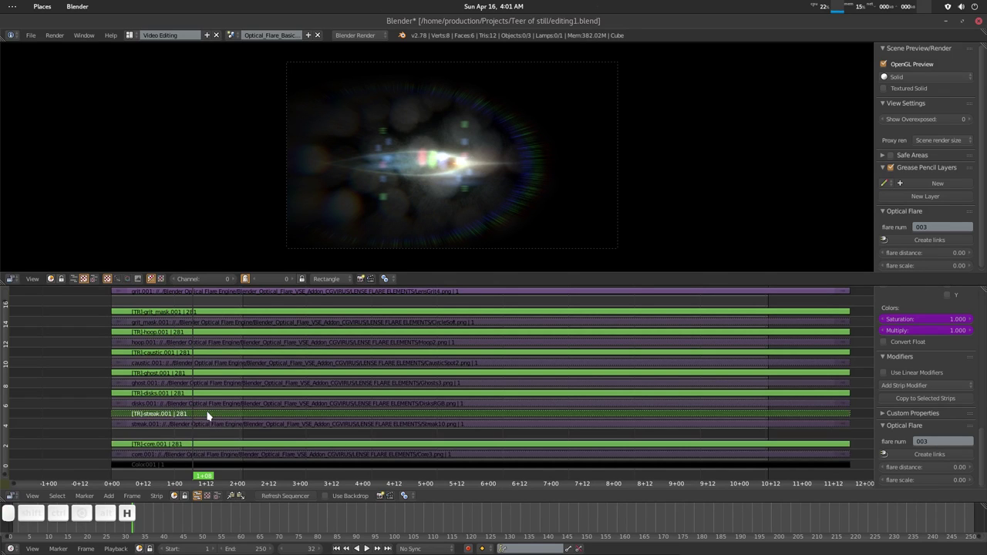
key(alt+h)
right_click(202, 393)
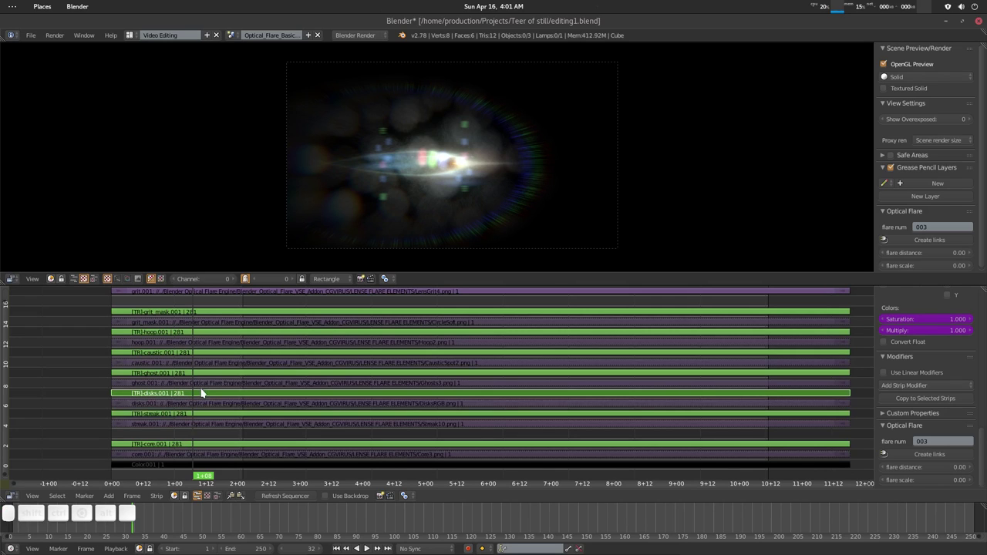
key(h)
key(alt+h)
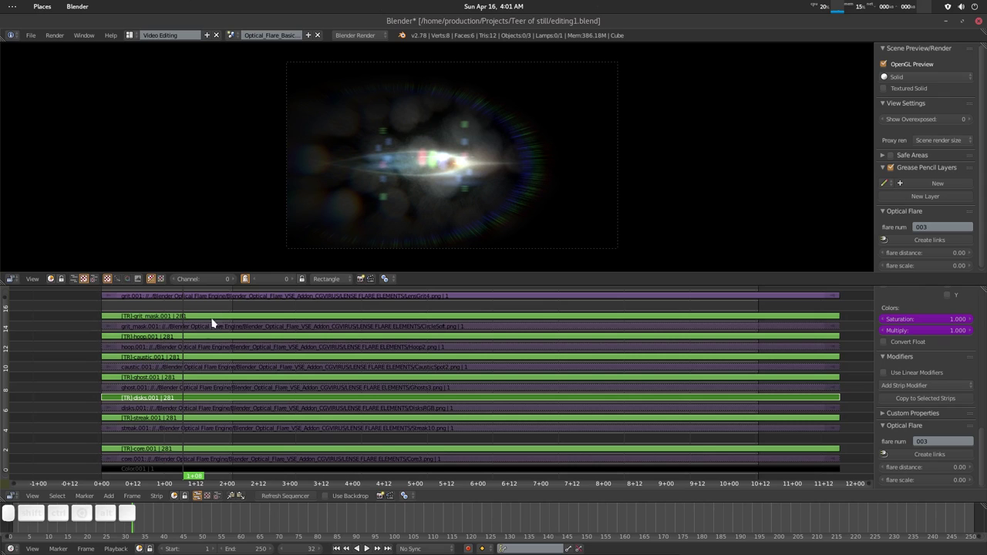
middle_drag(316, 361, 311, 344)
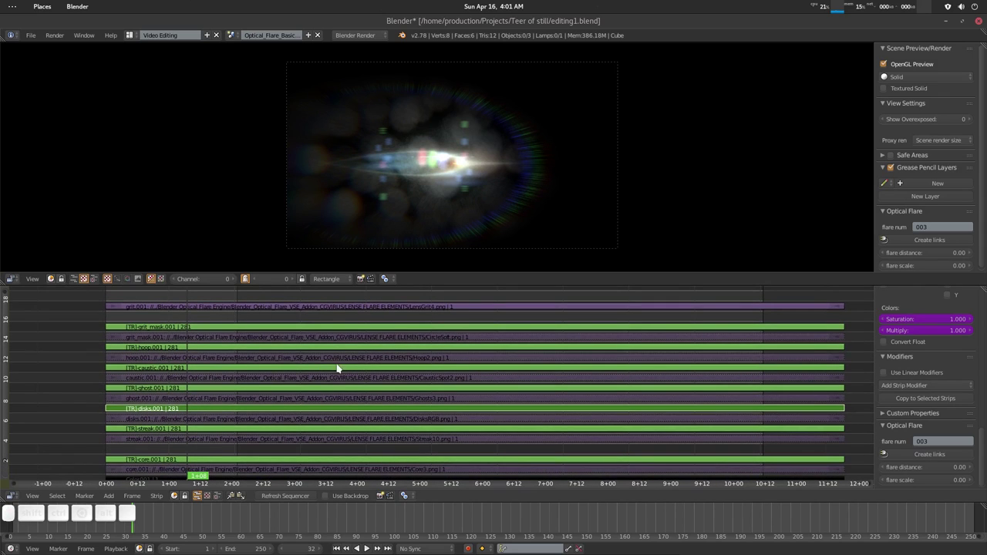
Look over the huge flare's element strips, selecting grit.001 and the [TR]-grit_mask.001 strip that masks it
middle_drag(324, 386, 322, 374)
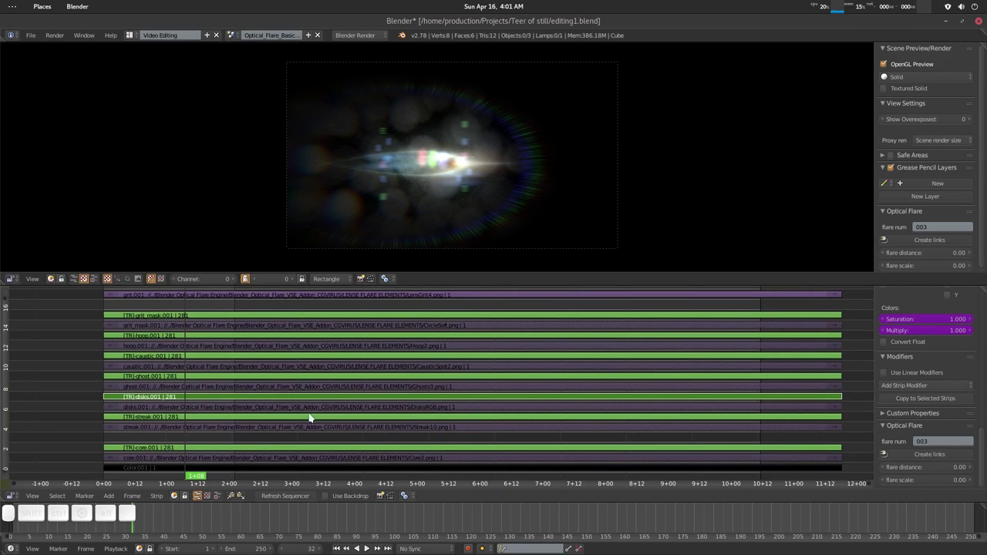
middle_drag(311, 414, 328, 393)
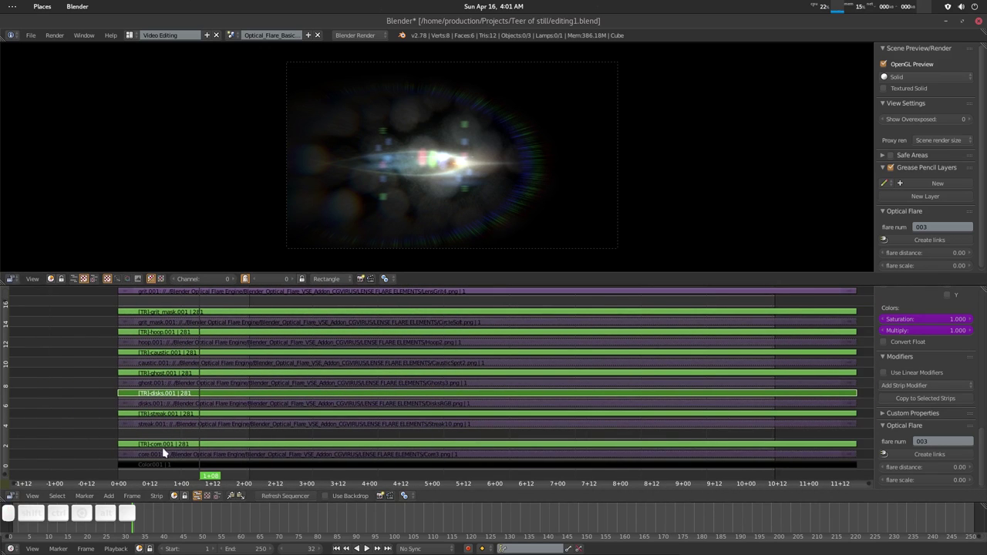
middle_drag(247, 362, 244, 372)
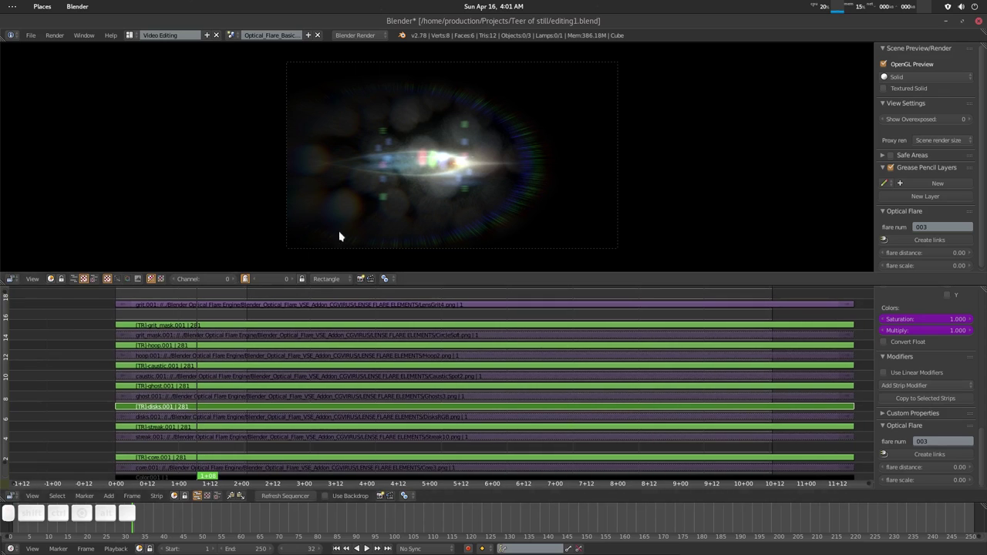
scroll(416, 202, up, 2)
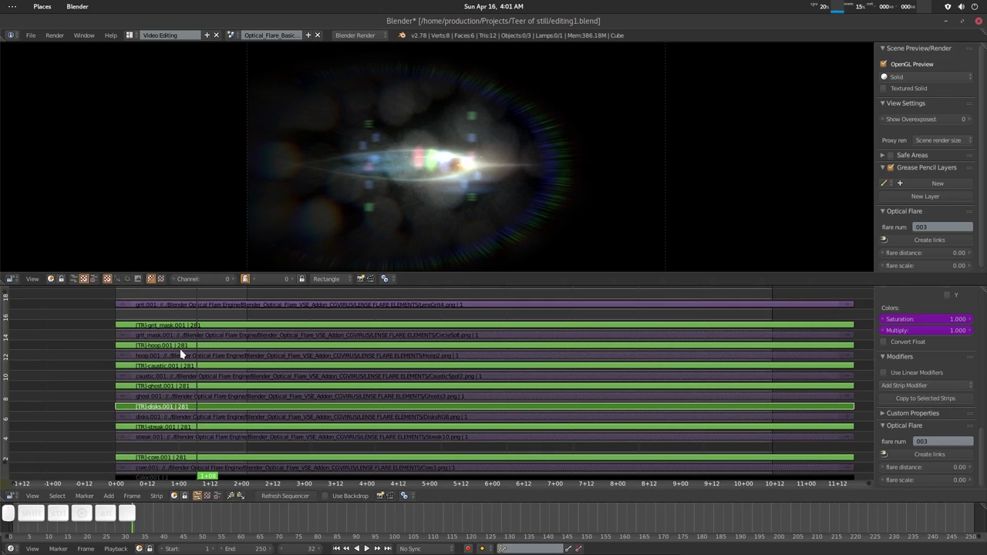
middle_drag(251, 337, 254, 353)
scroll(254, 353, up, 1)
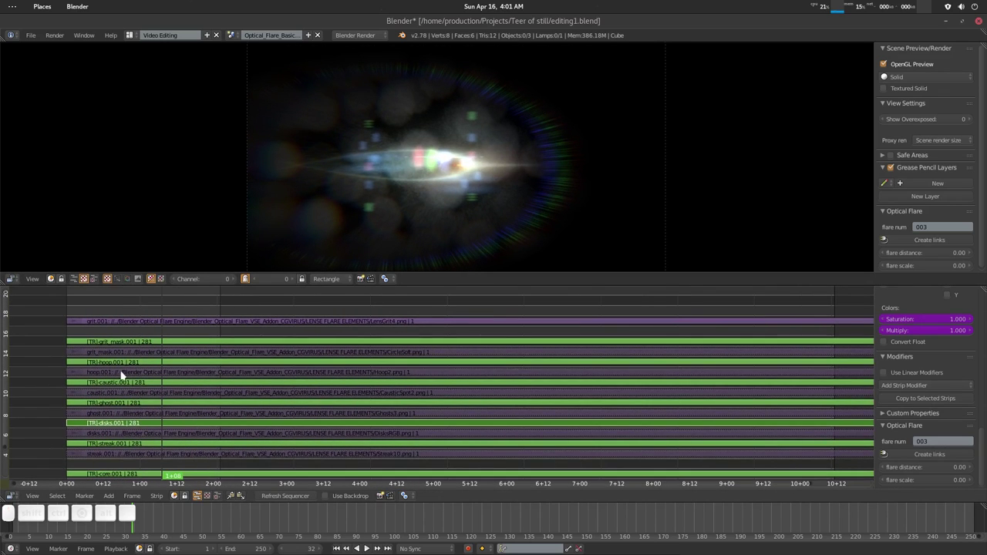
click(127, 322)
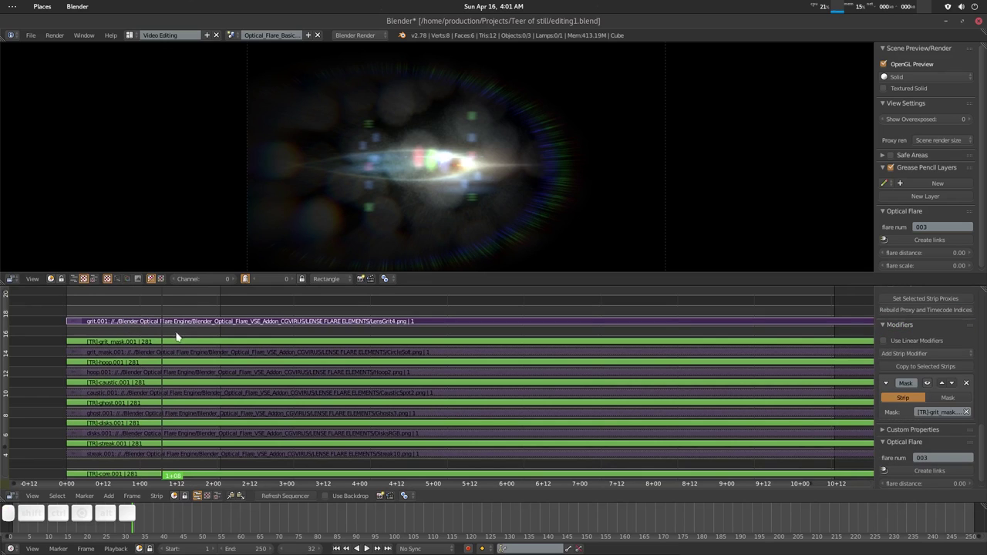
ctrl+scroll(192, 341, up, 2)
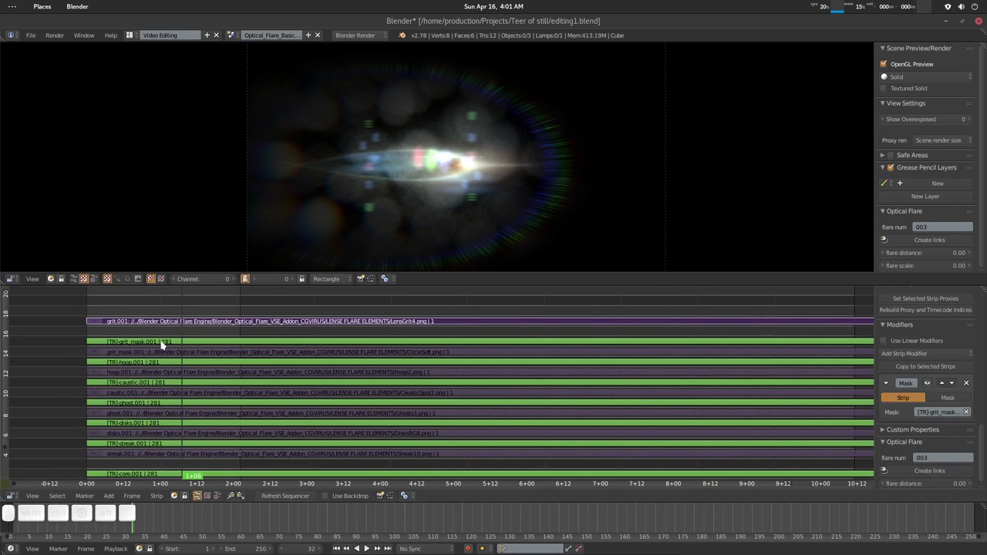
click(161, 344)
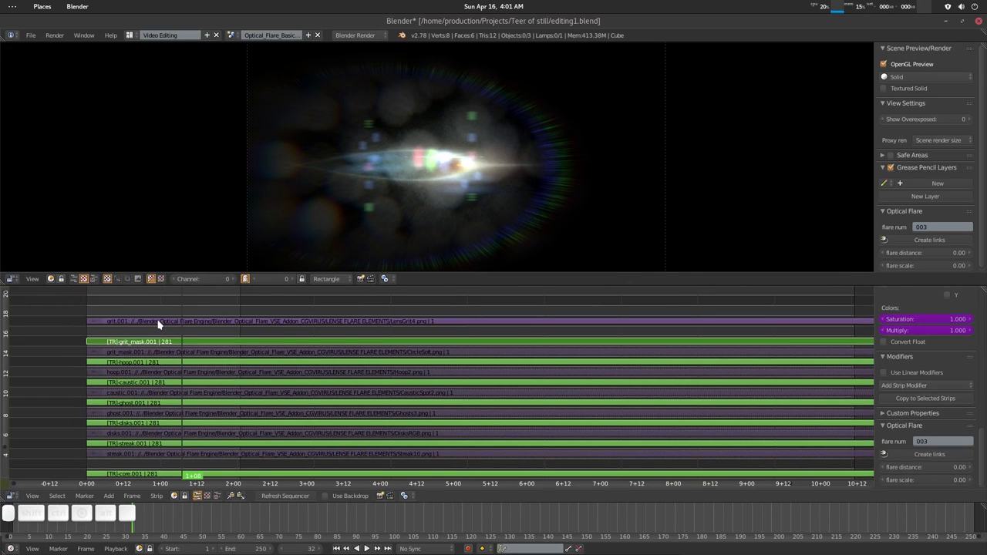
Select the grit.001 strip and widen the strip properties area to review its Mask modifier and input file settings
click(158, 323)
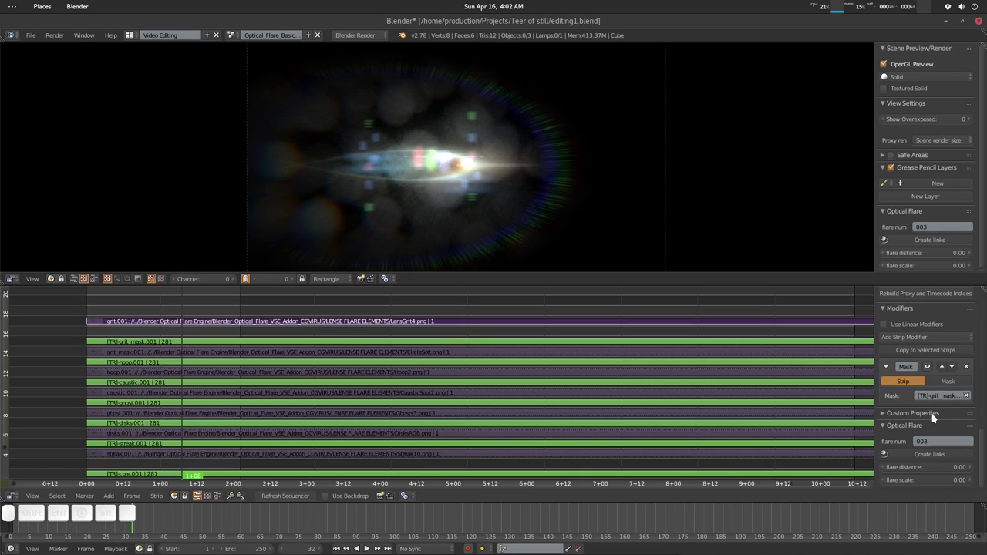
scroll(932, 402, up, 5)
scroll(932, 403, up, 5)
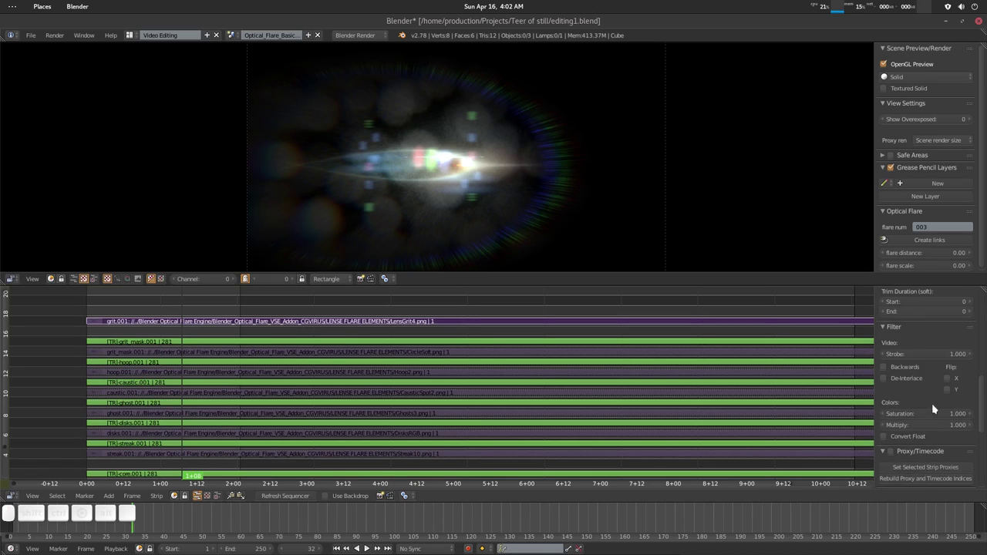
drag(872, 353, 772, 369)
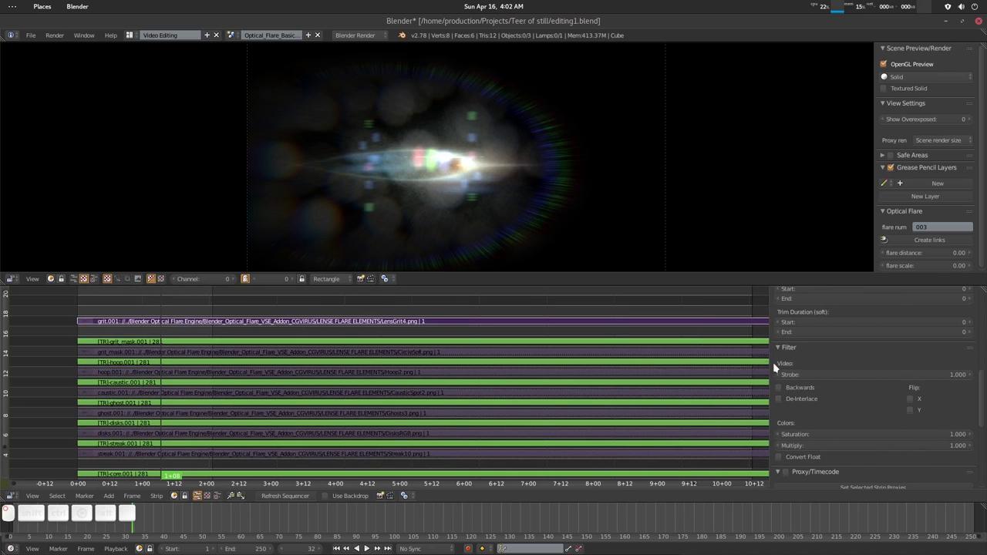
scroll(858, 402, down, 1)
scroll(858, 402, down, 1)
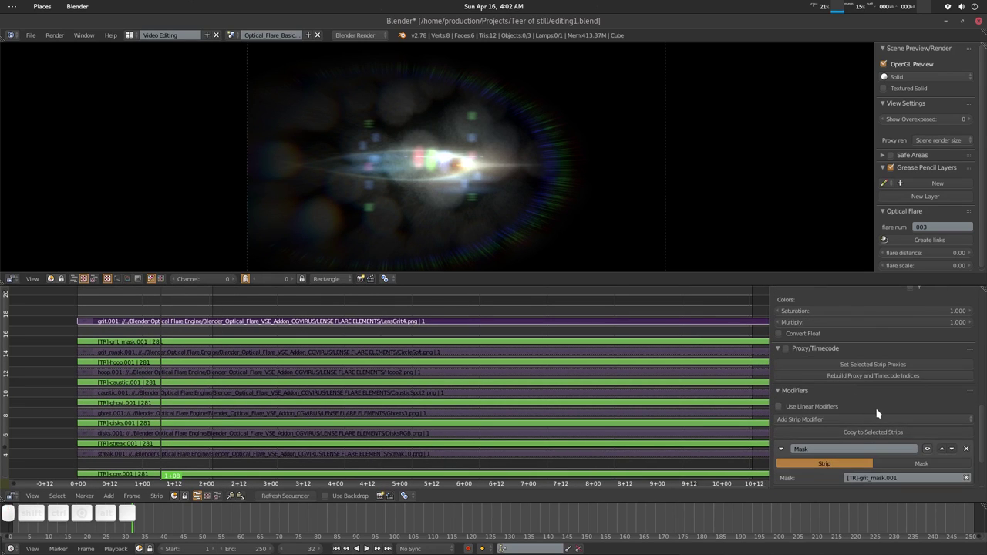
scroll(877, 412, up, 15)
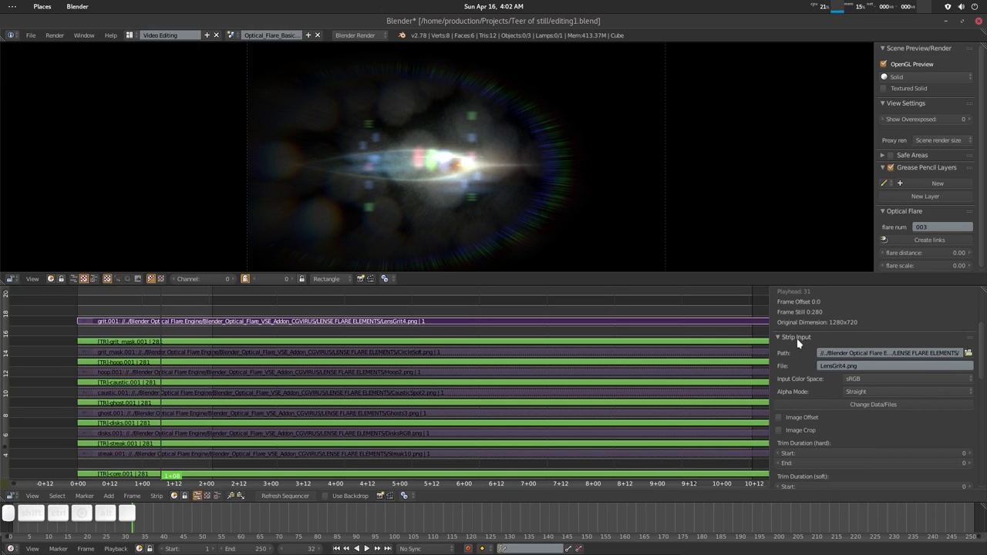
Replace the grit.001 strip's source image with LensGrit2.png, choosing it from the thumbnail view of LENSE FLARE ELEMENTS
click(854, 408)
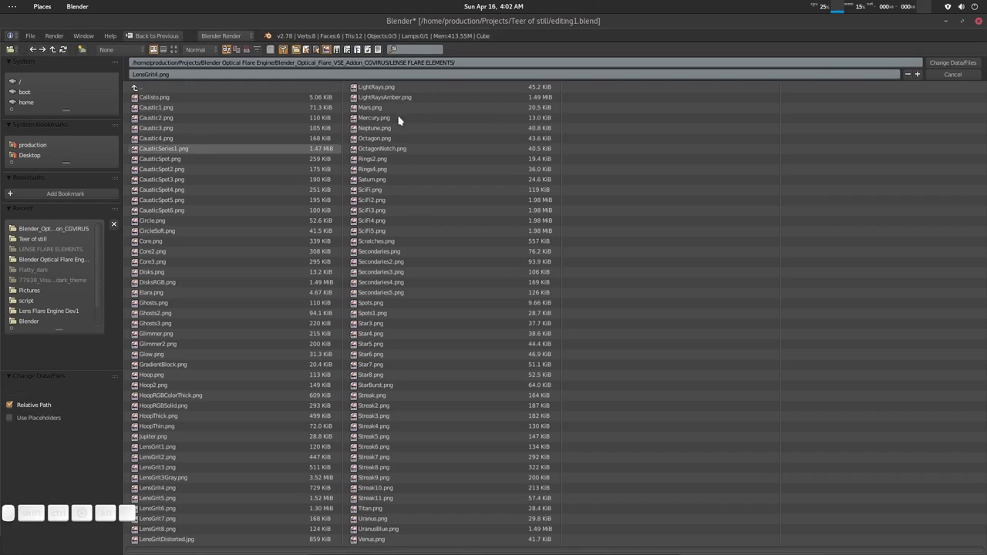
click(173, 49)
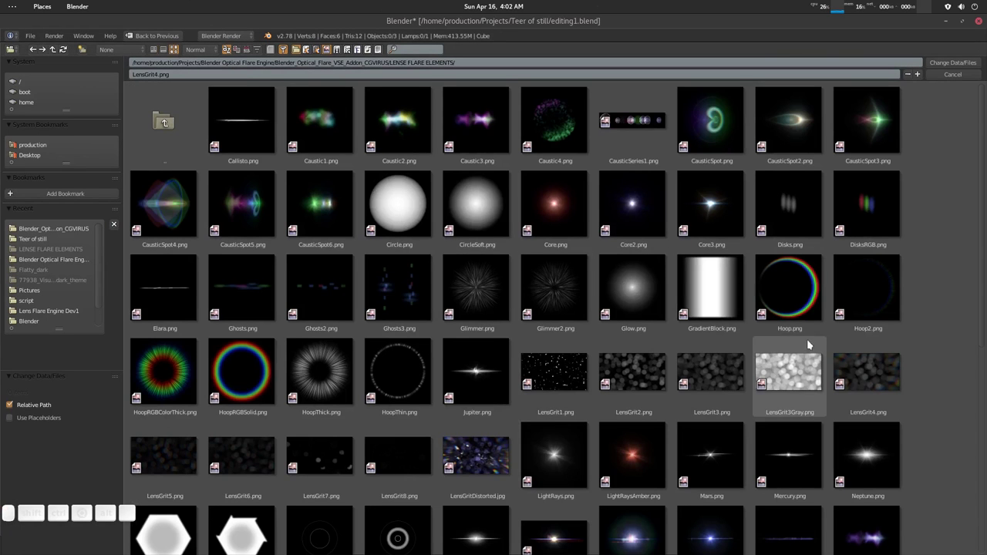
scroll(669, 364, down, 2)
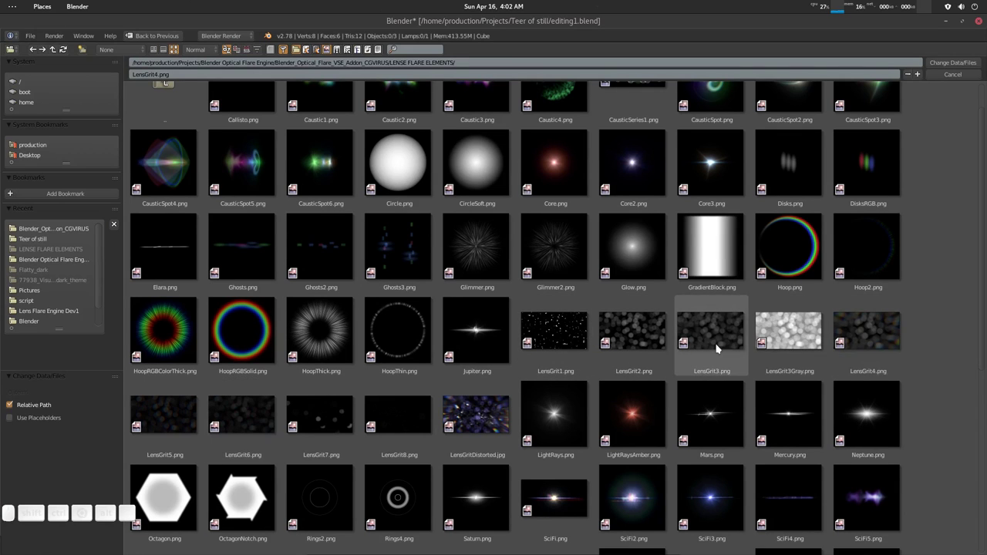
click(639, 345)
double_click(633, 373)
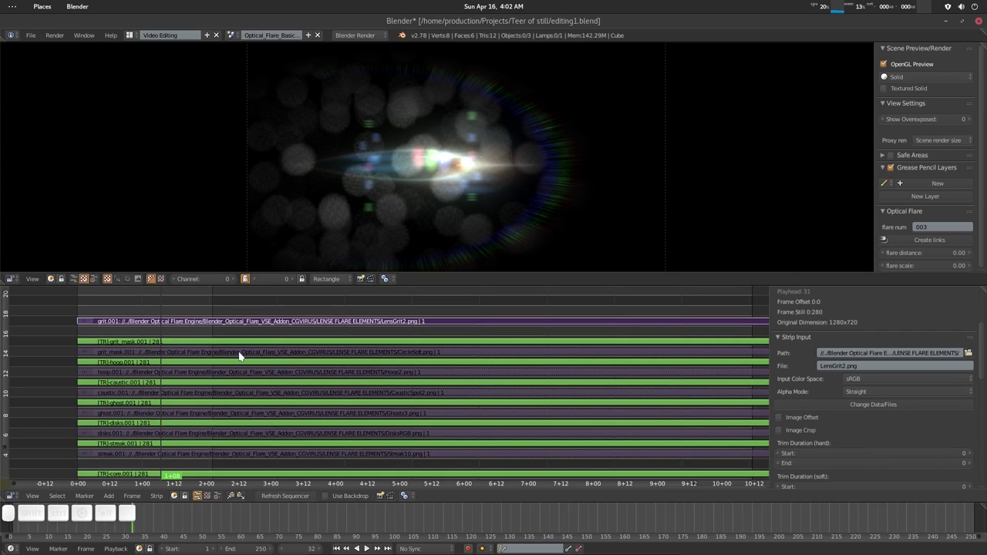
Try HoopRGBColorThick.png as the source image of the hoop.001 strip, and undo the replacement
click(169, 374)
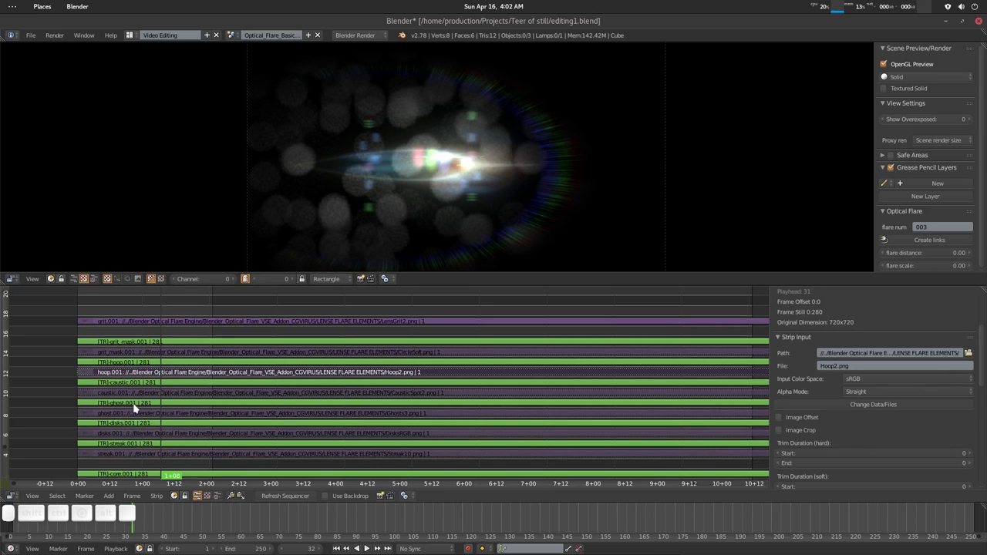
ctrl+middle_drag(151, 415, 150, 383)
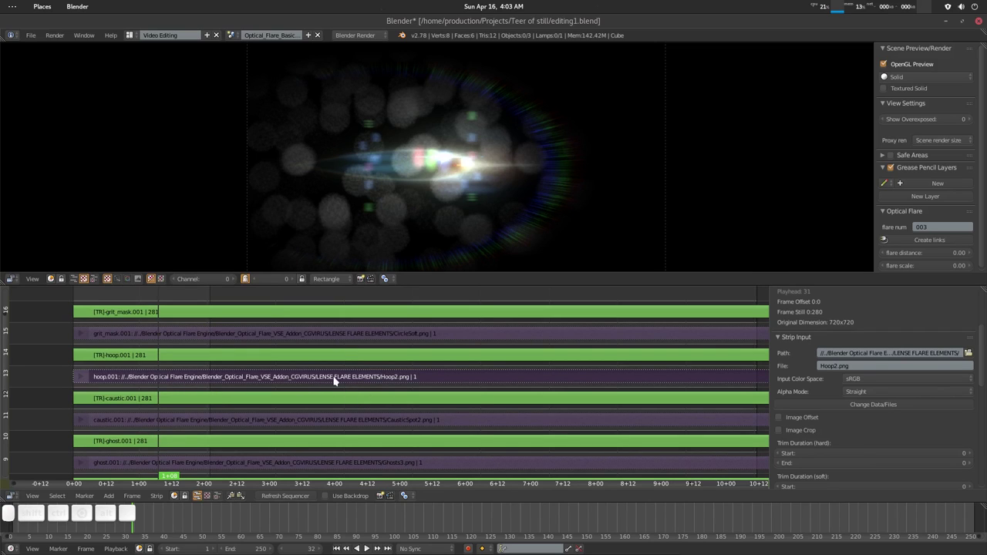
click(872, 405)
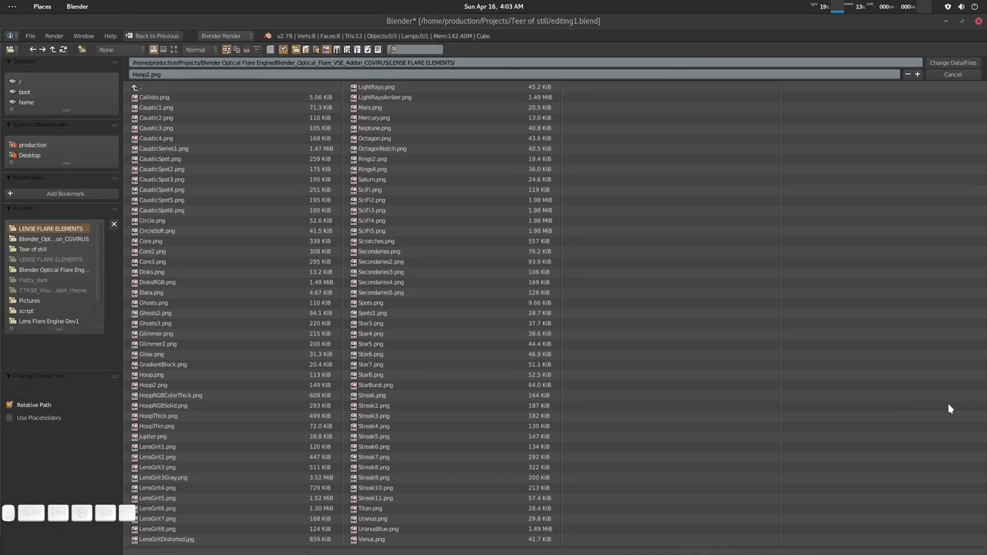
click(174, 50)
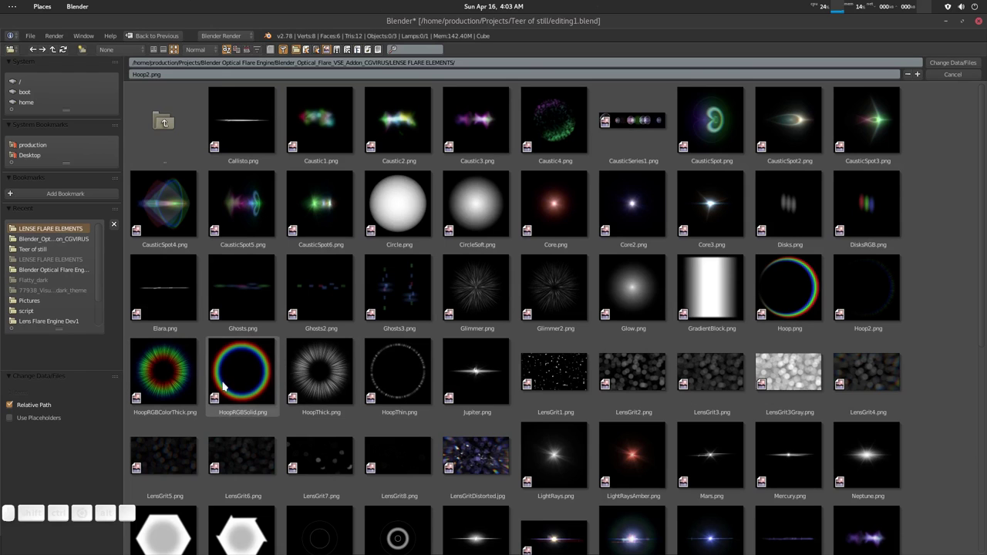
click(175, 370)
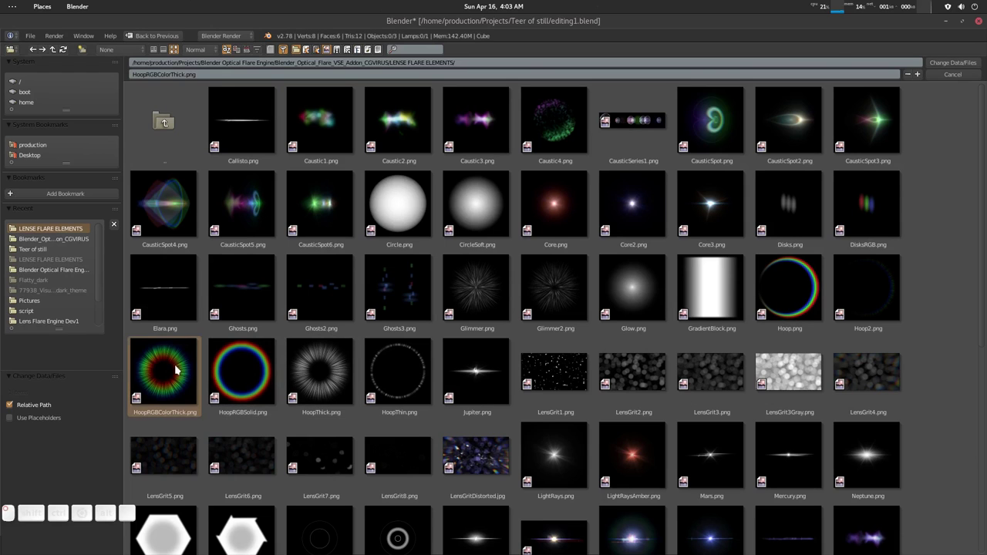
double_click(179, 371)
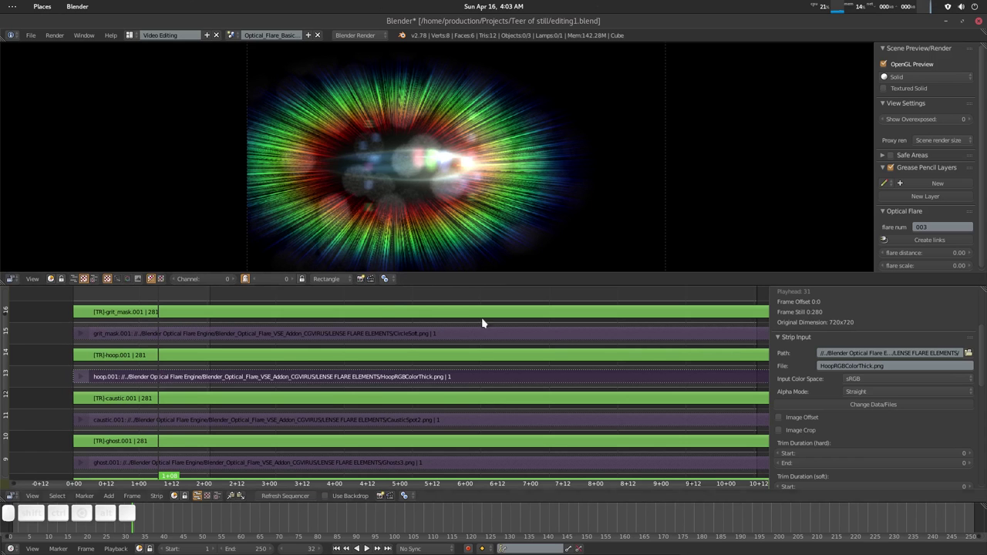
key(ctrl+z)
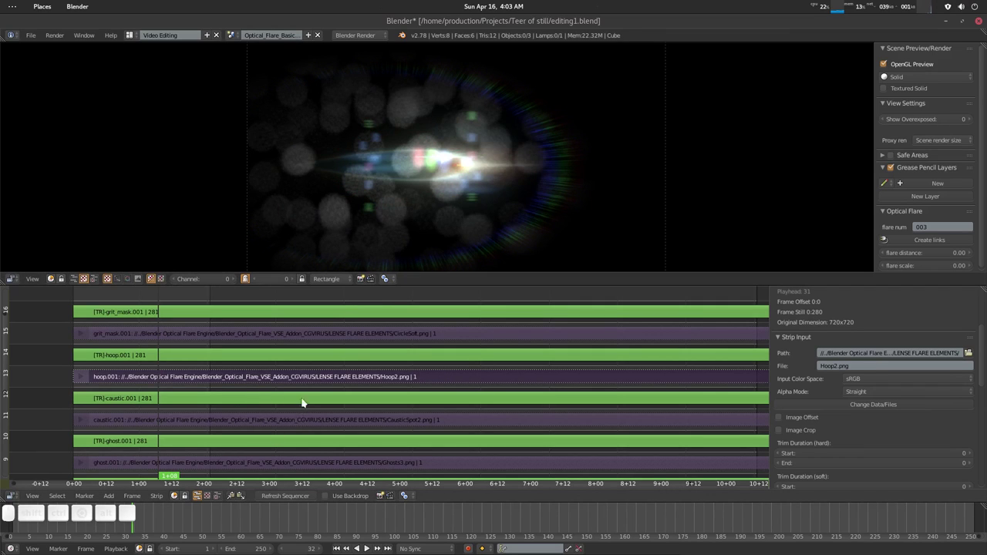
Leave the huge_Flare meta strip and bring the top-level flare strips into view
shift+scroll(304, 405, down, 1)
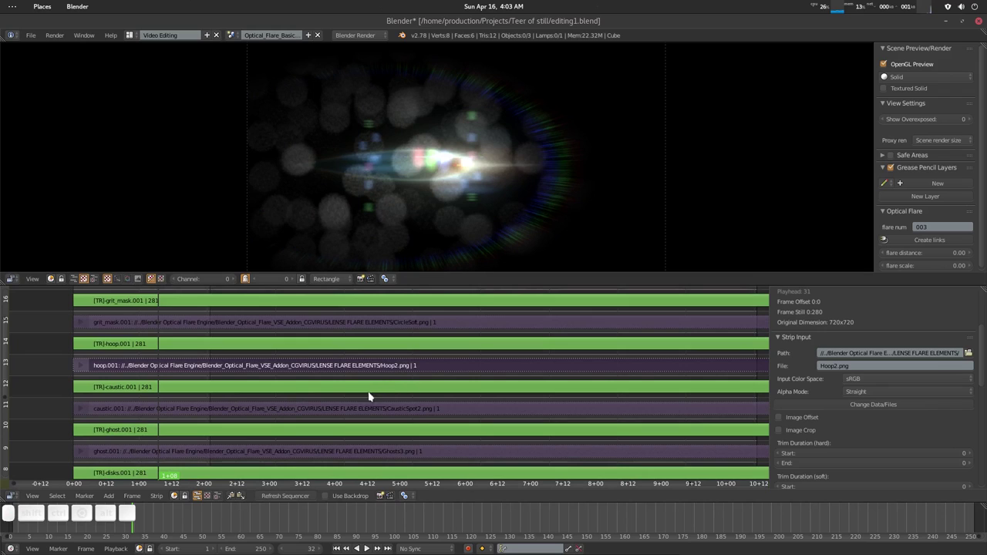
shift+scroll(346, 414, down, 1)
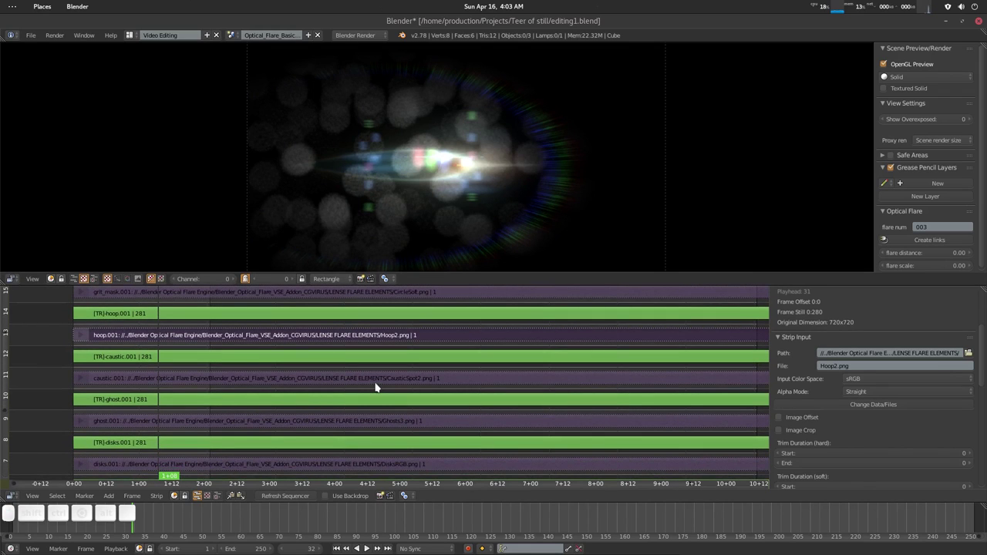
key(ctrl+z)
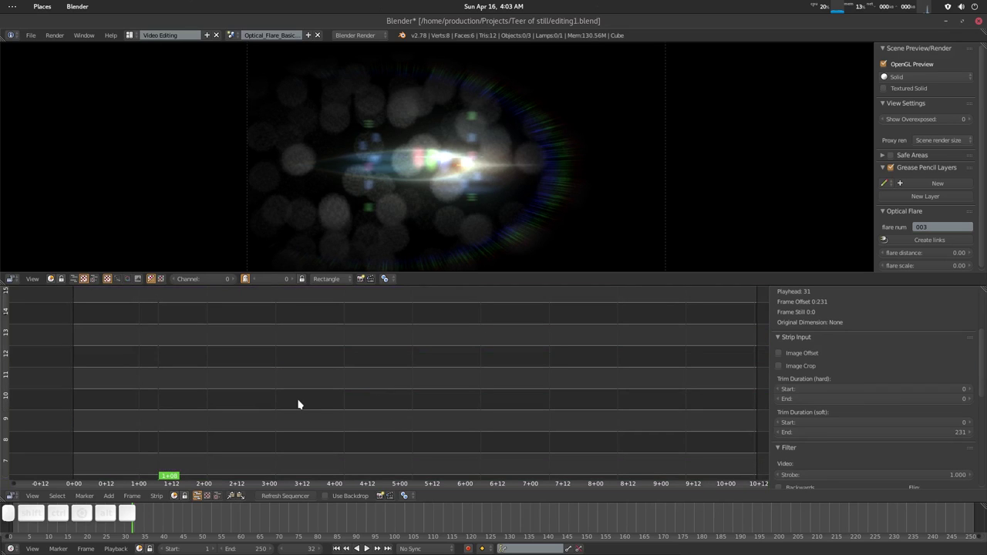
key(Home)
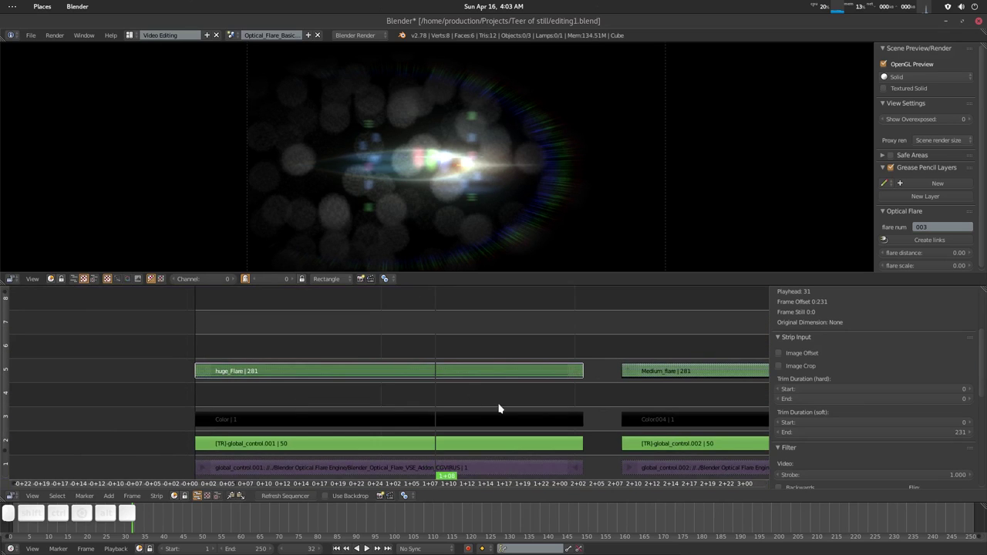
middle_drag(498, 409, 398, 385)
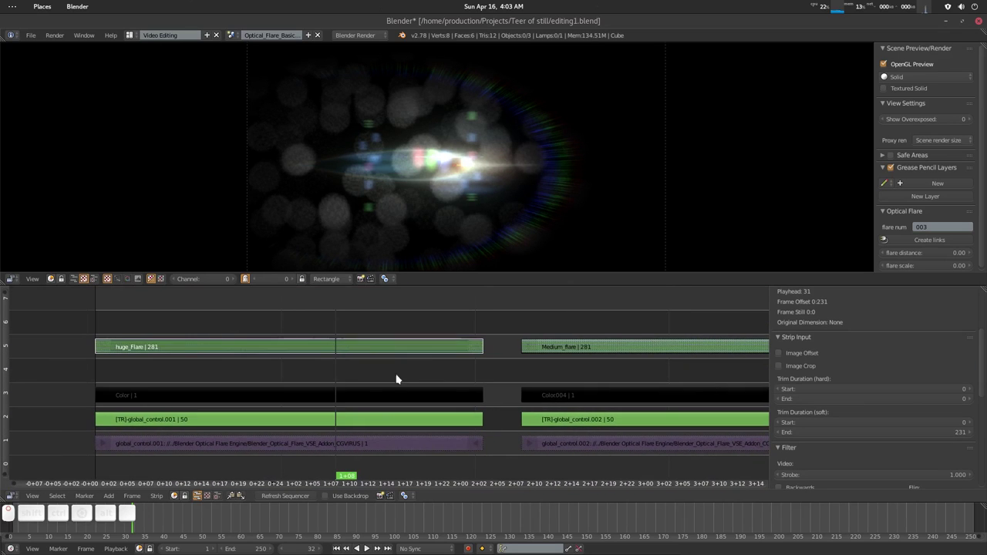
Place the playhead at 2+19 over Medium_flare and open that meta strip to examine its element strips
click(608, 331)
right_click(573, 349)
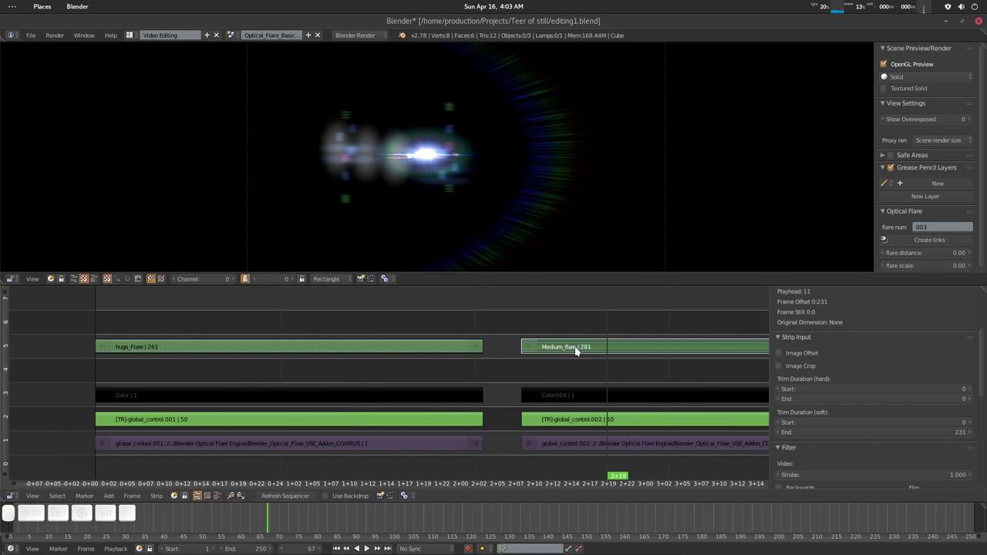
key(Tab)
middle_drag(577, 346, 297, 390)
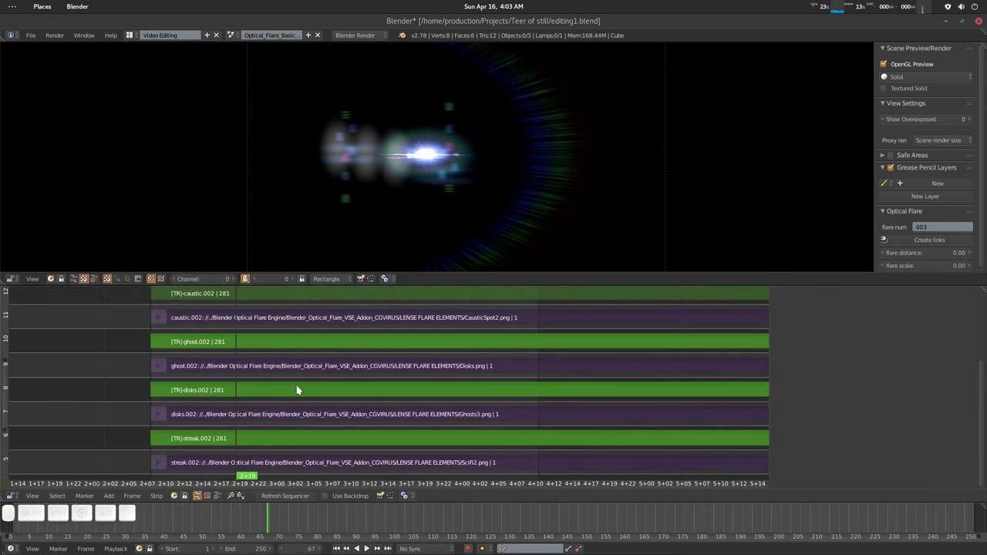
shift+scroll(297, 390, up, 9)
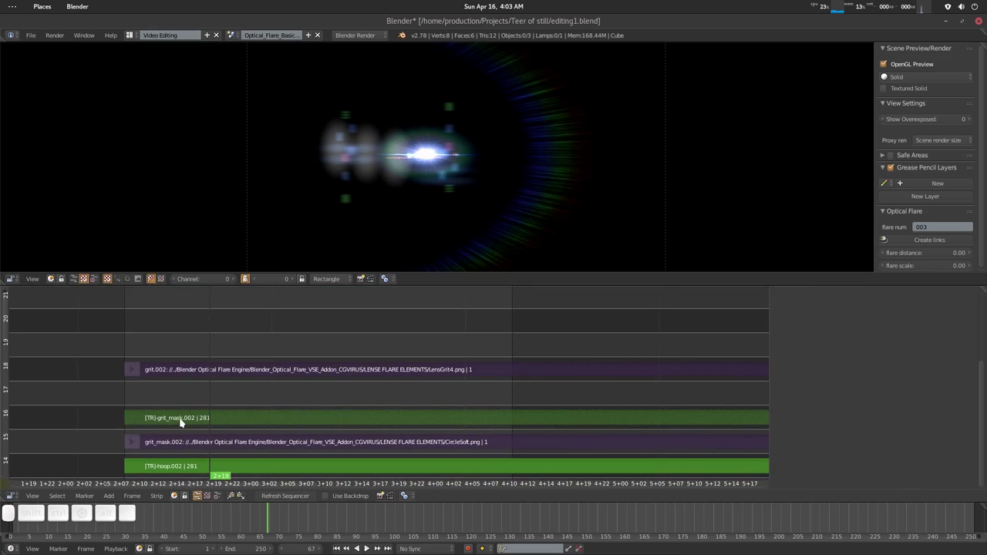
shift+scroll(285, 422, down, 5)
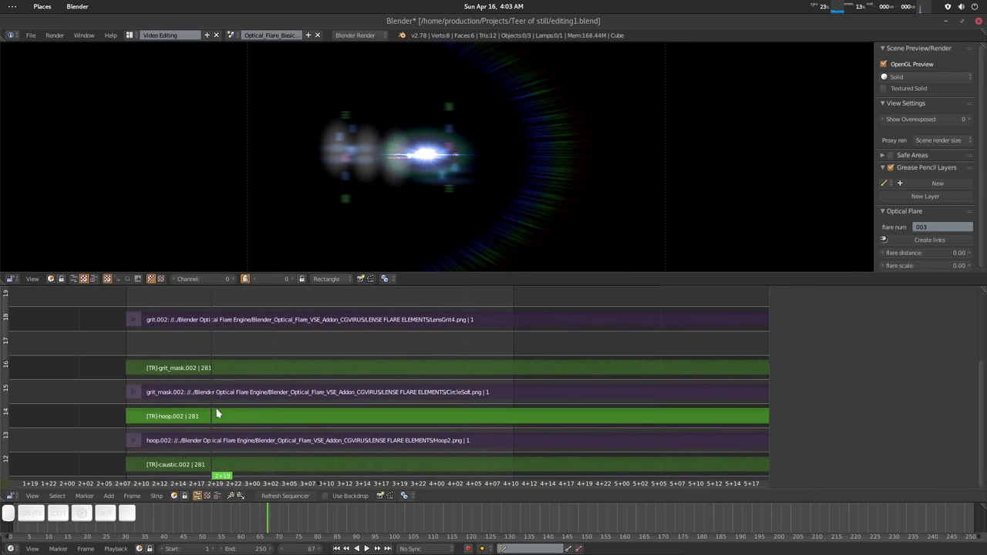
shift+scroll(242, 376, down, 1)
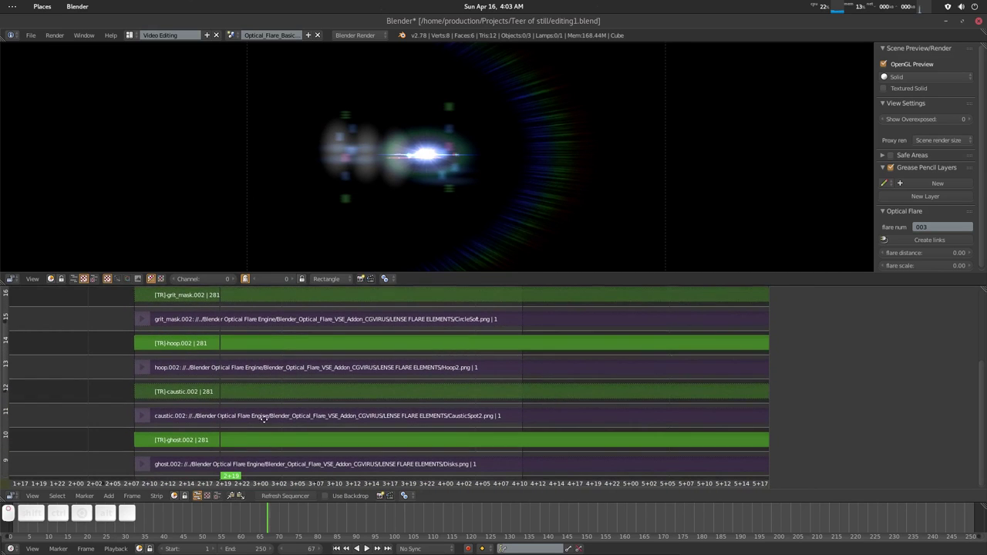
shift+scroll(264, 418, down, 5)
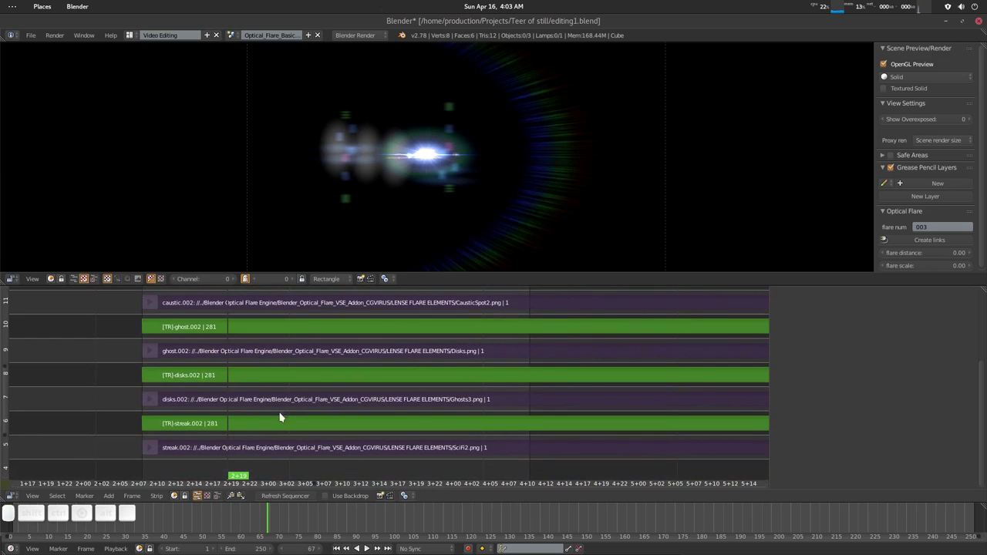
Leave the Medium_flare meta strip and compare the Small_flare and Medium_flare presets by moving the playhead between them
shift+scroll(280, 417, down, 6)
click(369, 445)
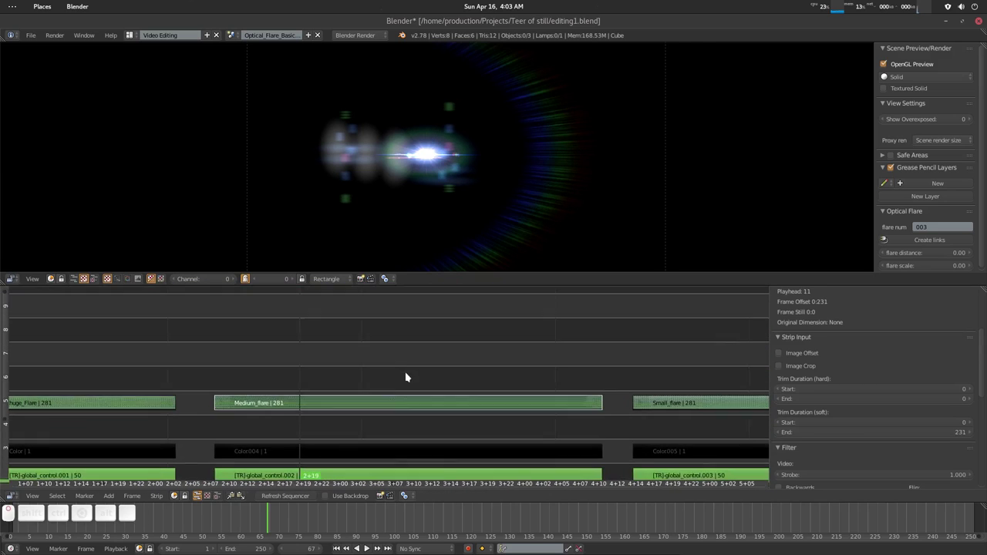
shift+scroll(407, 377, down, 1)
ctrl+scroll(520, 368, right, 2)
click(610, 361)
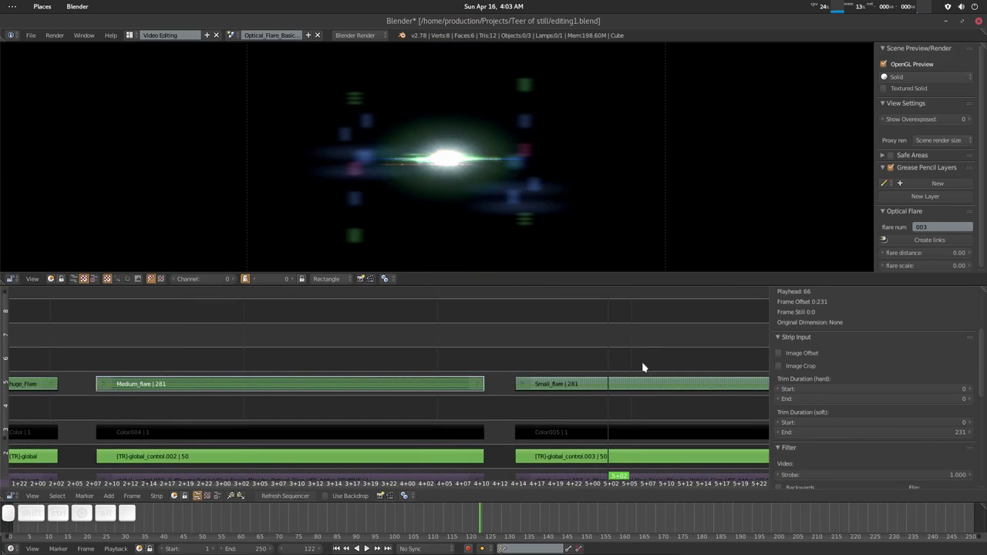
click(268, 377)
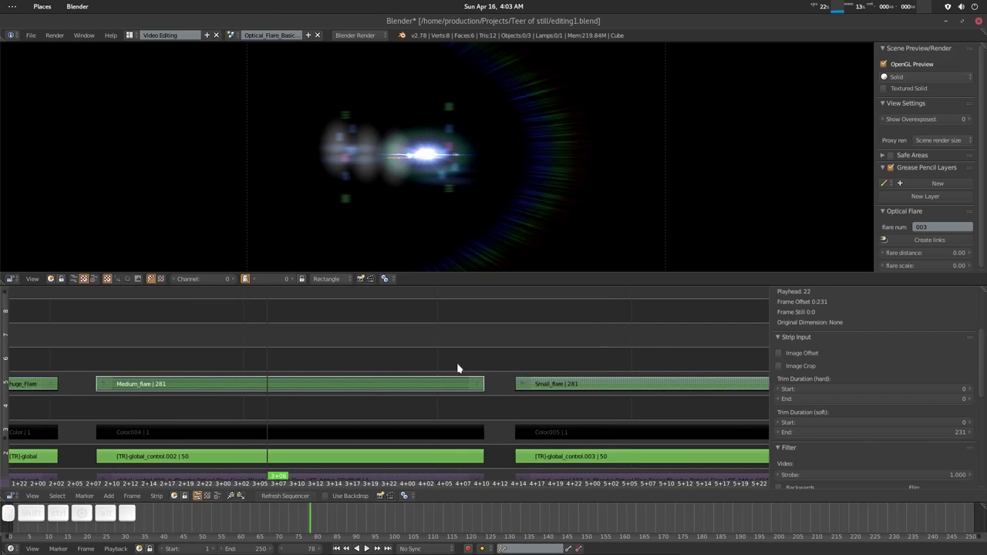
click(623, 356)
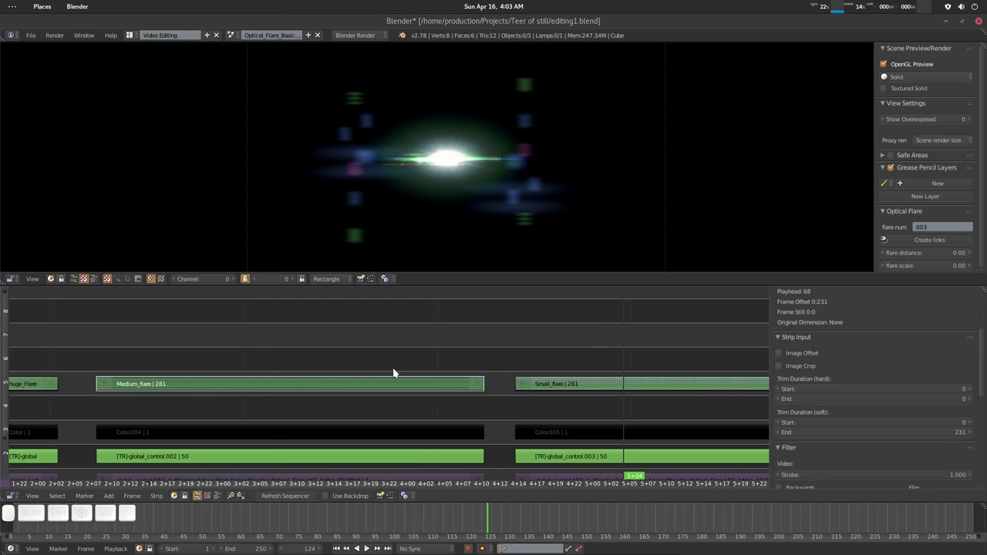
Bring the huge_Flare strips back into view and place the playhead at 0+17 over them
middle_drag(393, 373, 684, 340)
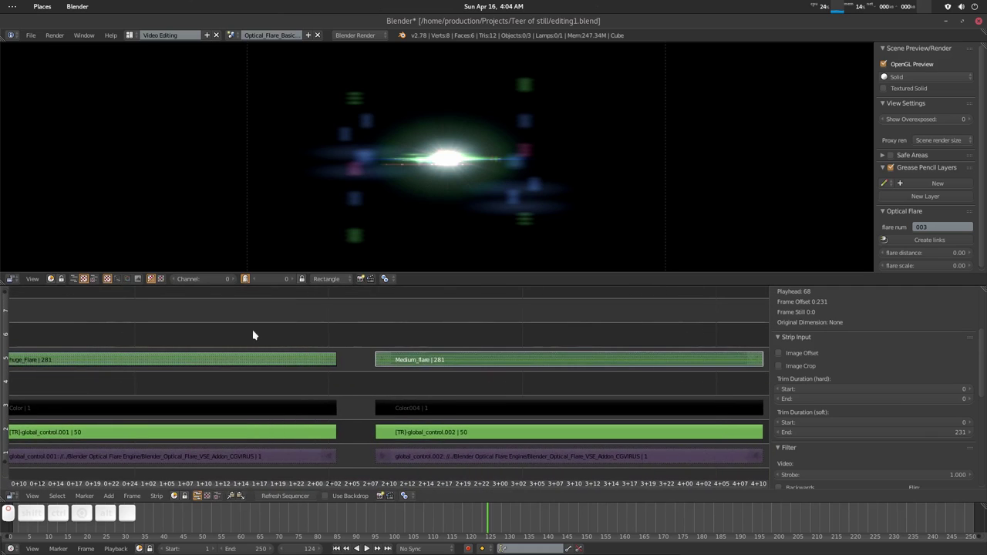
middle_drag(253, 336, 225, 326)
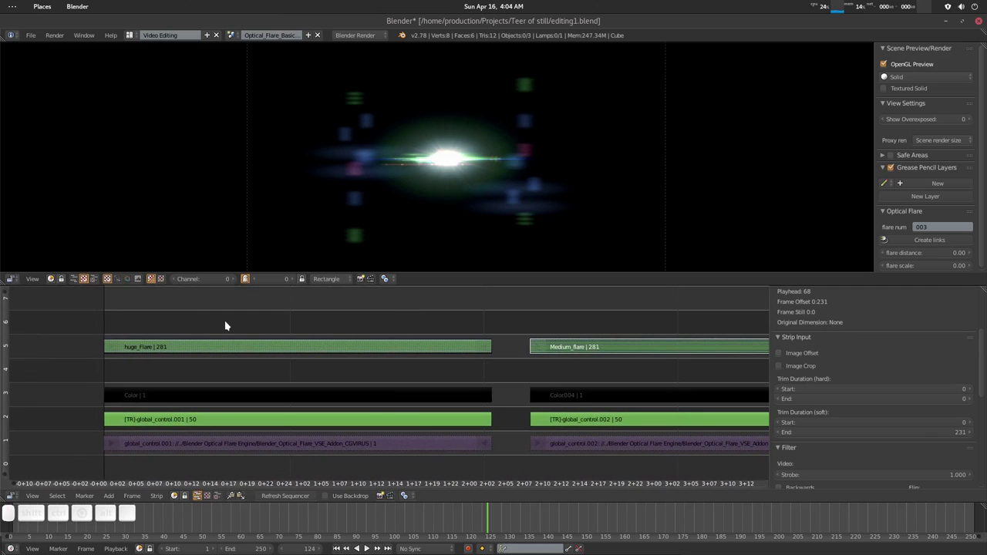
click(226, 324)
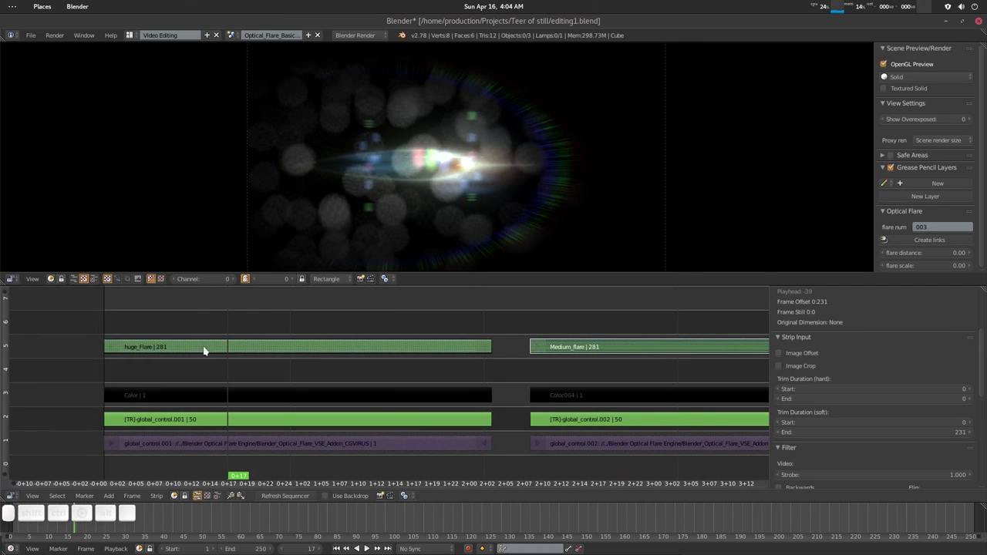
Select the huge_Flare meta strip together with its [TR]-global_control.001 and global_control.001 strips, and copy them
key(a)
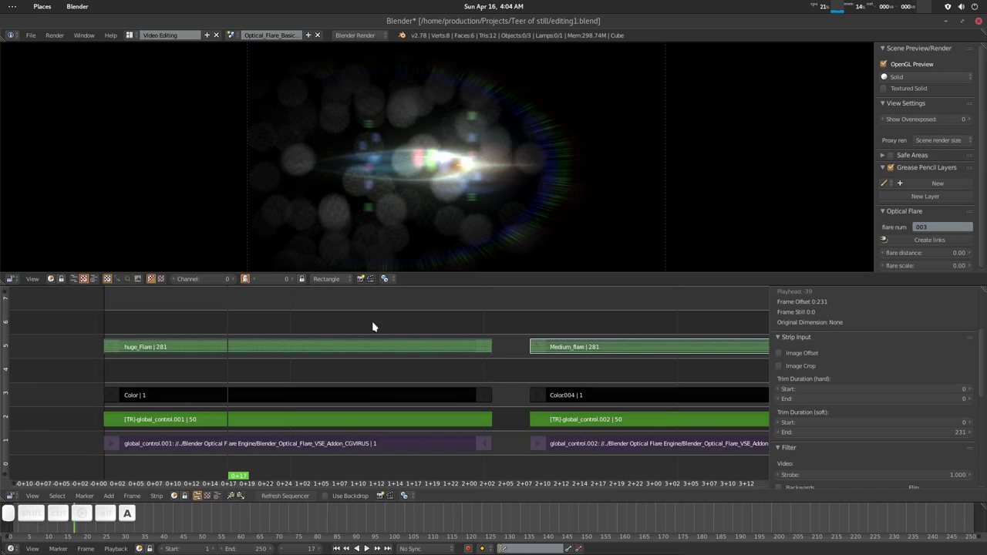
key(a)
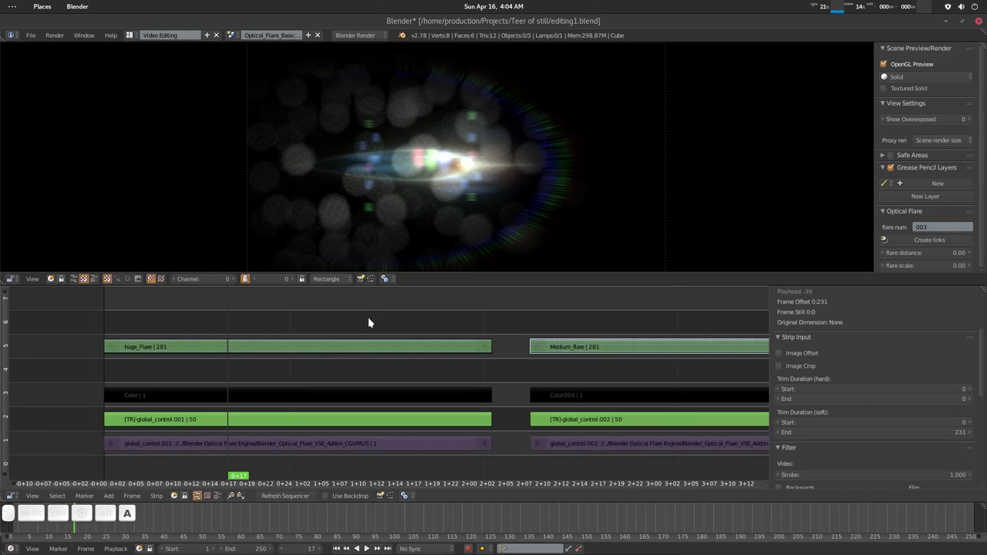
right_click(283, 348)
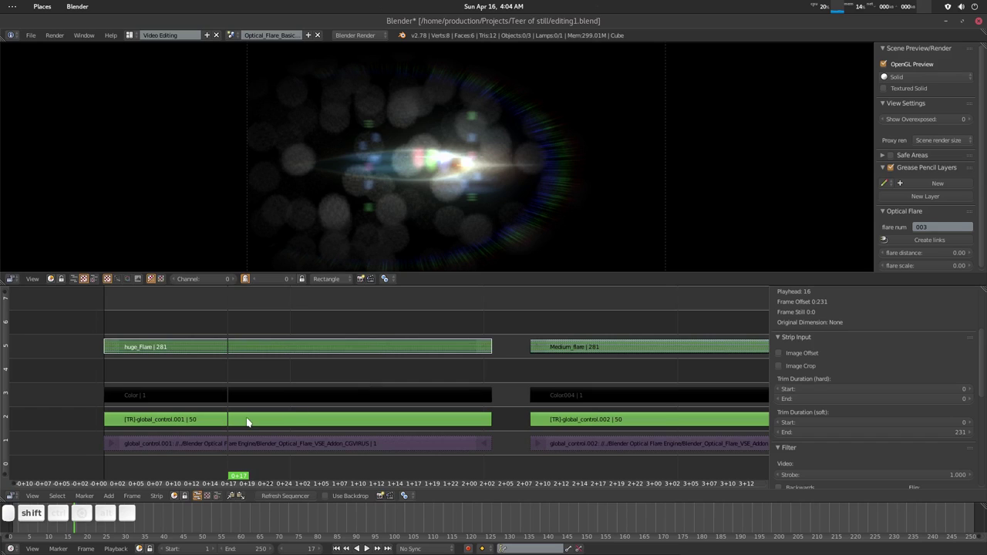
shift+right_click(317, 344)
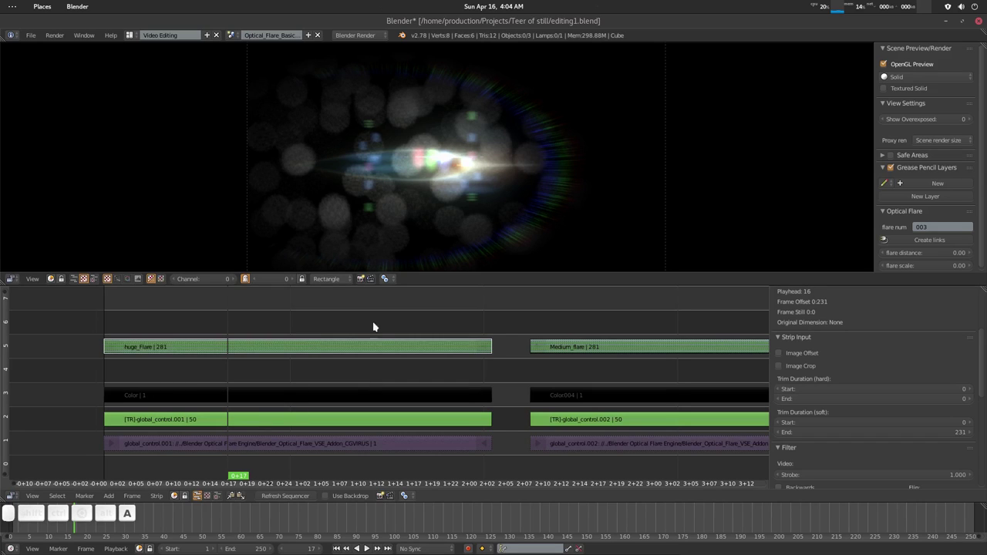
shift+right_click(280, 348)
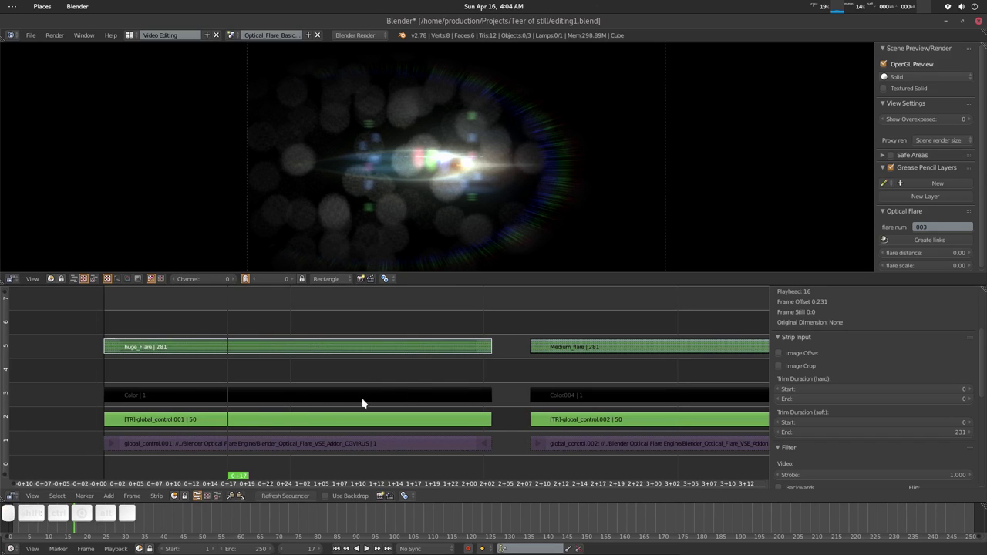
right_click(289, 424)
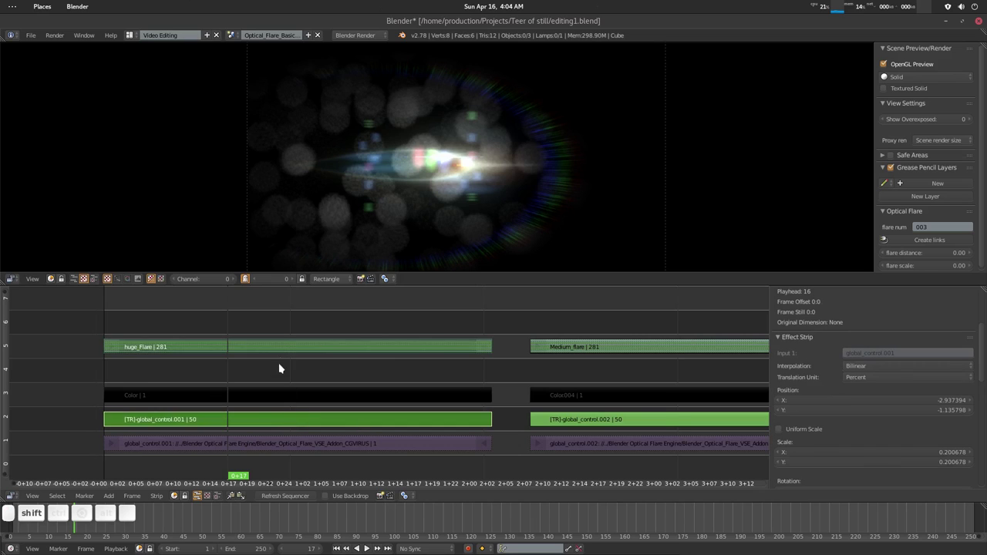
shift+right_click(244, 352)
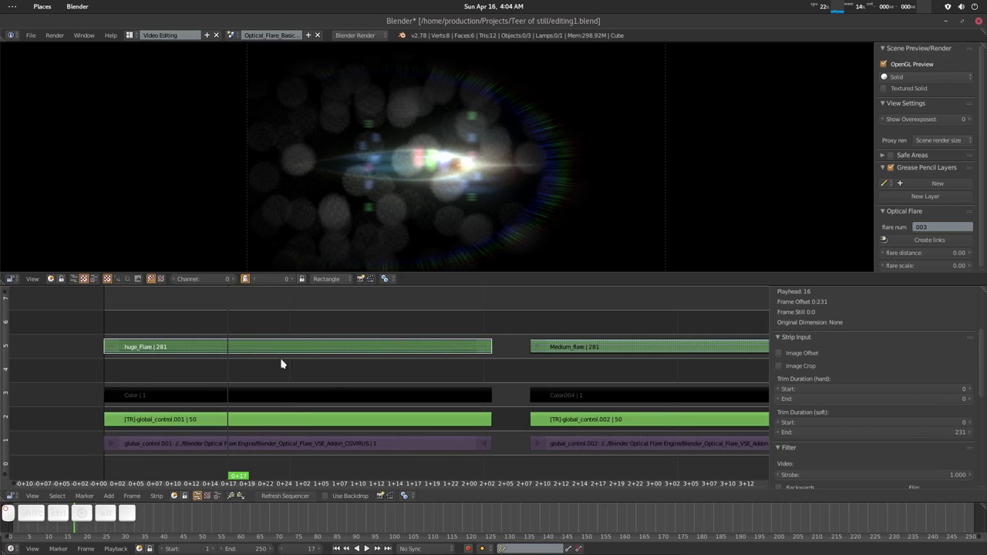
shift+right_click(265, 425)
shift+right_click(254, 449)
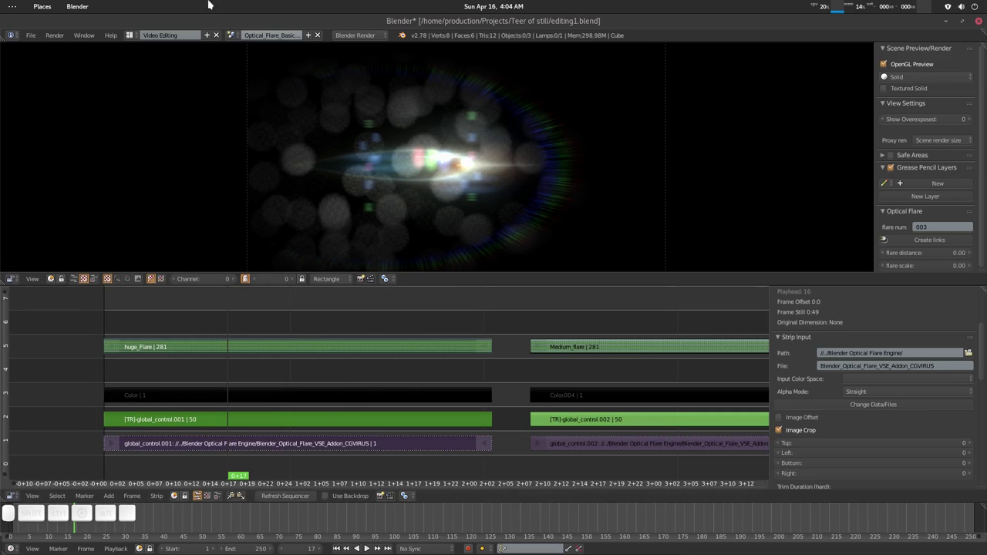
Switch to the scene named Scene, narrow the sequencer's properties sidebar and fit all movie strips in the timeline
click(229, 35)
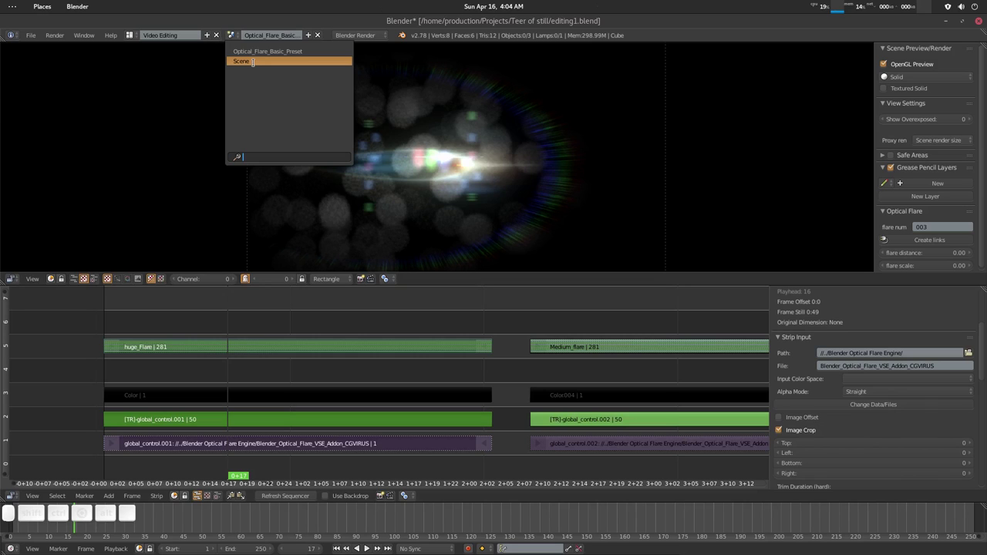
click(254, 67)
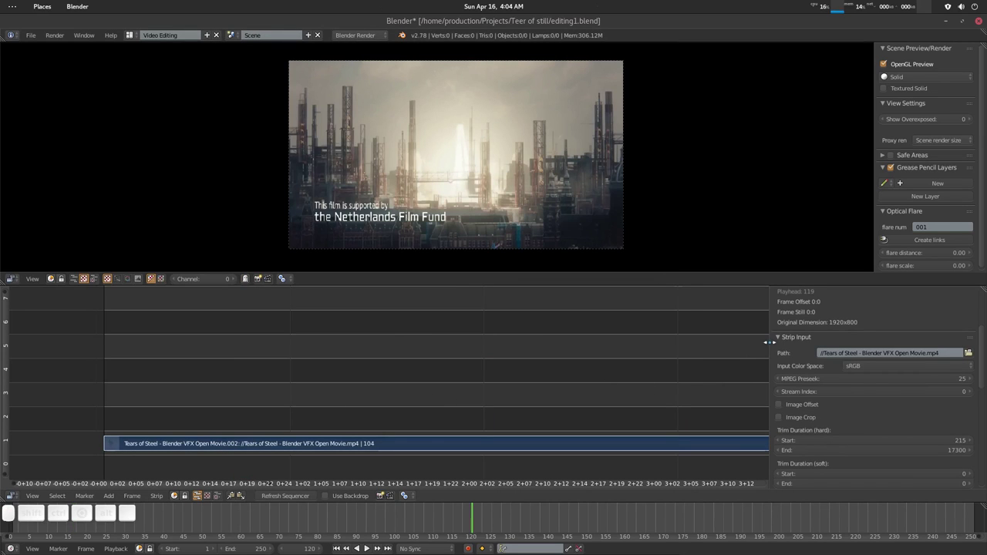
drag(769, 341, 925, 341)
mouse_move(416, 378)
middle_down()
mouse_move(386, 378)
mouse_move(406, 401)
mouse_move(418, 398)
middle_up()
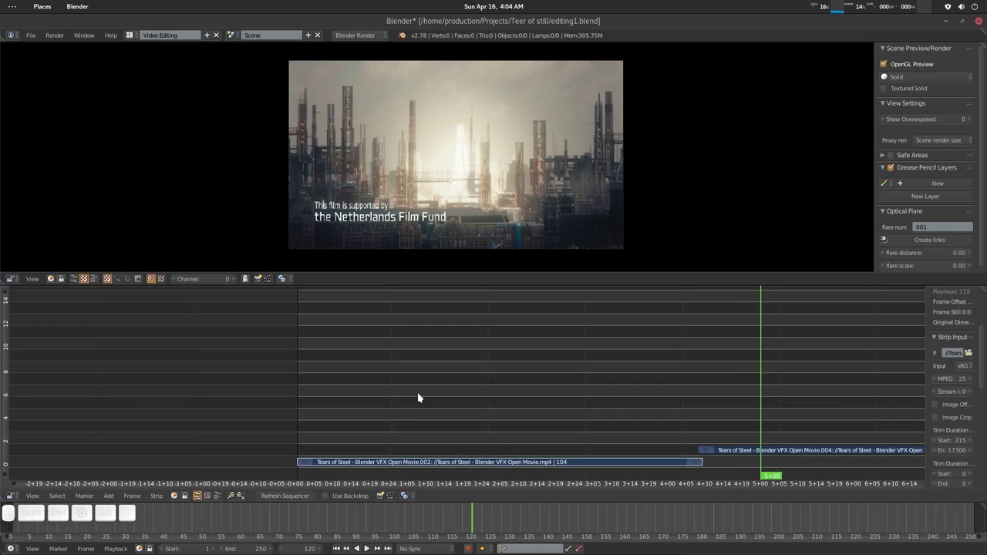
key(Home)
Select both Tears of Steel movie strips and move them up three channels, keeping their timing
key(a)
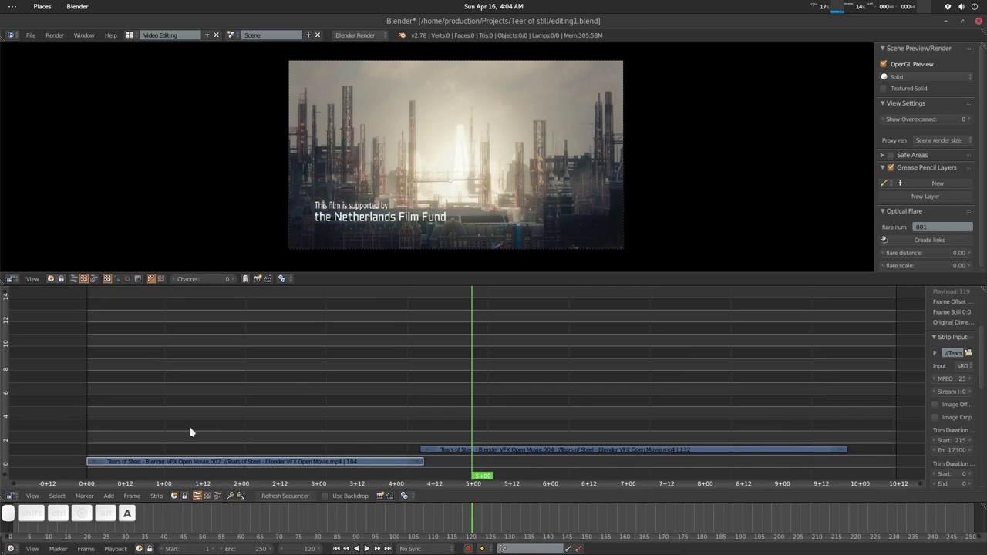
click(141, 462)
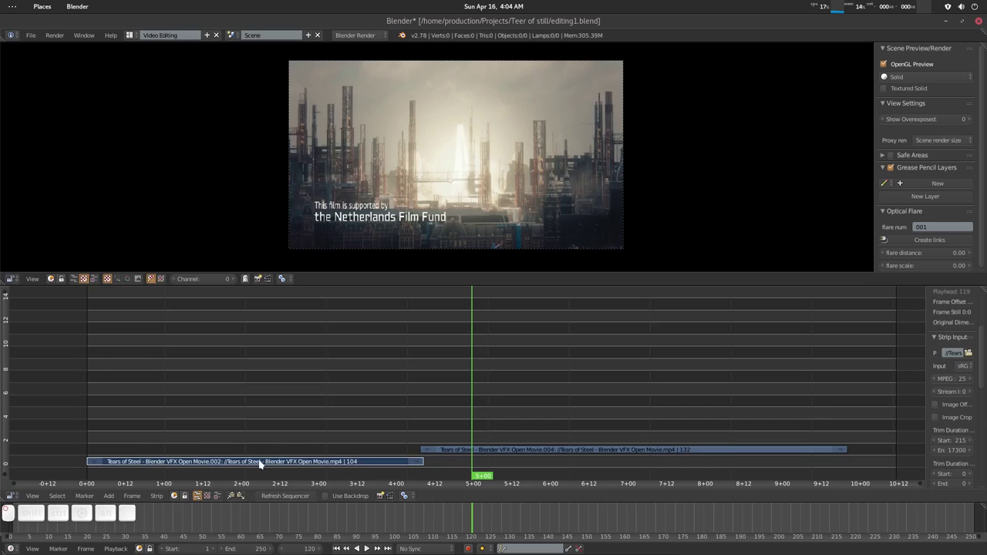
shift+click(553, 451)
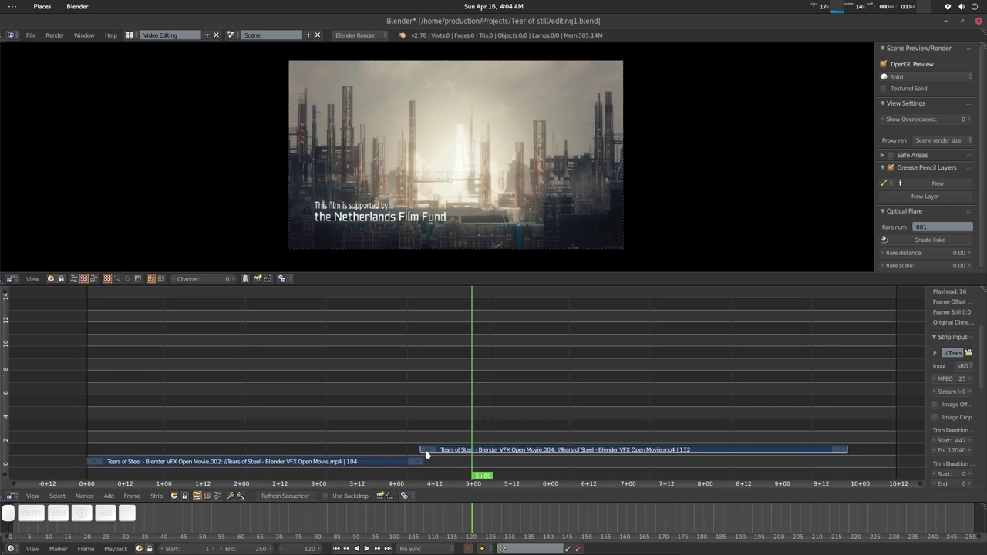
key(g)
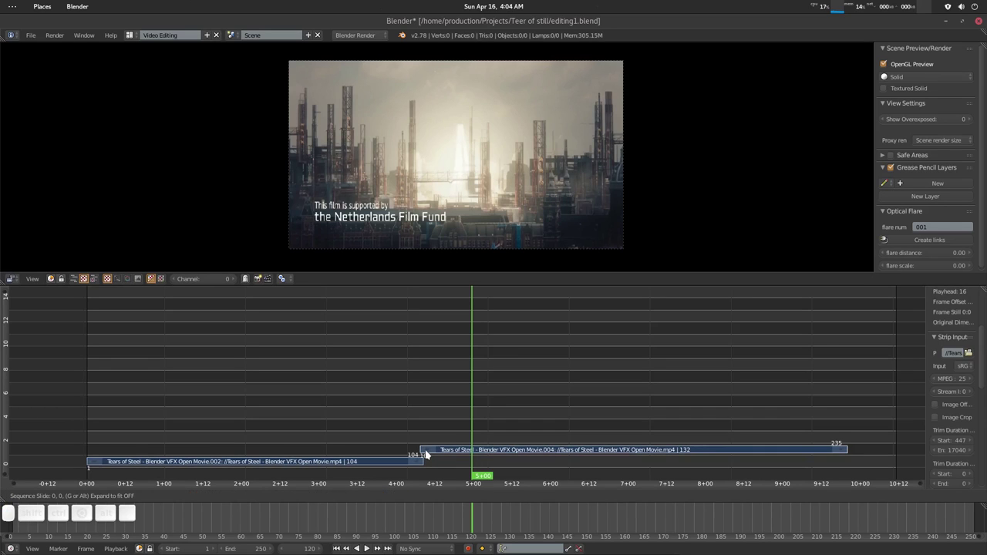
key(y)
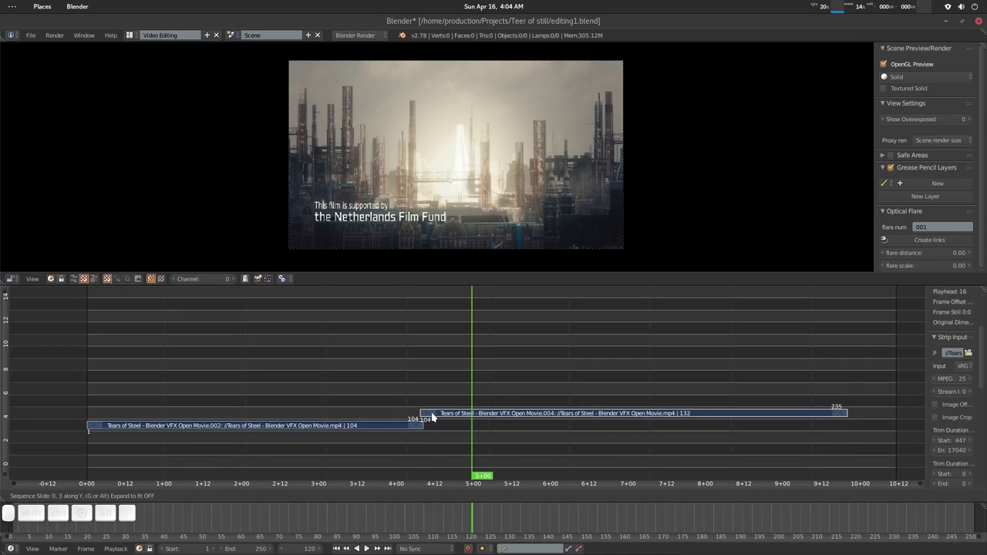
click(432, 417)
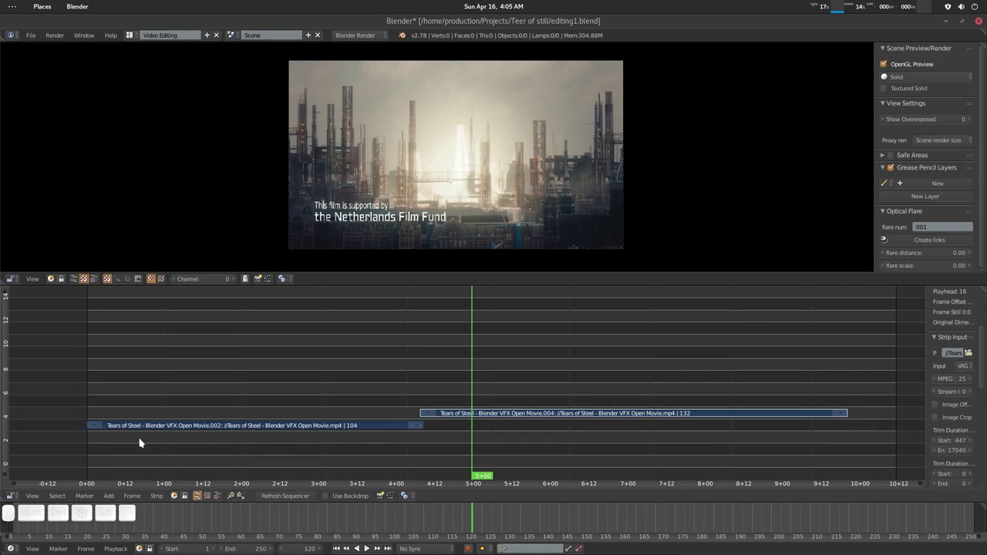
Deselect the movie strips, return the playhead to 0+01 and paste the copied flare strips
click(137, 388)
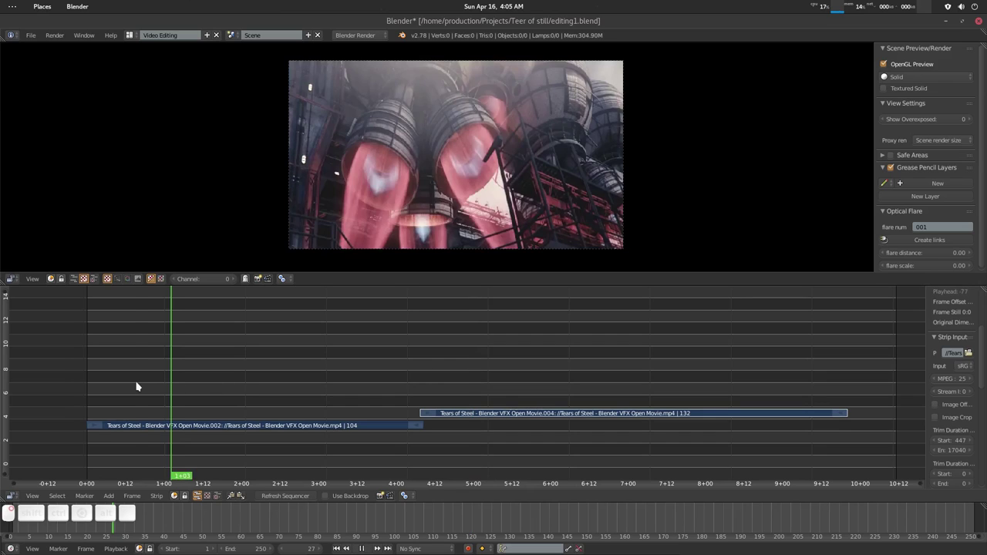
key(a)
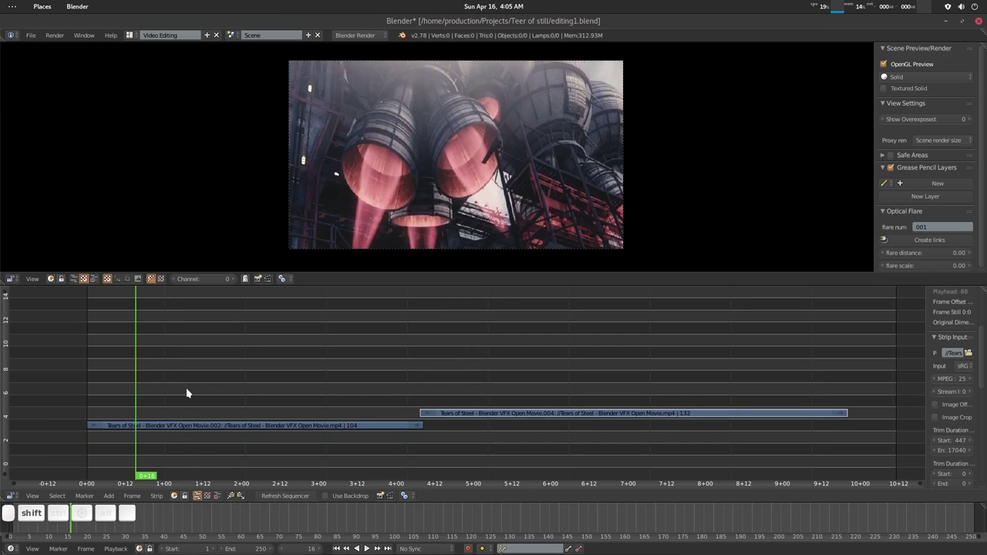
key(shift+Left)
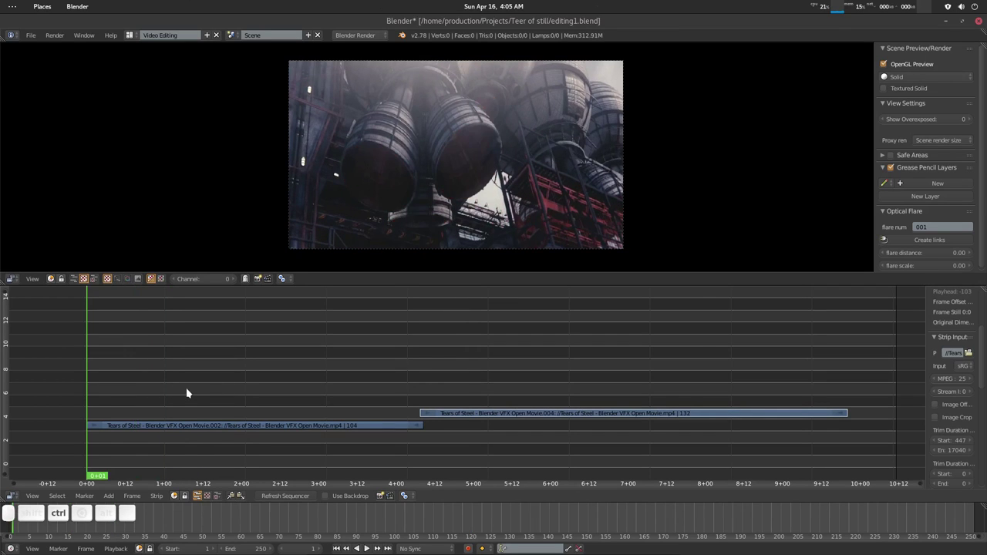
key(ctrl+v)
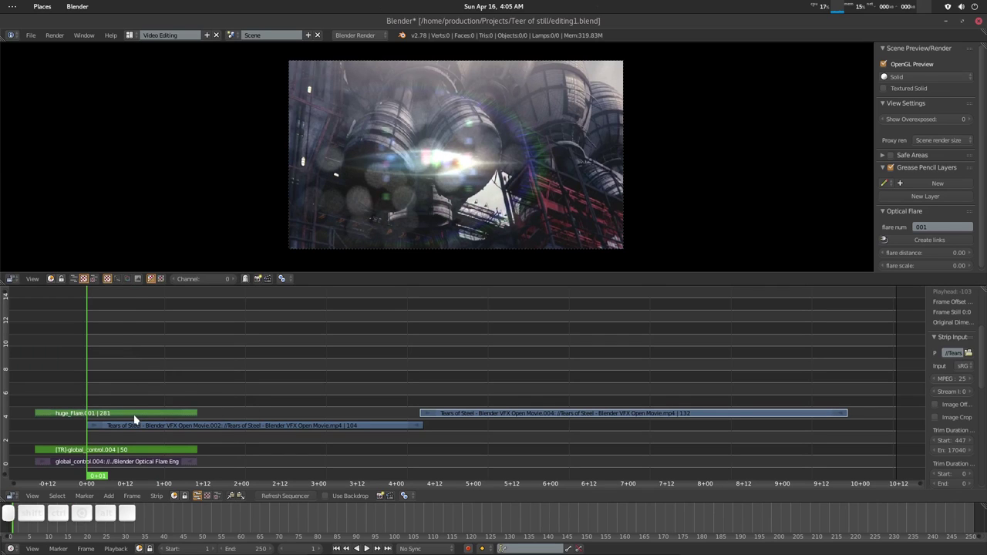
Slide the pasted flare strips 16 frames along the time axis so that they start at frame 1
key(g)
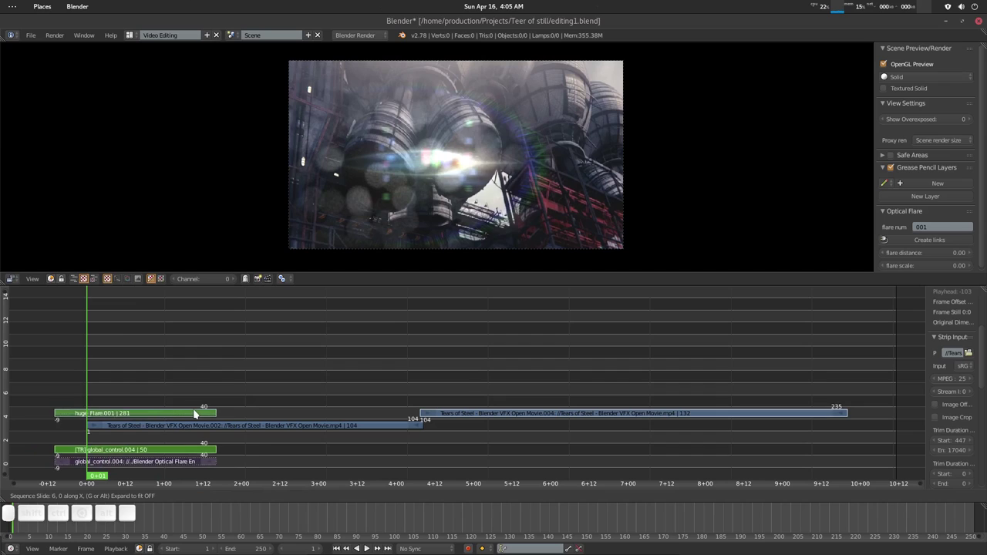
mouse_move(188, 414)
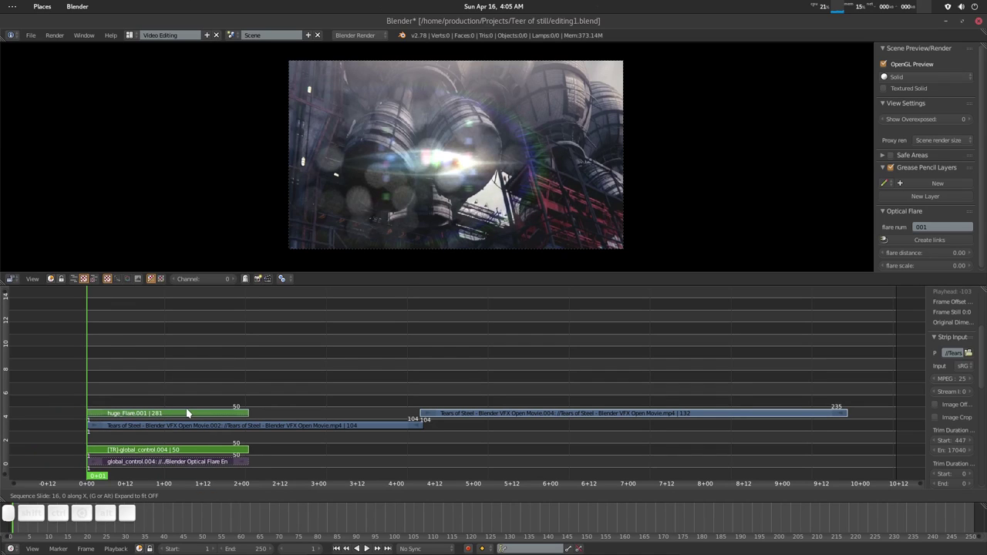
click(188, 413)
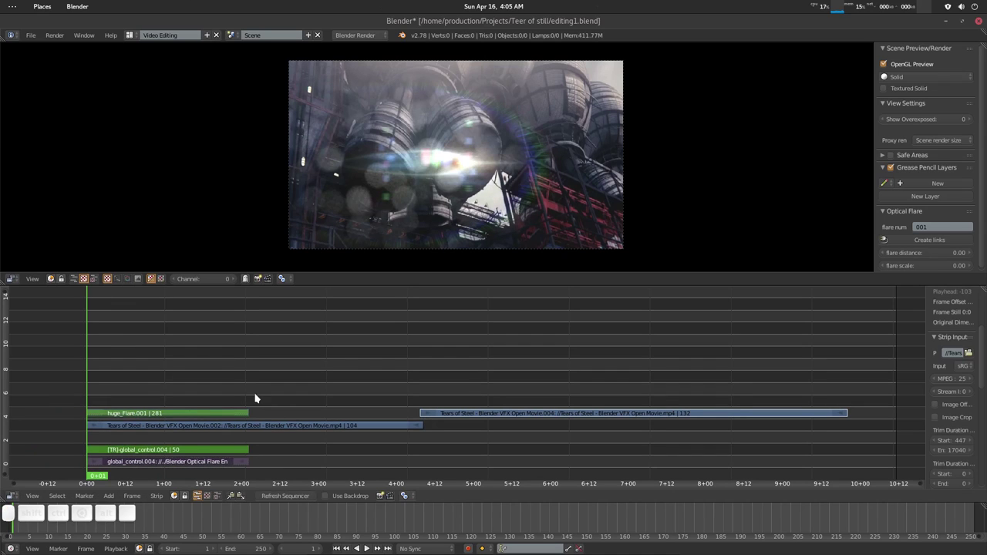
Play the shot up to 0+19 to check the flare over the footage, and deselect all strips
key(alt+a)
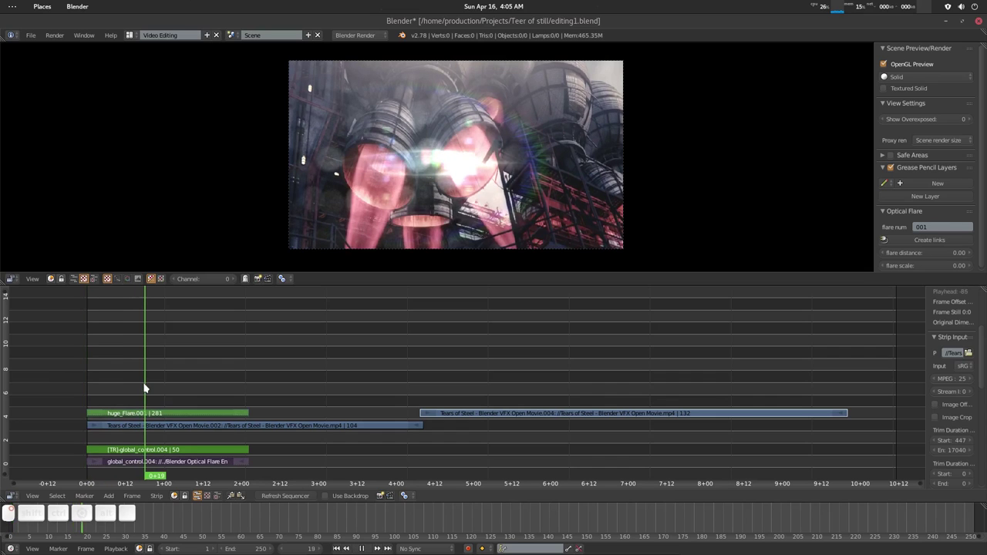
middle_drag(300, 441, 344, 397)
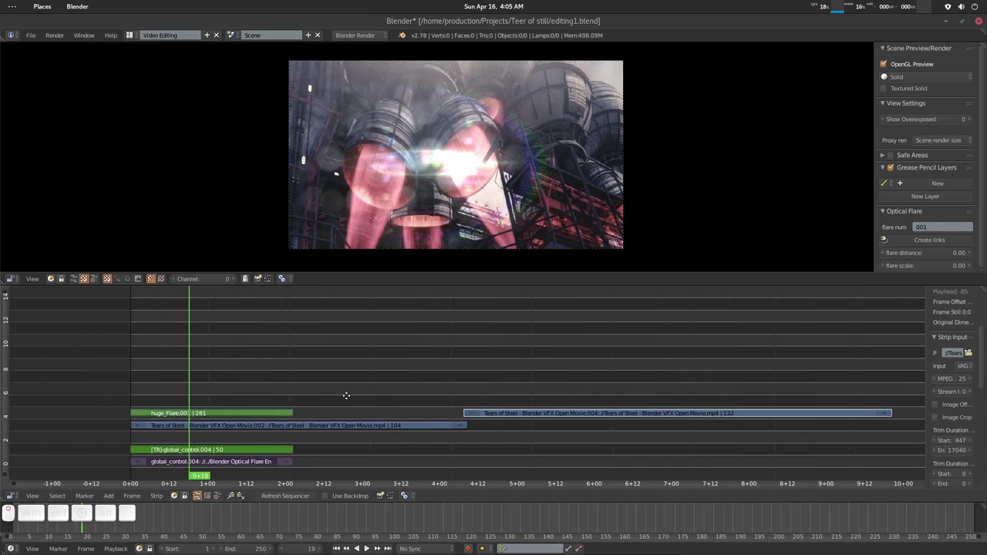
scroll(327, 442, up, 3)
middle_drag(253, 428, 401, 404)
scroll(347, 439, up, 2)
scroll(400, 448, up, 2)
scroll(399, 443, up, 1)
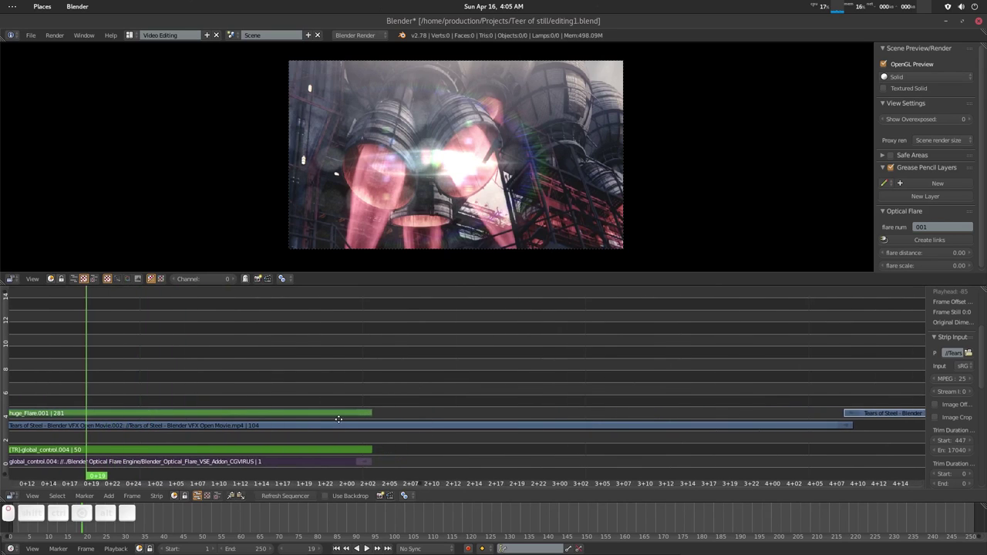
middle_drag(399, 443, 501, 404)
key(a)
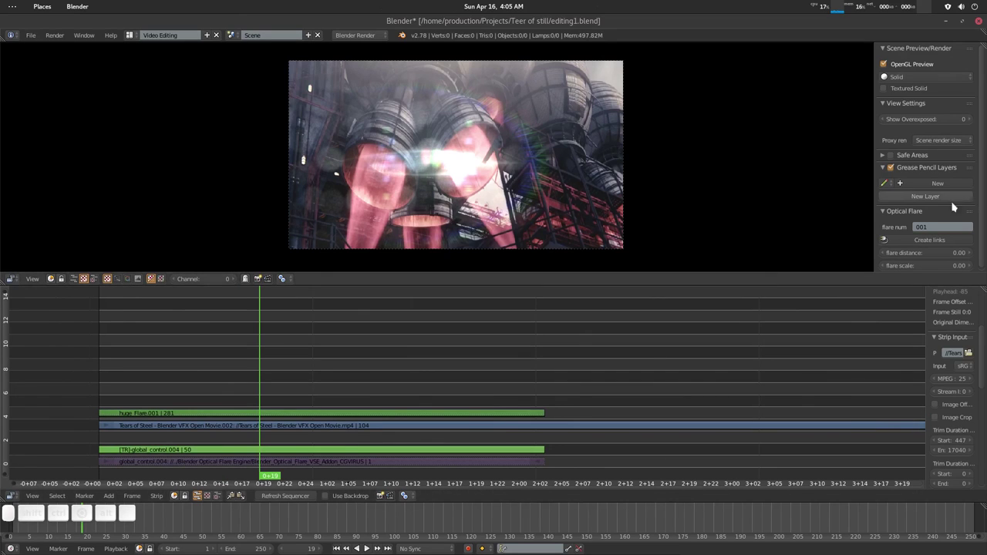
Set the Optical Flare number to 004 to match the pasted flare's strips
scroll(905, 215, down, 1)
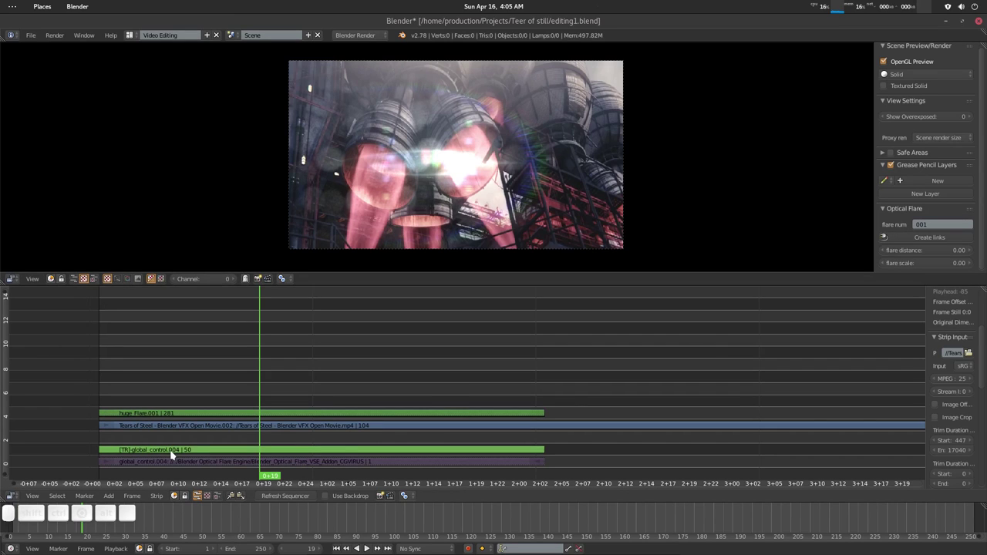
click(930, 224)
text(0)
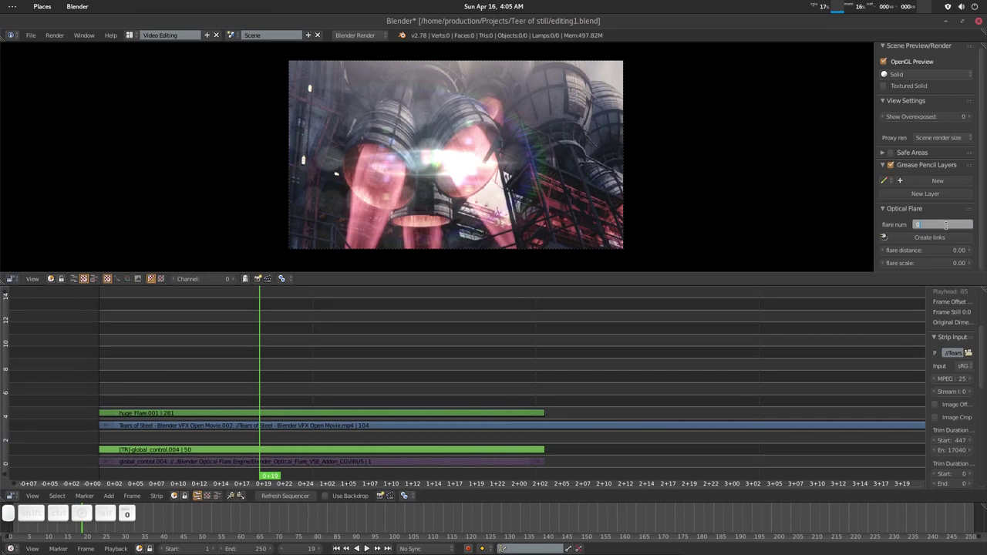
key(Return)
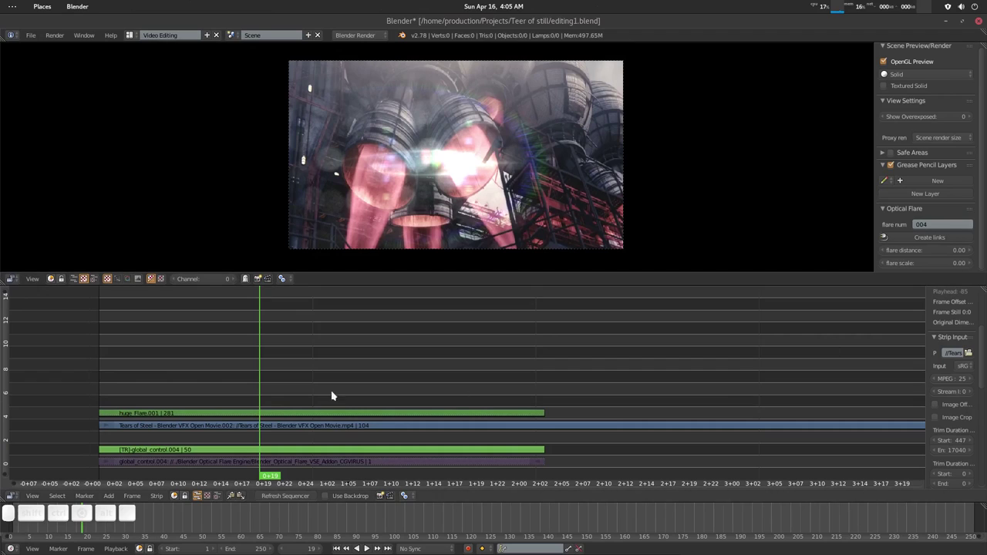
Clear the strip selection, open the huge_Flare.001 meta strip and deselect all the strips inside it
key(a)
key(a)
shift+right_click(214, 452)
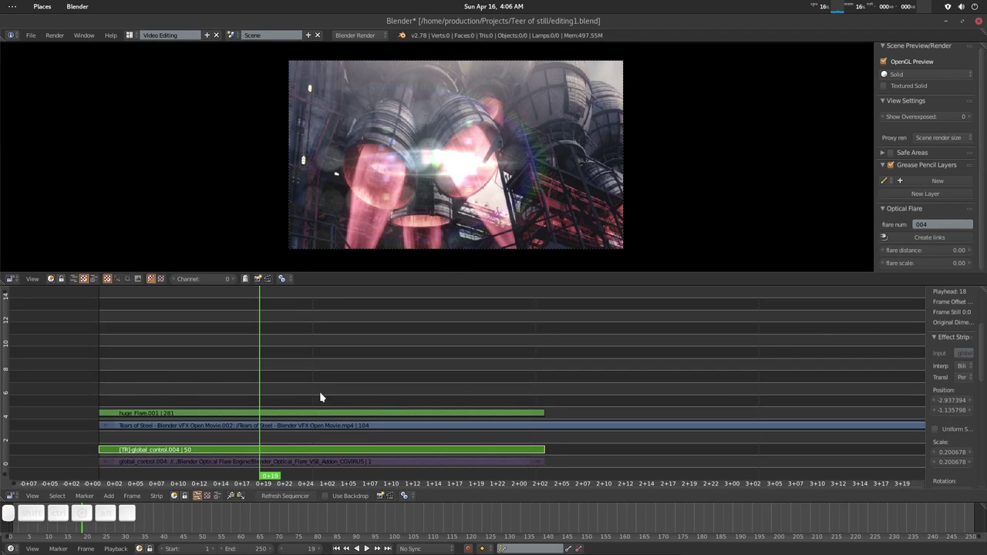
right_click(193, 414)
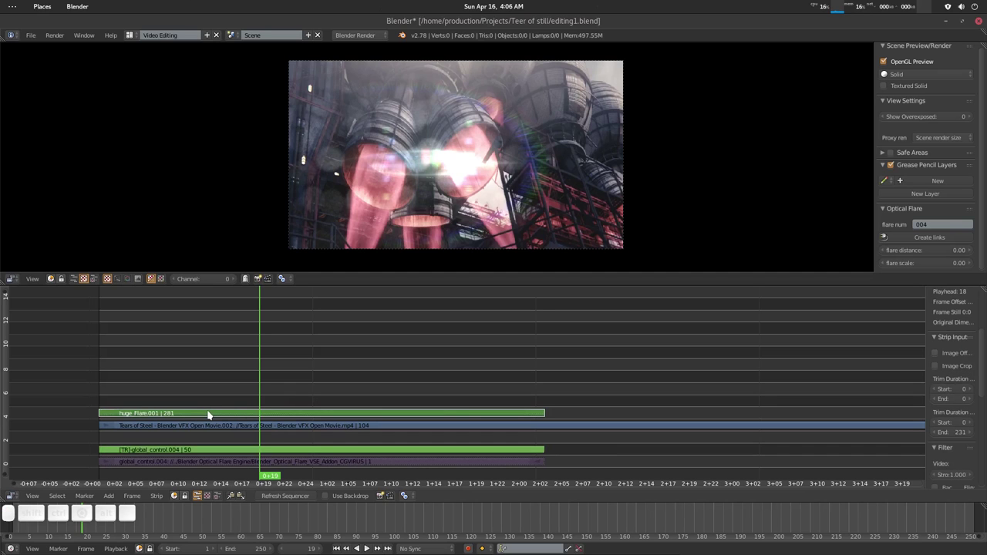
key(Tab)
shift+scroll(378, 400, up, 4)
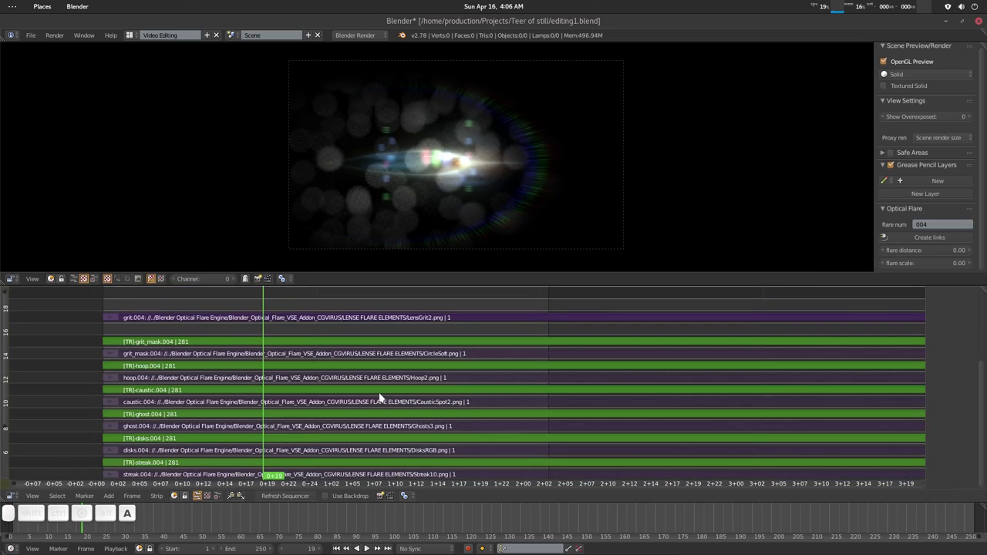
key(a)
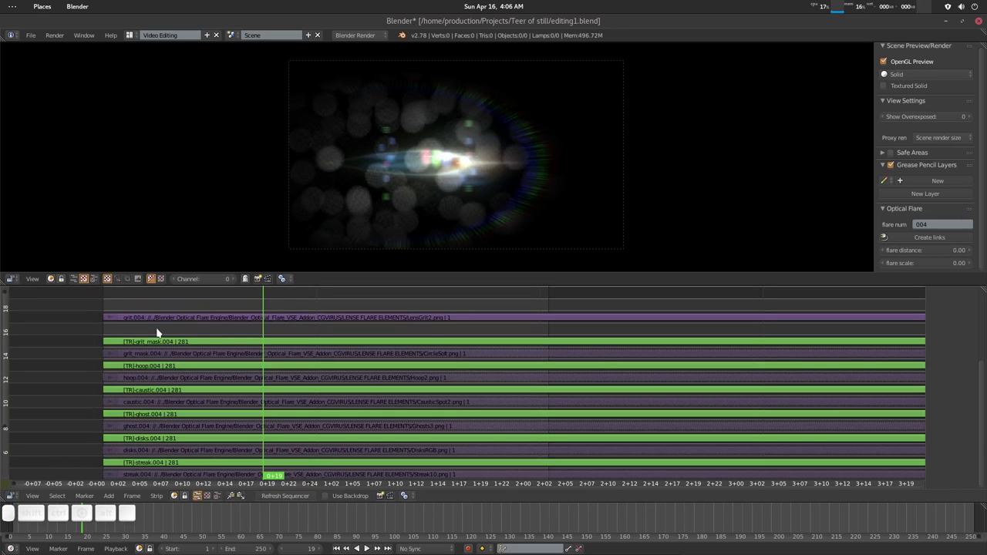
Create links for the grit_mask, hoop, caustic, ghost, disks and streak transform strips, and close the meta strip
click(193, 347)
shift+click(186, 367)
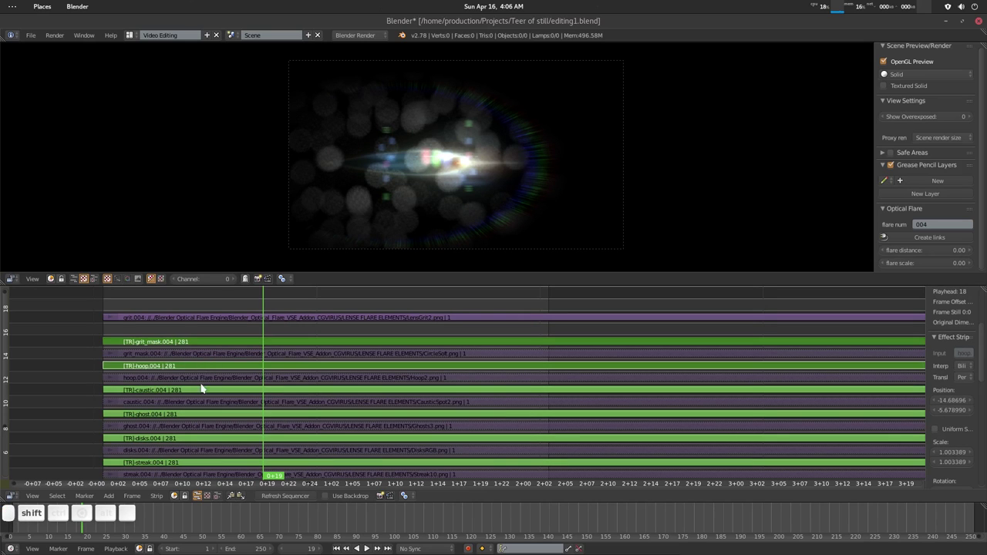
shift+click(176, 393)
shift+click(166, 416)
middle_drag(242, 402, 255, 348)
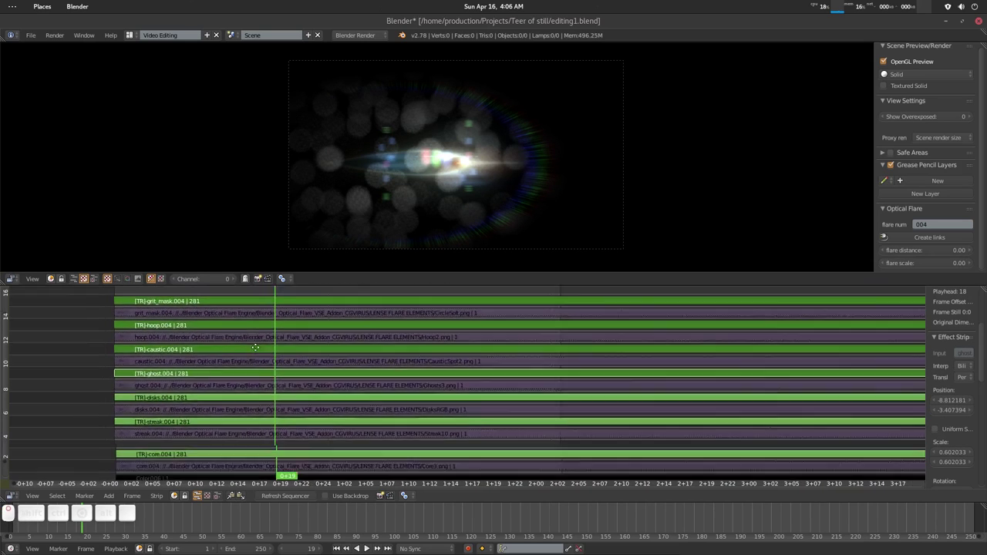
shift+click(192, 392)
shift+click(185, 415)
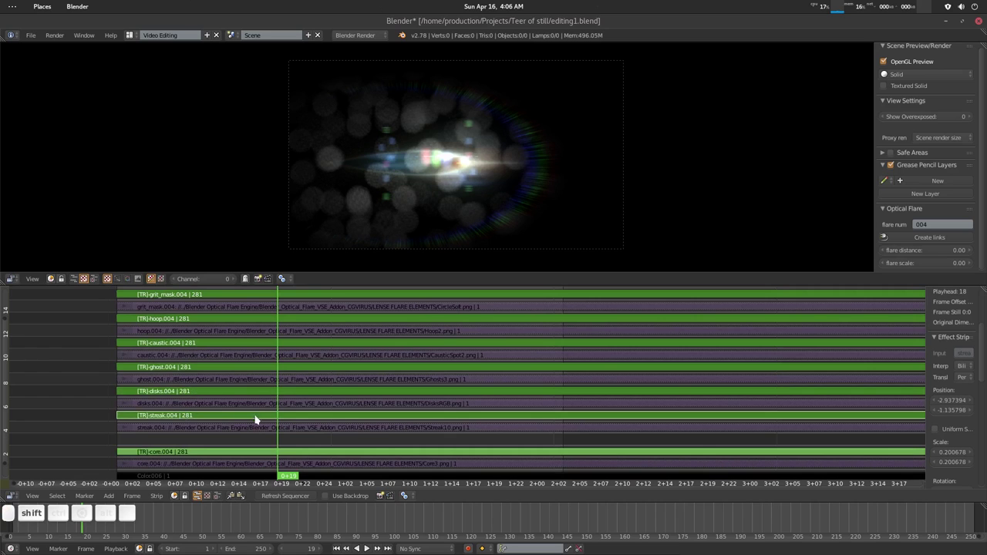
middle_drag(256, 419, 258, 405)
shift+click(157, 439)
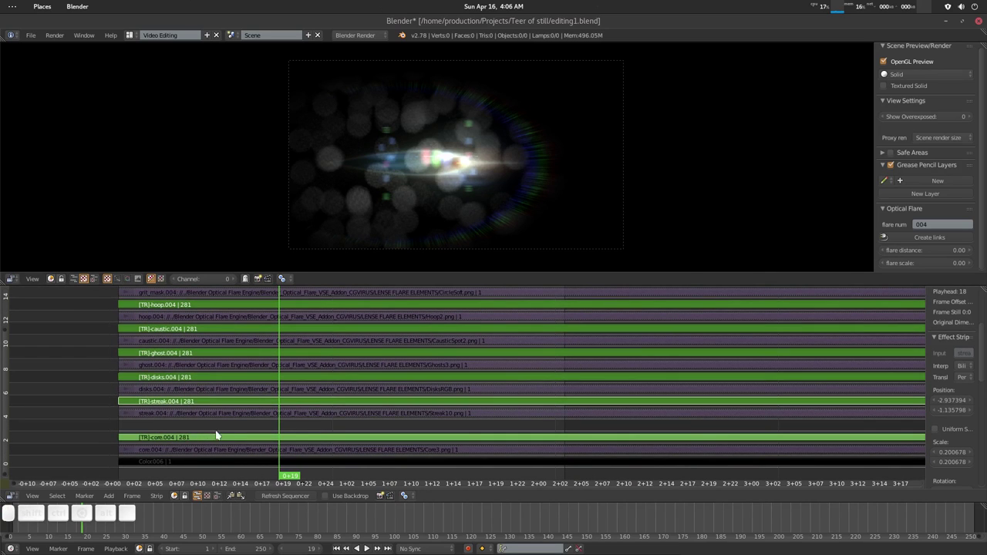
middle_drag(258, 376, 257, 404)
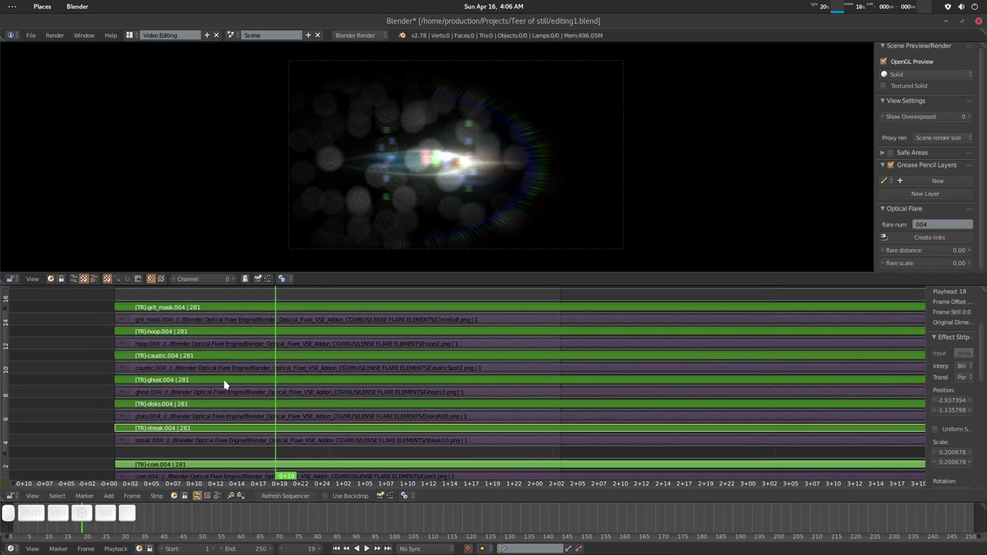
mouse_move(264, 370)
middle_down()
mouse_move(254, 389)
mouse_move(259, 365)
middle_up()
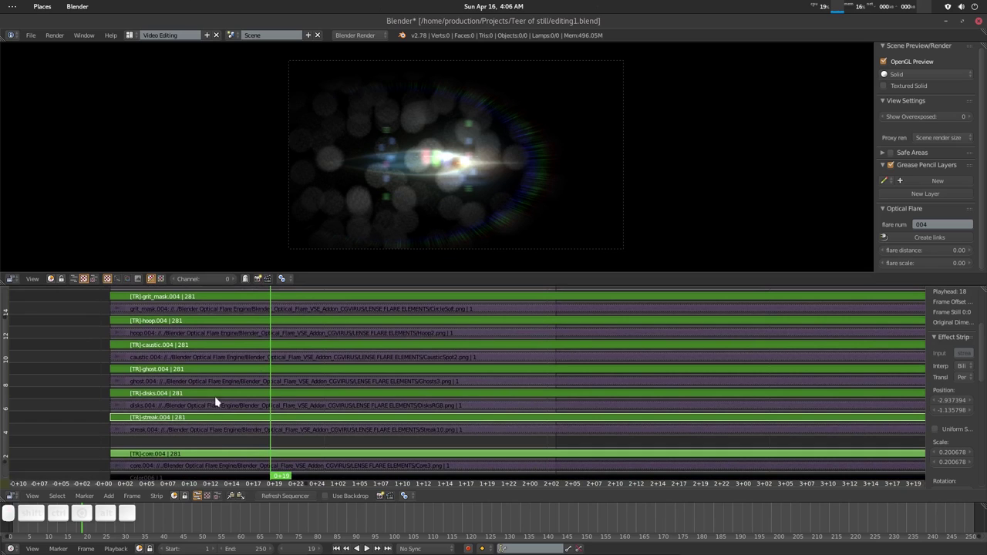
middle_drag(216, 402, 198, 432)
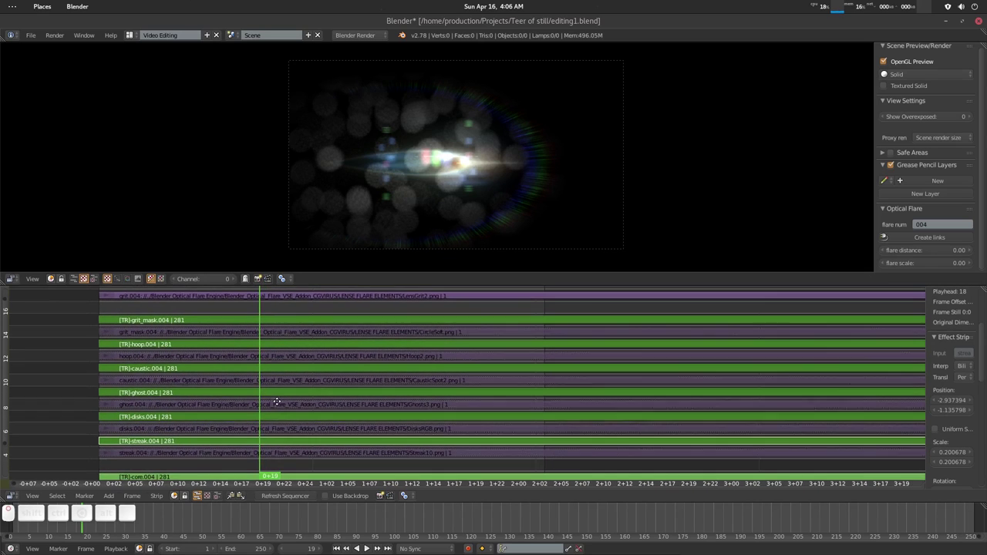
click(944, 240)
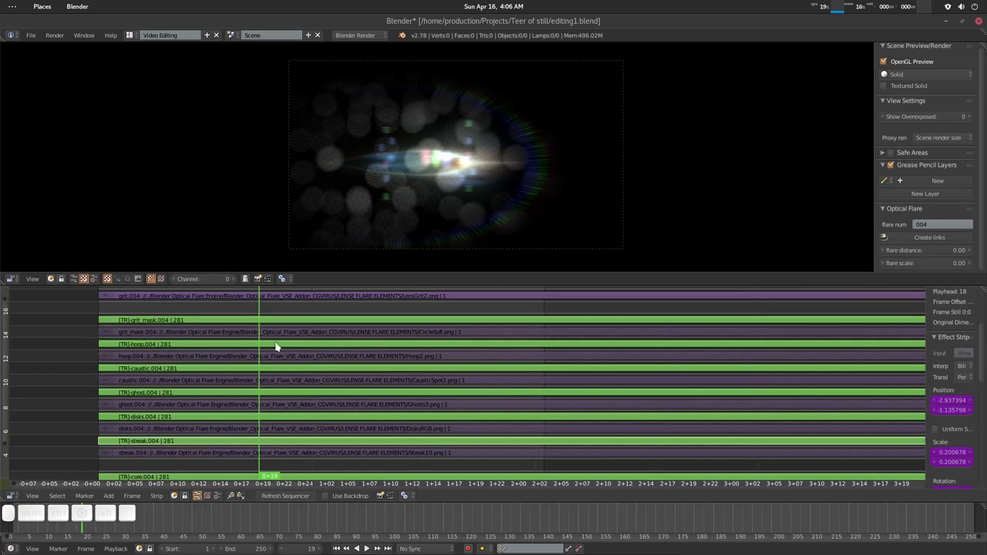
key(Tab)
key(Home)
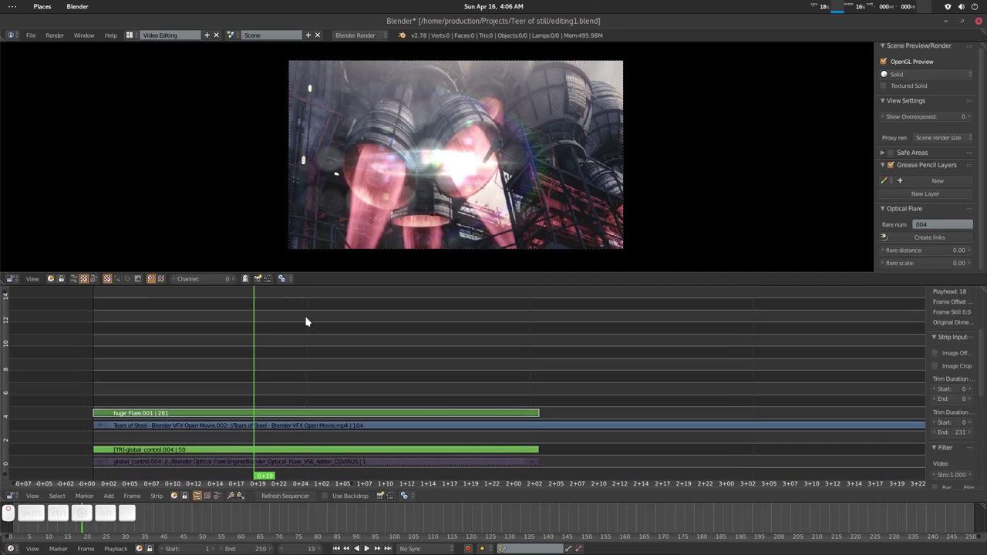
Move the global_control.004 transform in the preview to position -1.092596, 1.050629 and scale it to 0.210340
right_click(205, 454)
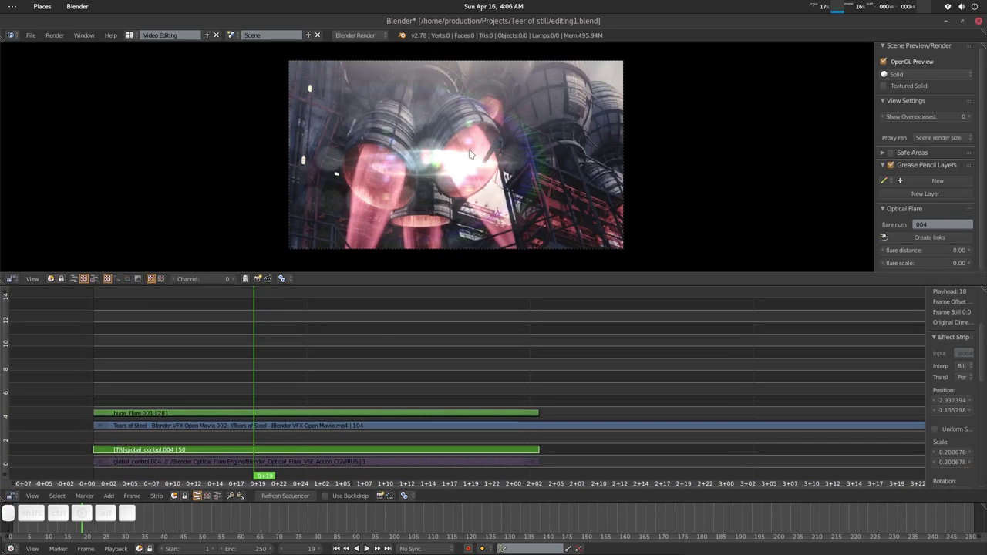
key(g)
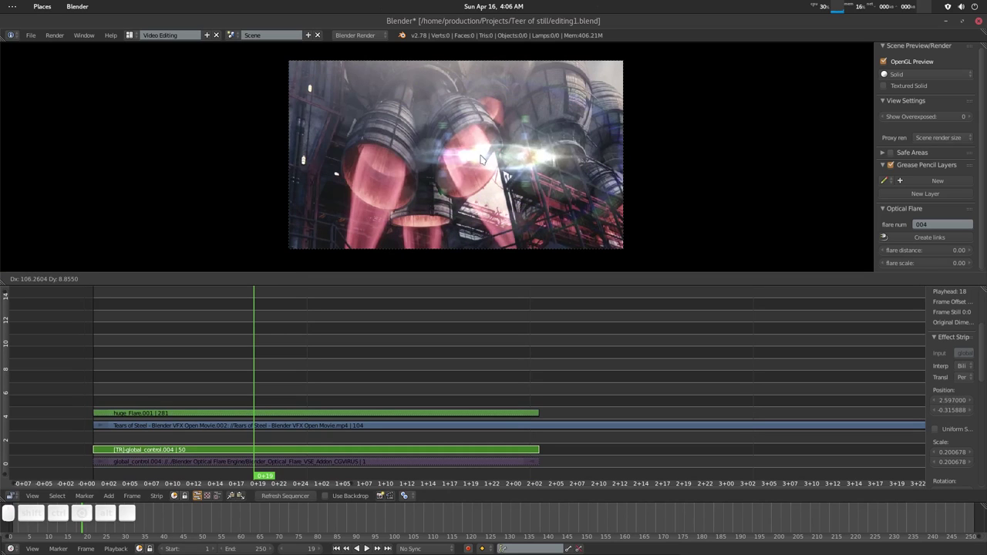
key(s)
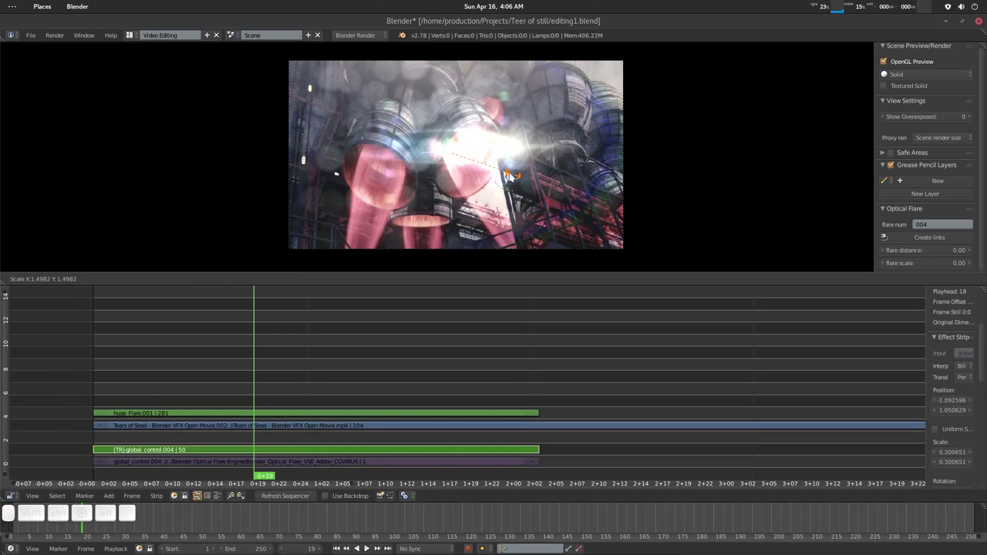
click(496, 168)
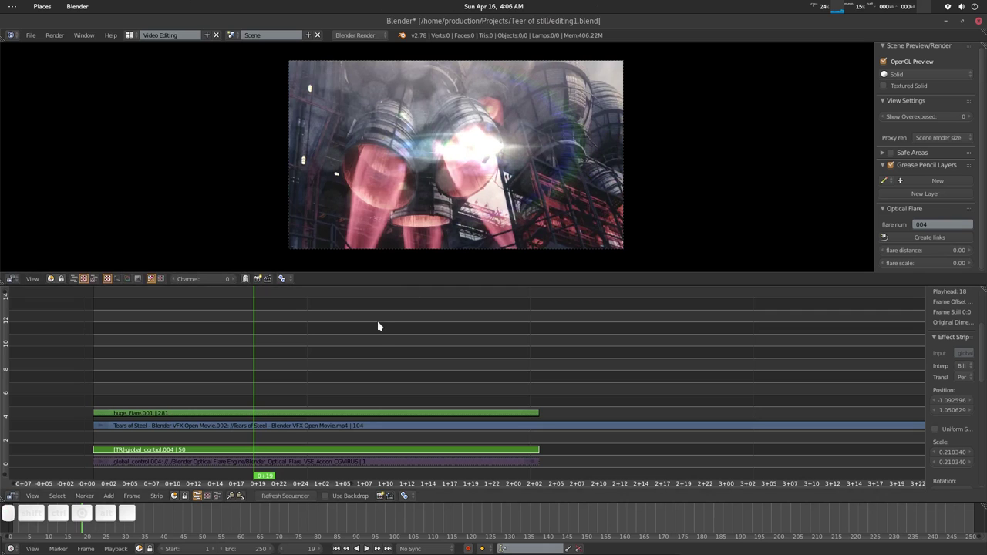
Reopen the huge_Flare.001 meta strip, look over its element strips including the caustic.004 image, and close it
right_click(185, 415)
key(Tab)
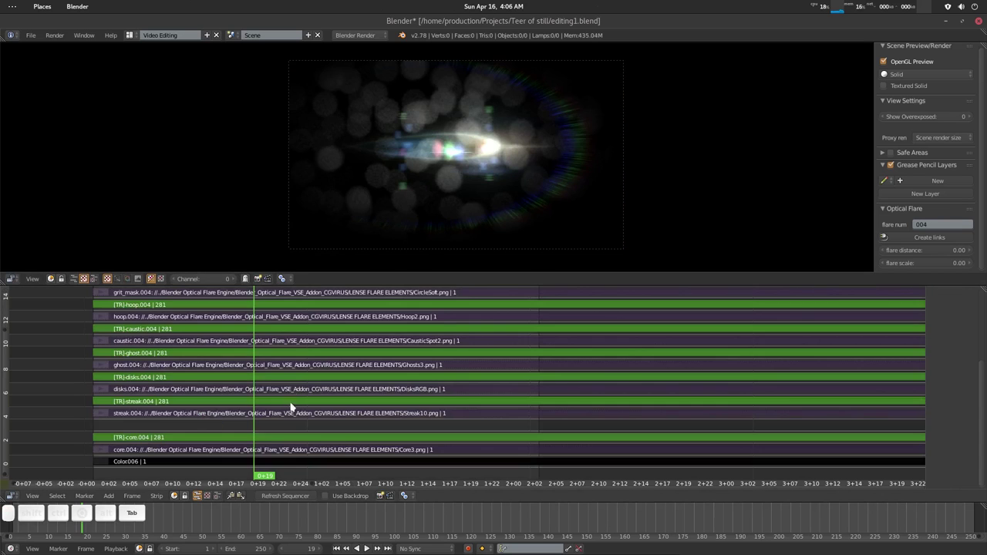
middle_drag(300, 385, 309, 390)
right_click(288, 368)
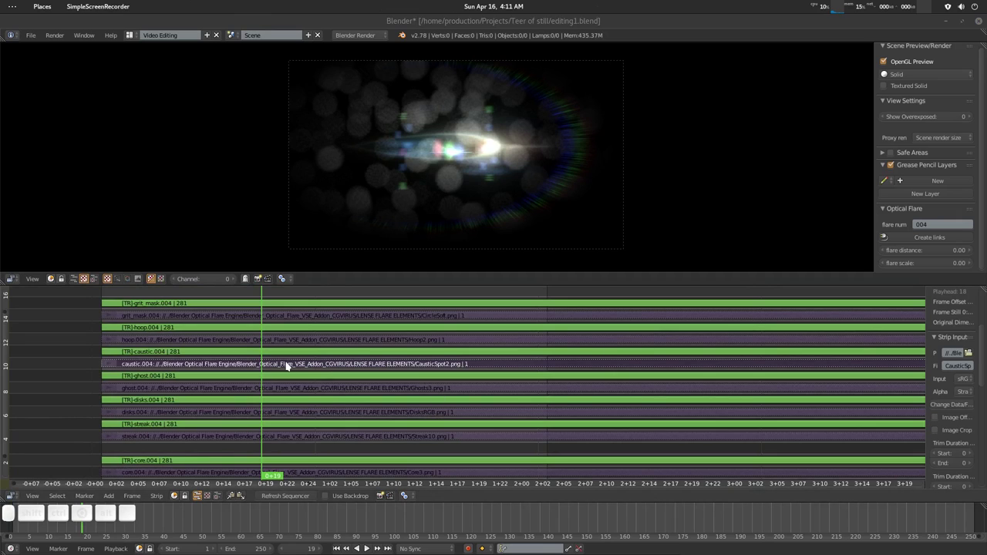
middle_drag(287, 368, 288, 375)
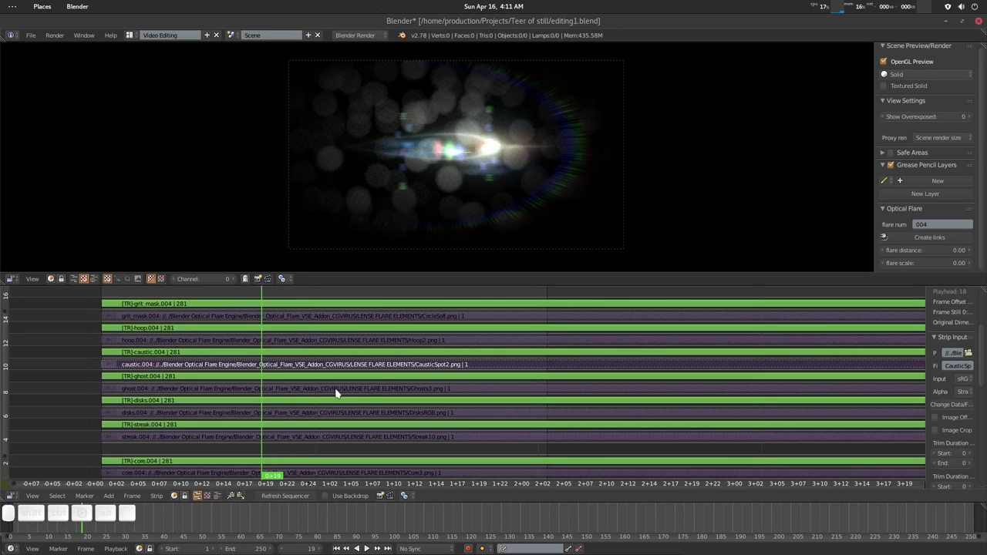
key(Tab)
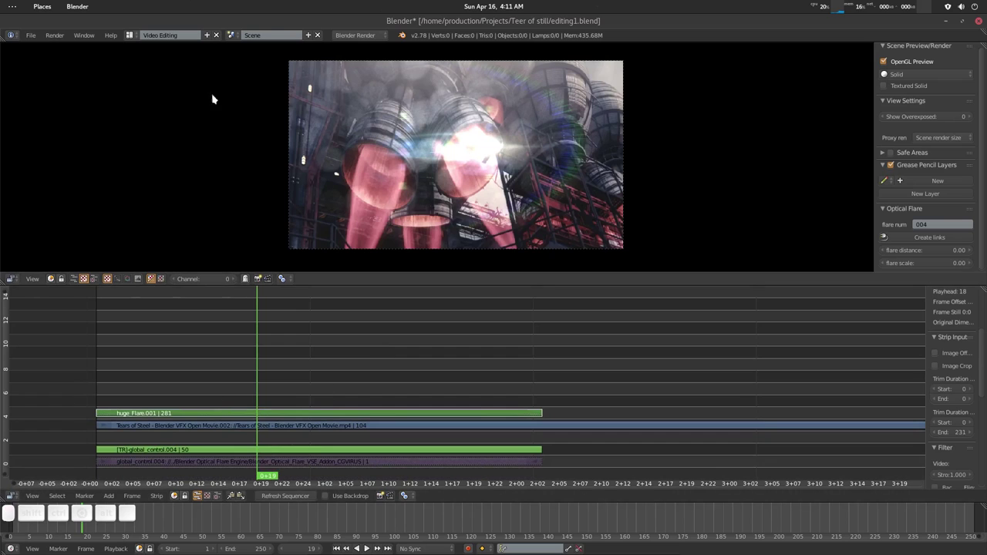
View the flare presets in the Optical_Flare_Basic scene and return to the footage scene
click(231, 35)
click(287, 50)
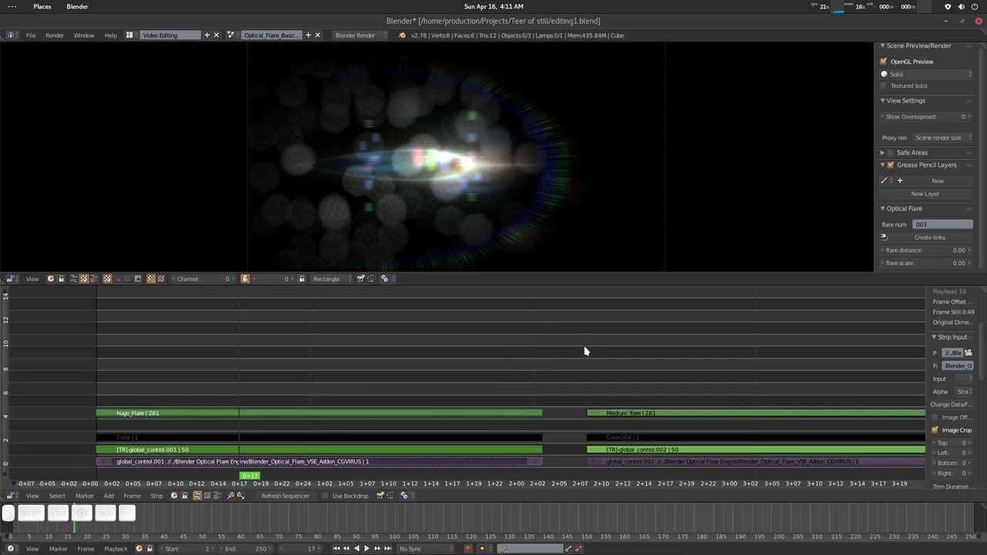
middle_drag(586, 347, 596, 324)
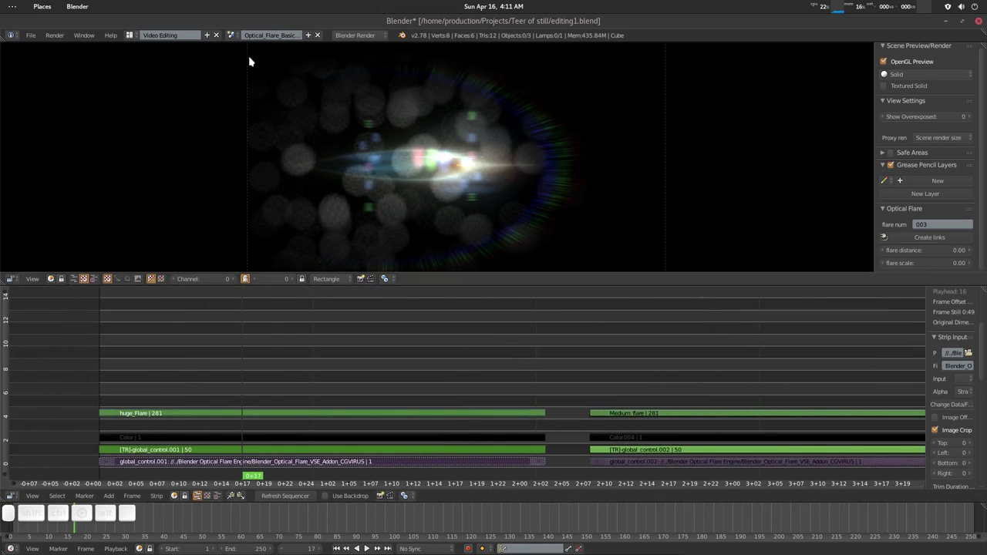
click(231, 36)
click(260, 60)
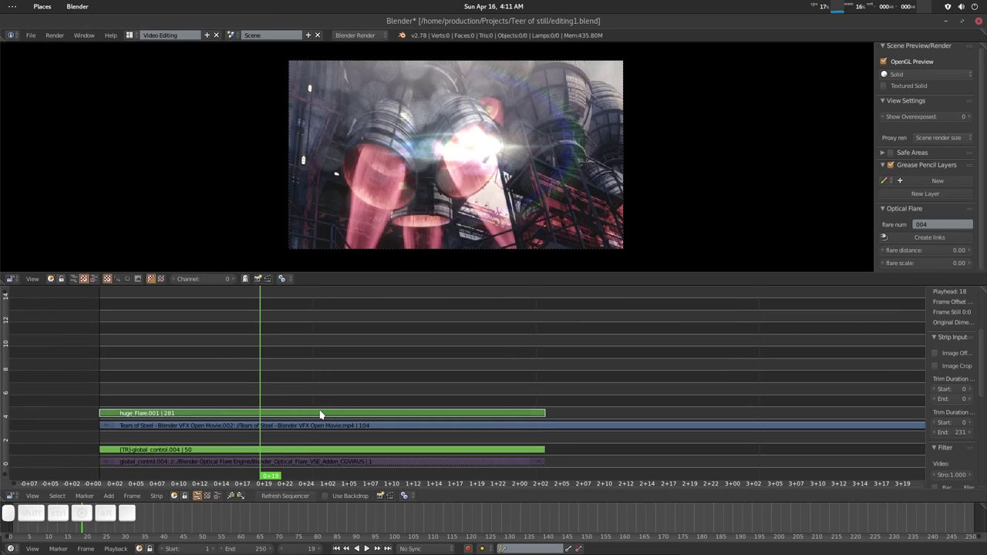
middle_drag(391, 368, 378, 349)
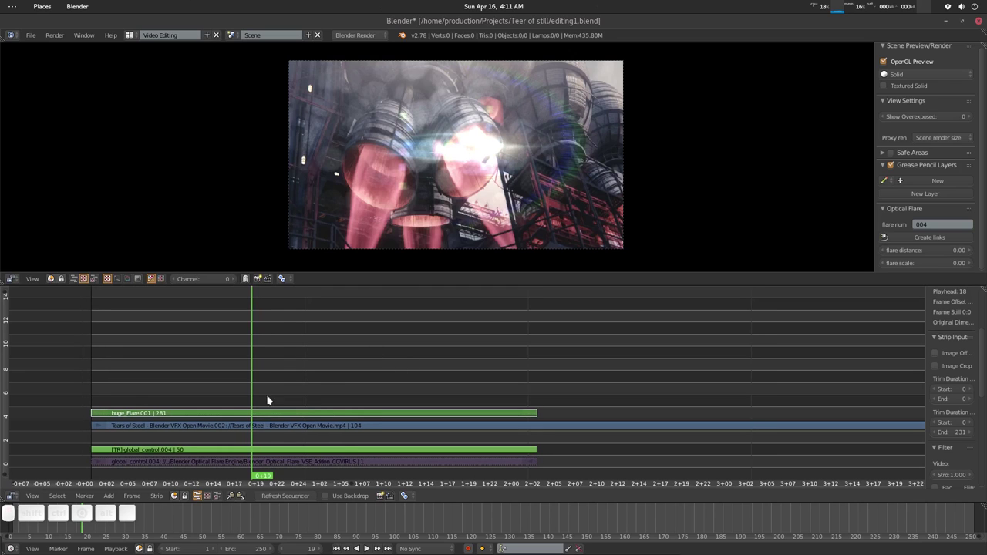
Move the huge_Flare.001 meta strip up three channels, keeping its timing
right_click(331, 452)
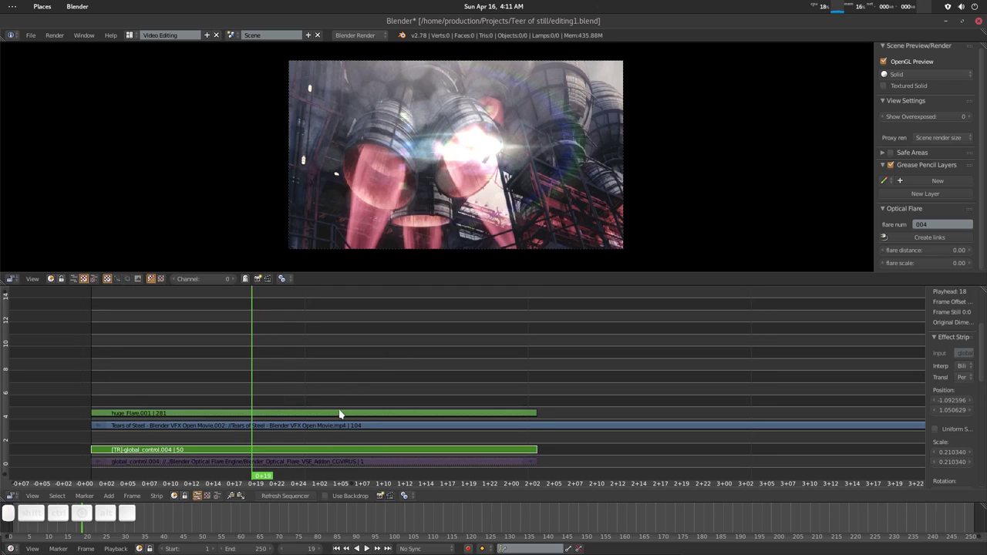
middle_drag(558, 365, 437, 379)
ctrl+scroll(437, 378, down, 2)
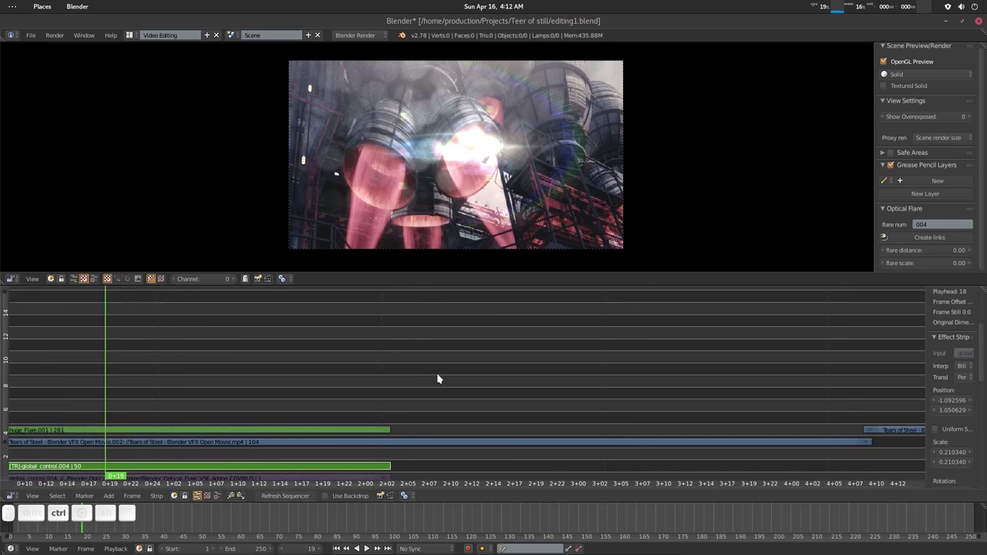
scroll(437, 379, down, 6)
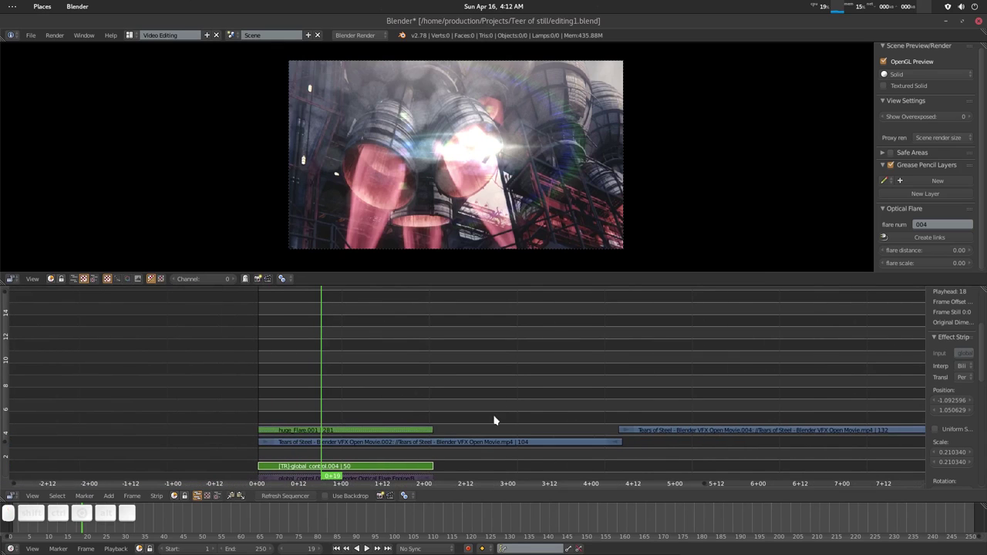
right_click(354, 434)
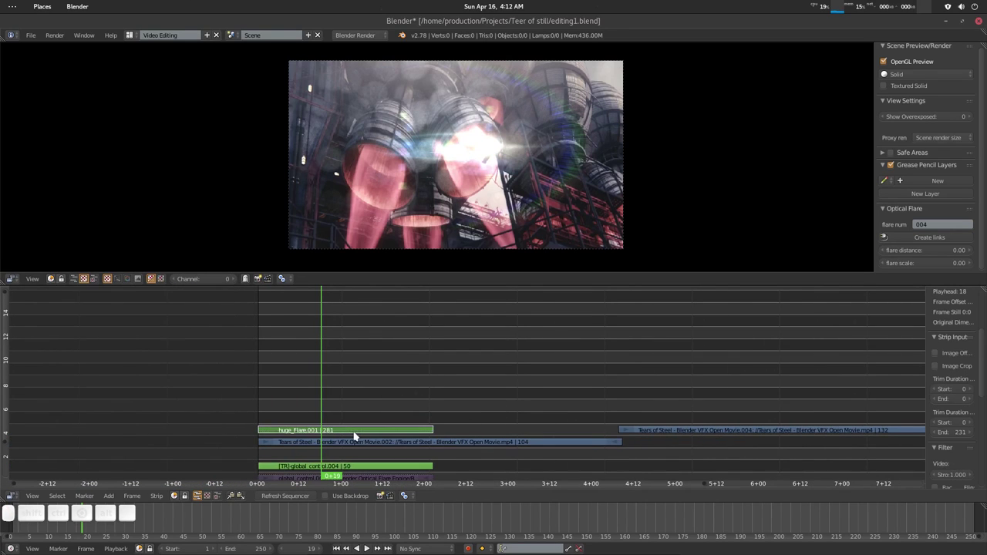
key(g)
key(y)
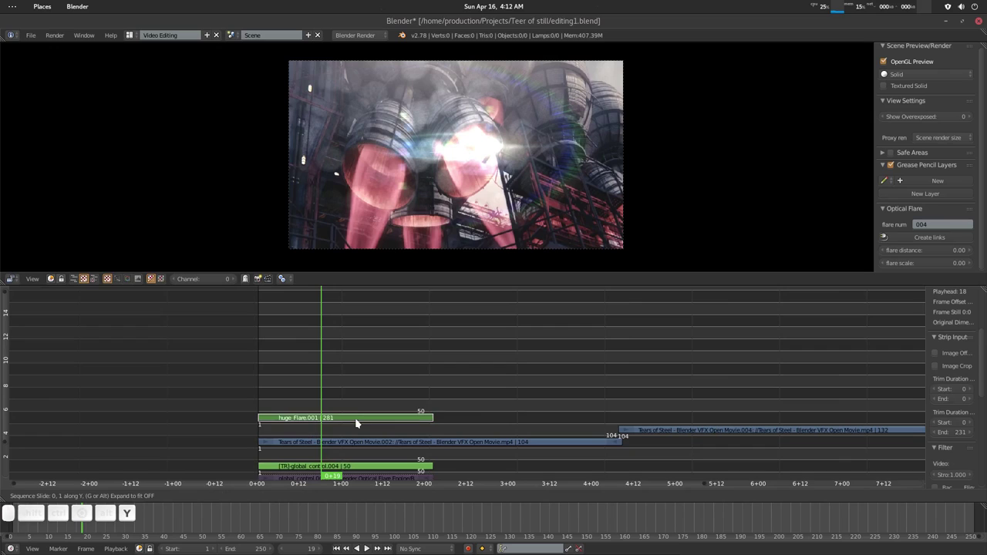
click(359, 396)
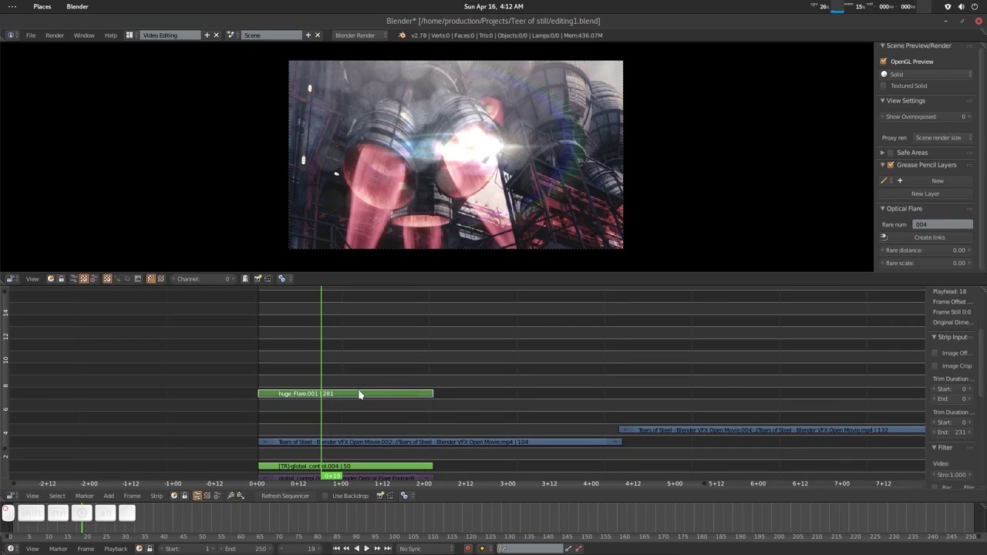
Extend the end of the huge_Flare.001 meta strip to frame 103, near the end of the first footage strip
right_click(428, 395)
key(g)
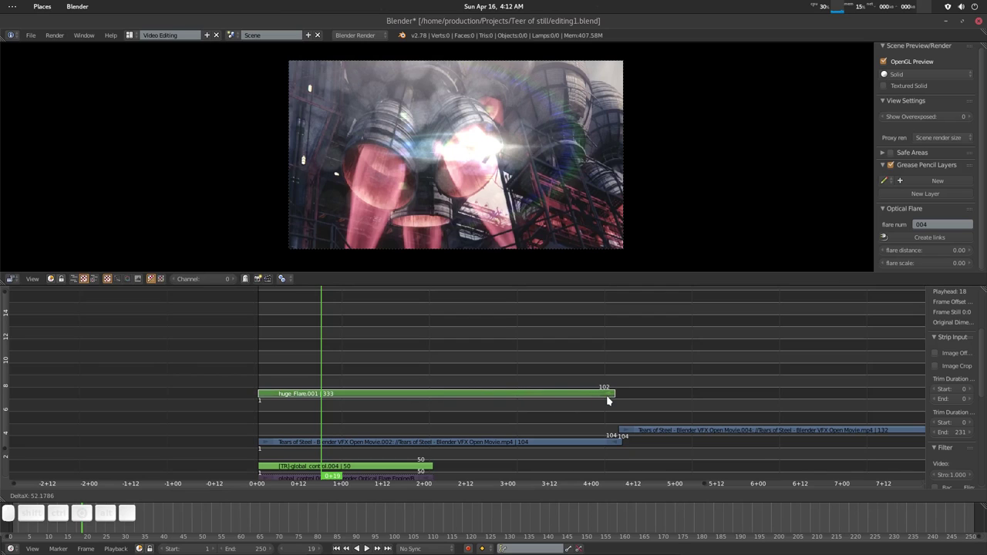
click(609, 396)
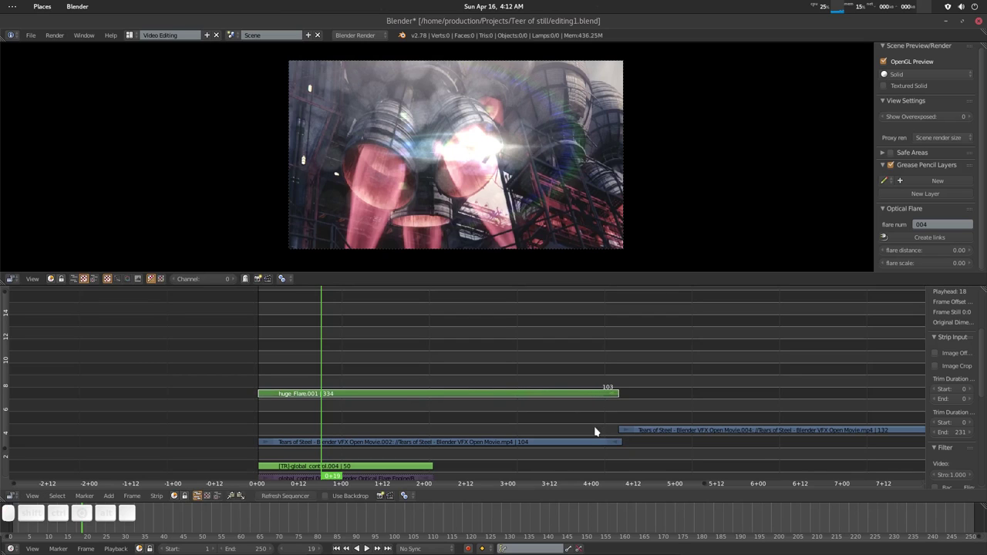
Extend the end of the global_control.004 image strip to frame 104 so its transform spans the first footage strip
middle_drag(445, 437, 425, 447)
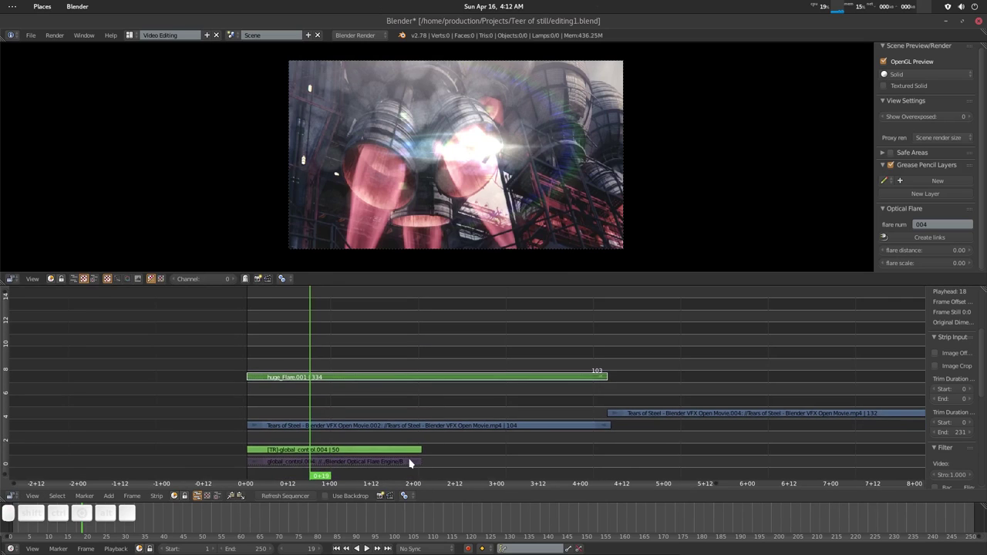
right_click(410, 462)
key(g)
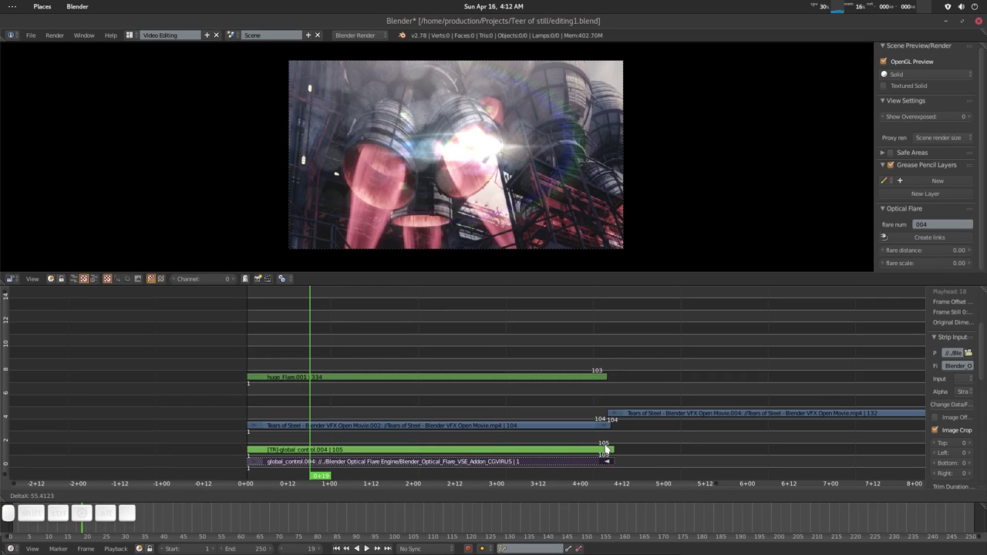
click(600, 450)
Compare the footage at 1+14 with the huge_Flare.001 meta strip muted and unmuted
click(376, 382)
right_click(402, 379)
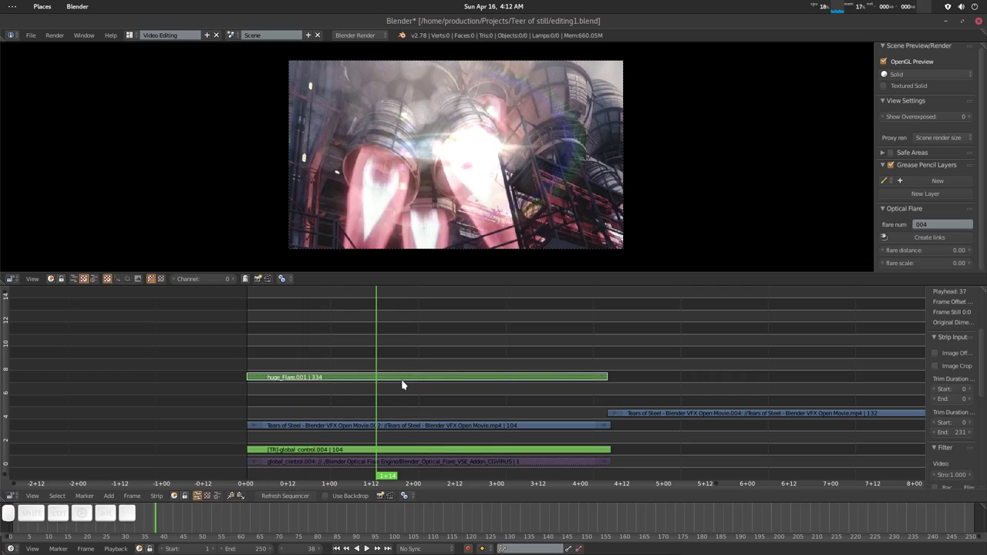
key(h)
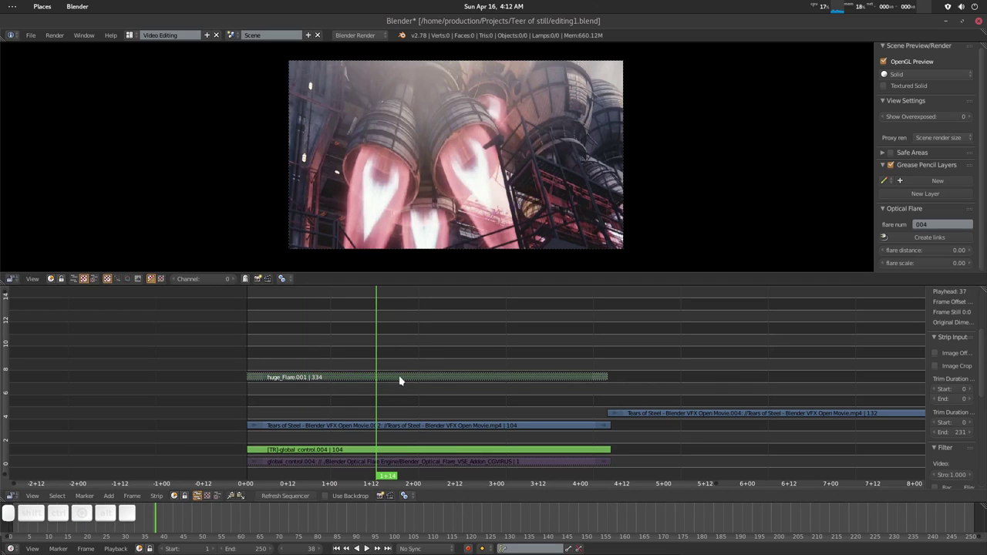
key(alt+h)
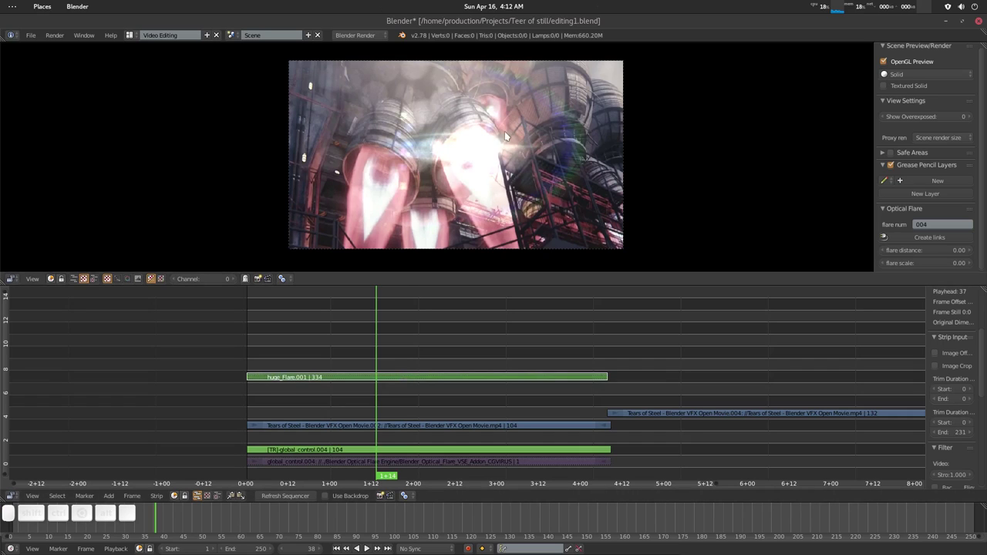
Select the global_control.004 transform strip and widen its properties area to show the full position and scale fields
right_click(405, 451)
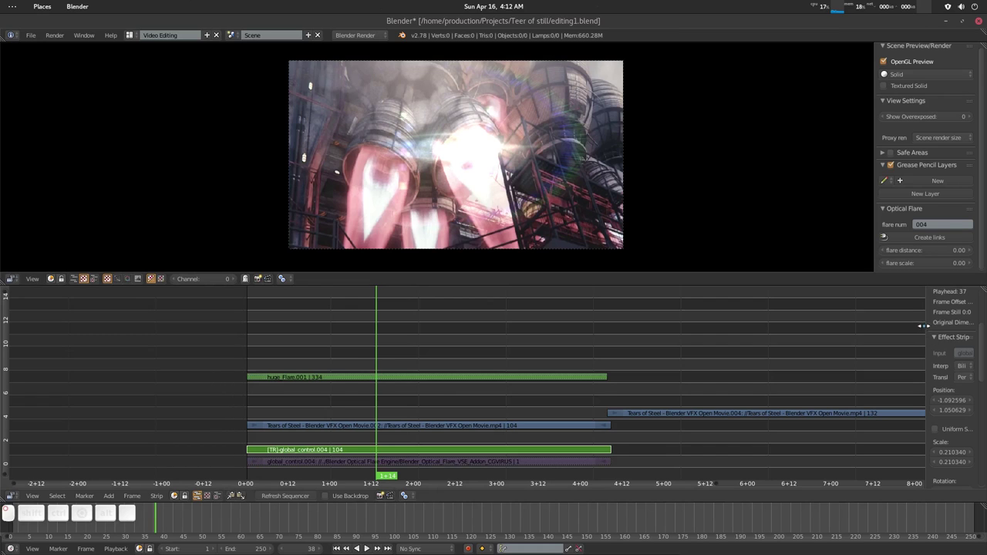
drag(923, 326, 839, 345)
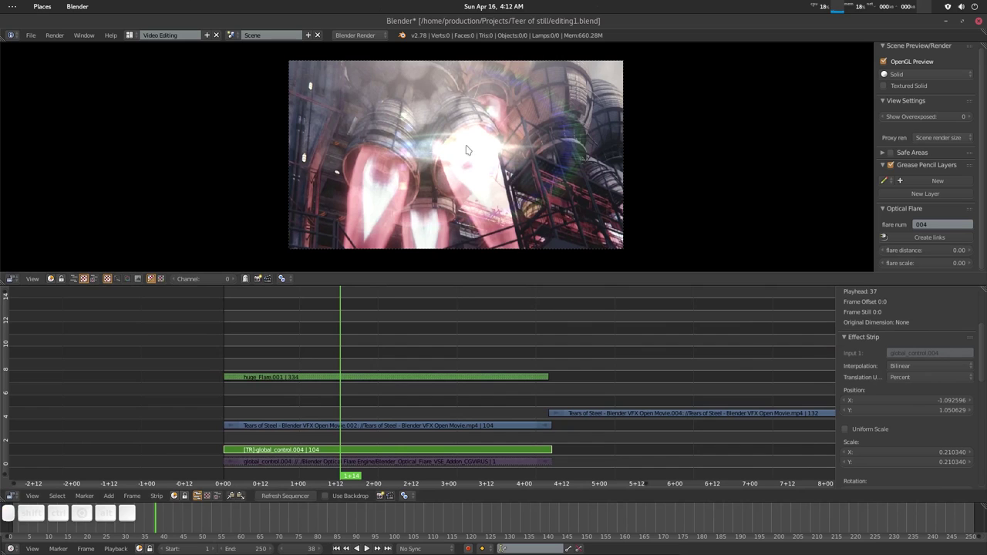
Move the flare of the transform strip to about X -0.48, Y 0.50 and scale it up to about 0.387
key(g)
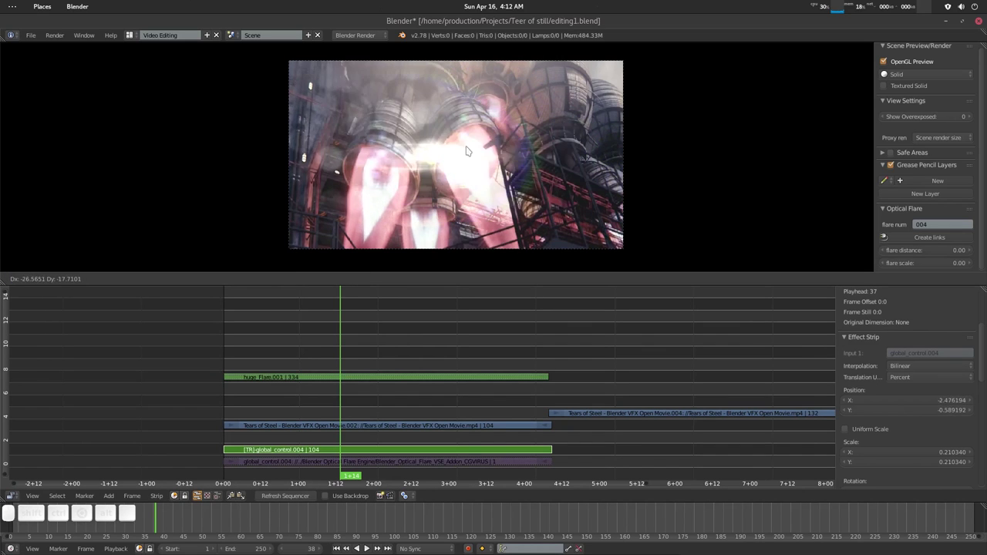
click(468, 148)
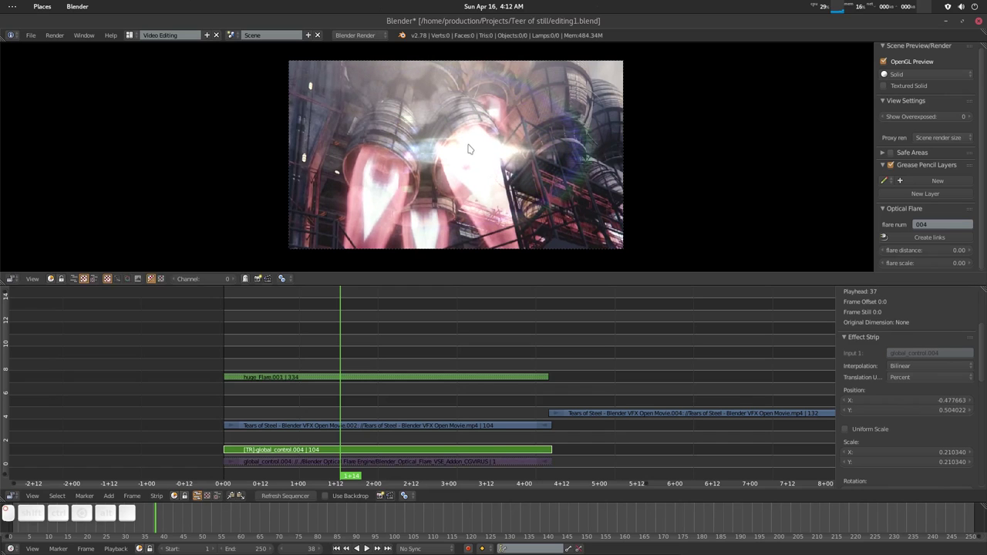
key(s)
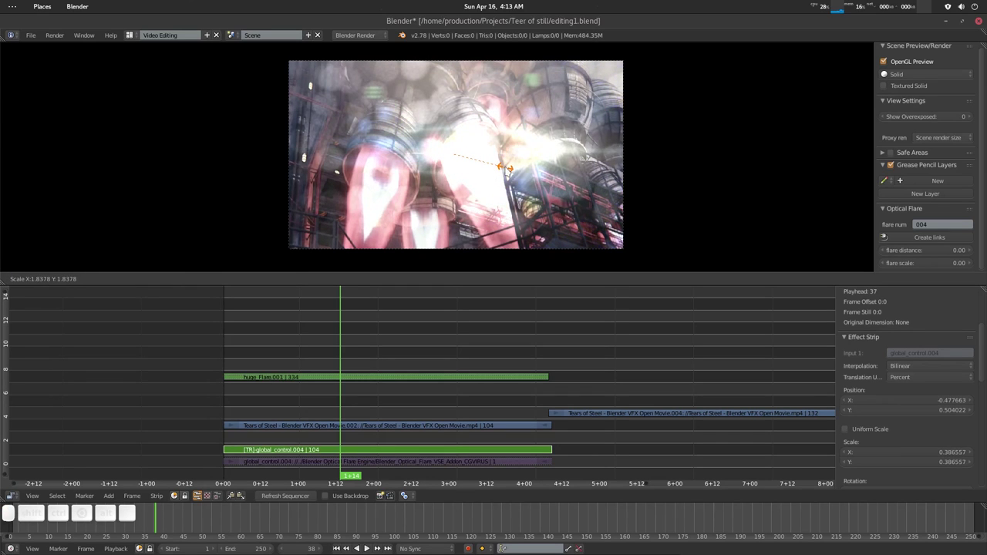
click(545, 187)
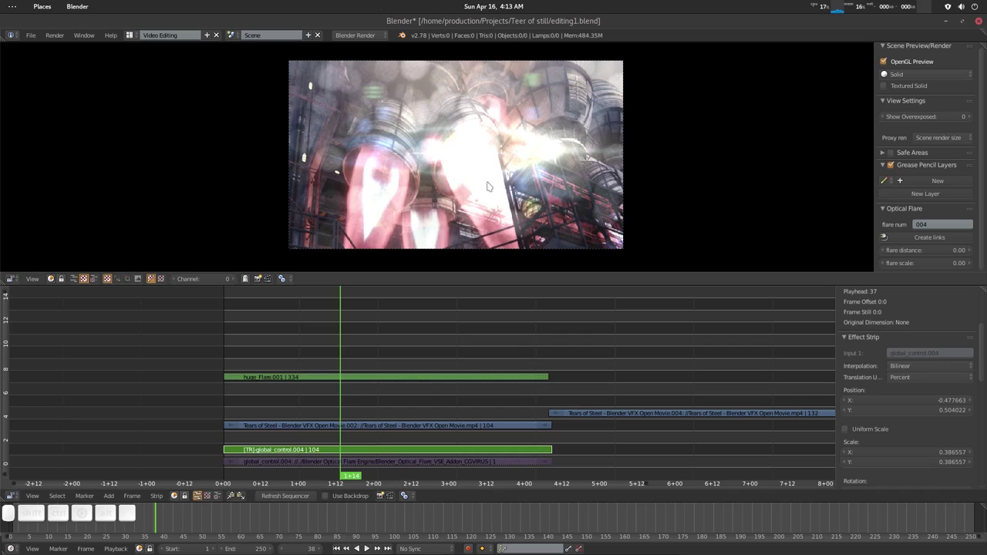
Adjust the transform strip's position values to about X -3.61 and Y 1.85, and try out its X scale
scroll(894, 433, down, 2)
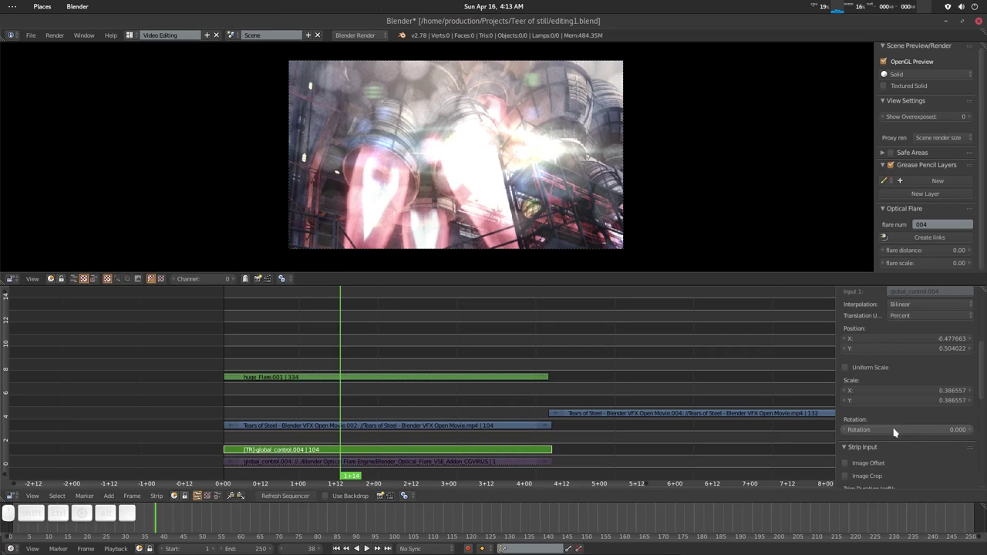
scroll(901, 408, up, 2)
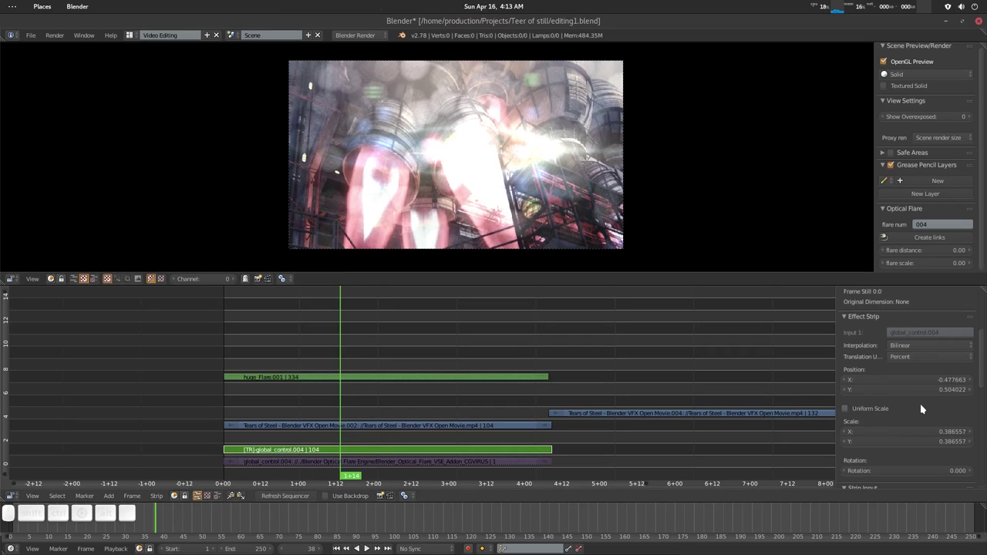
scroll(920, 404, down, 3)
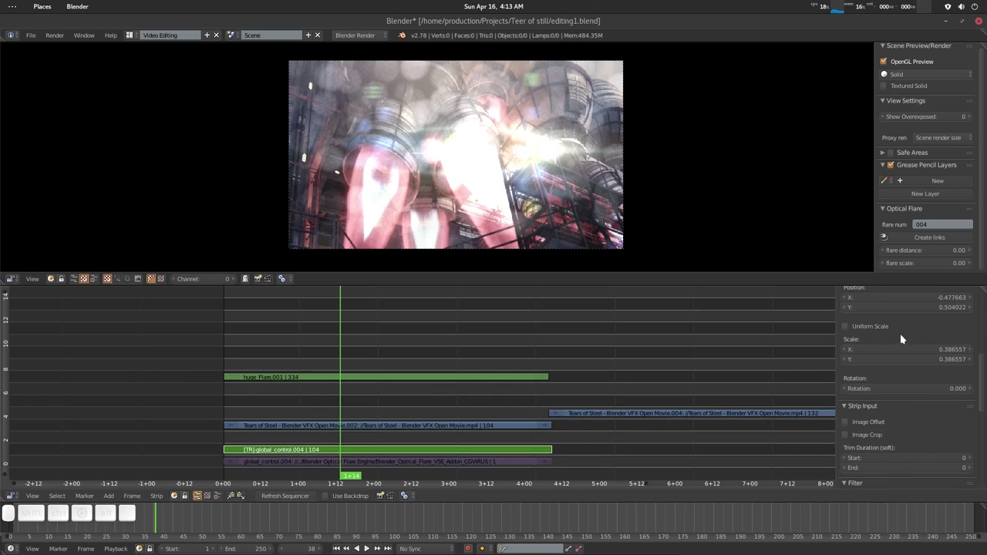
scroll(899, 341, up, 1)
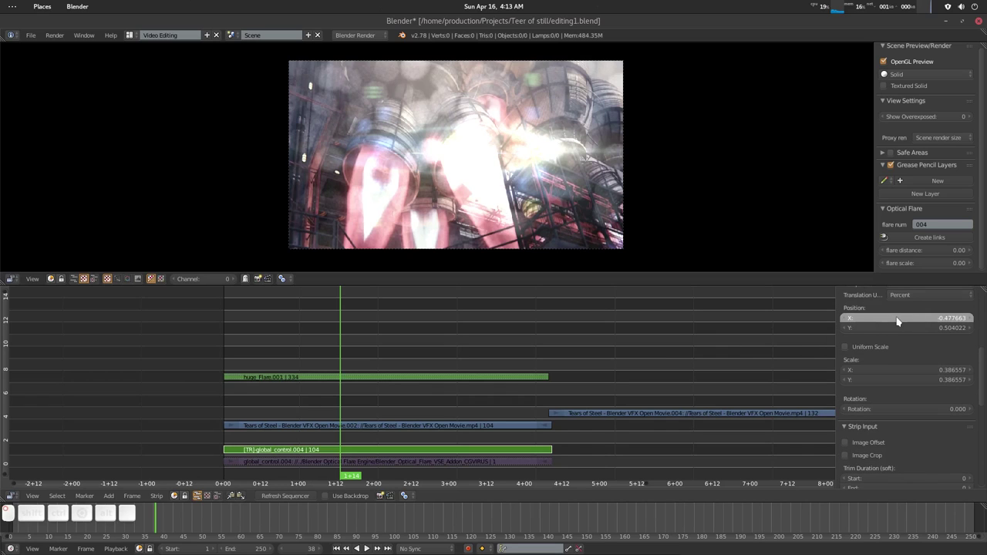
drag(897, 321, 925, 333)
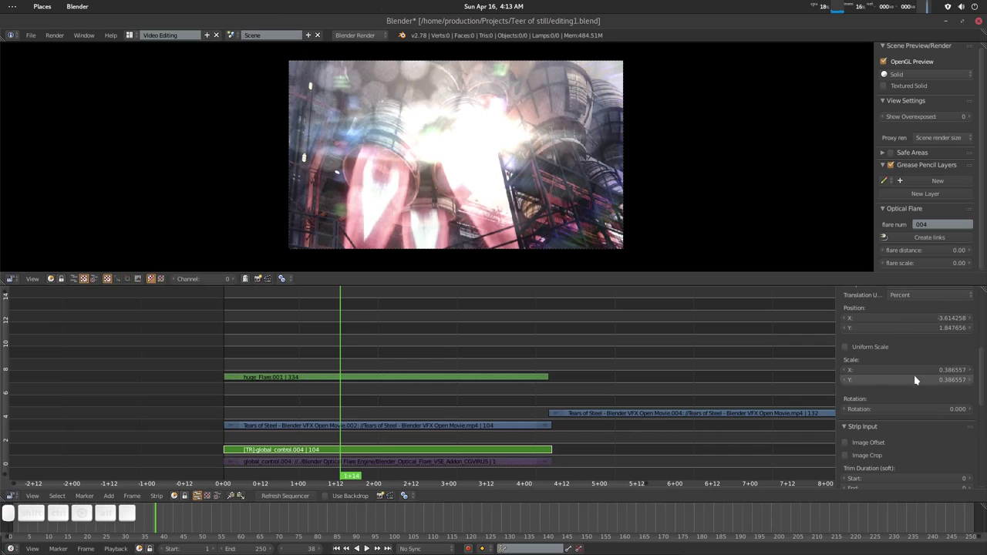
drag(893, 370, 924, 373)
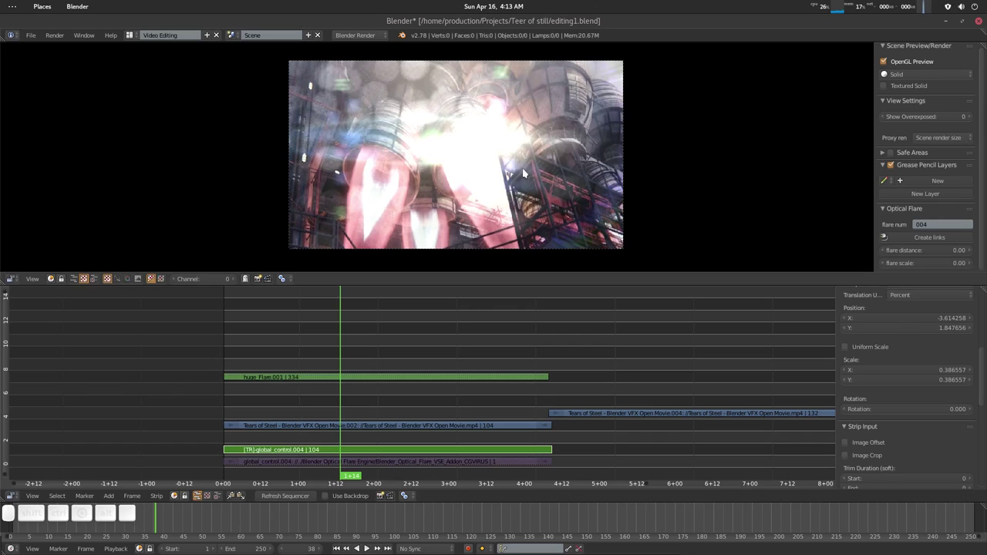
Scale the flare in the preview to about 0.391 and try rotating it
key(s)
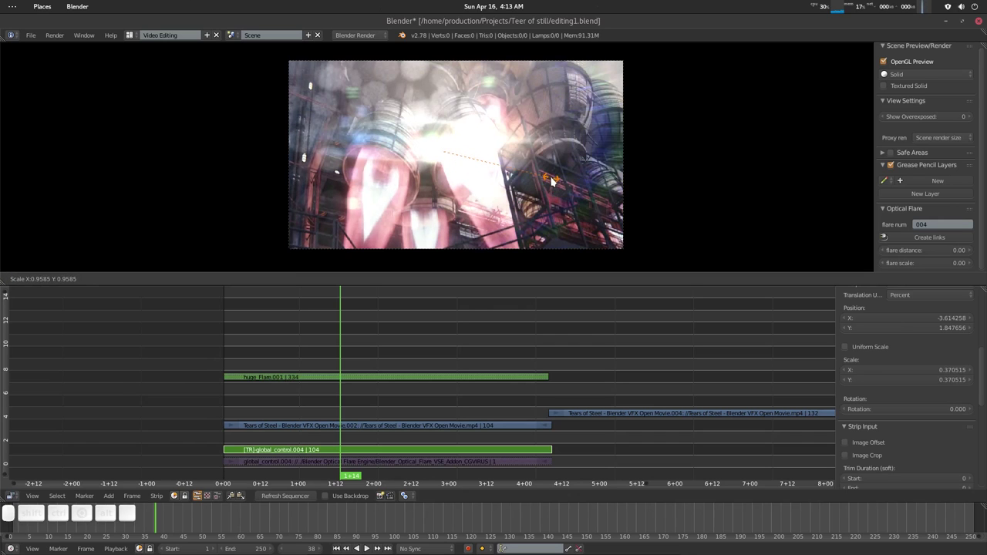
click(555, 181)
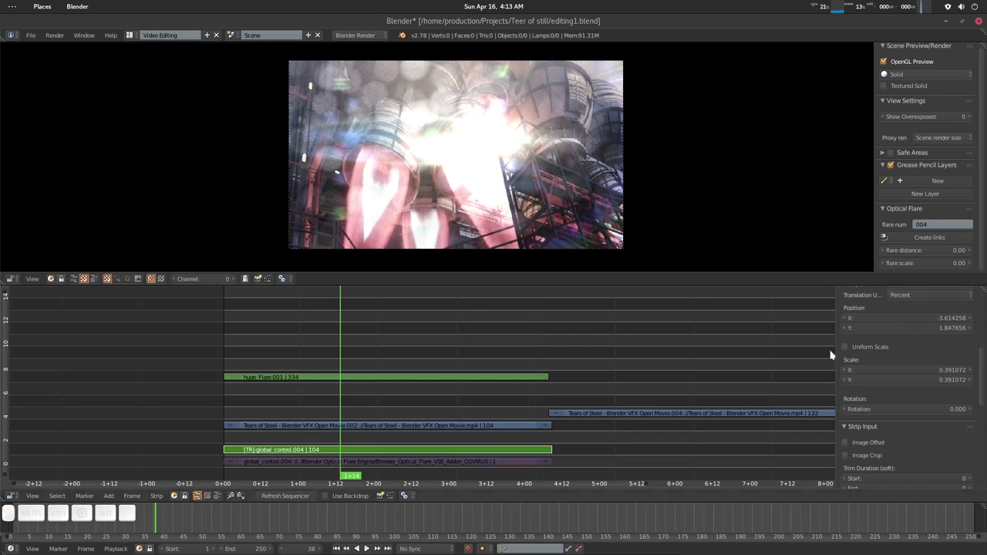
key(r)
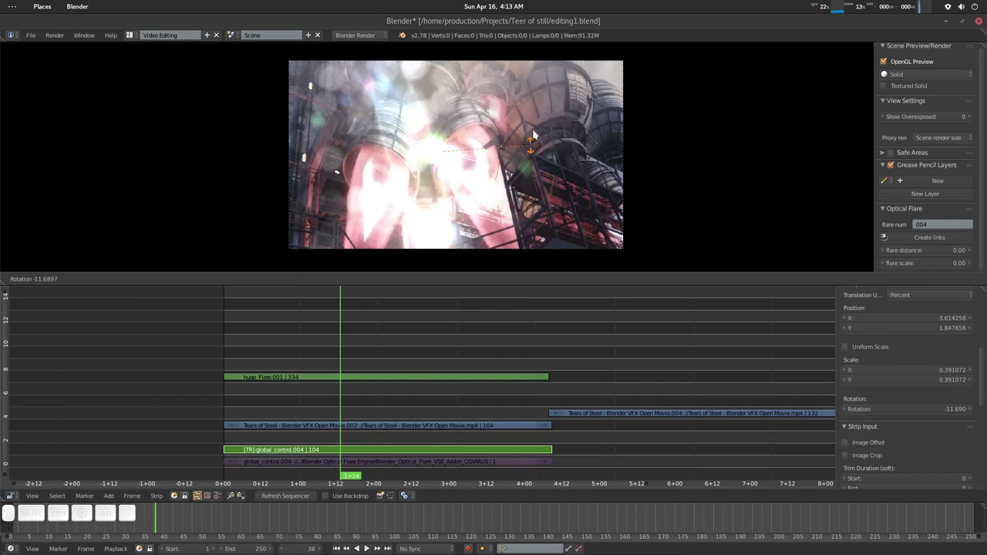
key(Escape)
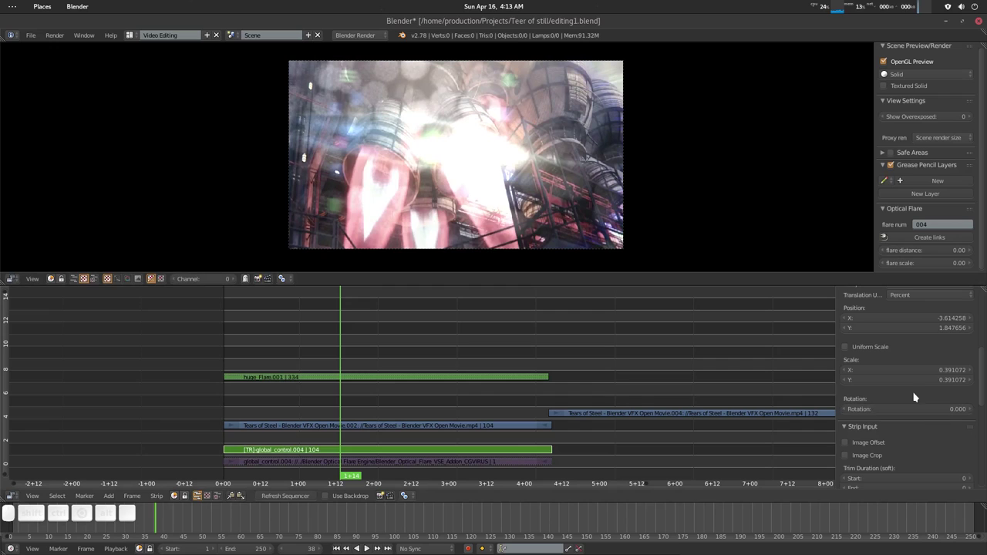
Try the transform strip's color Multiply at 0 and at about 1.44, and set it back to 1
scroll(929, 414, down, 3)
scroll(933, 416, down, 3)
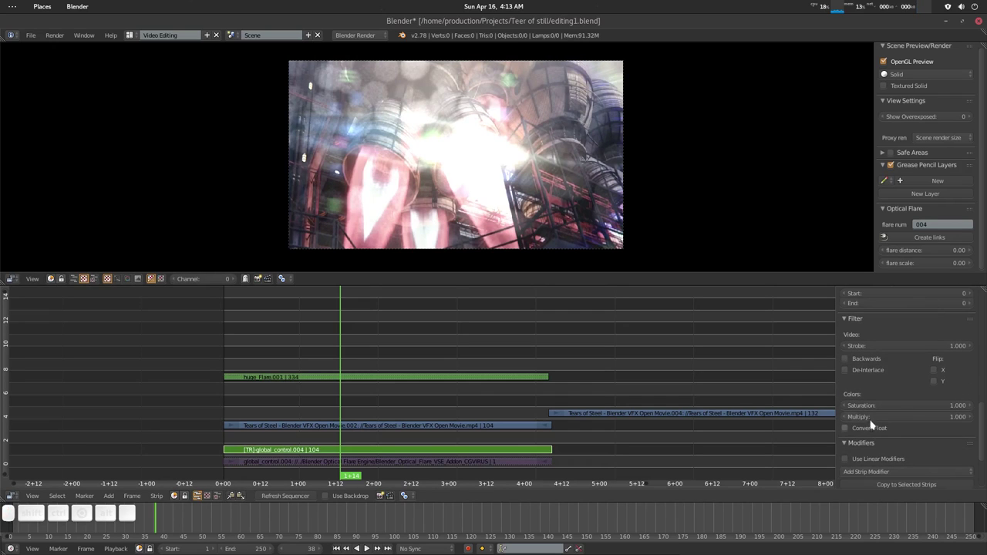
click(912, 417)
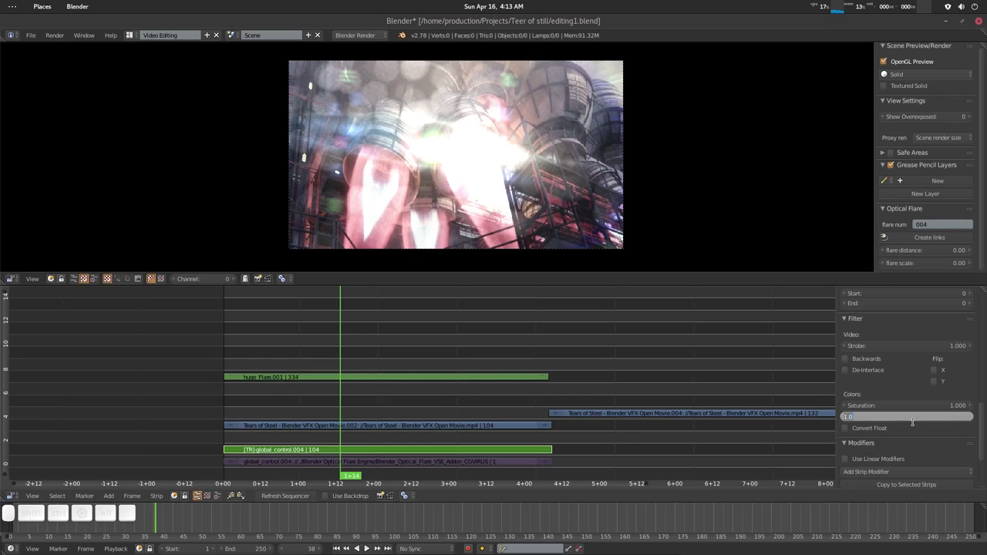
text(0)
key(Return)
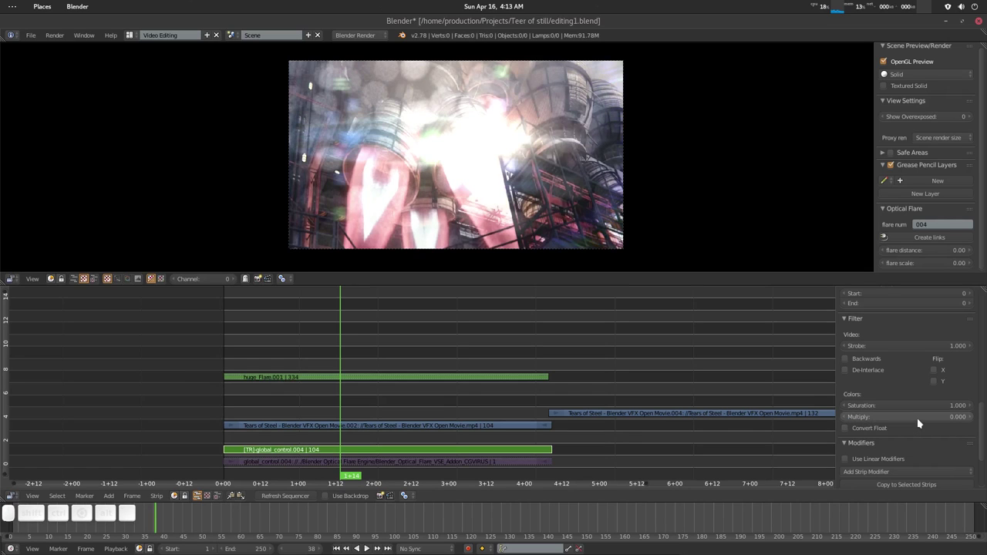
click(897, 418)
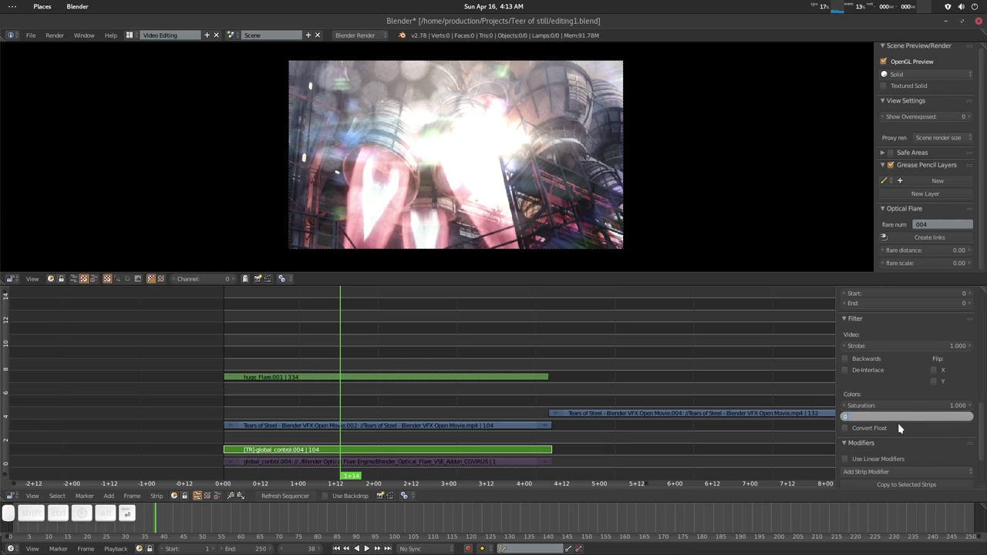
key(Return)
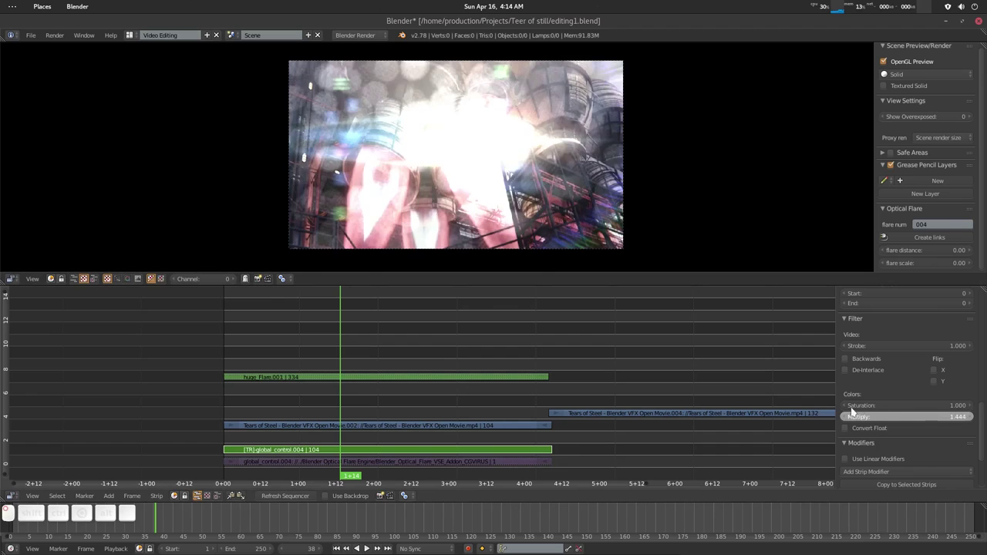
drag(532, 405, 665, 399)
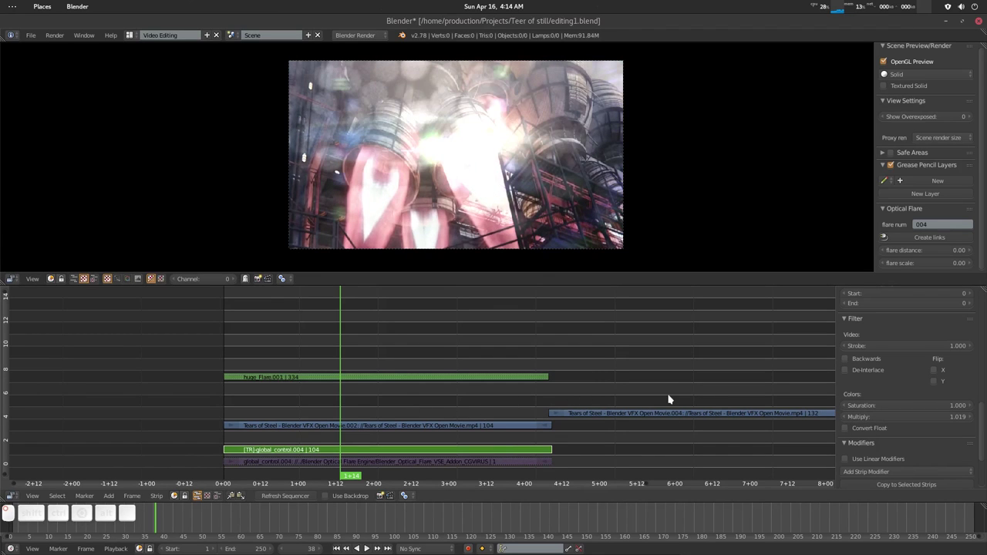
click(938, 419)
text(1)
key(Return)
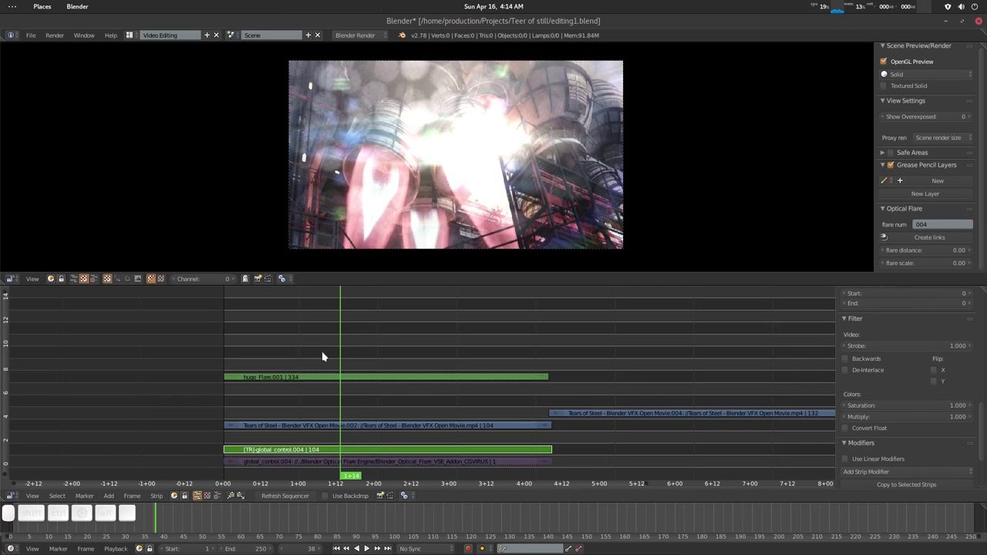
Move the playhead to frame 3 and keyframe the transform strip's Multiply at 0
key(alt+a)
click(270, 359)
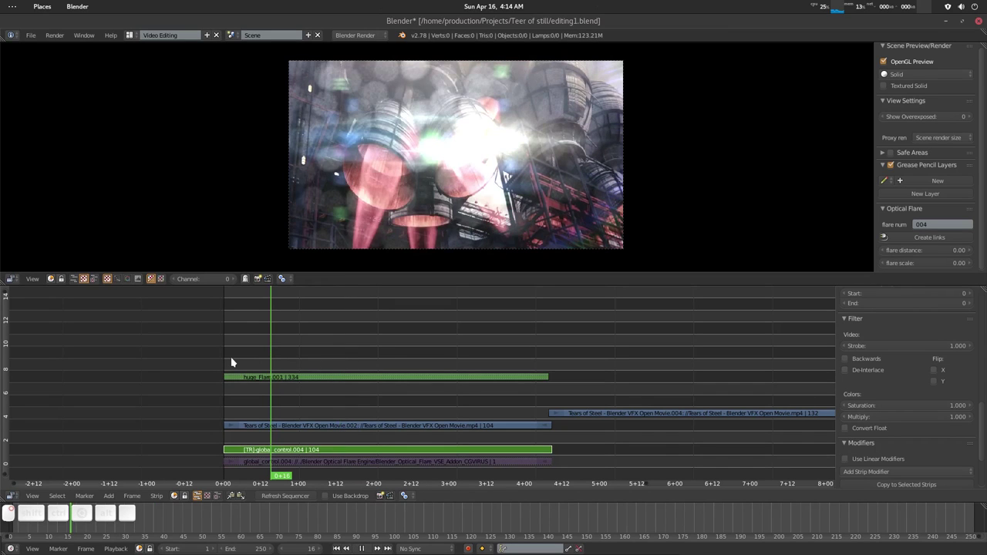
click(232, 363)
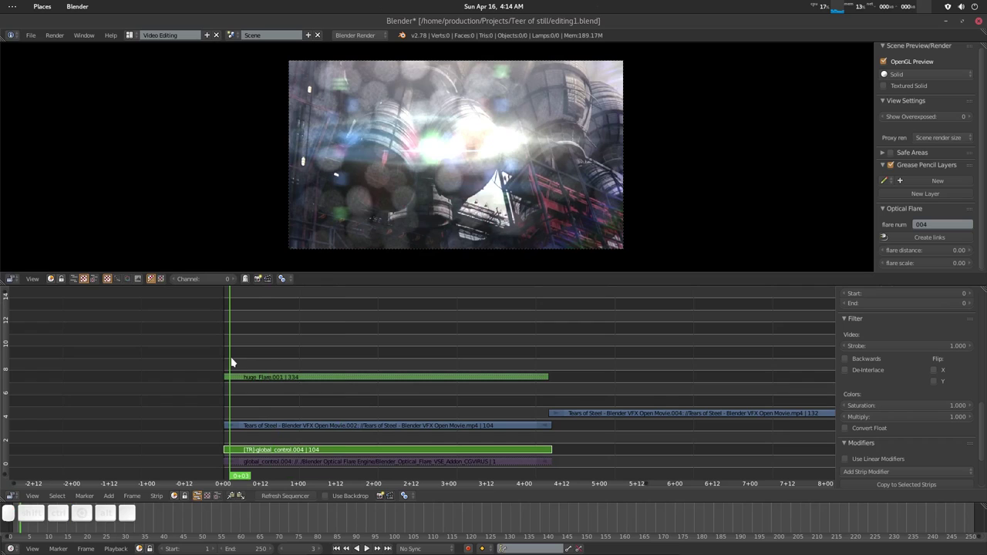
key(Escape)
click(884, 418)
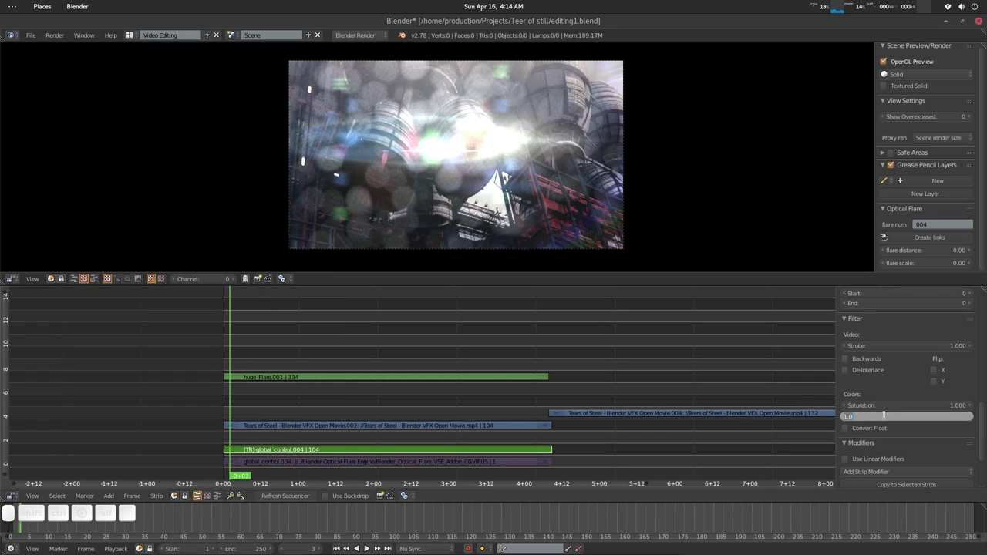
key(Return)
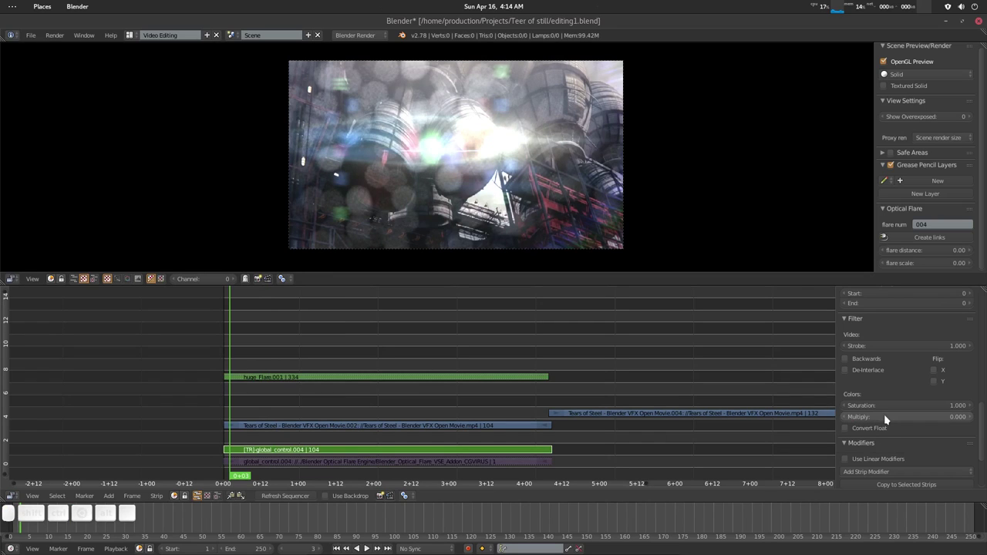
key(i)
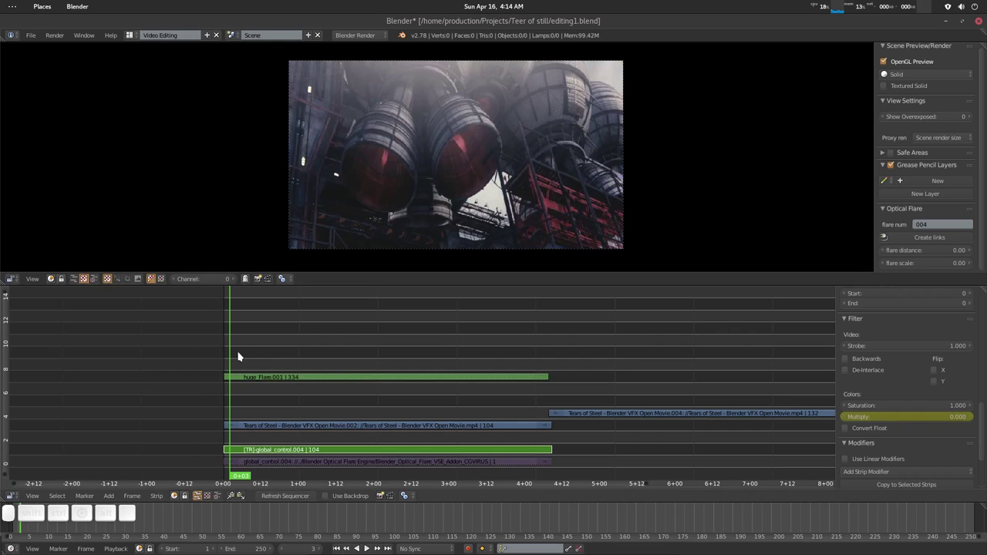
key(alt+a)
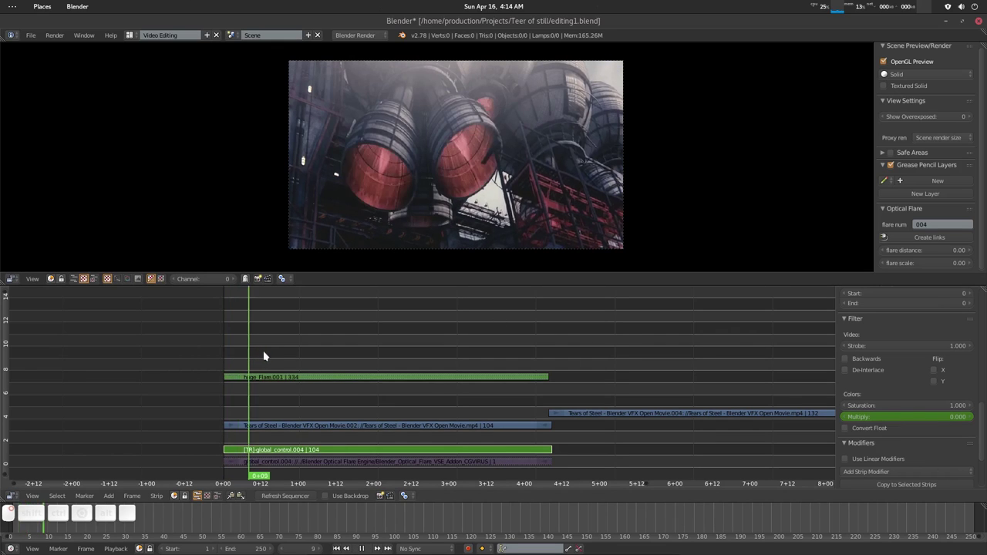
key(alt+a)
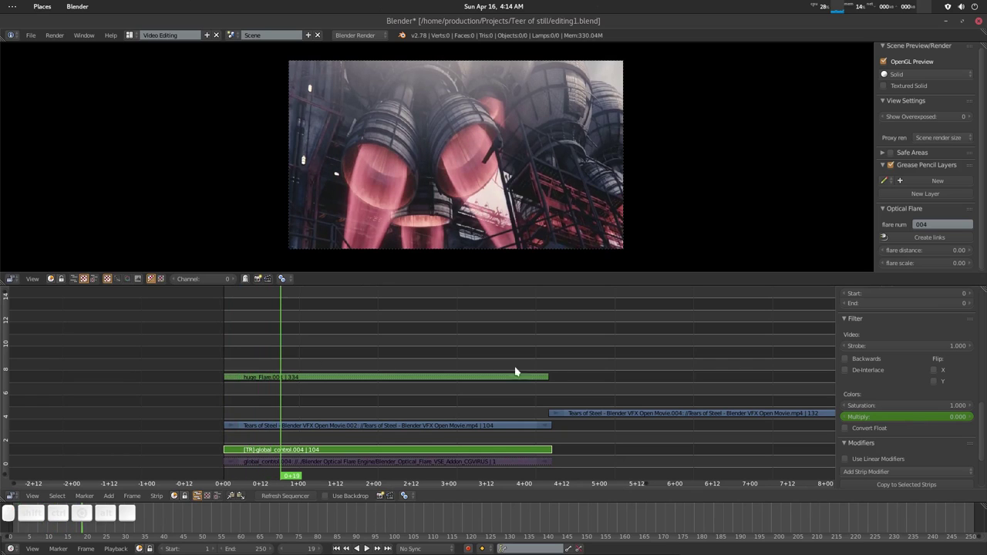
click(891, 417)
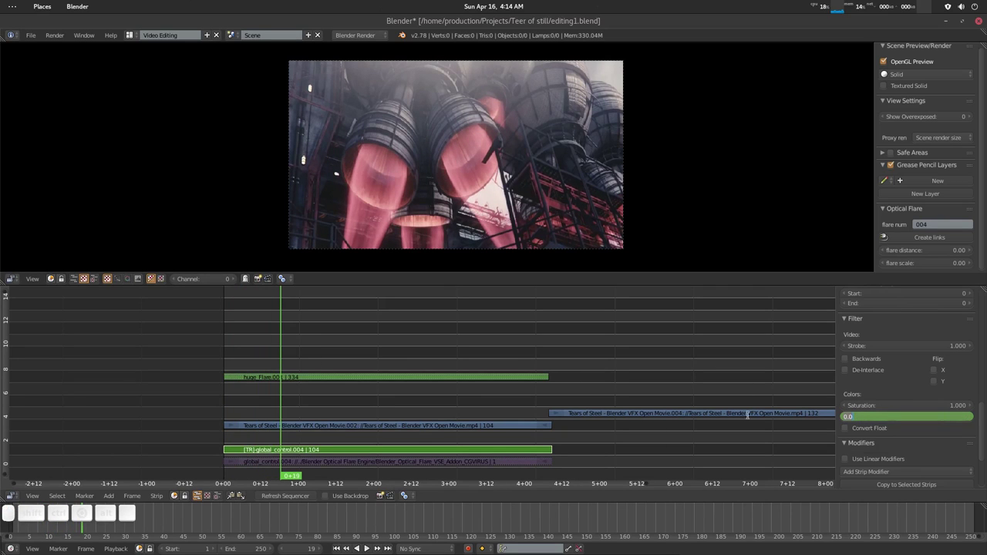
click(295, 350)
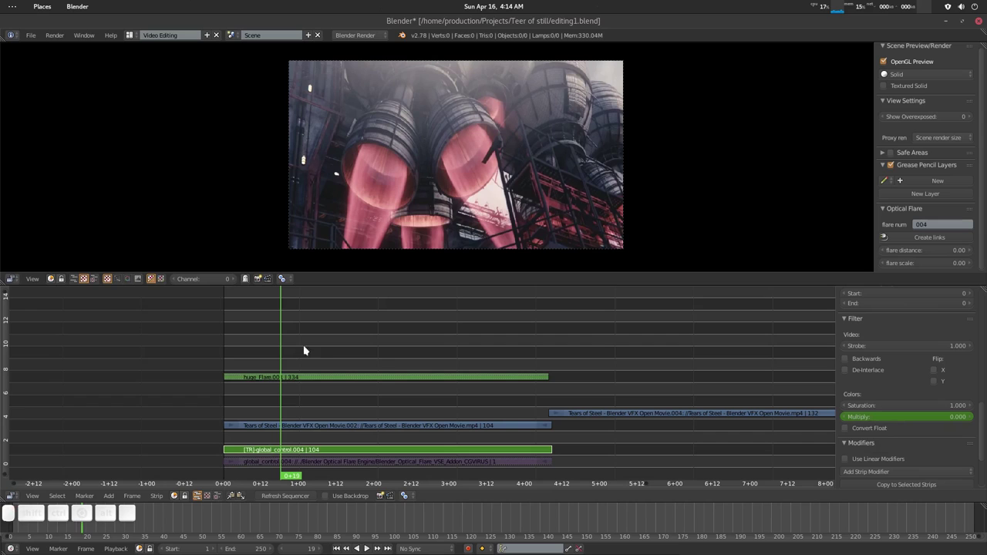
Play the footage to frame 49 and keyframe the transform strip's Multiply at 1
click(307, 352)
key(alt+a)
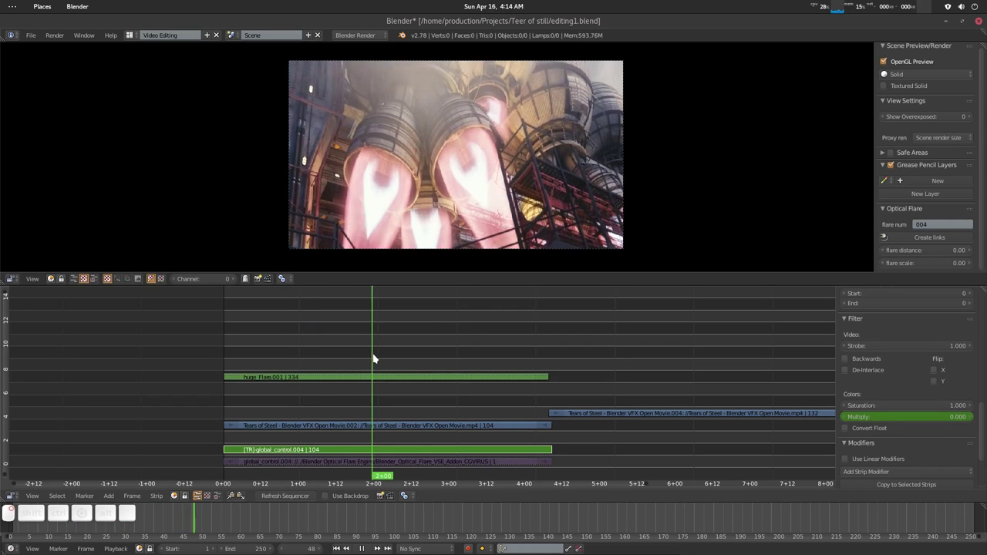
key(alt+a)
click(947, 421)
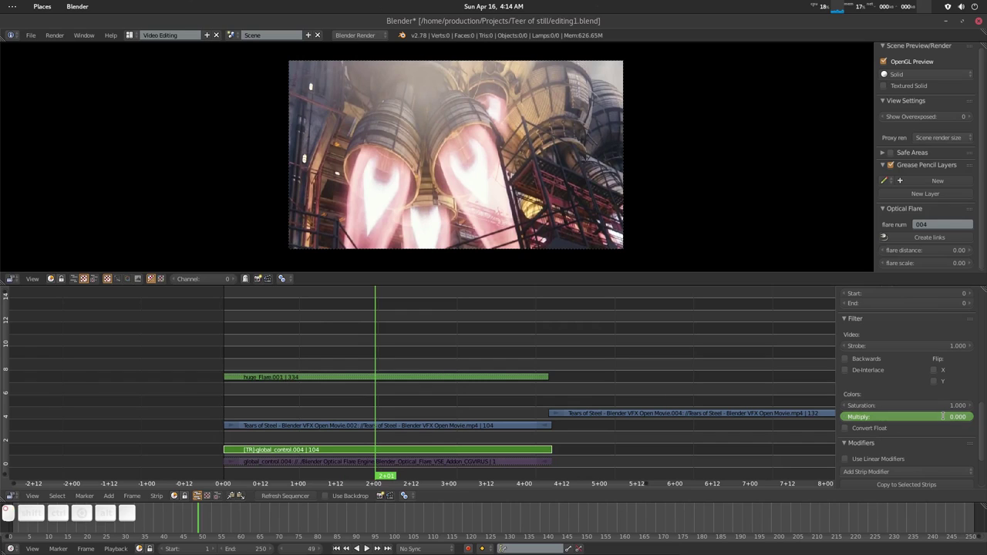
text(0.0)
key(Return)
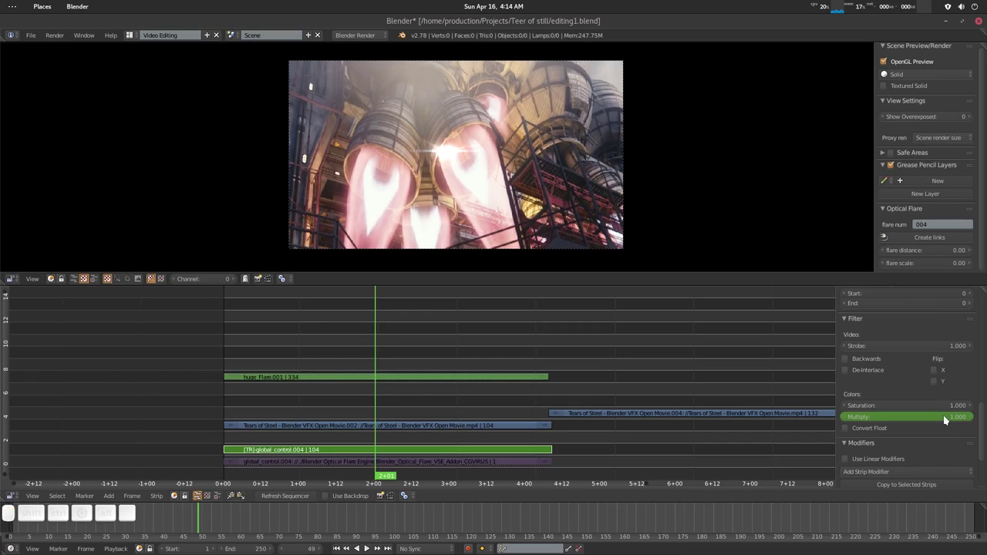
click(946, 420)
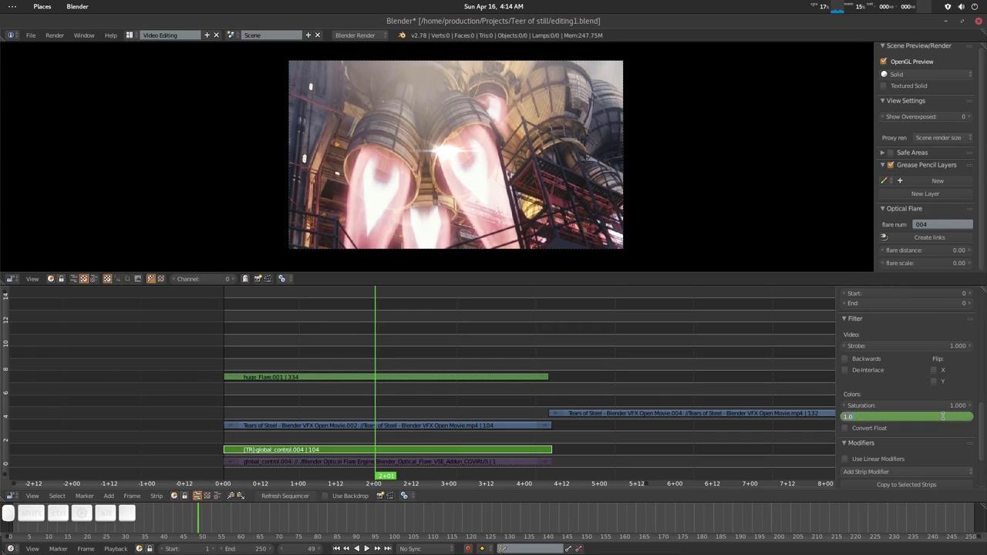
key(Return)
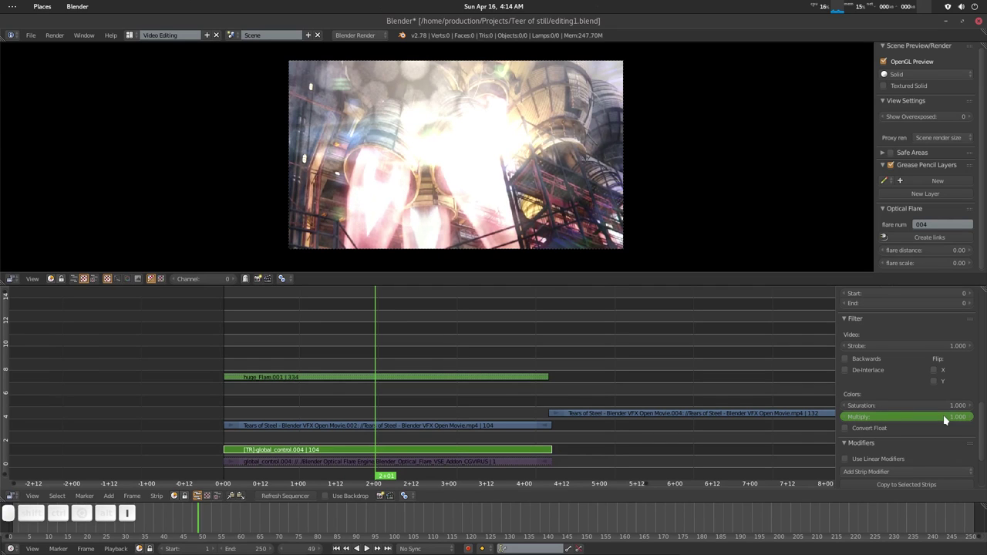
key(i)
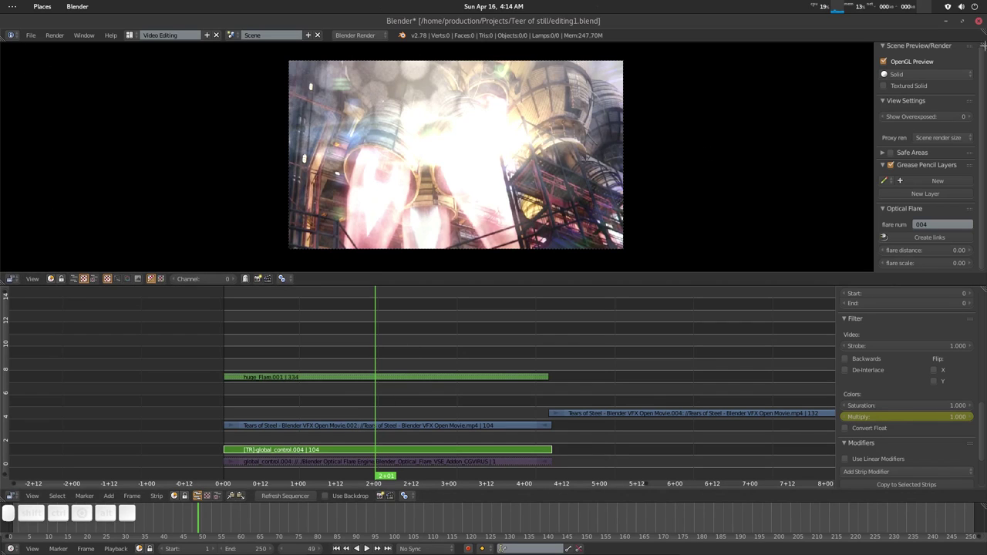
Split off a Graph Editor beside the preview, inspect the Multiply curve's modifier options, and shrink the editor to a narrow strip
drag(981, 44, 582, 193)
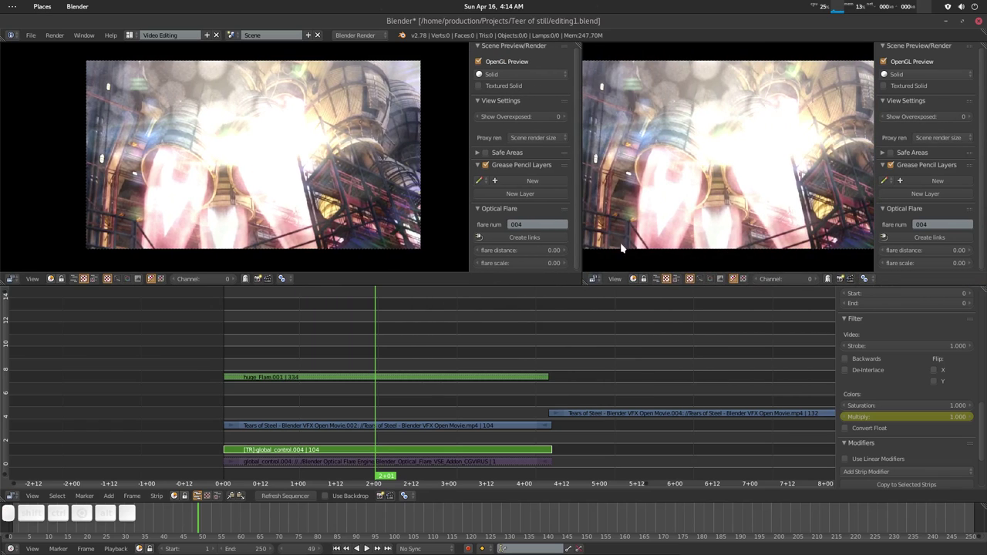
click(600, 279)
click(634, 239)
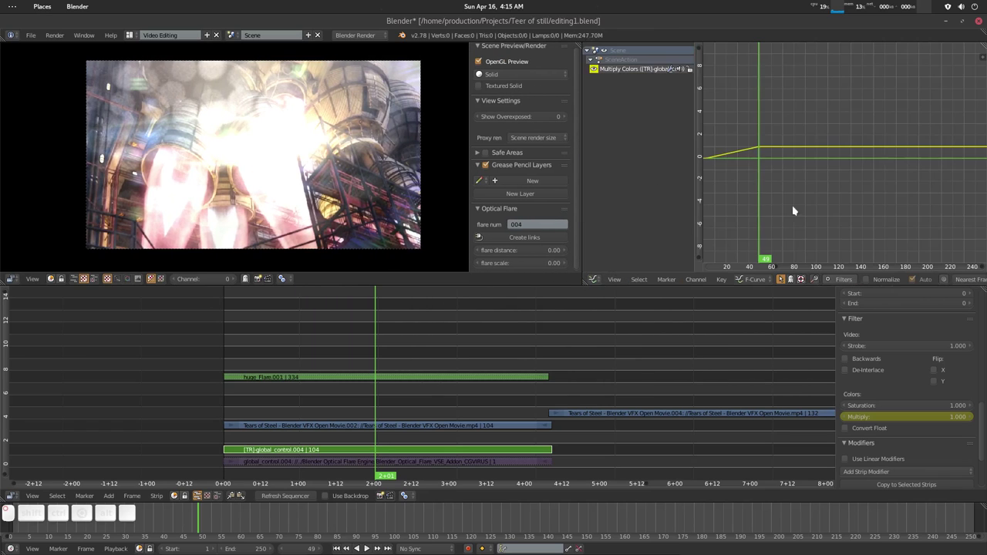
key(n)
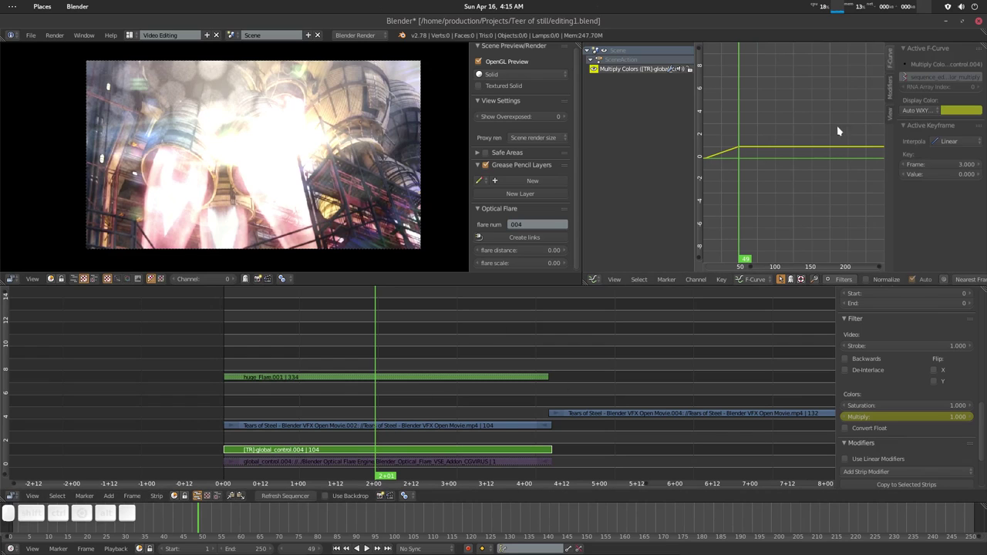
click(892, 91)
click(929, 65)
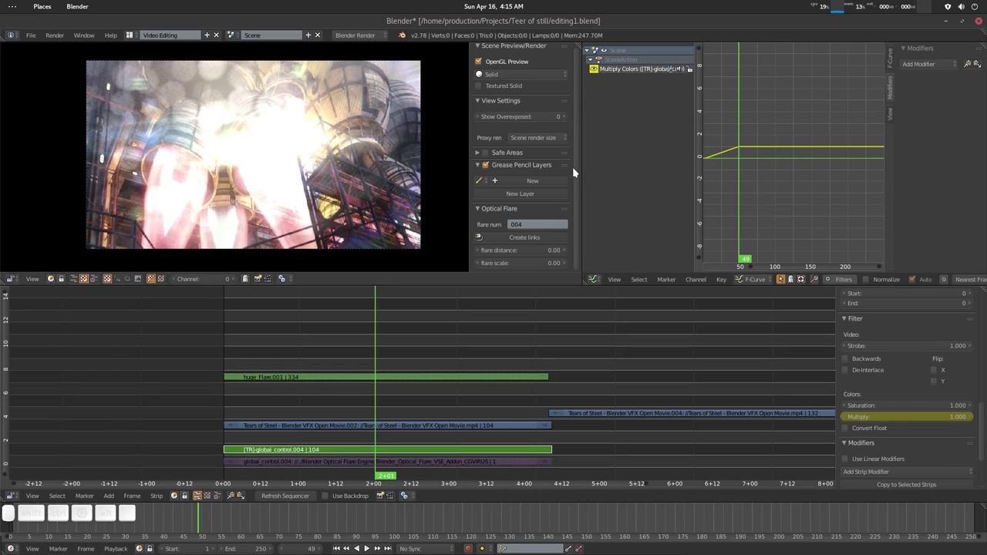
drag(581, 176, 917, 177)
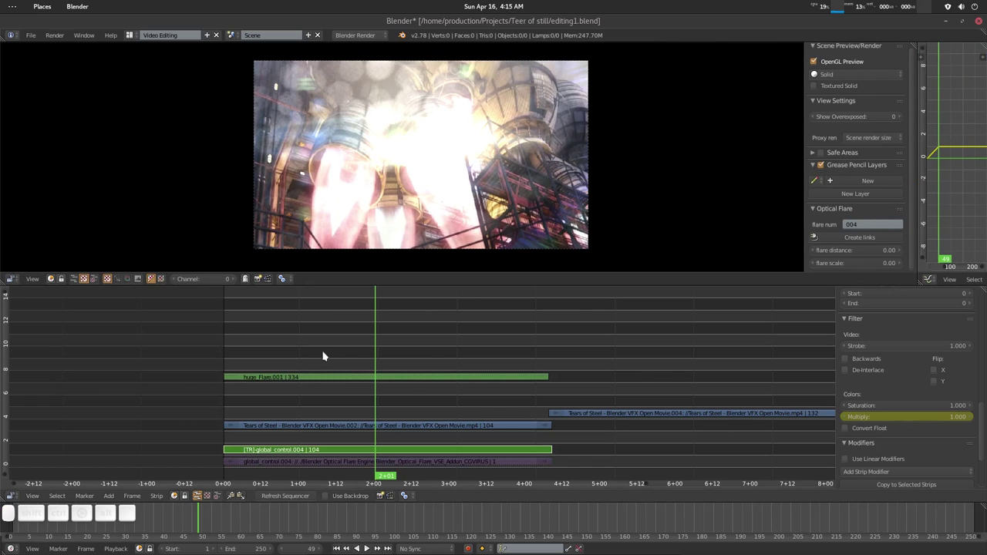
At frame 26, move the flare by about X 133 and Y -133 onto the engine exhaust and keyframe its Location
drag(317, 354, 303, 371)
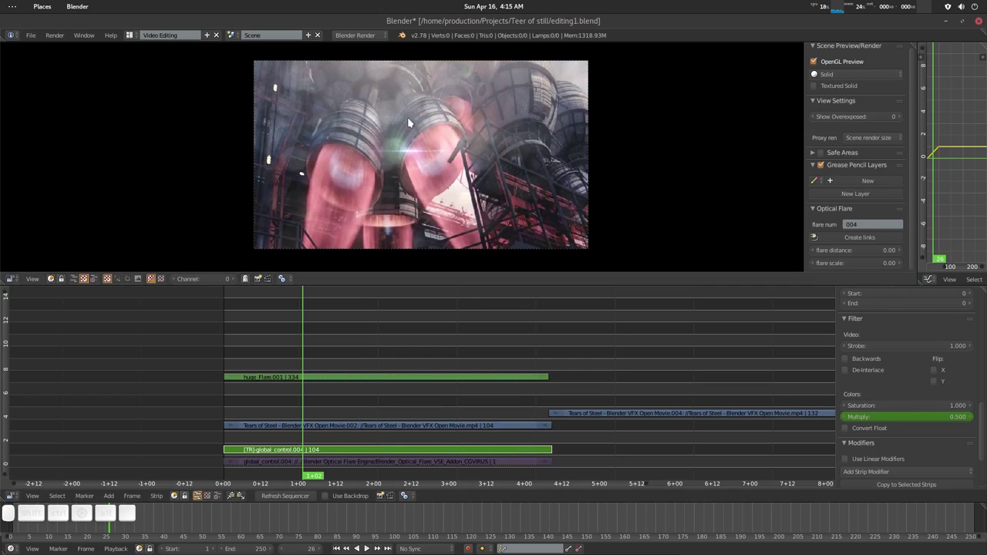
key(g)
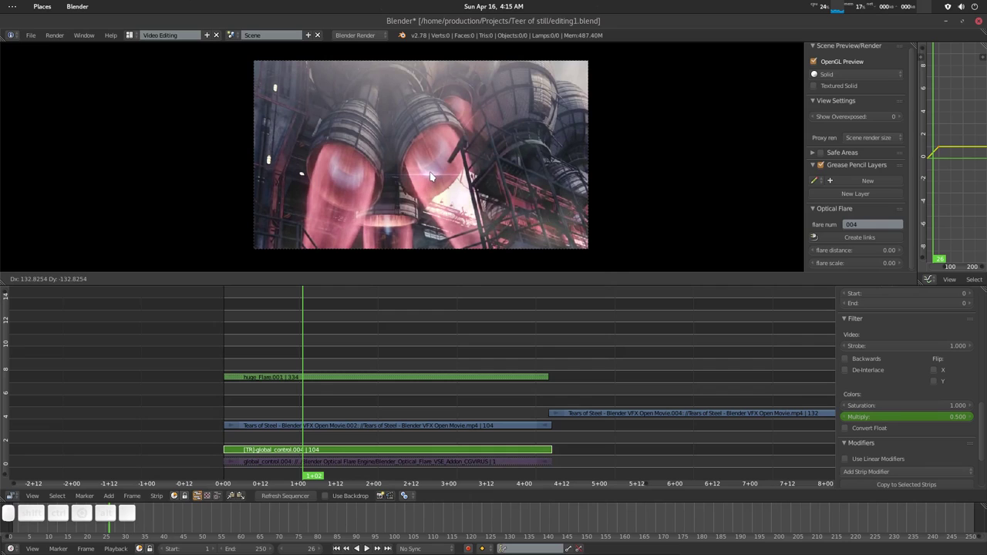
click(431, 177)
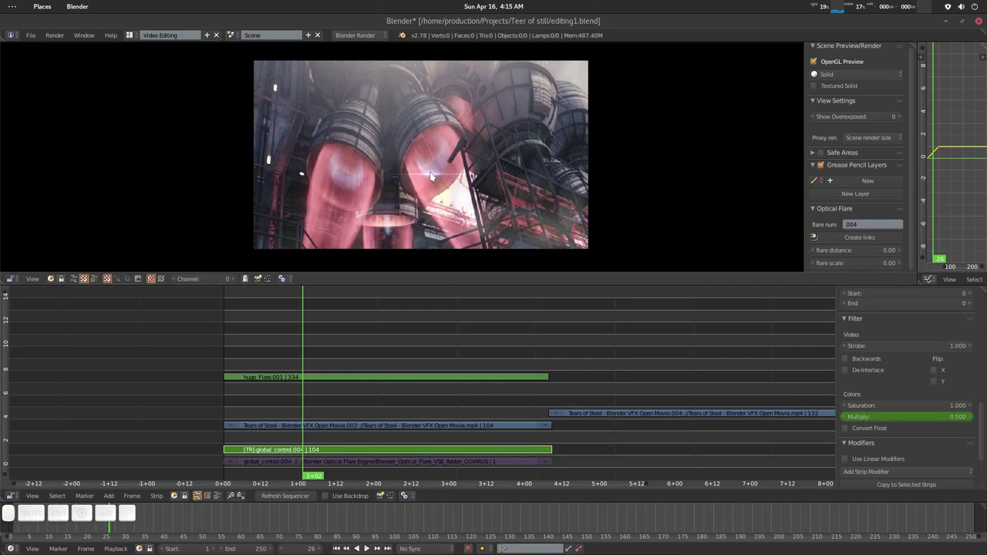
key(i)
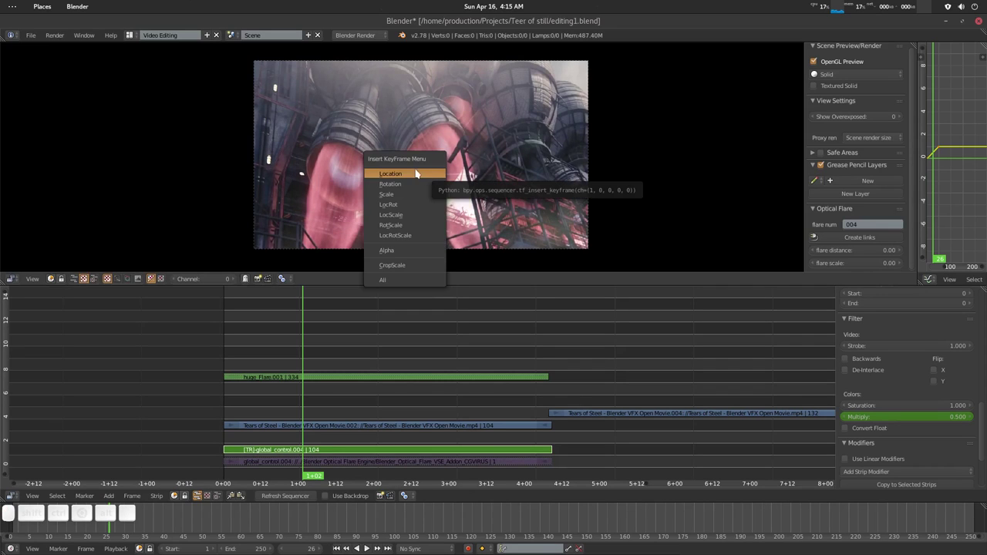
click(408, 175)
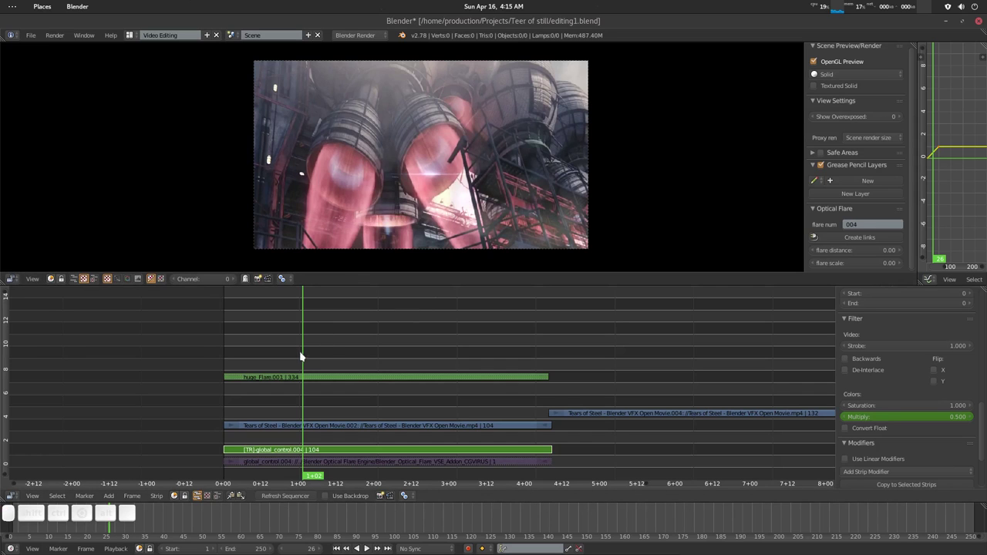
Play to frame 70, move the flare up to the engine nozzles and insert another Location keyframe
key(alt+a)
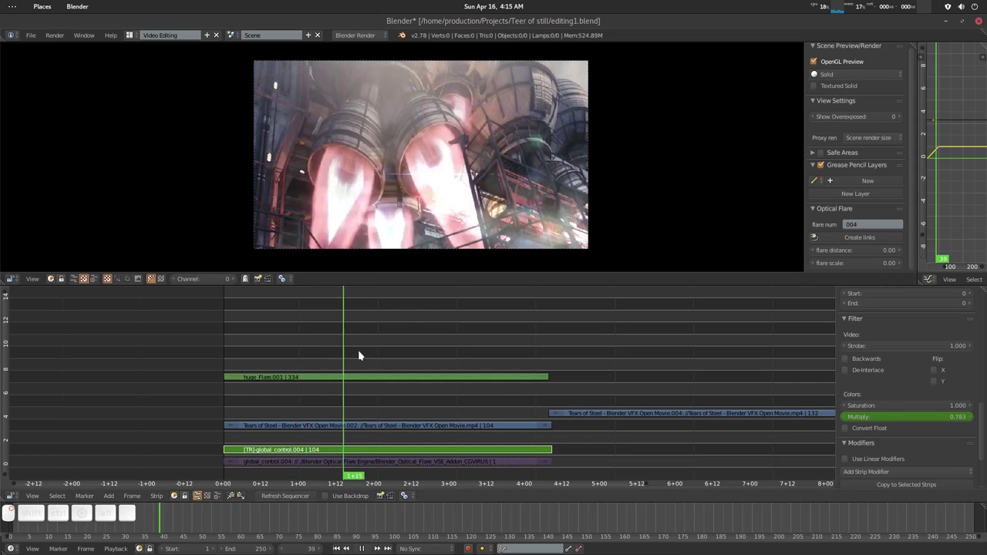
key(alt+a)
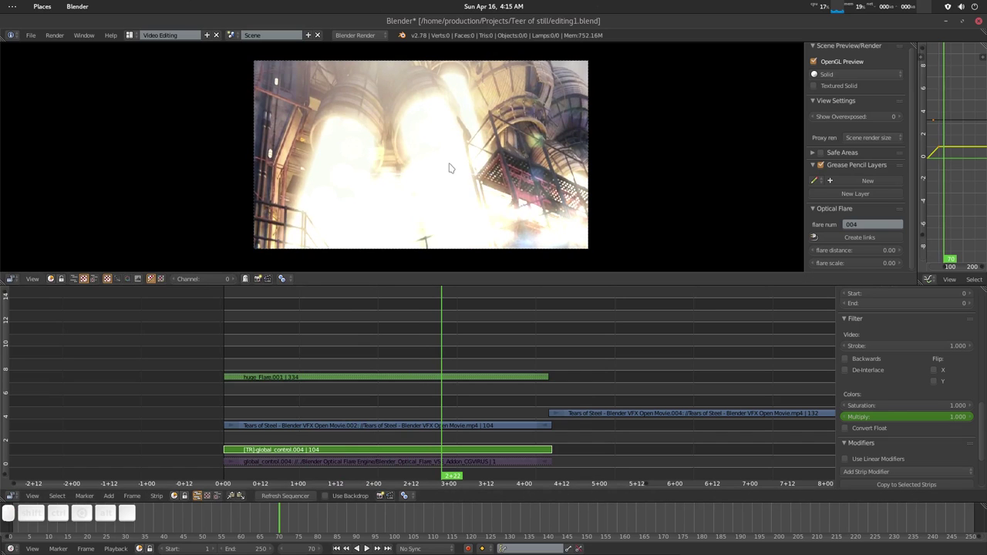
key(g)
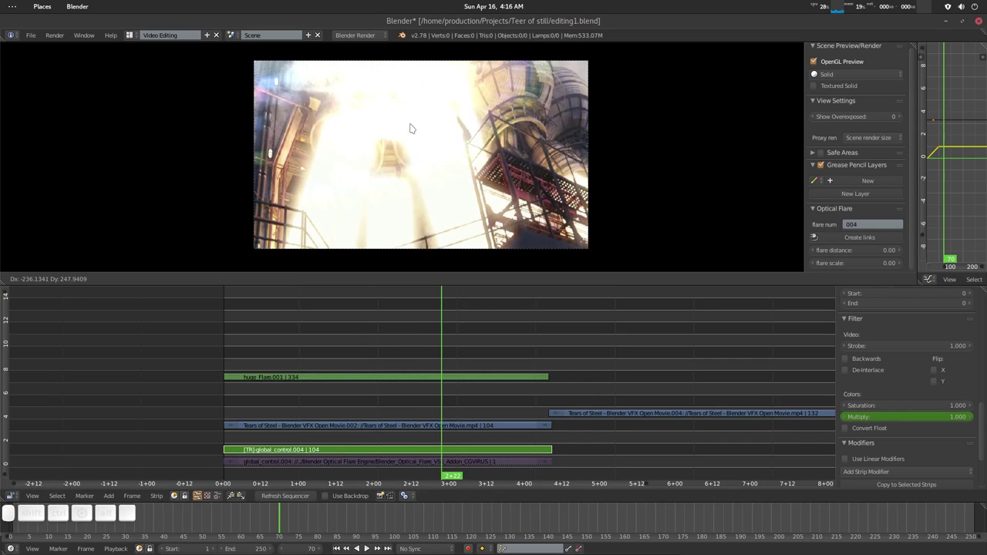
click(413, 137)
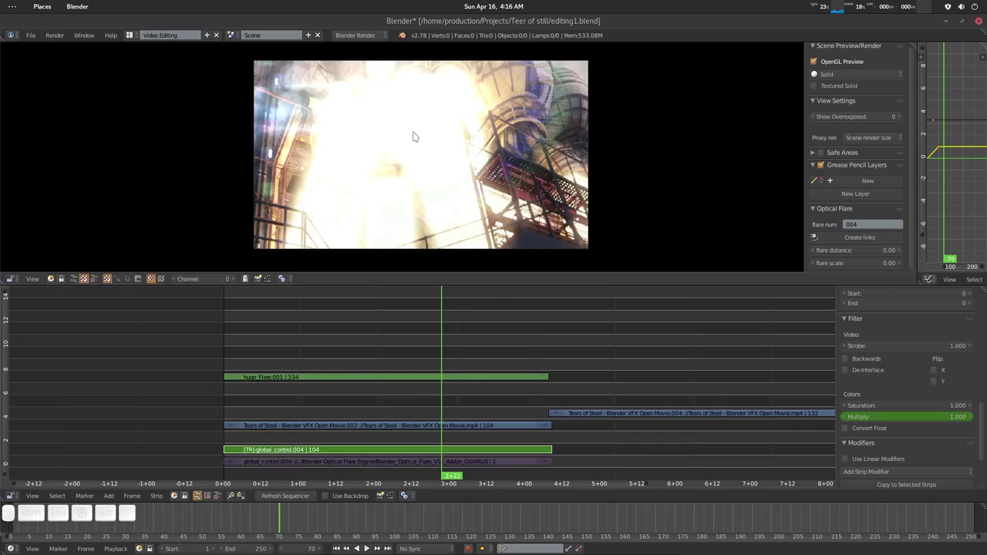
key(i)
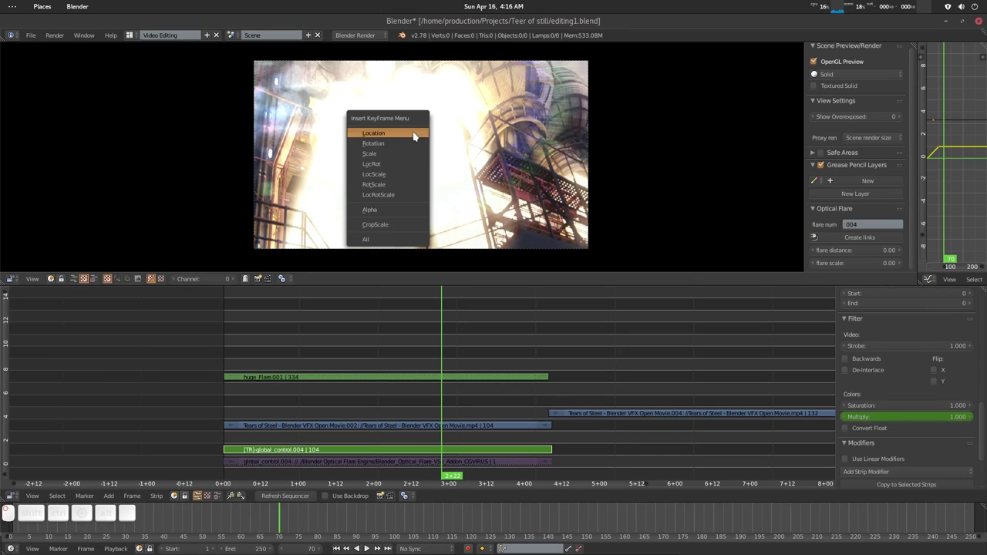
click(414, 134)
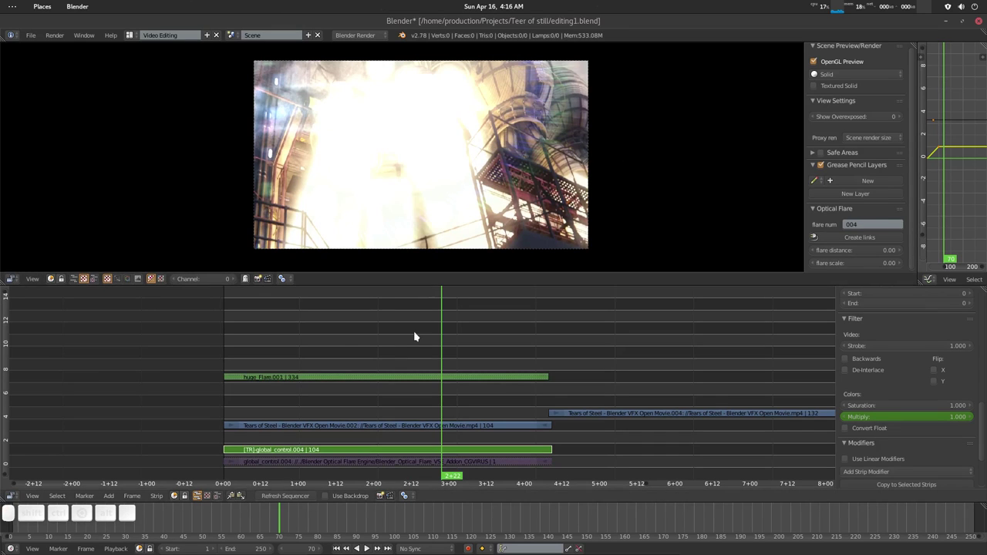
Play back the animated flare and scrub on to frame 129 in the second footage clip
key(shift+alt+a)
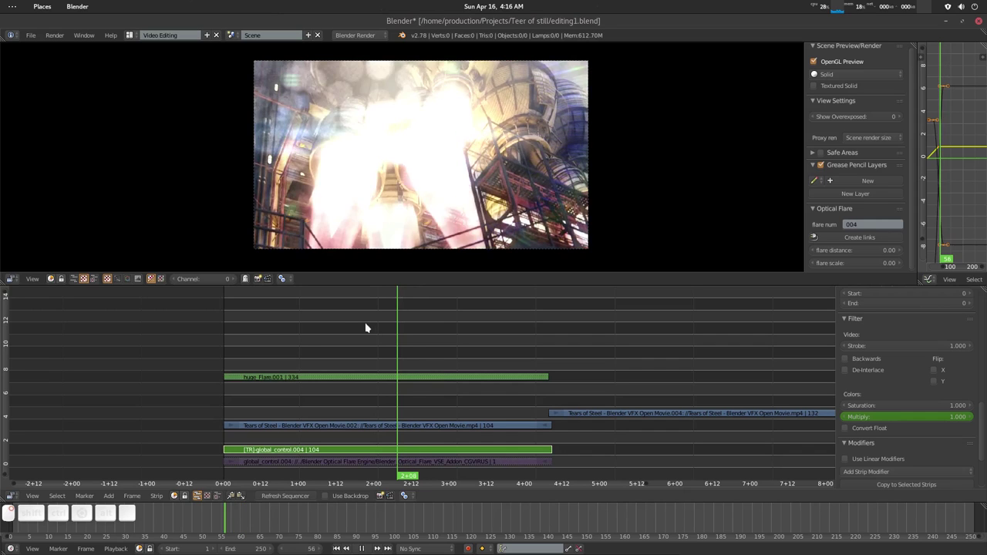
drag(354, 332, 458, 337)
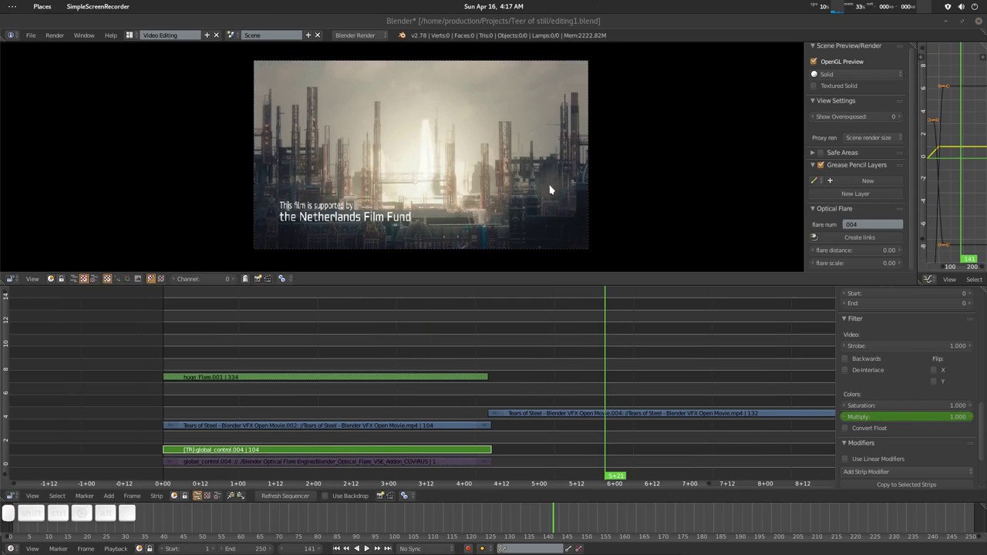
drag(563, 359, 568, 380)
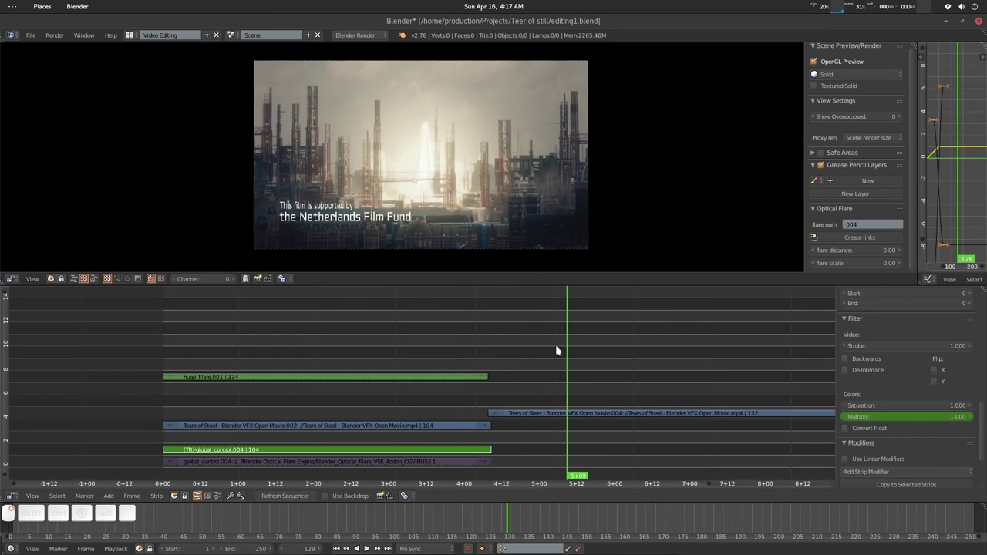
Switch to the Optical_Flare_Basic_Preset scene and preview its medium and small flares
click(230, 35)
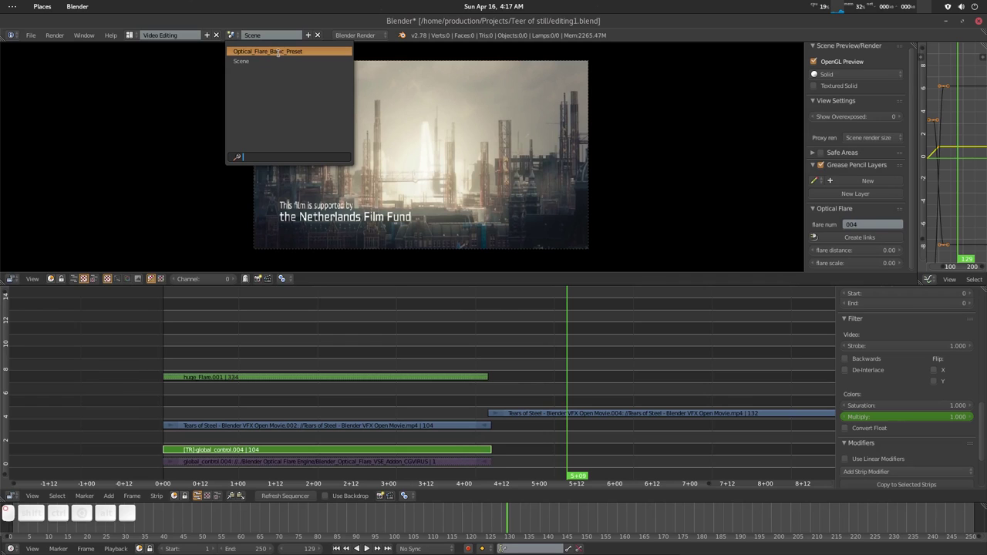
key(Return)
click(554, 377)
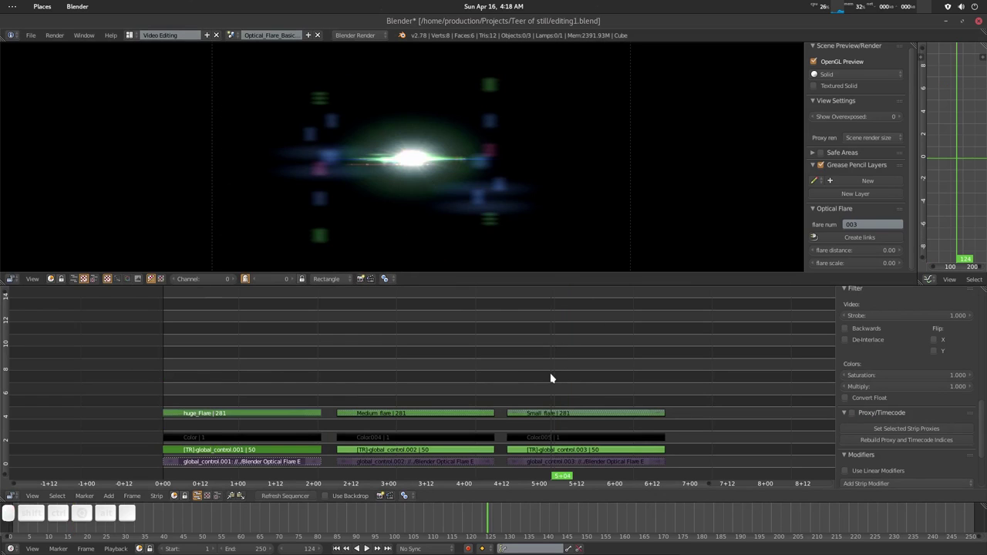
click(402, 386)
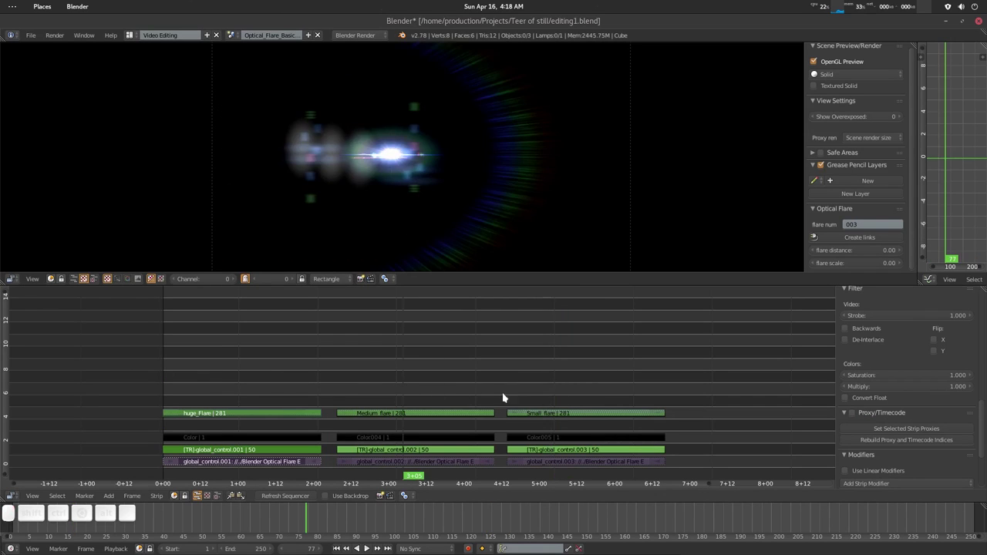
click(539, 399)
Select and copy the Small_flare strip together with its transform and global_control.003 strips
right_click(581, 420)
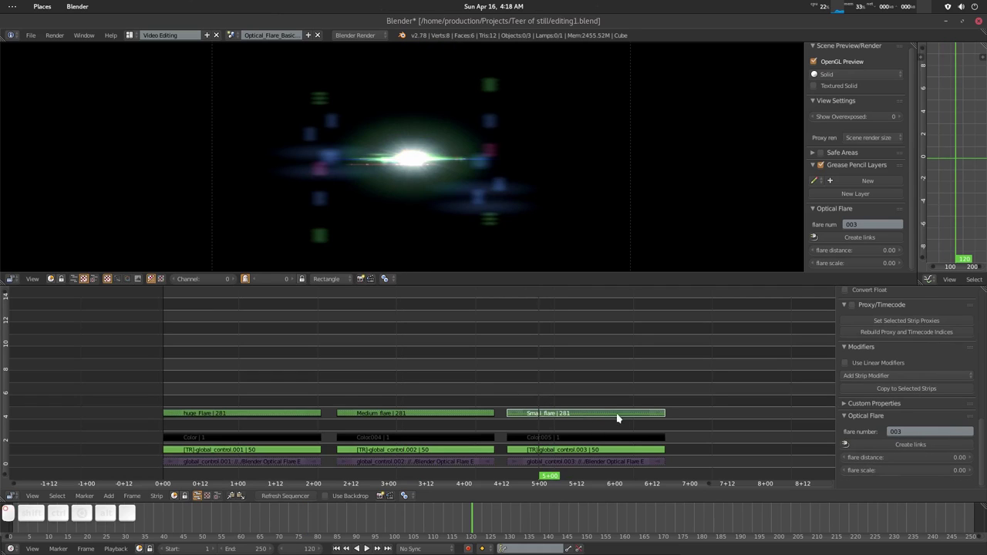
right_click(581, 451)
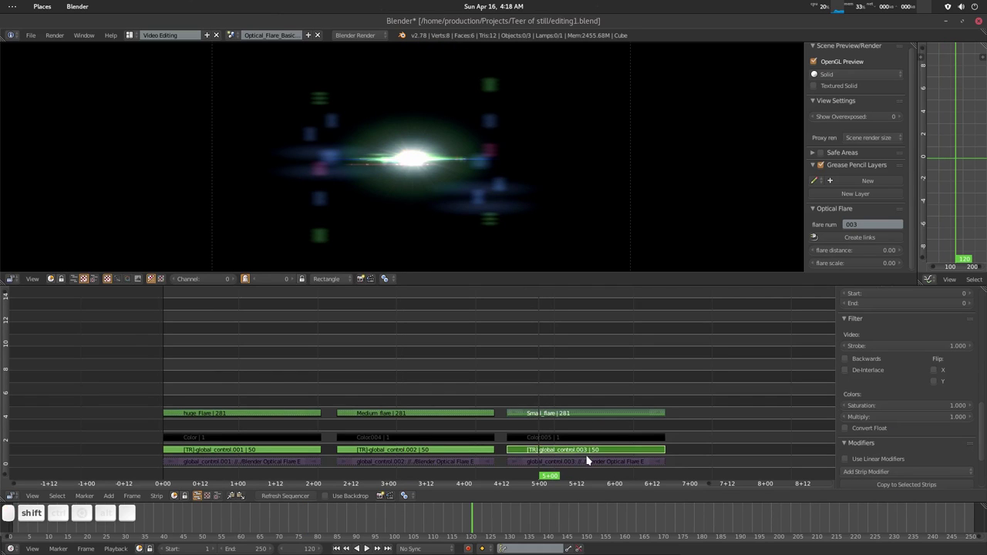
shift+right_click(588, 461)
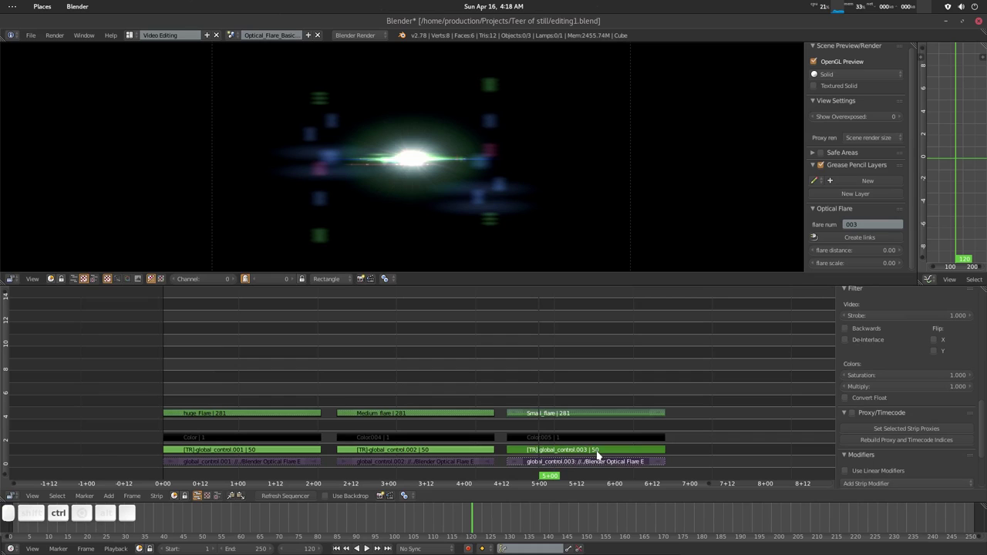
Return to the scene named Scene and paste the small flare strips over the second footage clip
click(231, 35)
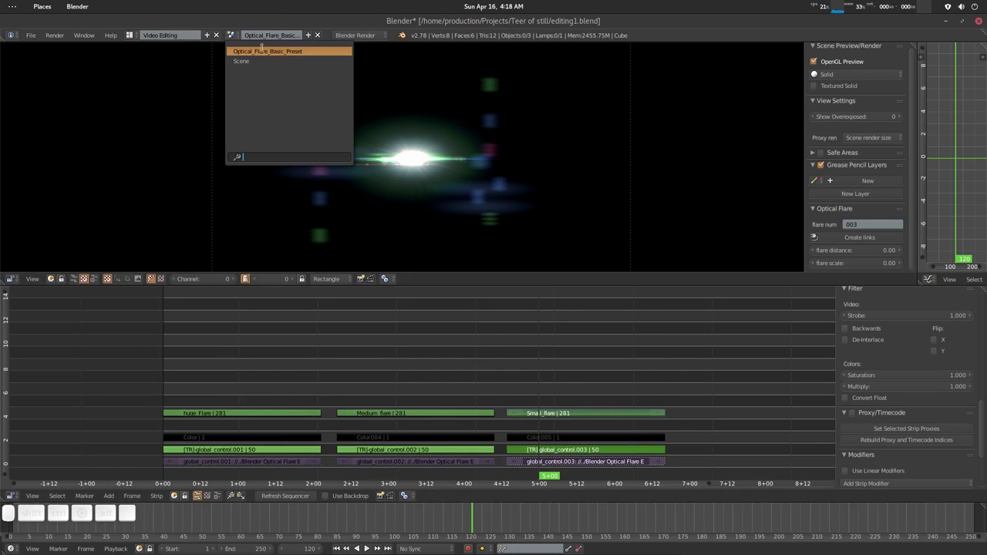
click(245, 61)
ctrl+scroll(602, 392, down, 2)
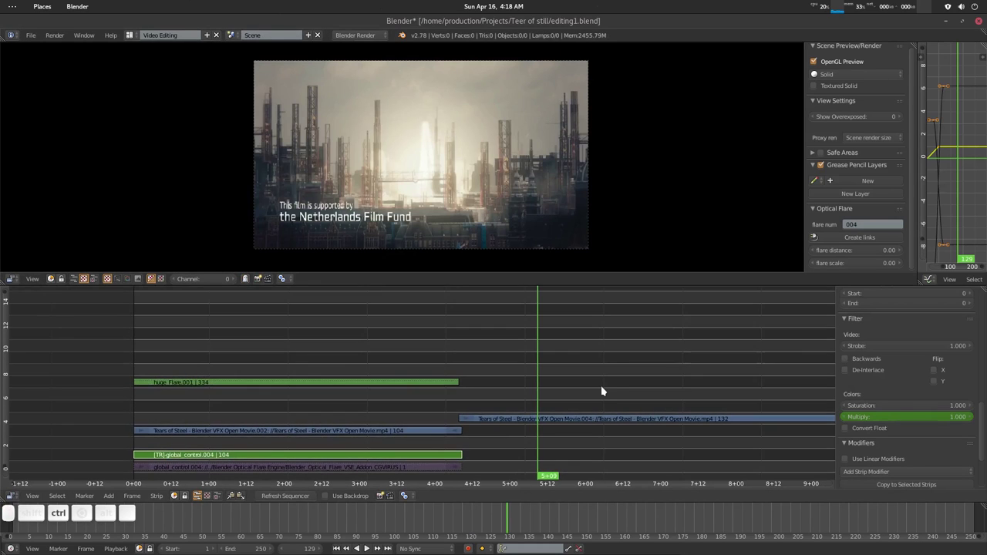
key(ctrl+v)
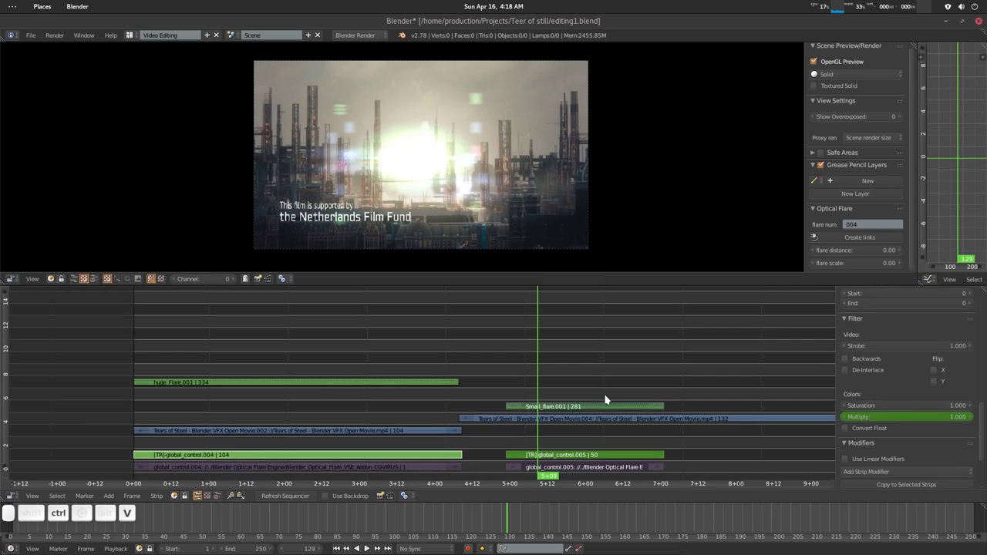
Move the Small_flare.001 strip up to the same channel as the huge_Flare.001 strip
right_click(555, 407)
key(g)
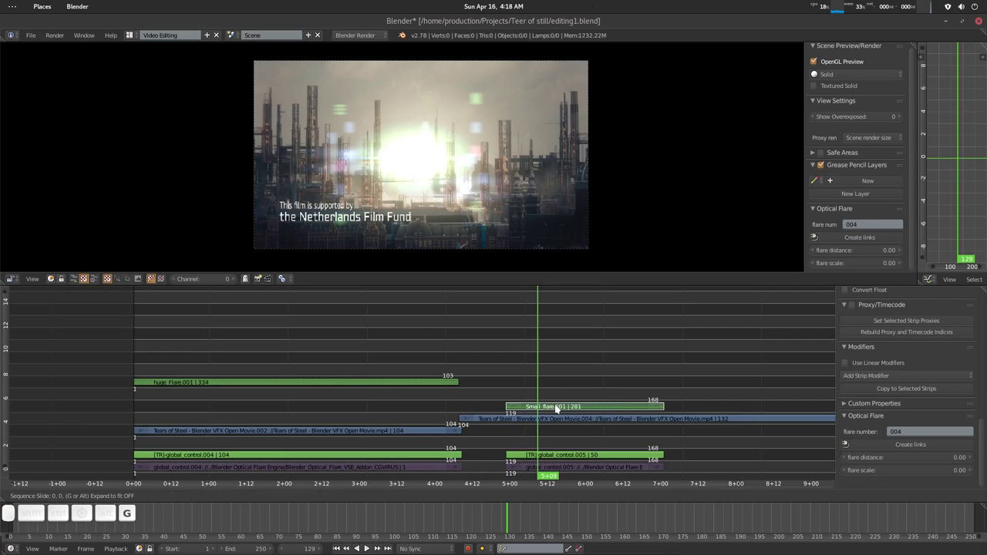
click(555, 385)
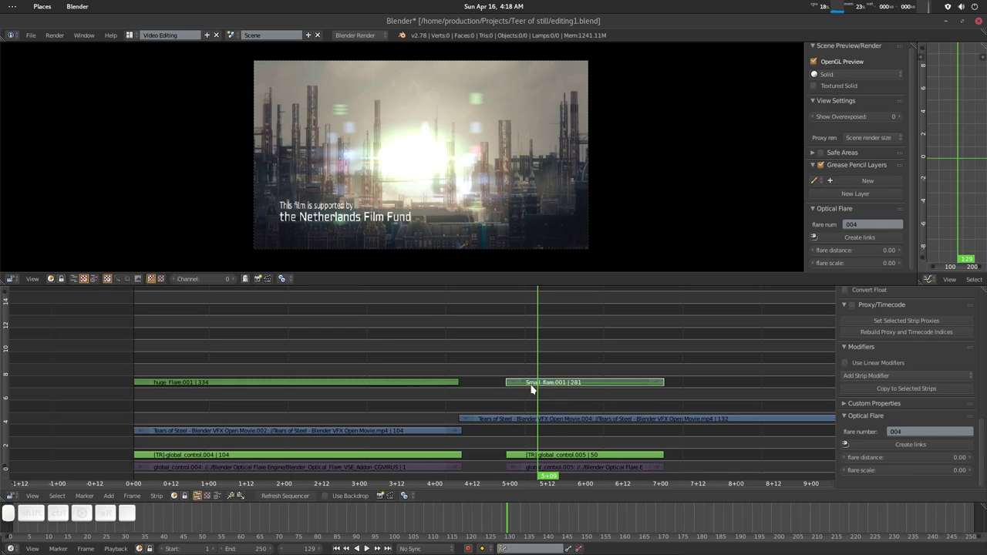
Slide the small flare strip and its global_control.005 strips back in time to start at frame 106, near the second clip's start
click(561, 468)
shift+click(563, 456)
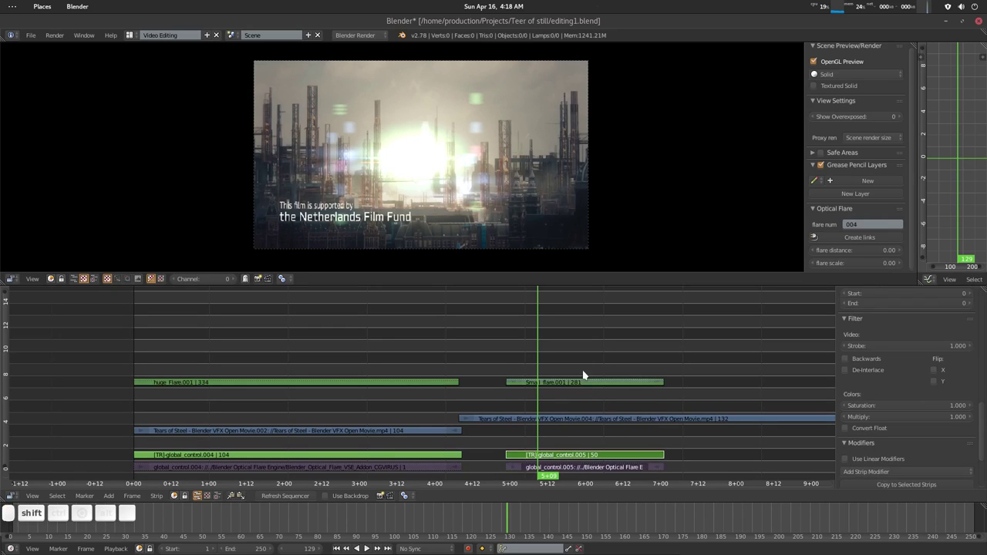
shift+right_click(583, 381)
key(g)
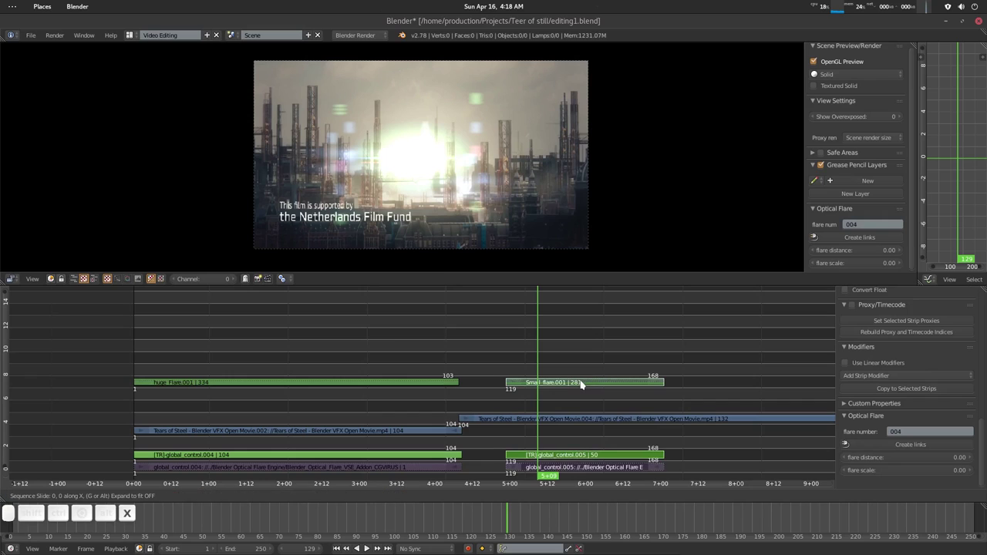
click(541, 385)
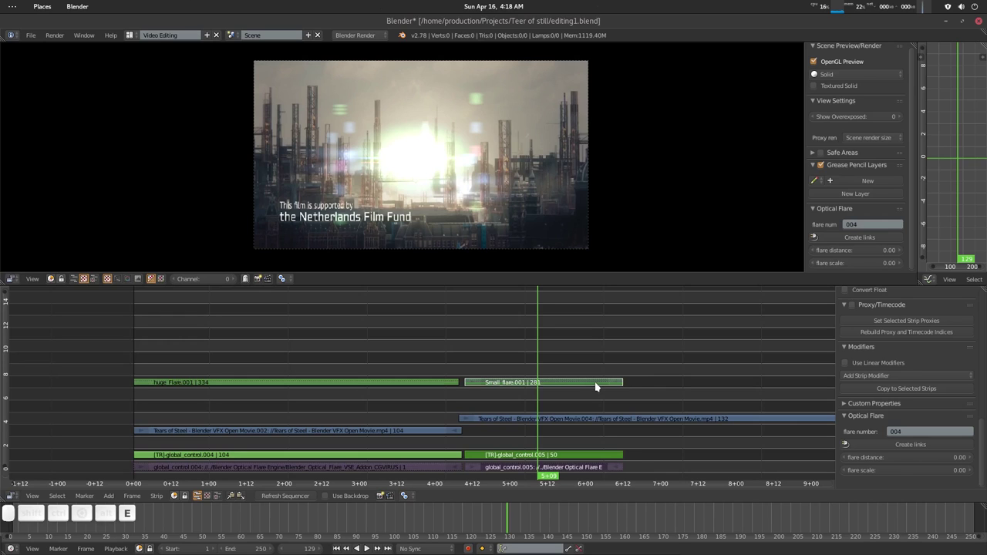
Extend the small flare and global_control.005 strips to about the end of the second footage clip and save the project
key(e)
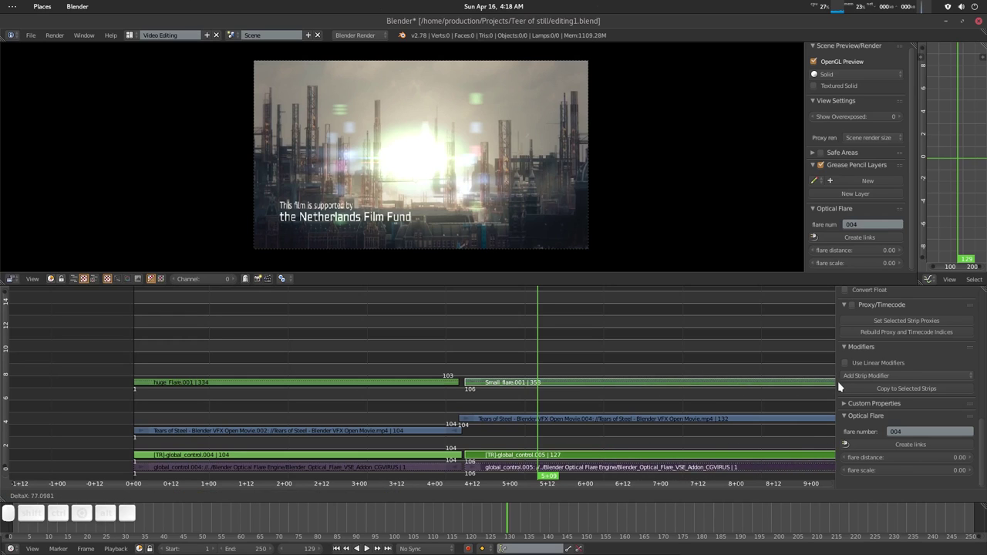
click(838, 380)
middle_drag(749, 390, 596, 363)
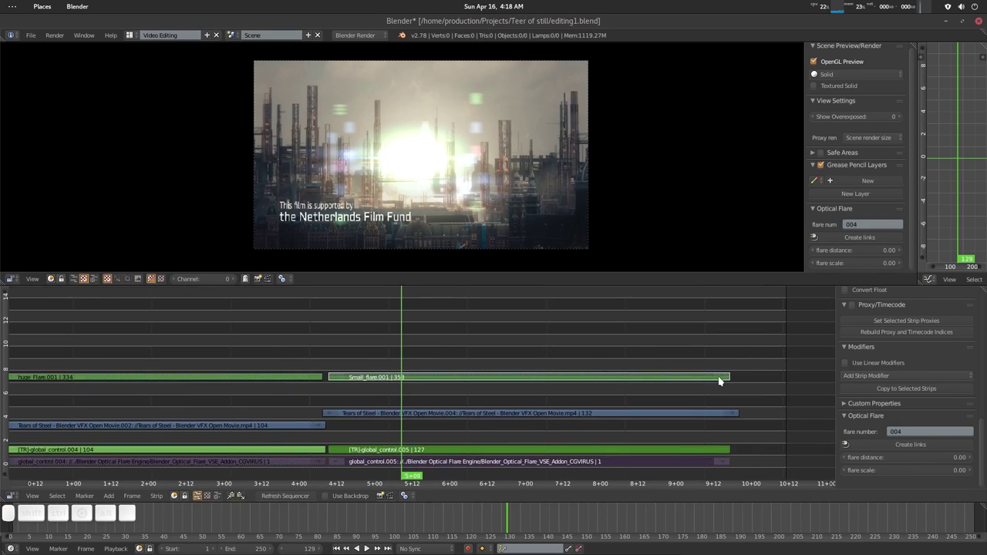
key(e)
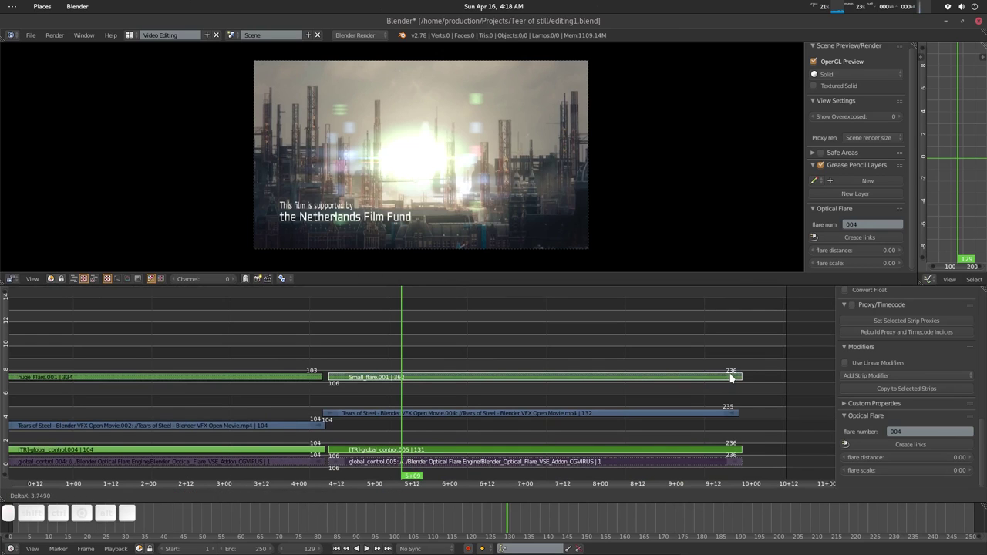
click(726, 378)
middle_drag(563, 392, 605, 404)
key(ctrl+s)
click(603, 385)
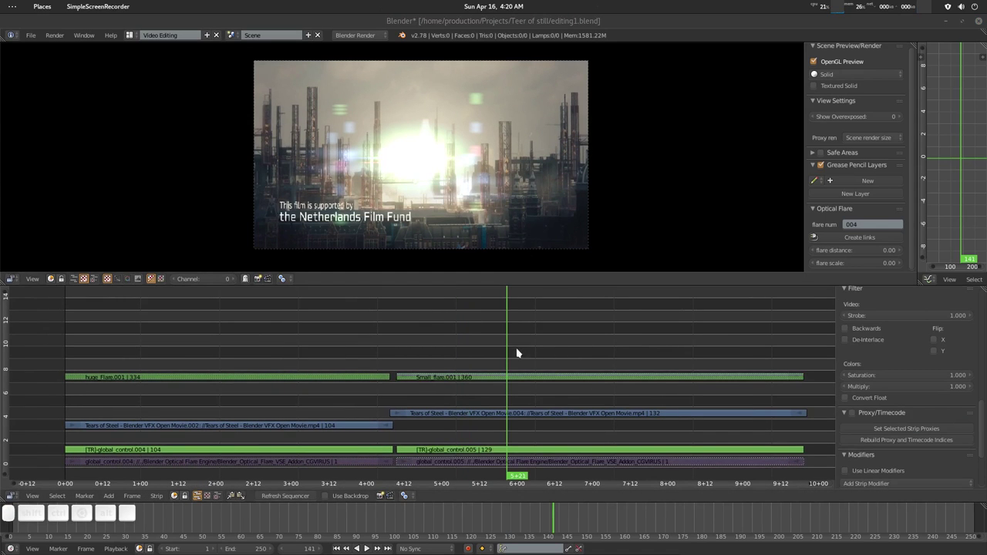
Go to frame 147, widen the preview area, and set the Optical Flare number to 005
mouse_move(517, 353)
mouse_down()
mouse_move(498, 341)
mouse_move(526, 346)
mouse_up()
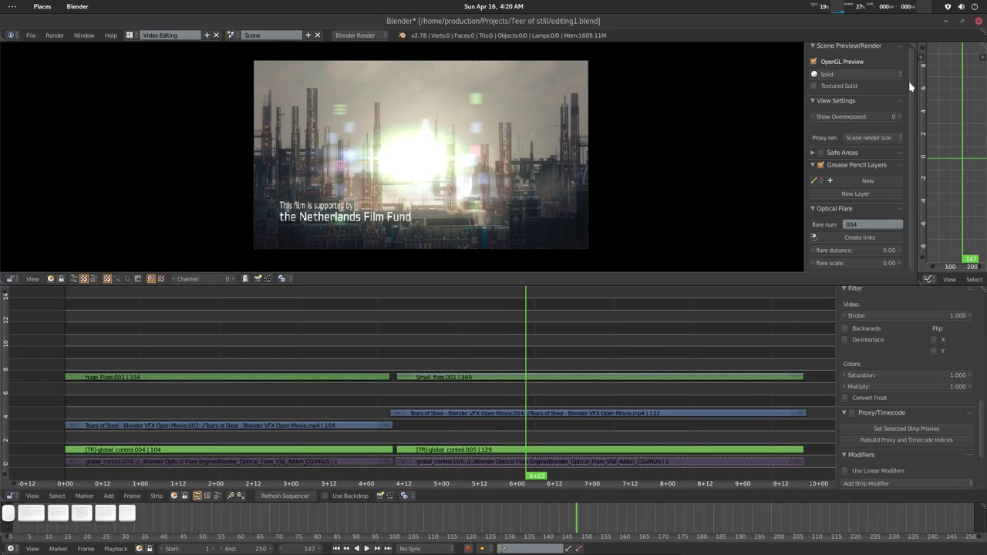
drag(913, 45, 947, 123)
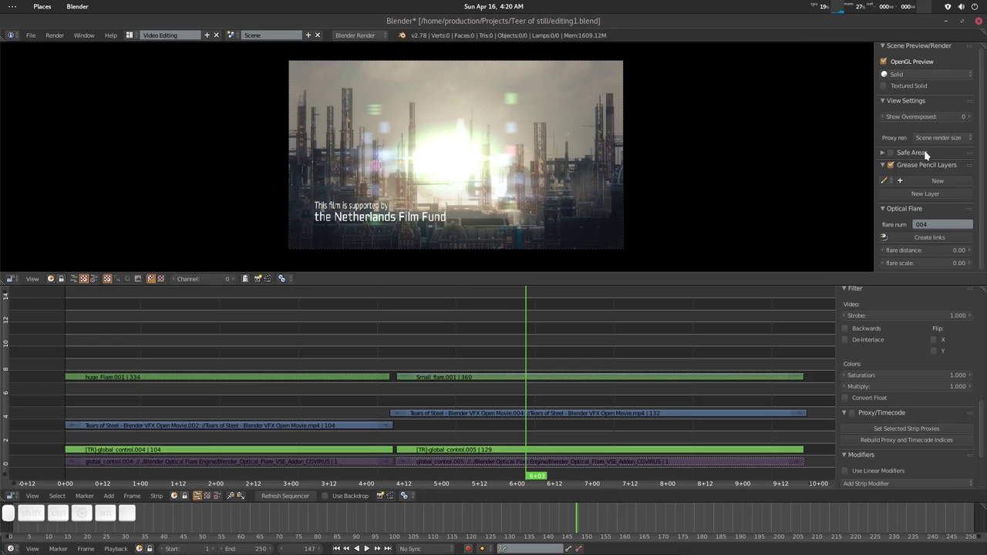
click(948, 225)
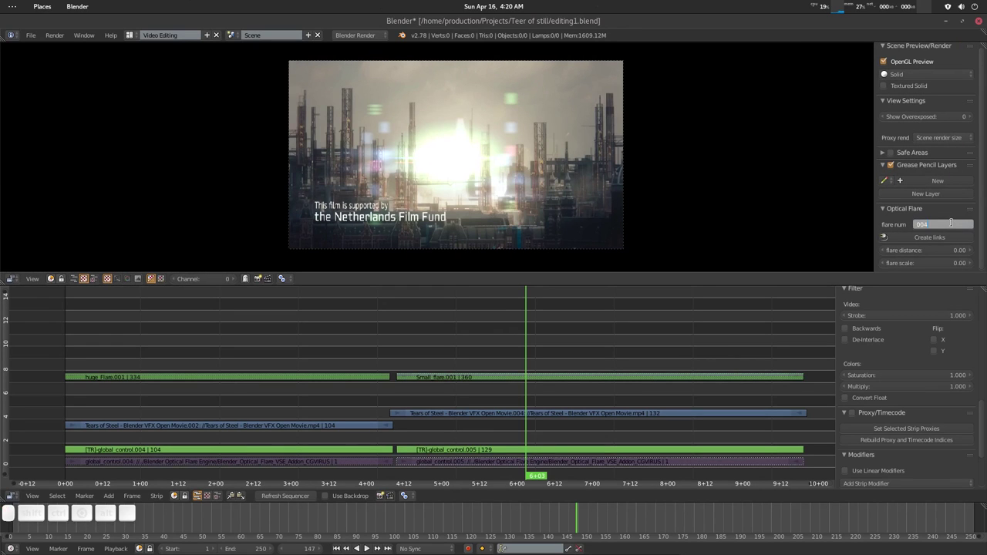
text(5)
key(Return)
Create flare links for the transform strips inside the Small_flare.001 meta strip and return to the main sequence
right_click(473, 378)
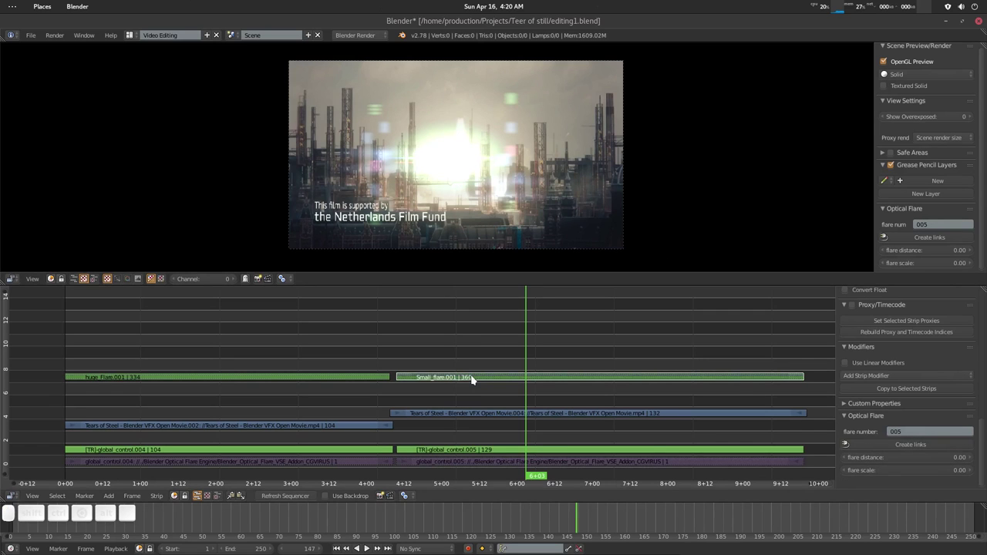
key(Tab)
middle_drag(529, 365, 392, 363)
right_click(382, 364)
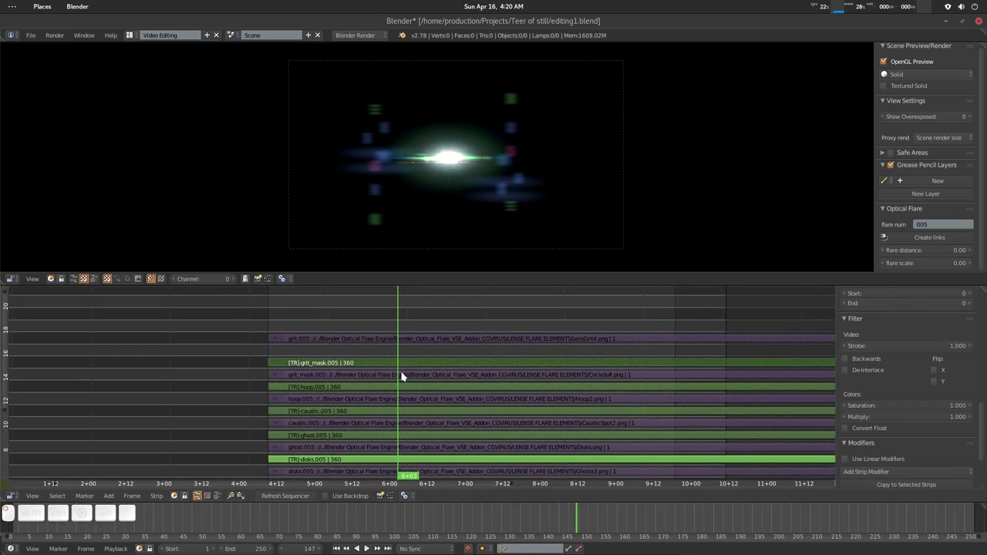
right_click(366, 390)
middle_drag(375, 426, 352, 396)
right_click(373, 394)
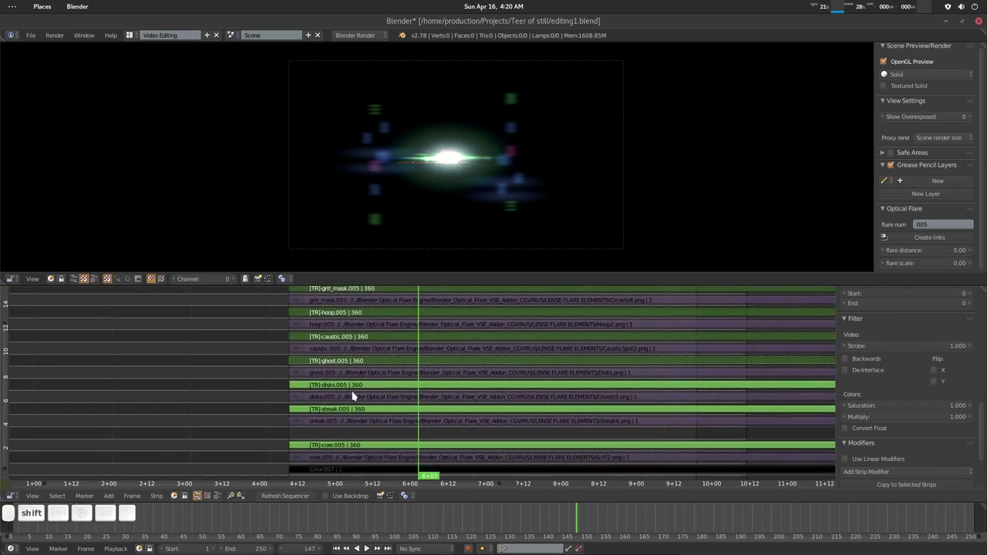
right_click(355, 388)
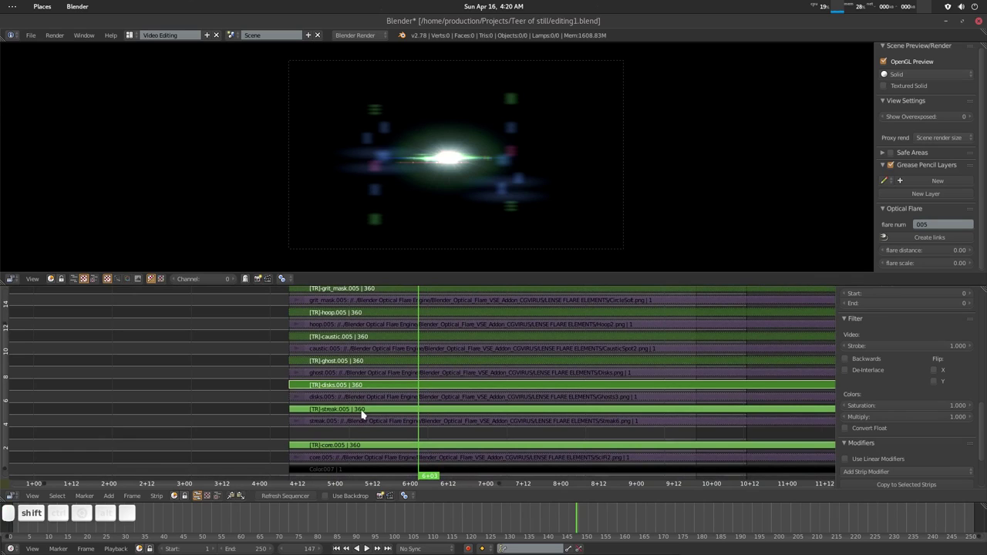
right_click(364, 412)
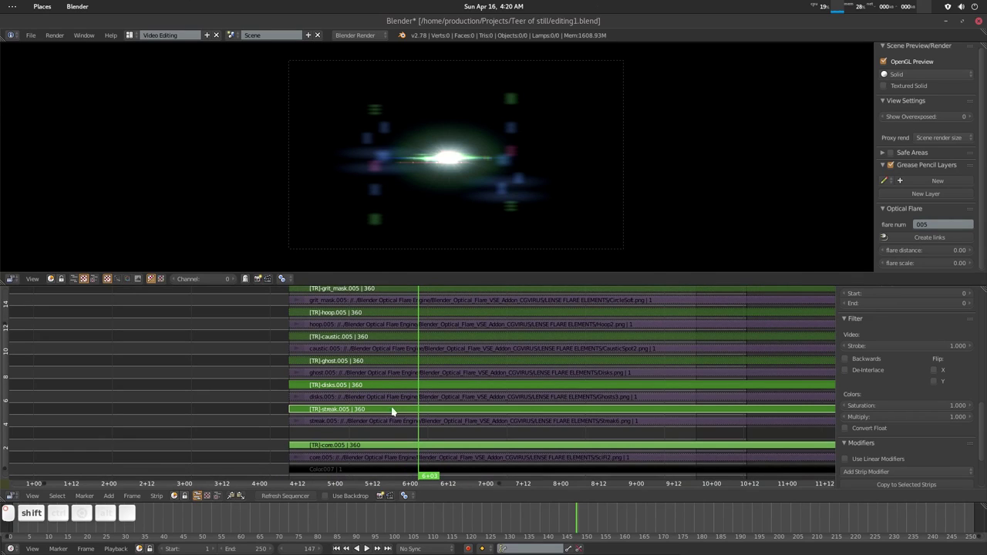
click(932, 240)
key(Tab)
key(Home)
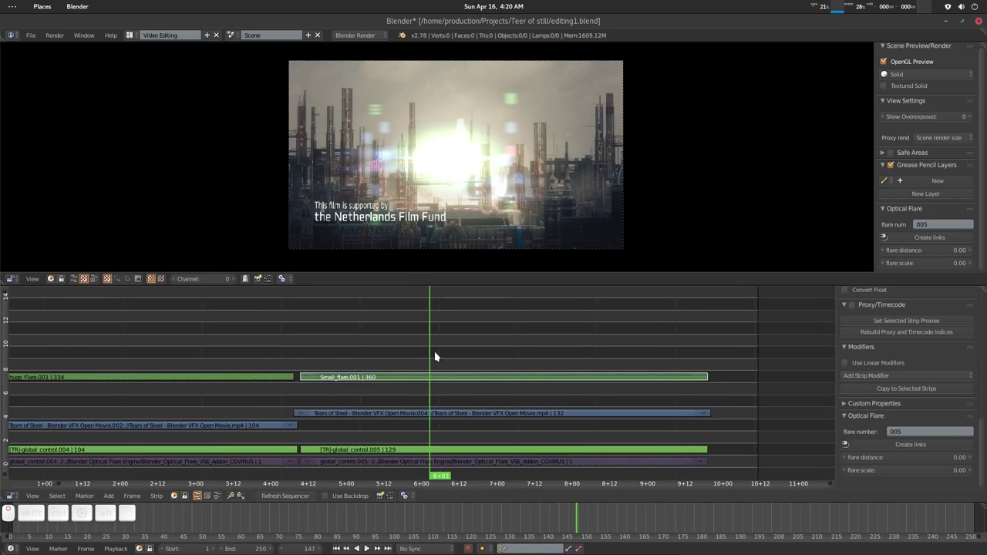
Select the [TR]-global_control.005 strip and adjust the small flare's position and scale over the bright blast
right_click(388, 454)
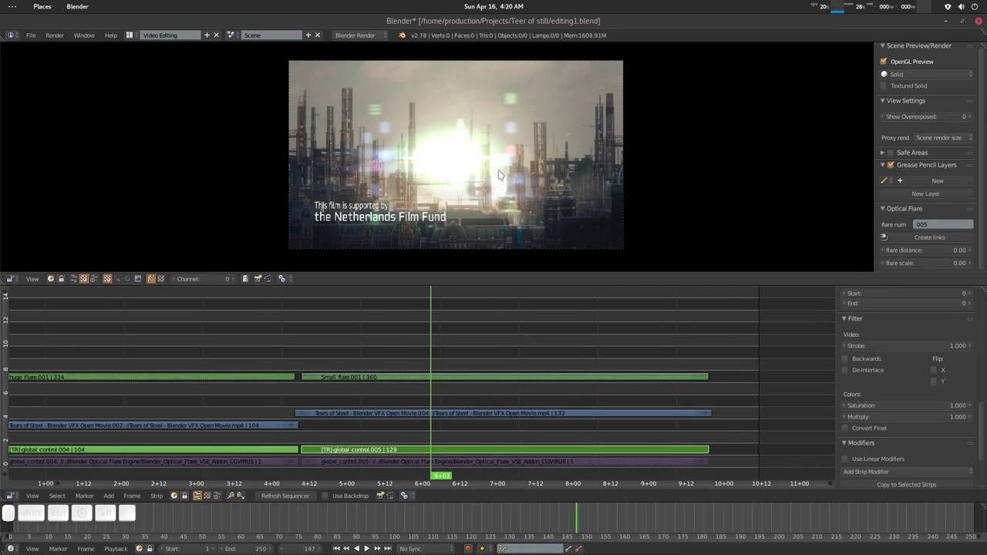
key(g)
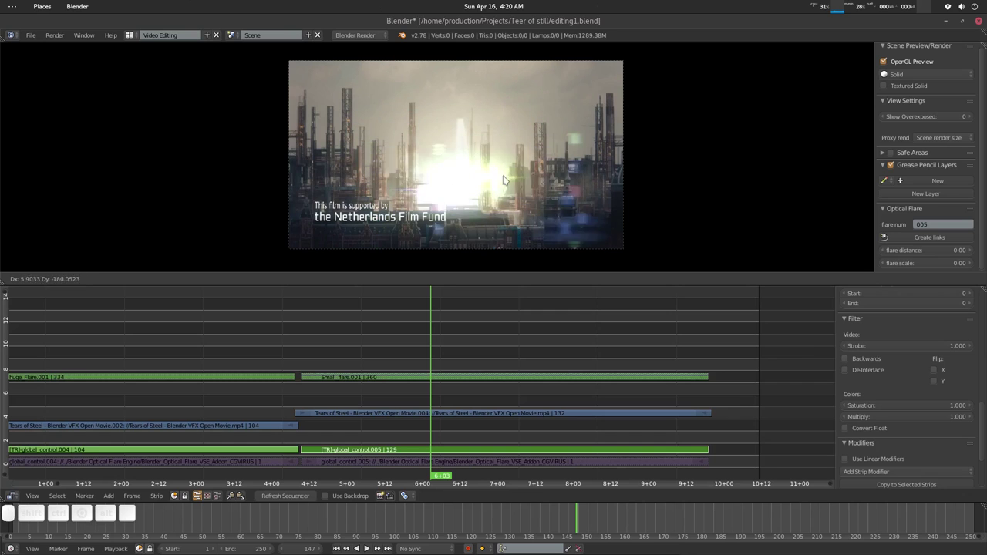
key(Escape)
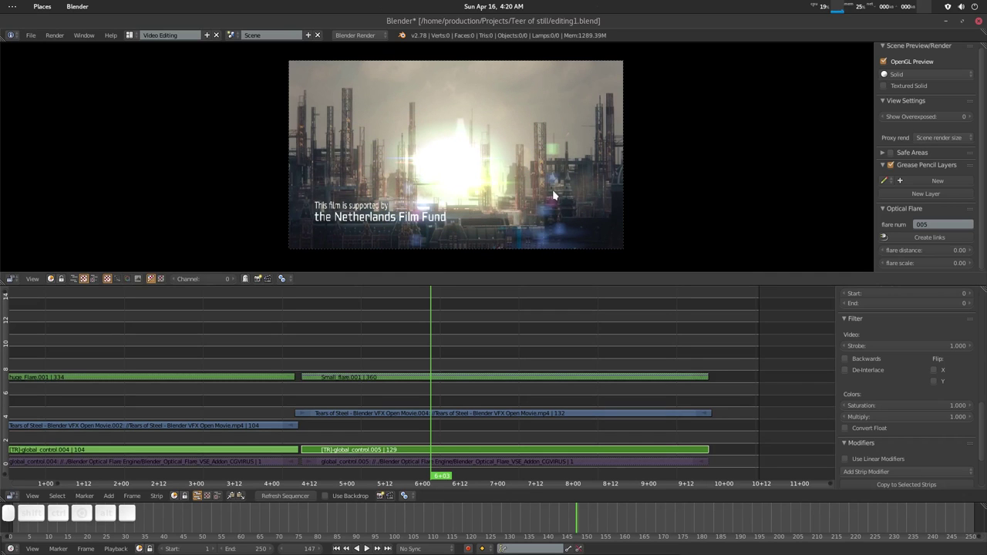
key(s)
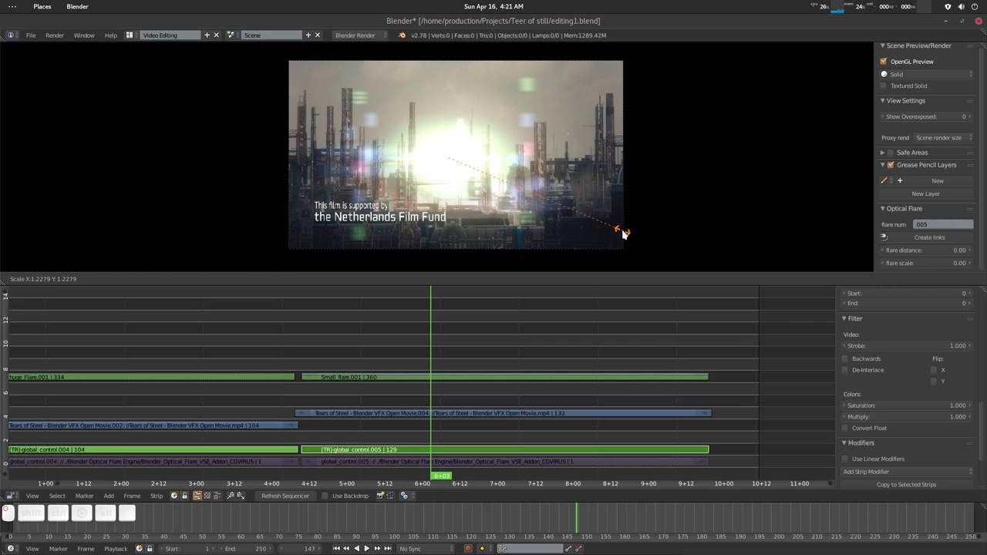
click(627, 231)
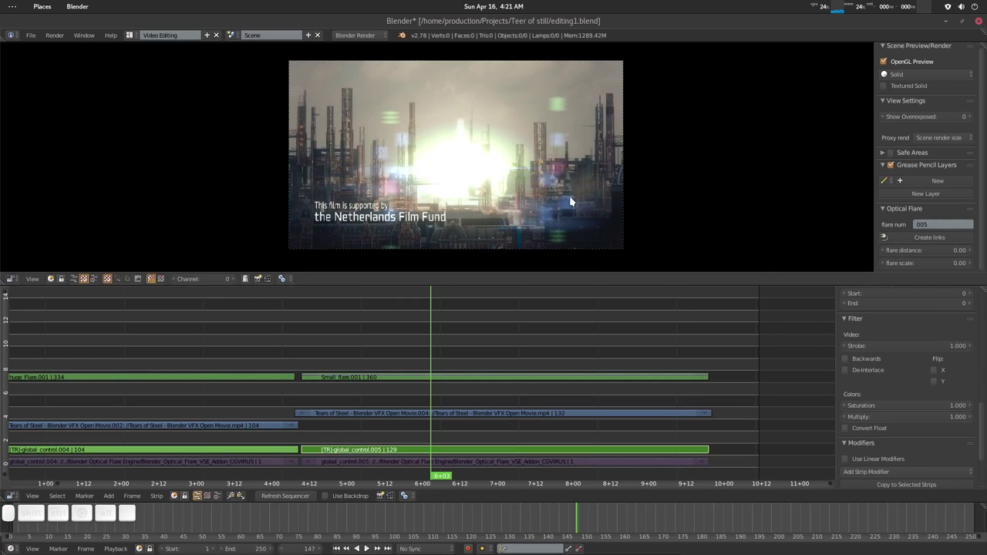
key(s)
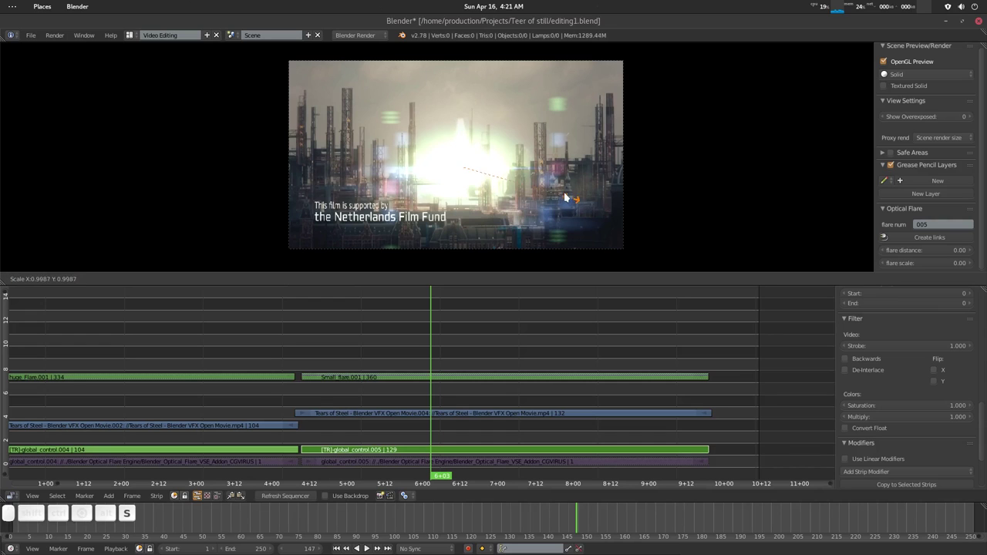
click(572, 207)
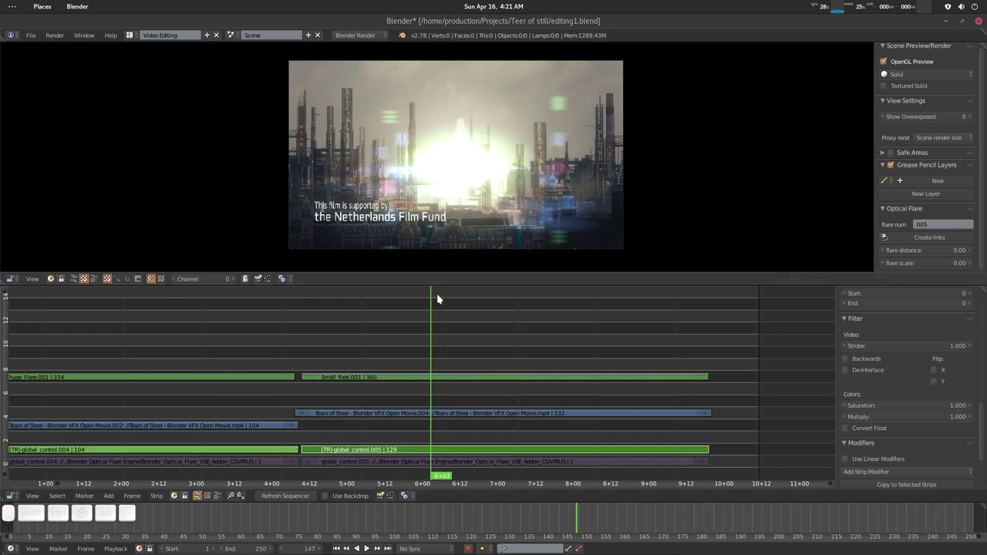
Set the global_control.005 transform strip's Multiply to 0.4
click(936, 417)
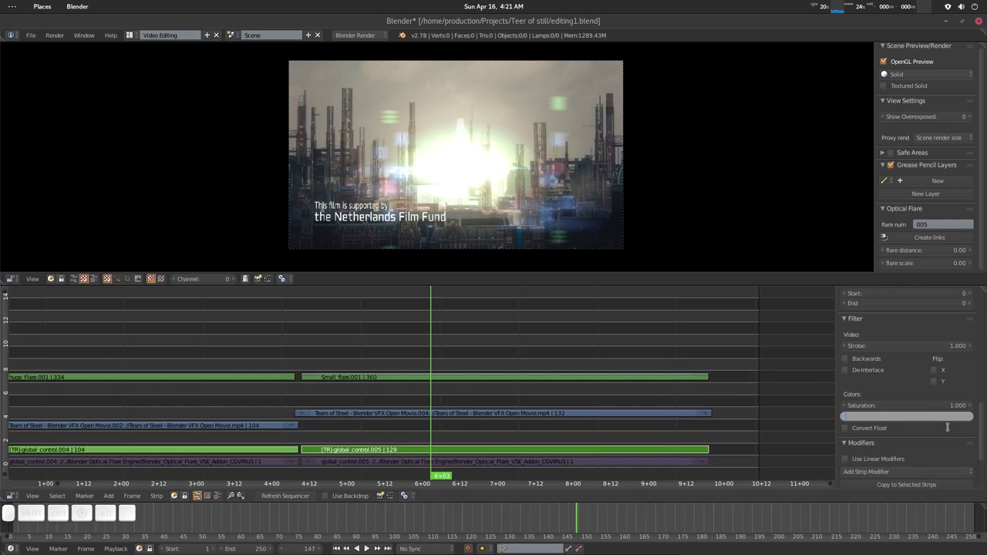
text(.4)
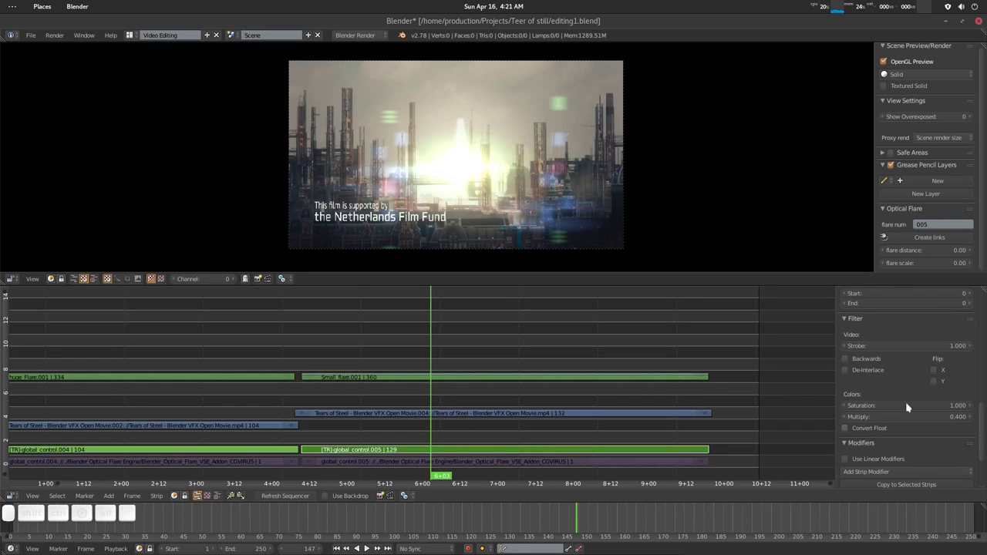
key(Return)
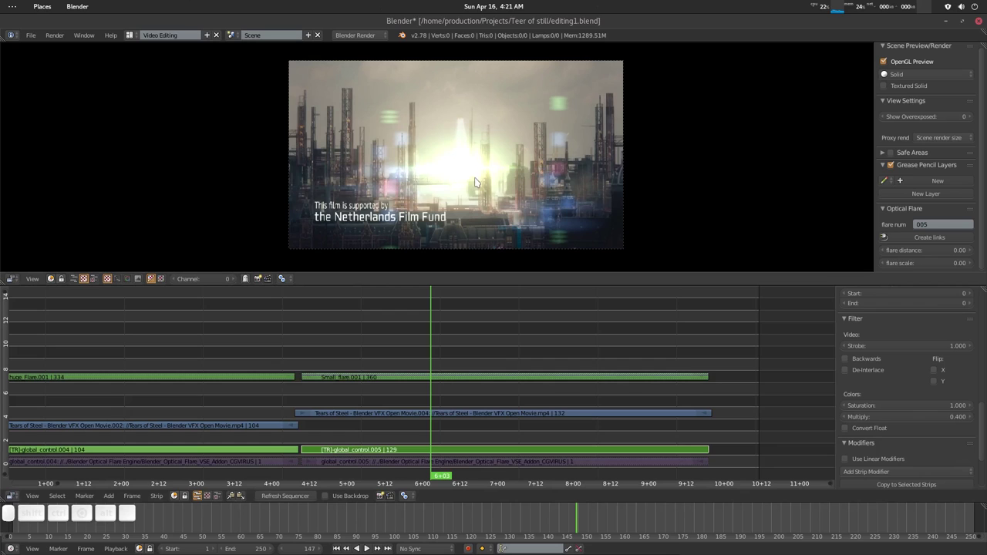
At frame 129, with Multiply at 0.8, rescale the small flare and move it down onto the base of the blast
key(Down)
key(s)
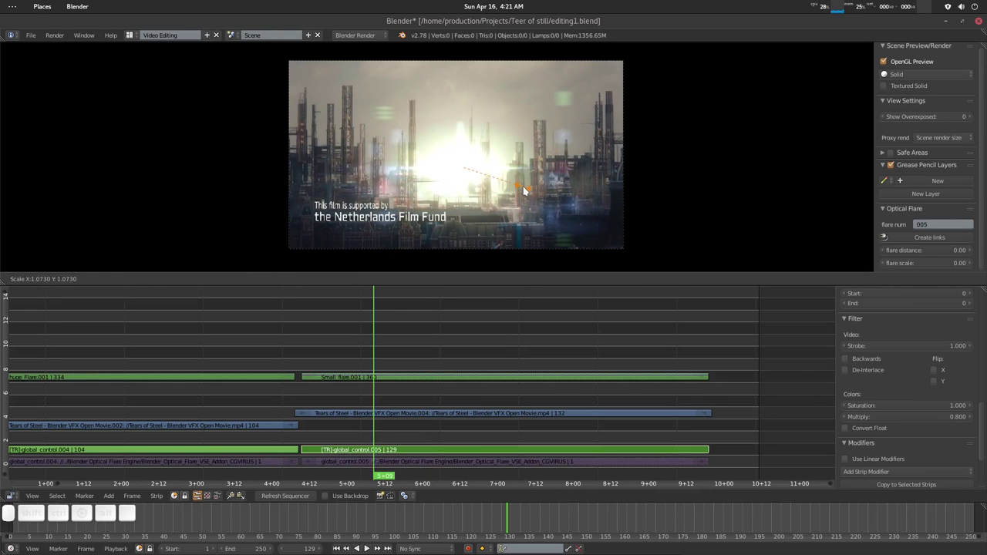
click(523, 186)
key(g)
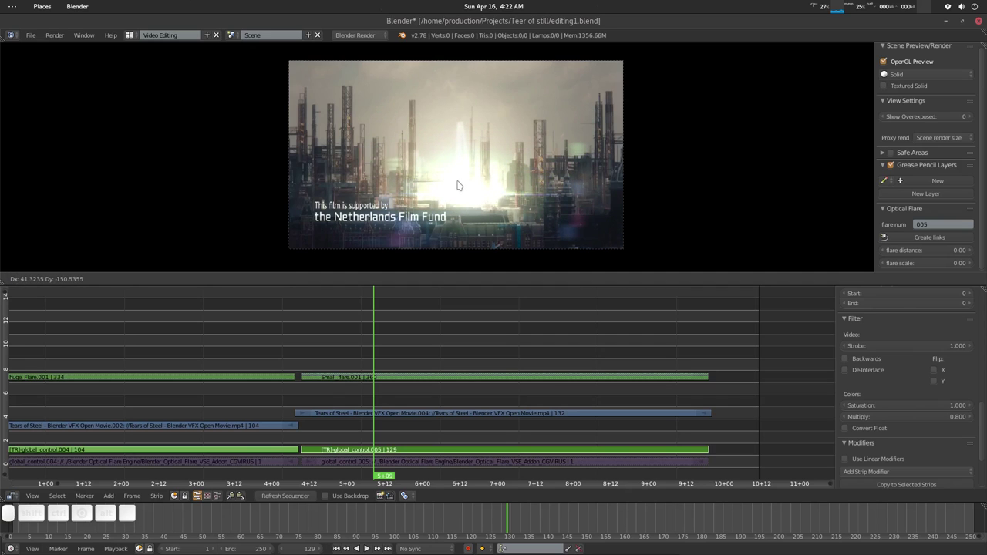
click(456, 187)
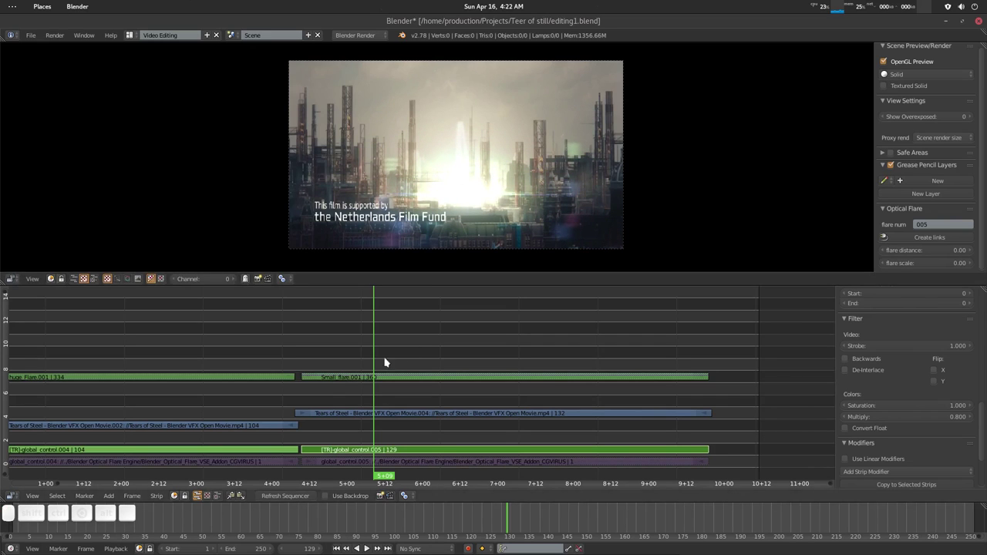
At frame 115, insert Location and Scale keyframes for the global_control.005 transform strip
mouse_move(337, 350)
mouse_down()
mouse_move(315, 349)
mouse_move(330, 351)
mouse_up()
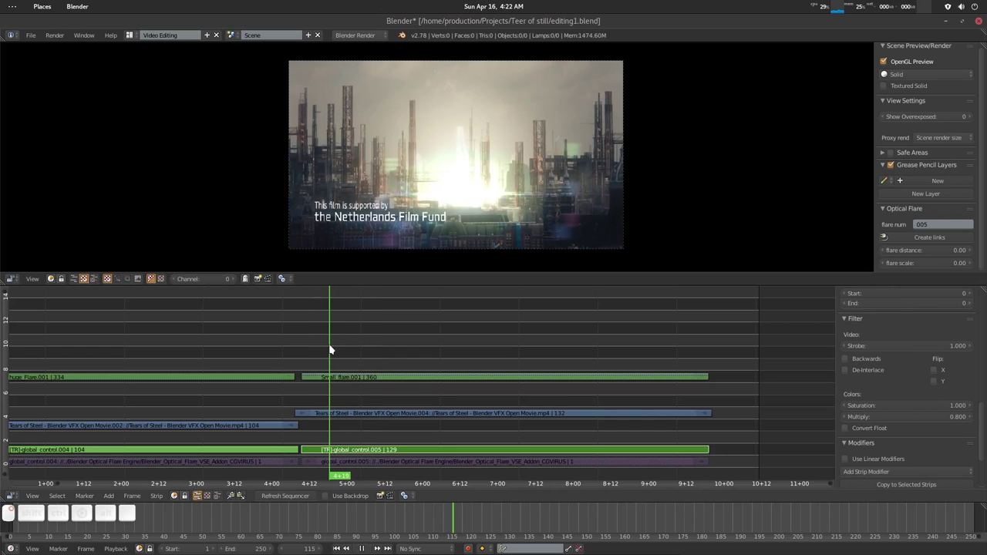
key(i)
click(478, 192)
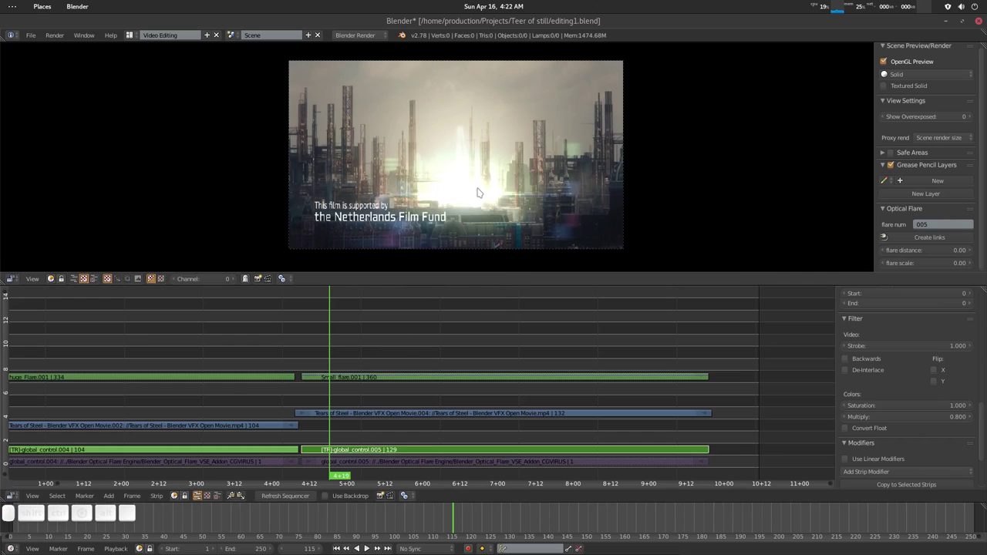
key(i)
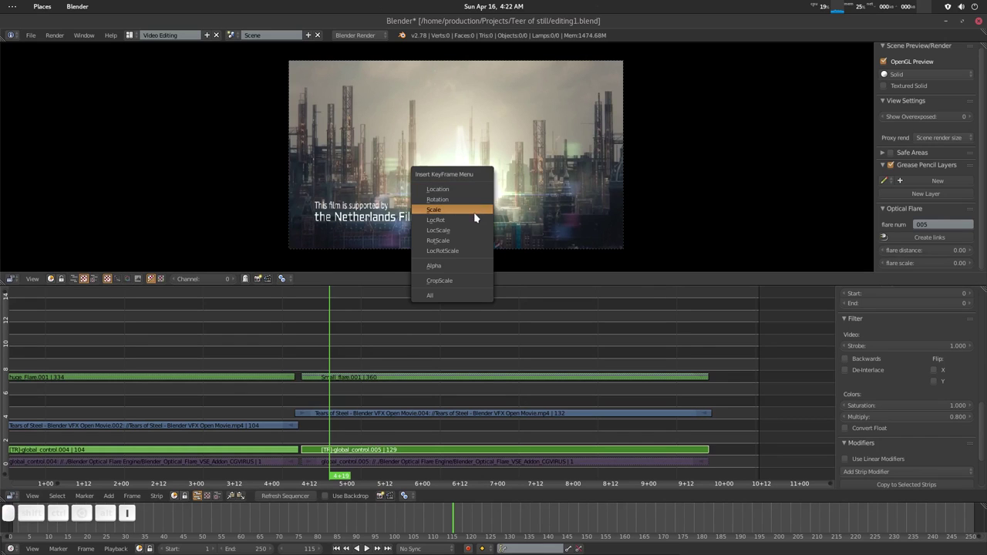
click(475, 215)
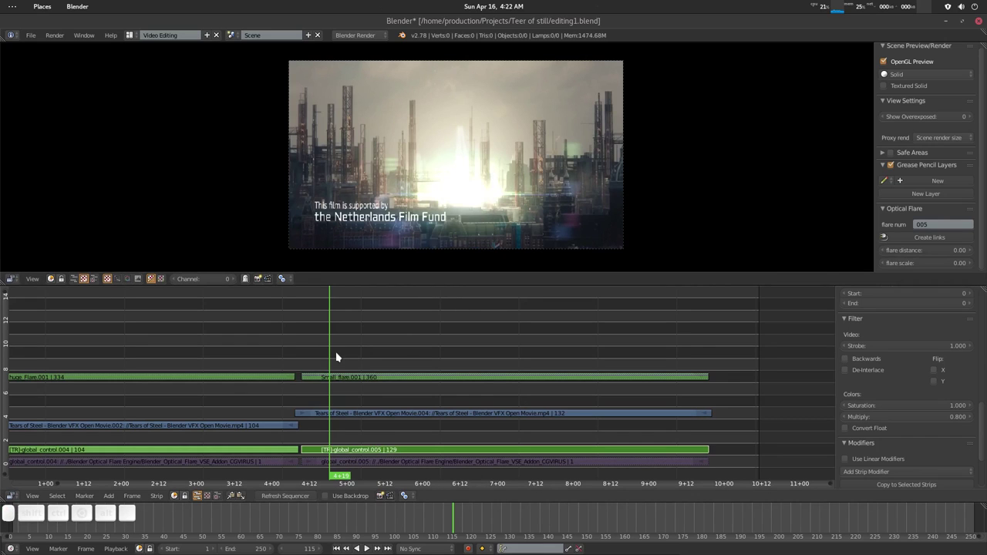
At frame 228, move the small flare up to the upper part of the blast and enlarge it about 1.58 times
key(alt+a)
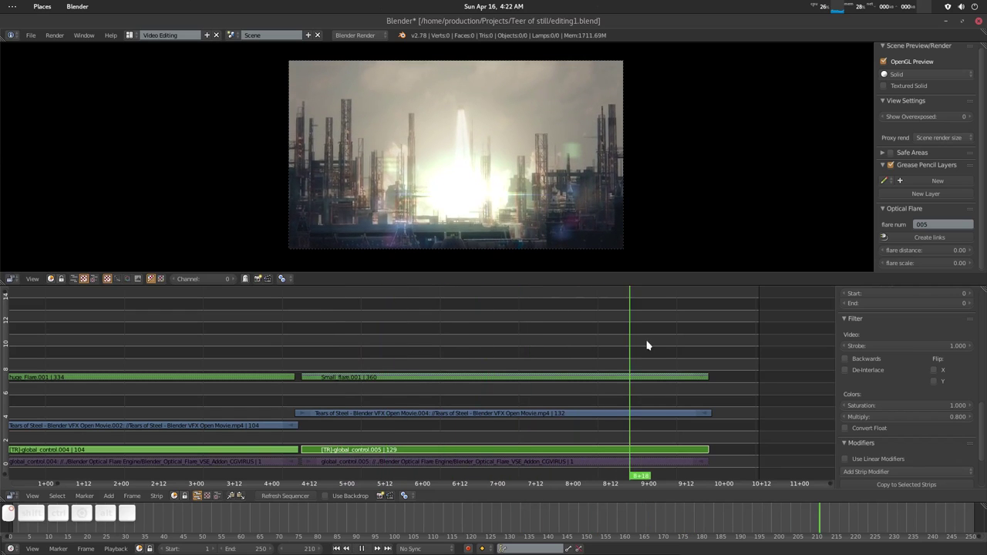
key(alt+a)
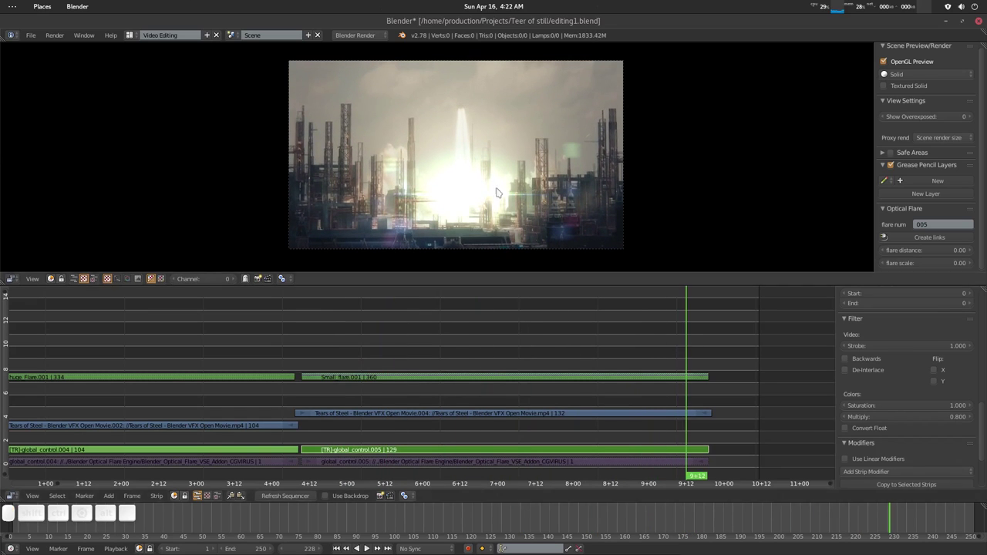
key(g)
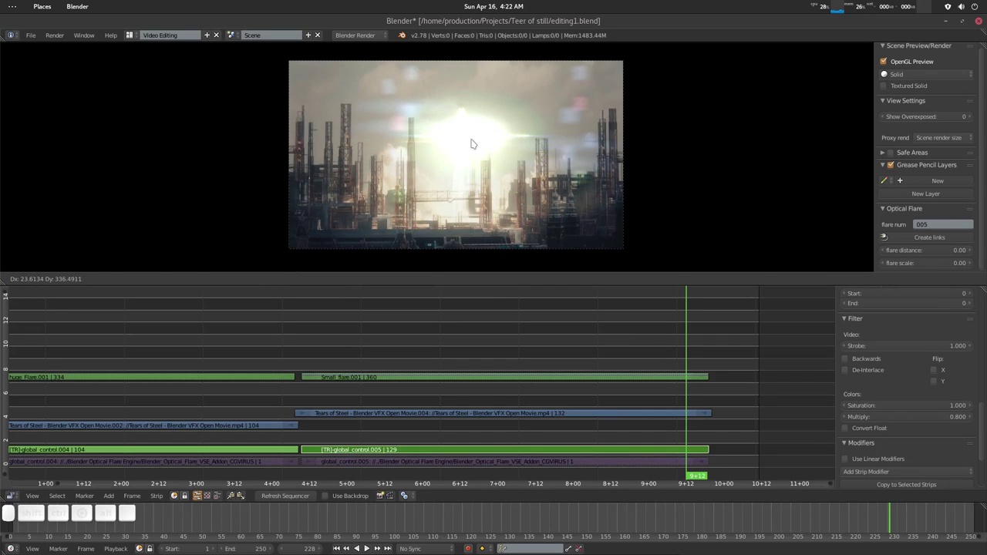
click(468, 145)
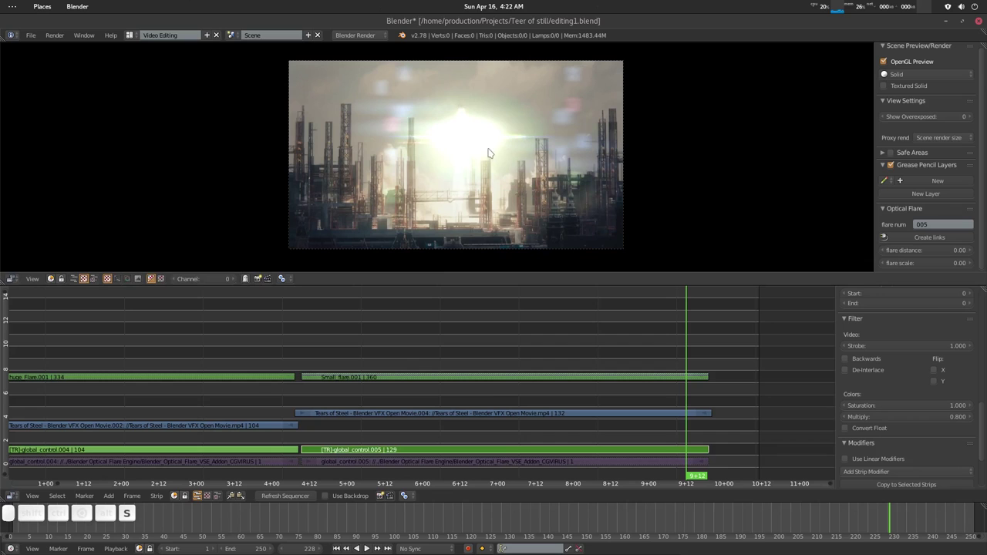
key(s)
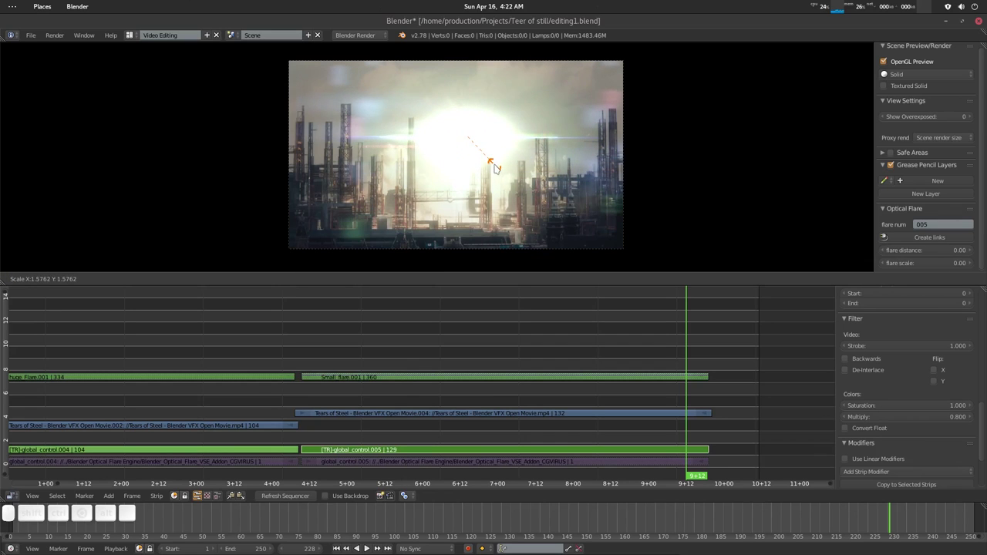
click(495, 168)
At frame 228, insert Scale and Location keyframes for the global_control.005 transform strip
key(i)
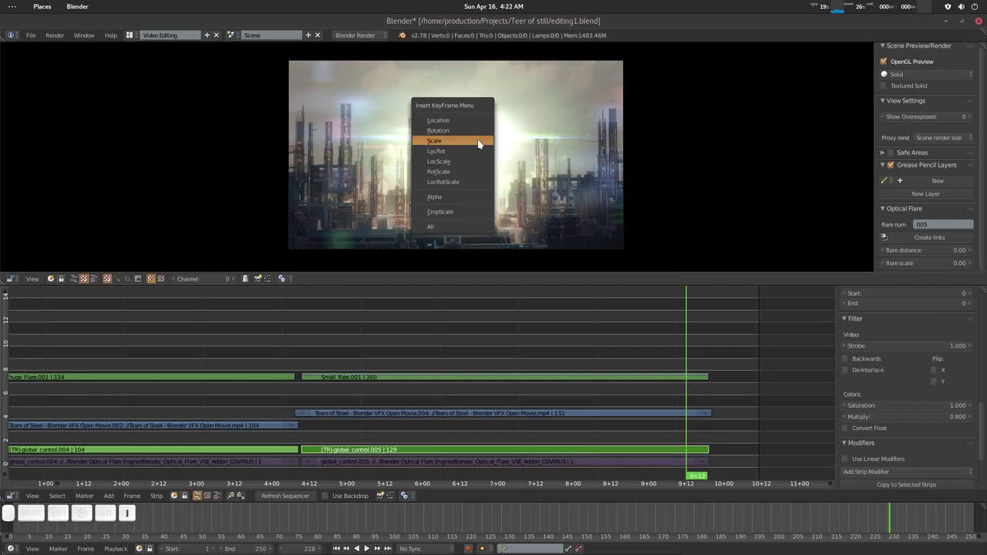
key(Escape)
key(i)
click(472, 131)
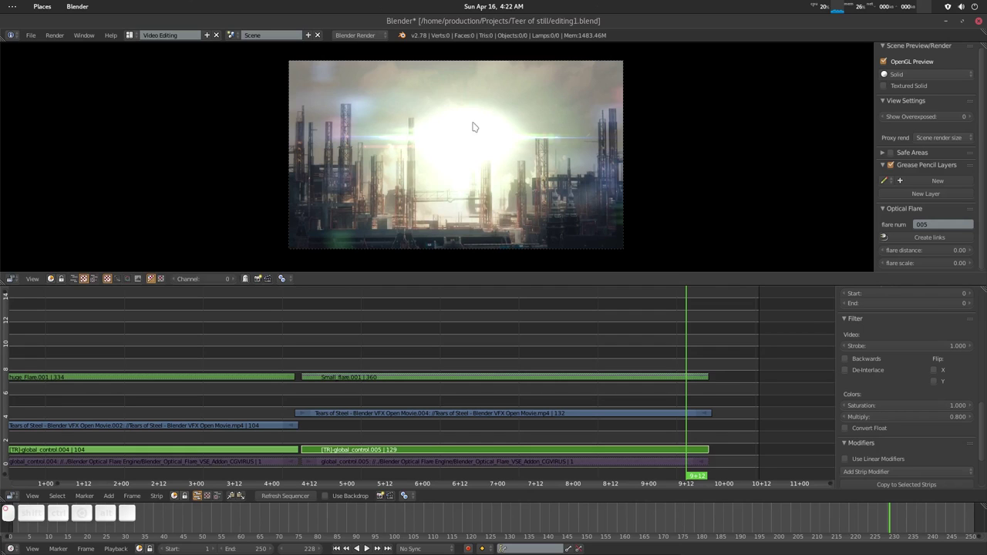
Play back the small flare's animation, limiting the preview range to frames 125 to 210
key(shift+alt+a)
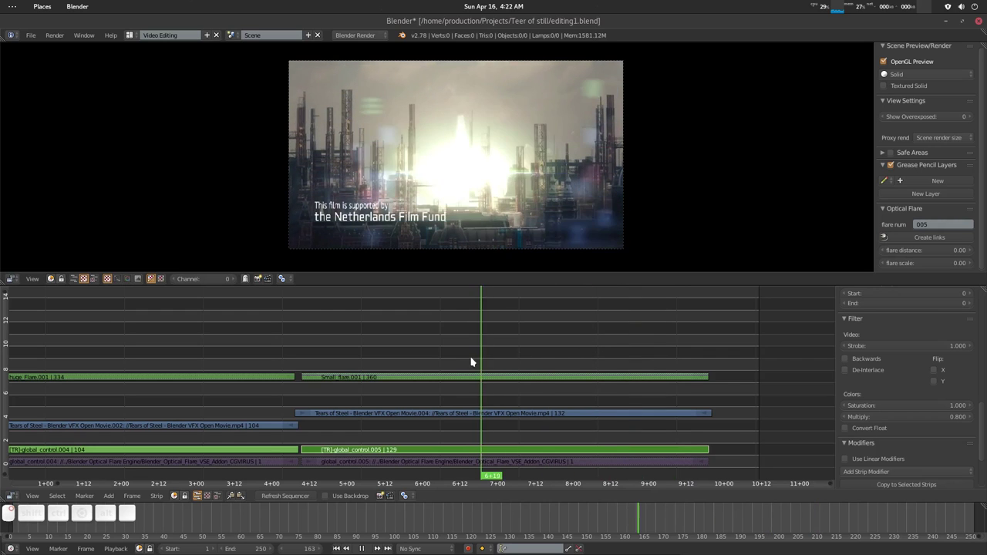
key(alt+a)
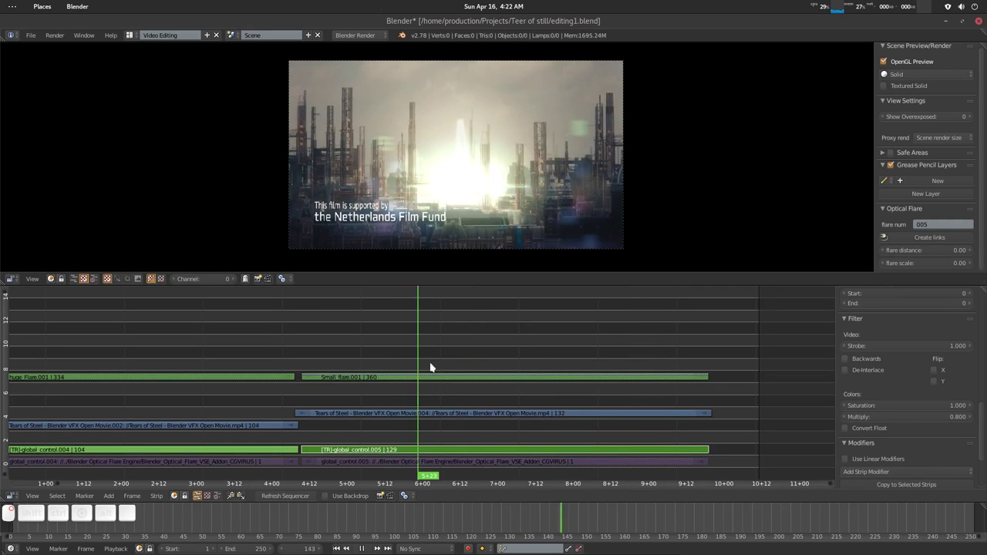
drag(515, 353, 415, 362)
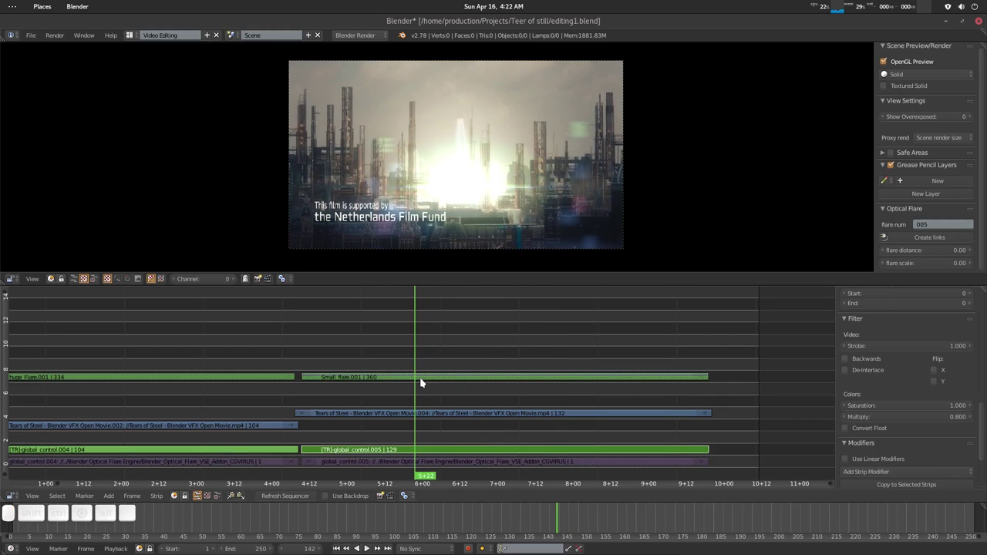
key(b)
drag(359, 312, 631, 478)
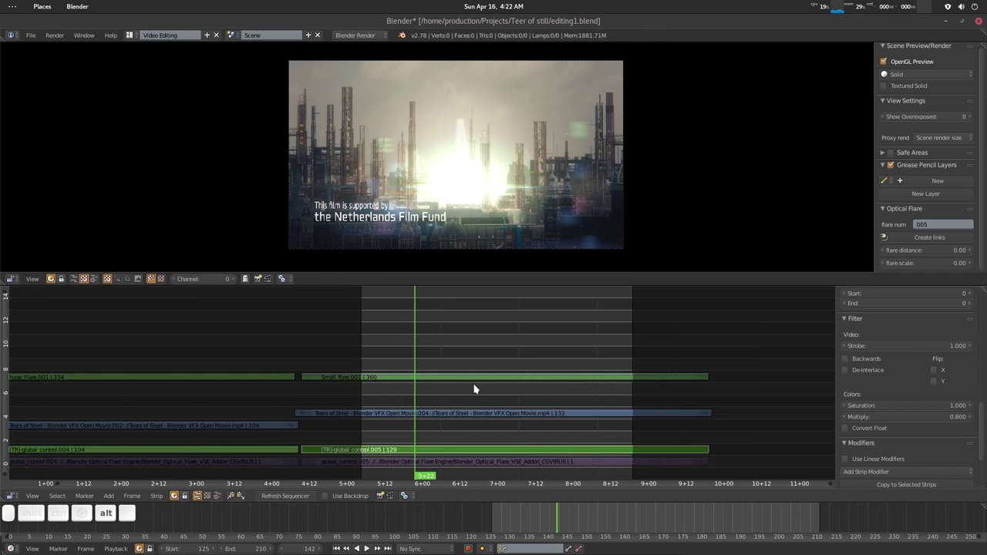
key(alt+a)
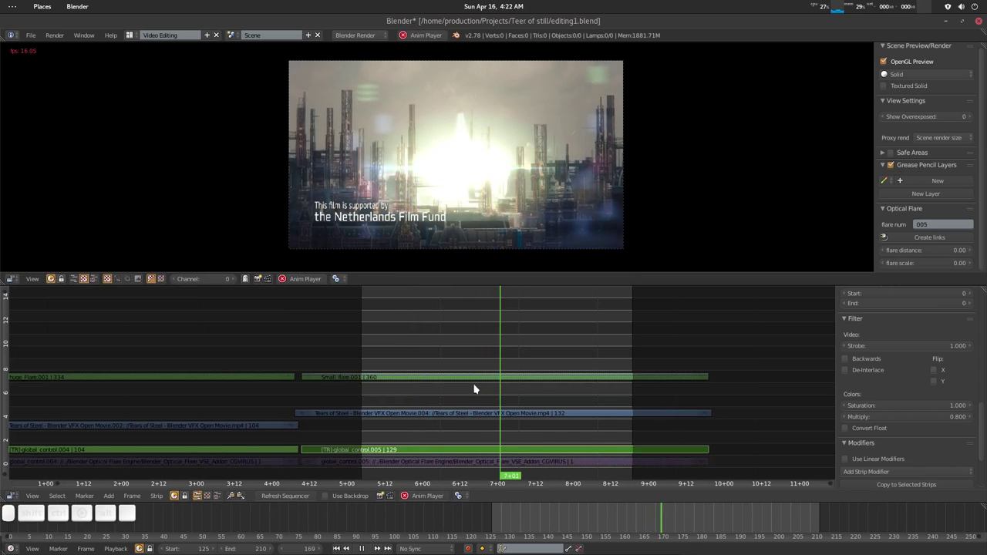
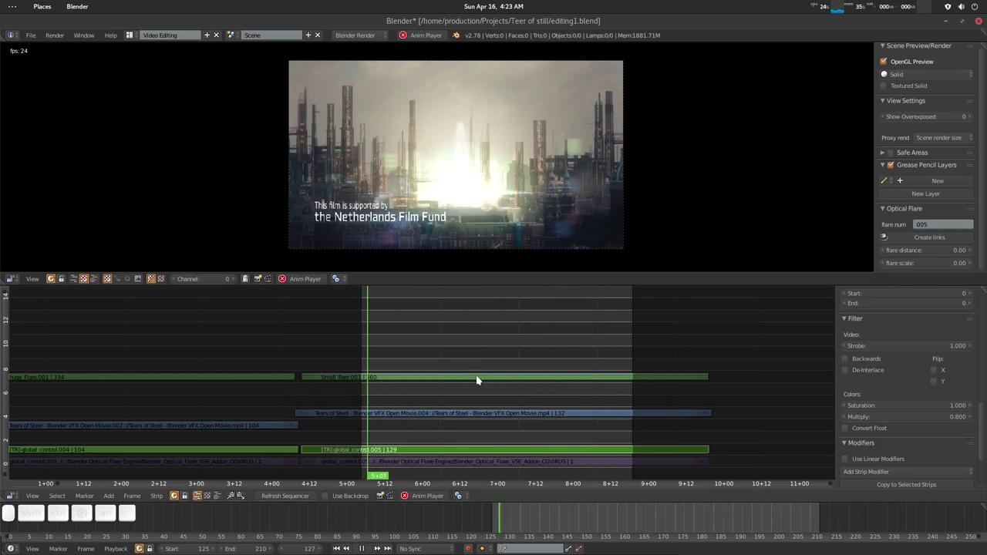
key(alt+a)
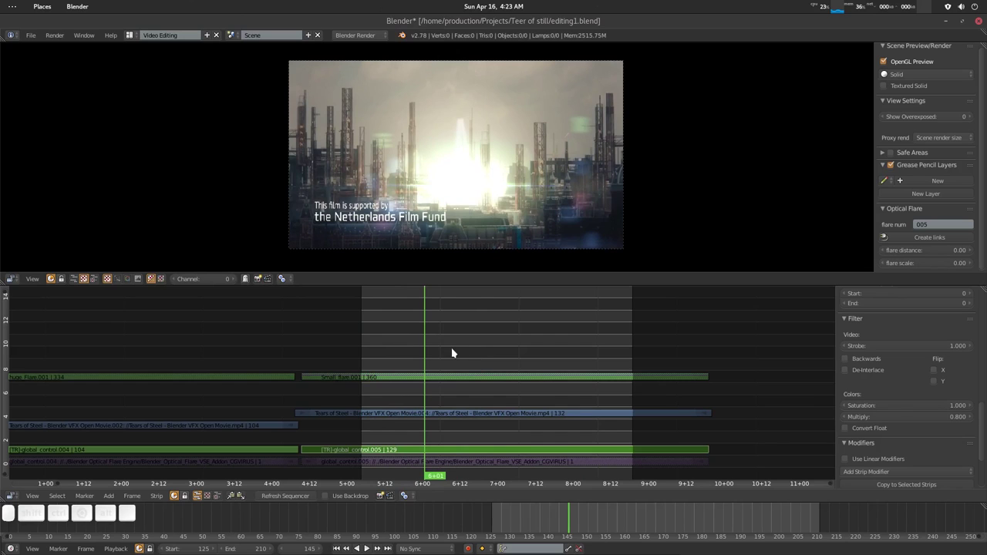
Clear the preview range, play back frames 35 to 73 of the huge flare, and clear that range as well
key(alt+p)
middle_drag(211, 422, 415, 388)
key(p)
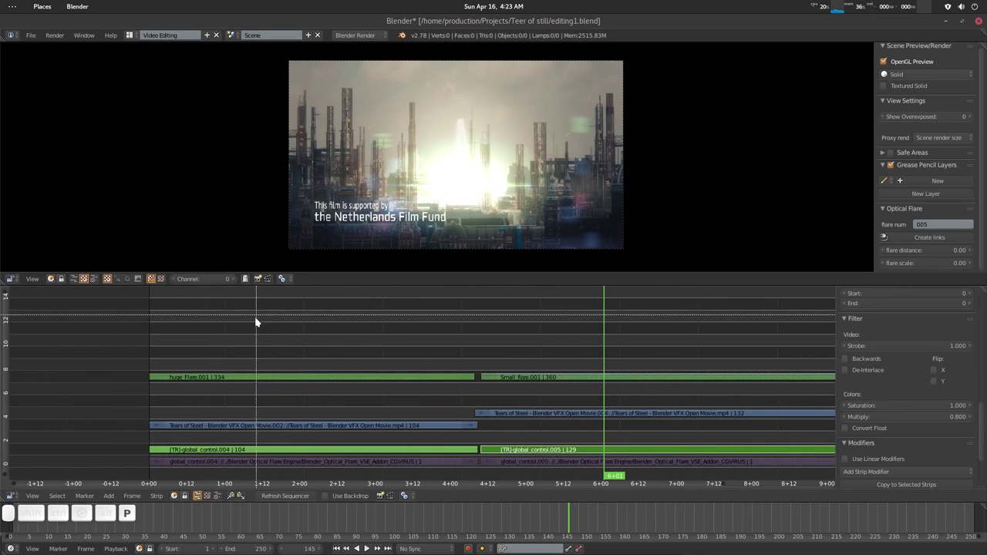
mouse_move(256, 316)
mouse_down()
mouse_move(328, 452)
mouse_move(373, 478)
mouse_move(379, 462)
mouse_up()
drag(290, 340, 259, 337)
key(alt+a)
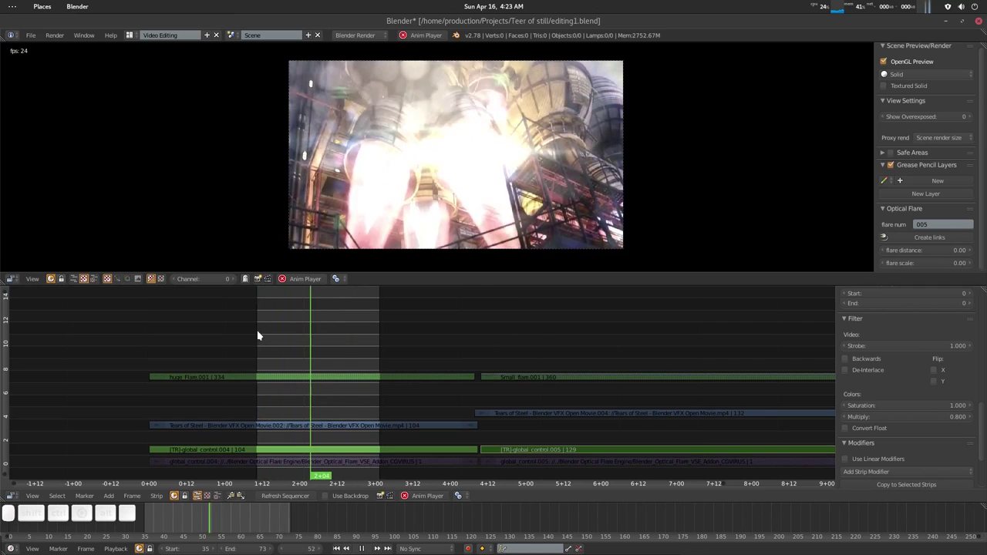
key(alt+a)
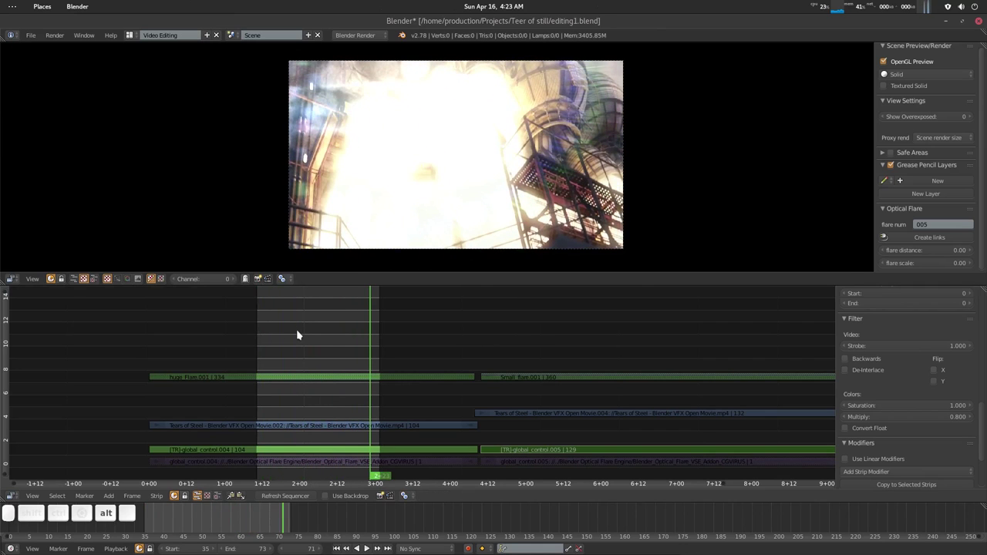
key(alt+p)
key(alt+a)
drag(375, 321, 789, 328)
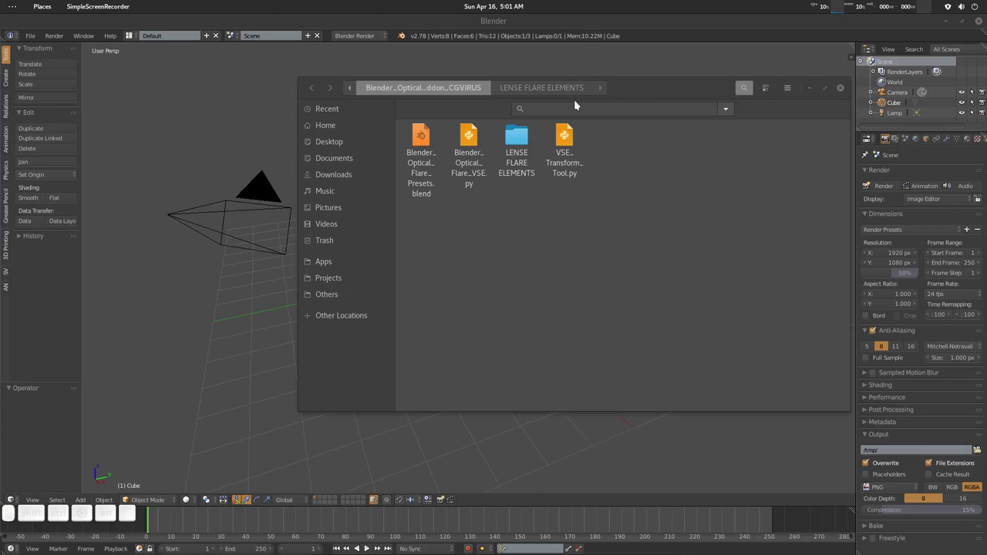
Load Blender_Optical_Flare_Presets.blend from the file manager into Blender and close the user preferences window
drag(630, 95, 844, 103)
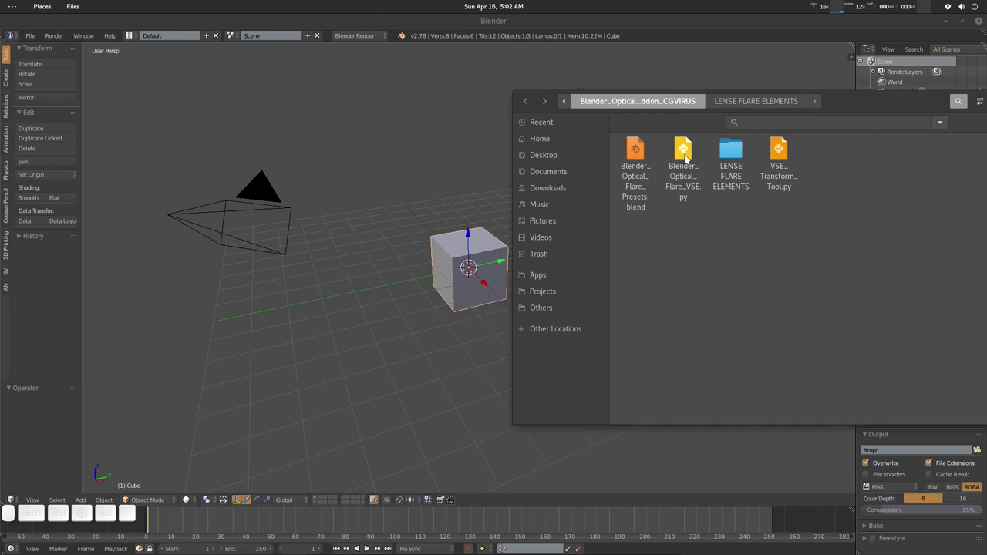
drag(635, 151, 298, 186)
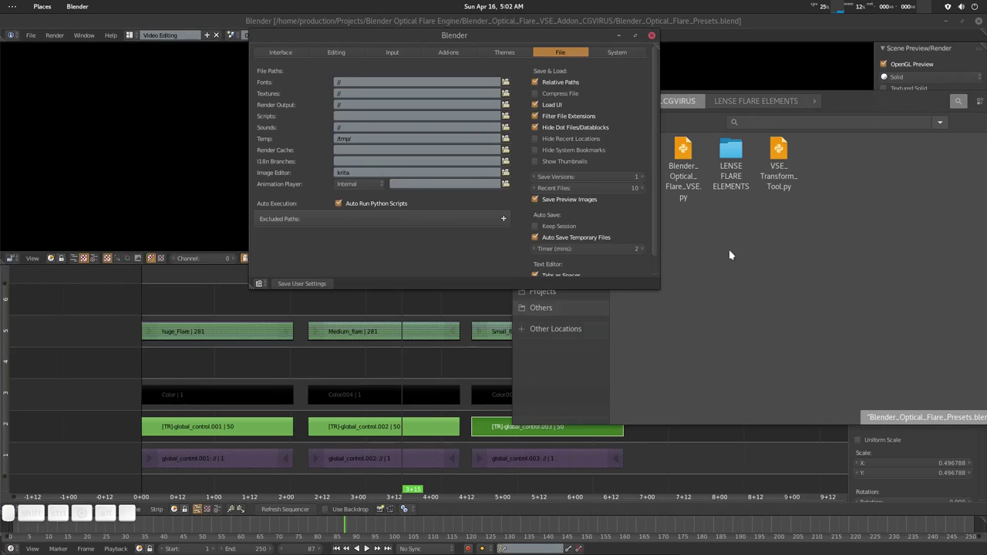
click(651, 36)
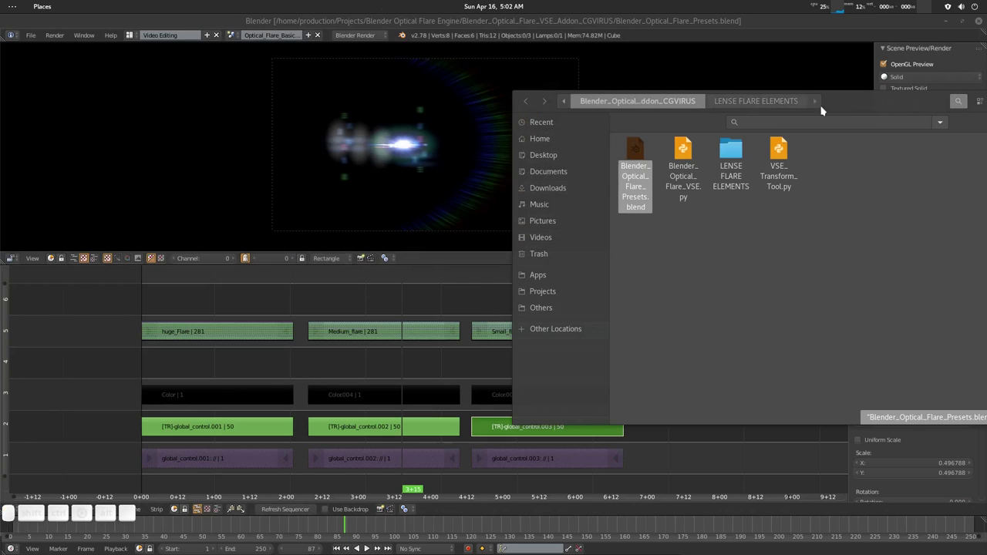
Duplicate the huge_Flare preset with its color and global_control.001 strips, placing the copy after the small flare from frame 167
click(223, 397)
click(229, 454)
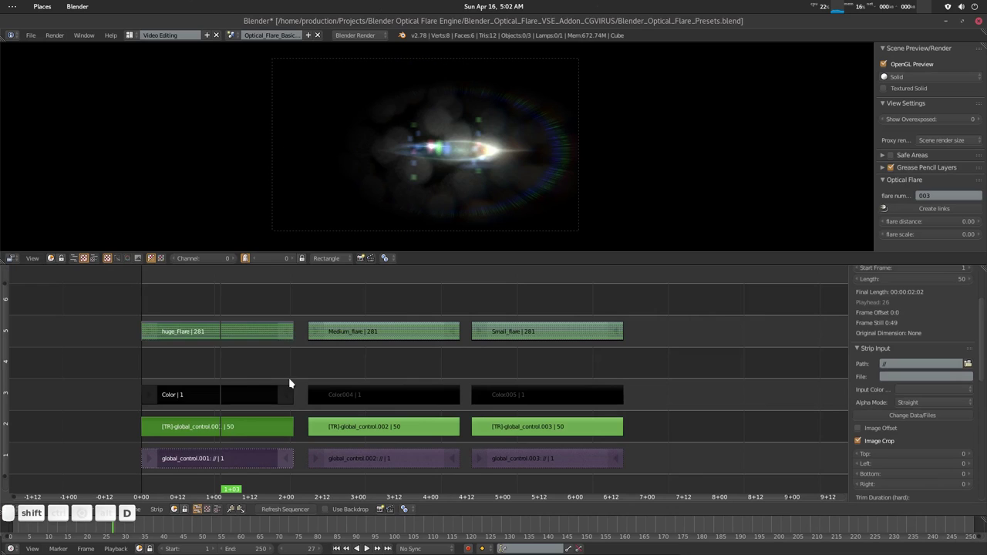
key(shift+d)
click(736, 388)
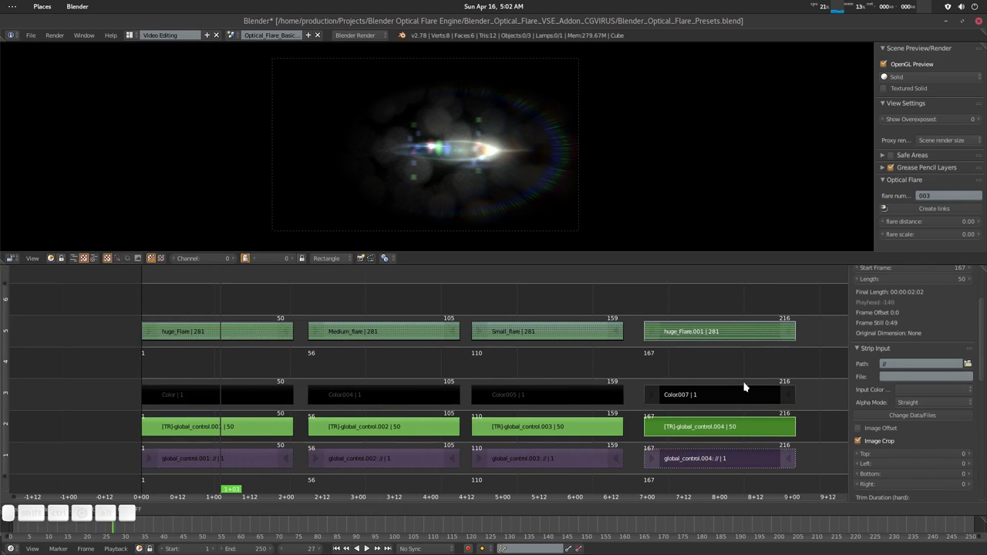
click(746, 381)
Set the playhead to frame 184 and open the huge_Flare.001 meta strip for editing
middle_drag(750, 360, 607, 309)
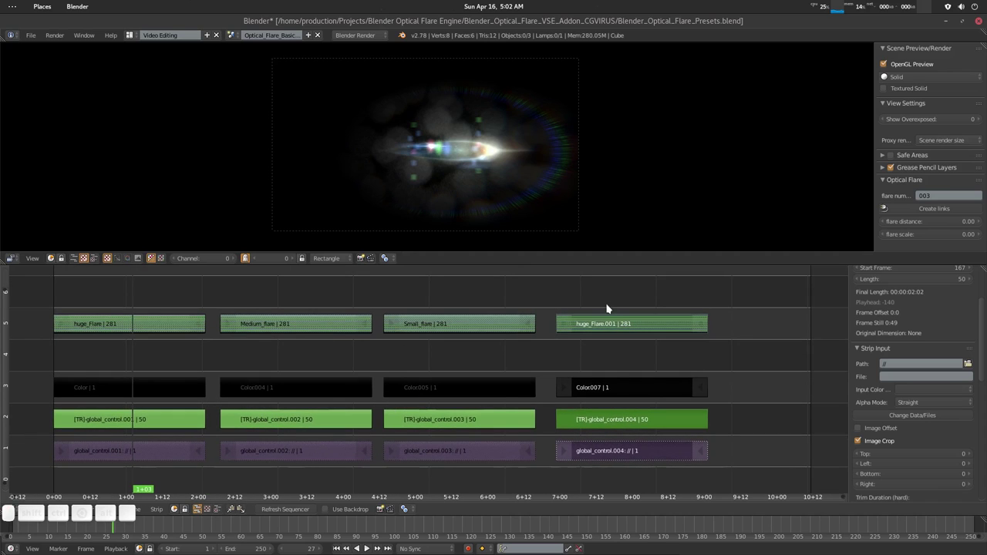
click(607, 303)
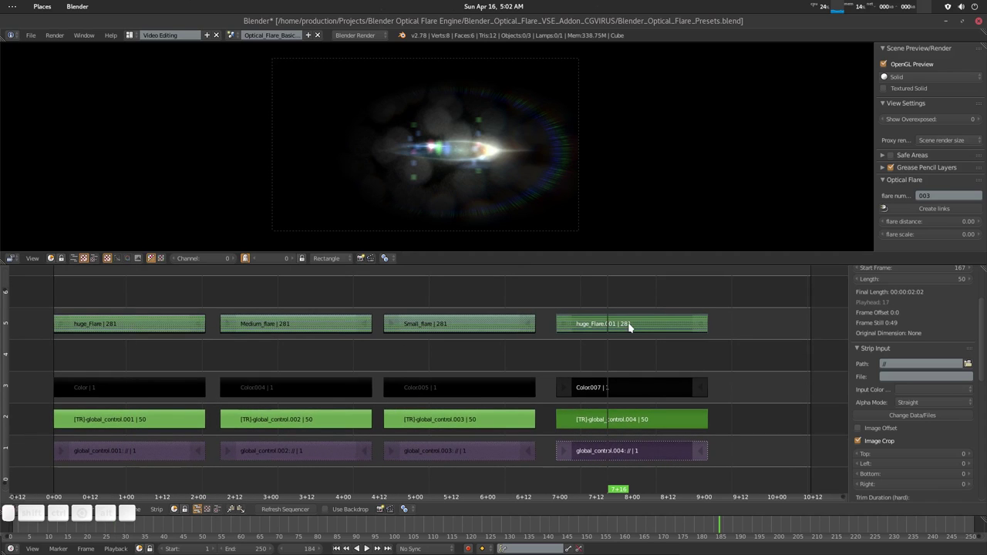
right_click(630, 327)
key(Tab)
key(Home)
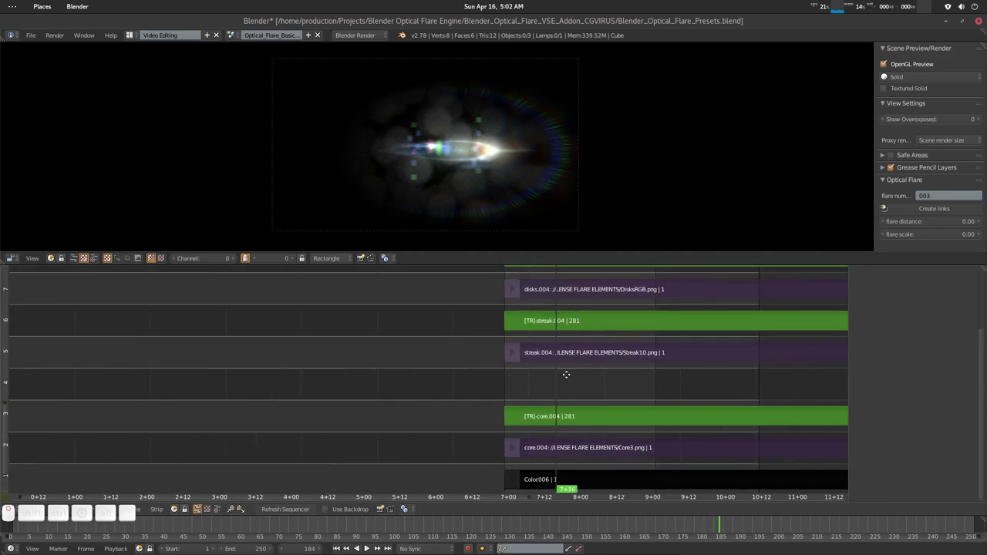
Move the grit.004 LensGrit4.png strip up to channel 20 inside the meta strip
scroll(429, 368, down, 3)
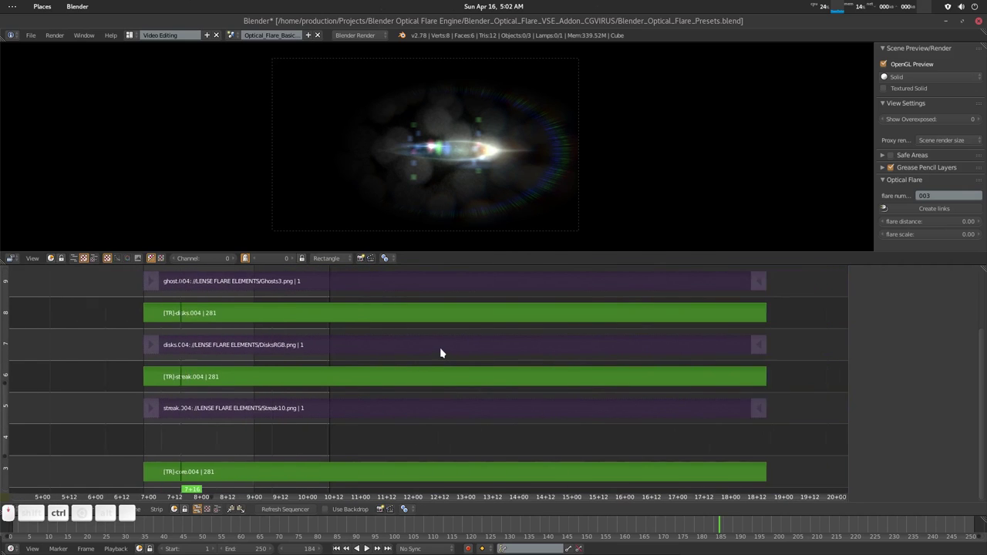
middle_drag(439, 347, 459, 415)
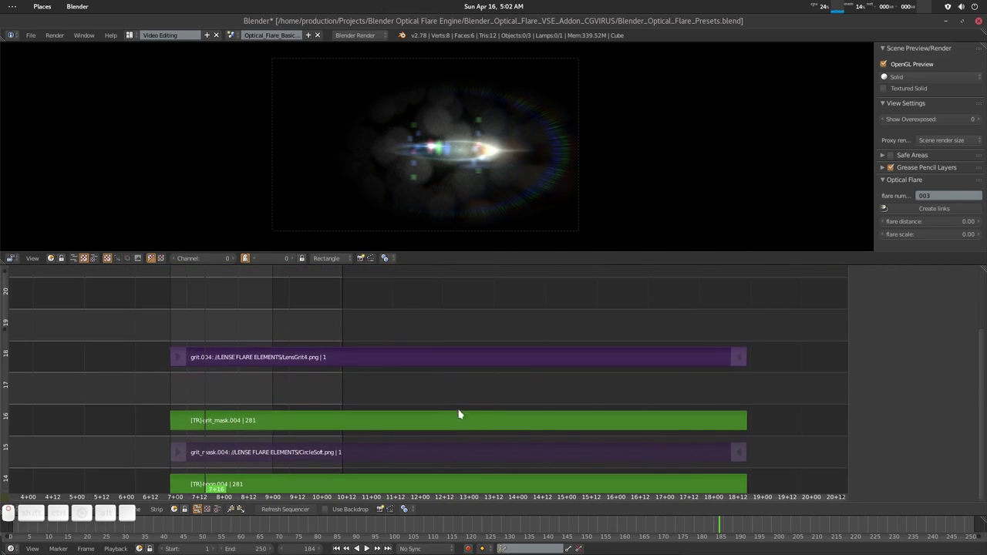
right_click(453, 363)
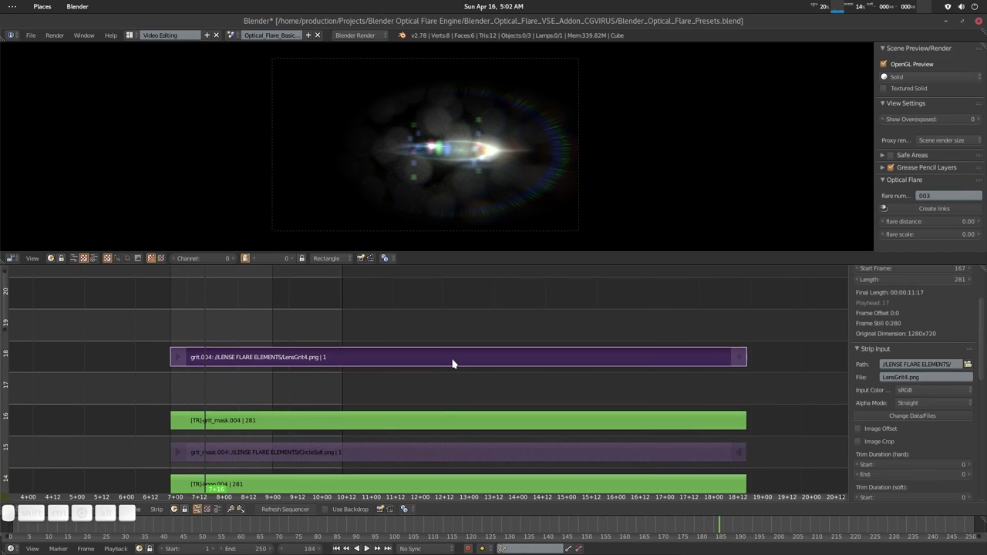
key(g)
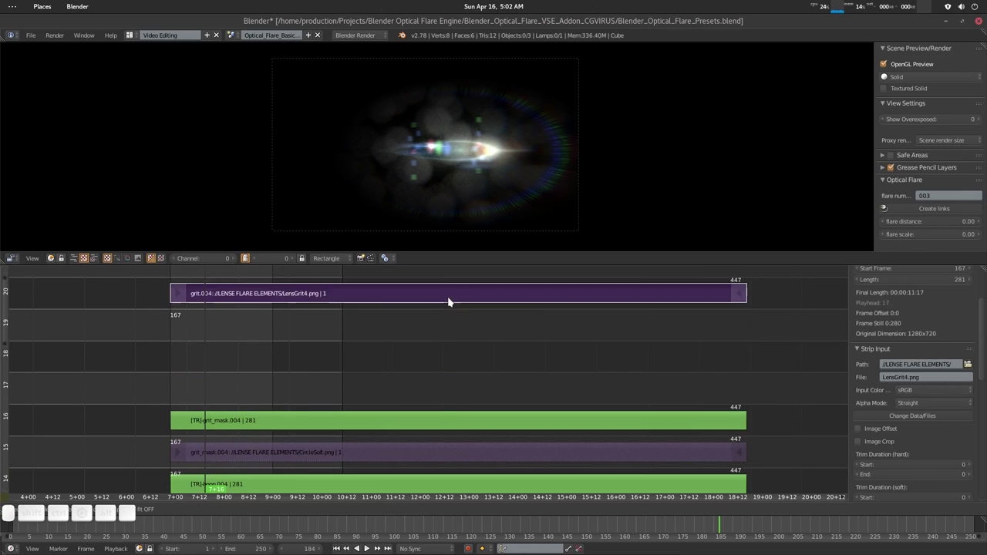
click(448, 301)
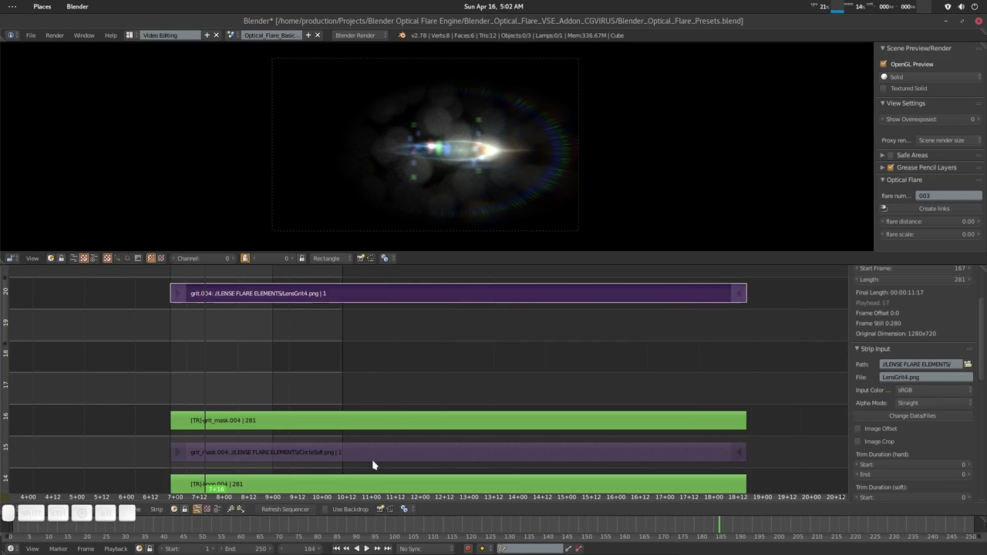
Select the [TR]-grit_mask.004 transform strip together with its grit_mask.004 CircleSoft.png image strip
middle_drag(402, 420, 436, 426)
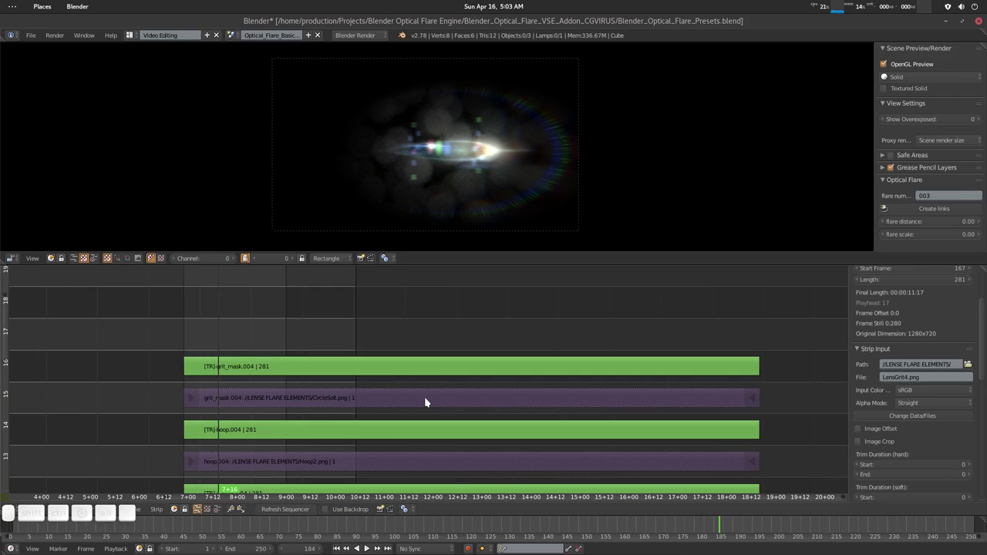
right_click(424, 398)
right_click(441, 394)
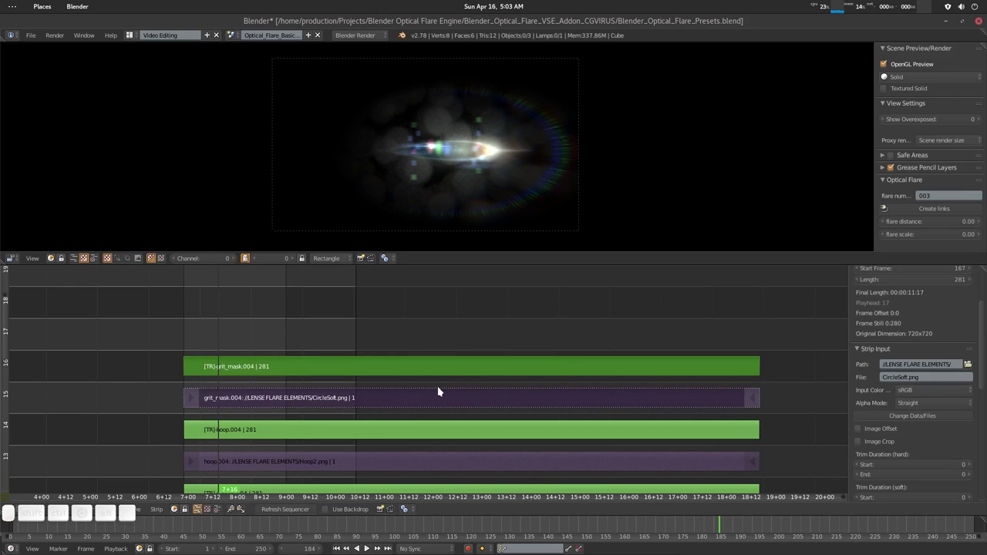
right_click(409, 368)
shift+right_click(431, 398)
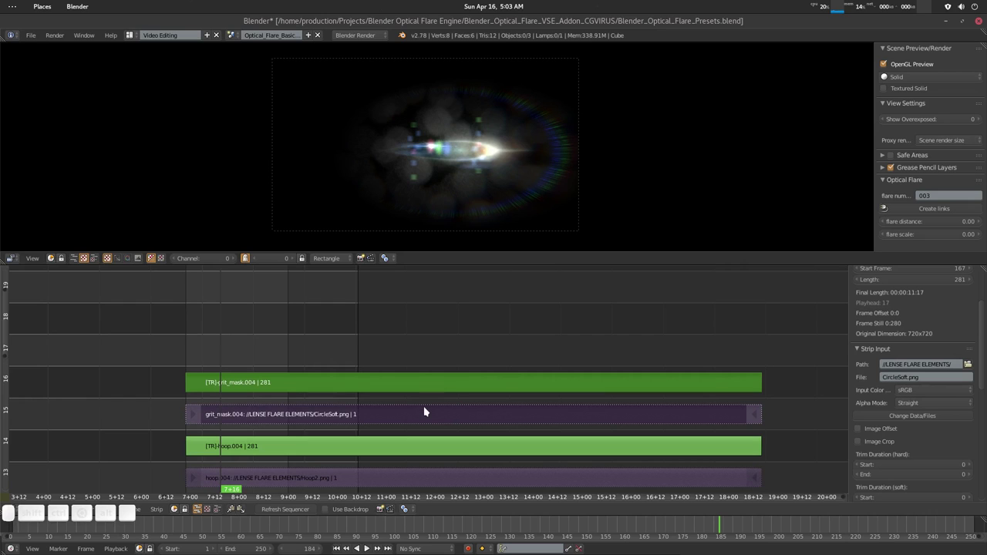
shift+scroll(423, 412, down, 2)
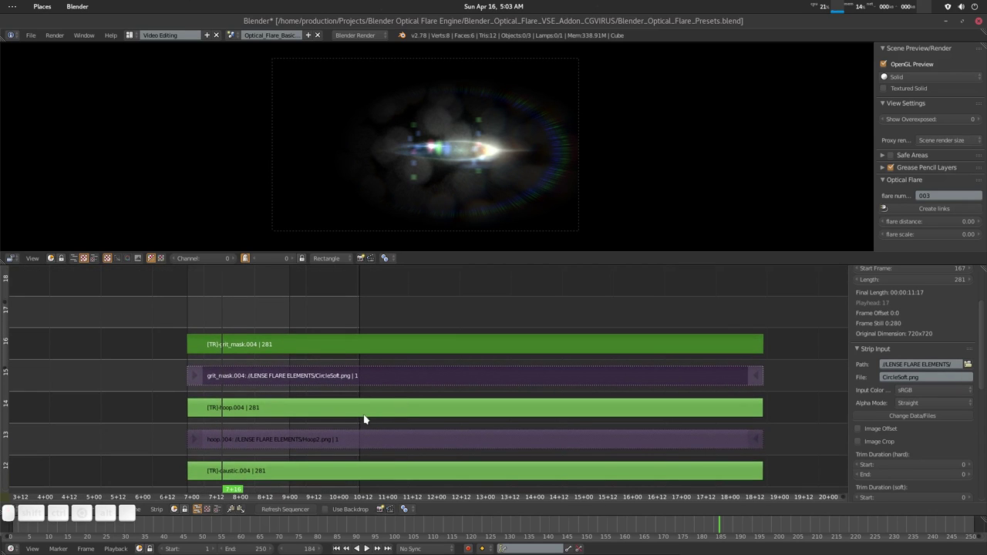
Move the [TR]-grit_mask.004 transform strip and its CircleSoft.png image strip up to channels 19 and 18
shift+scroll(452, 396, up, 1)
key(a)
shift+scroll(427, 395, up, 2)
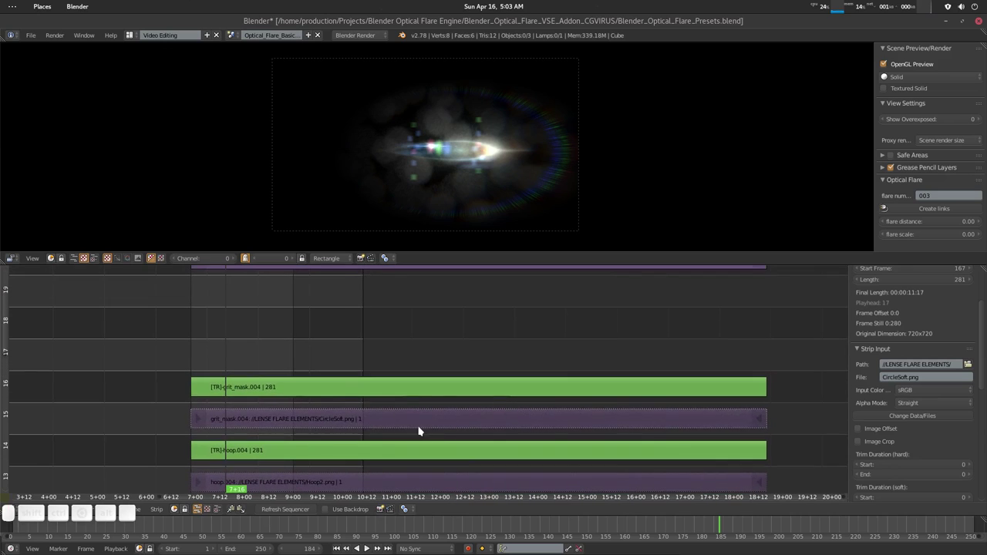
right_click(419, 393)
key(g)
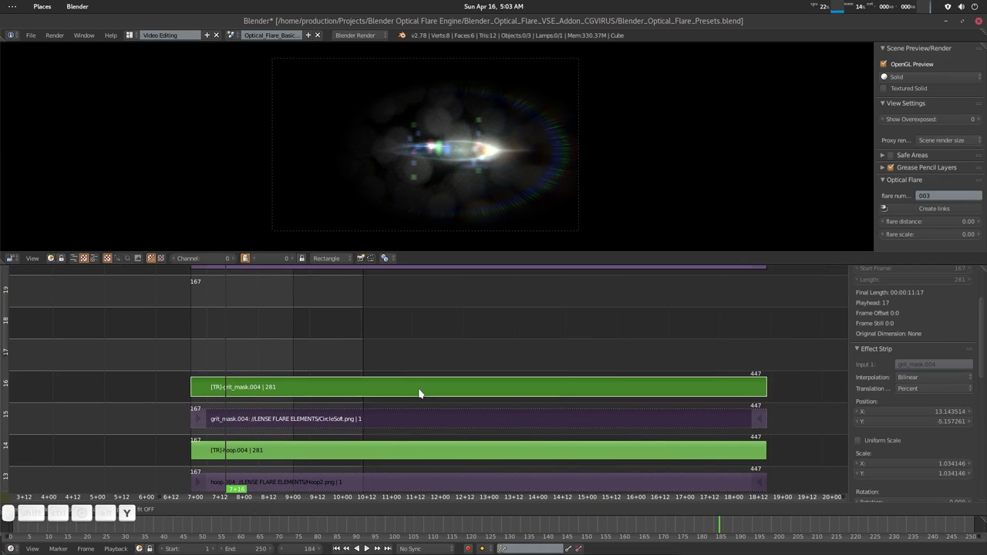
click(417, 301)
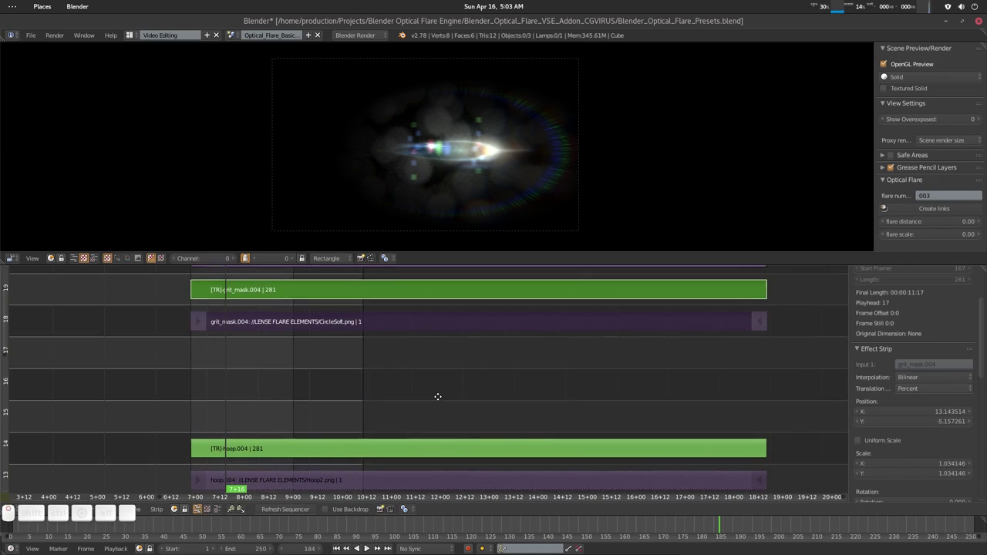
Duplicate the hoop.004 Hoop2.png image strip with its transform strip onto the free channels 15 and 16
shift+scroll(436, 397, down, 2)
shift+right_click(385, 456)
key(ctrl)
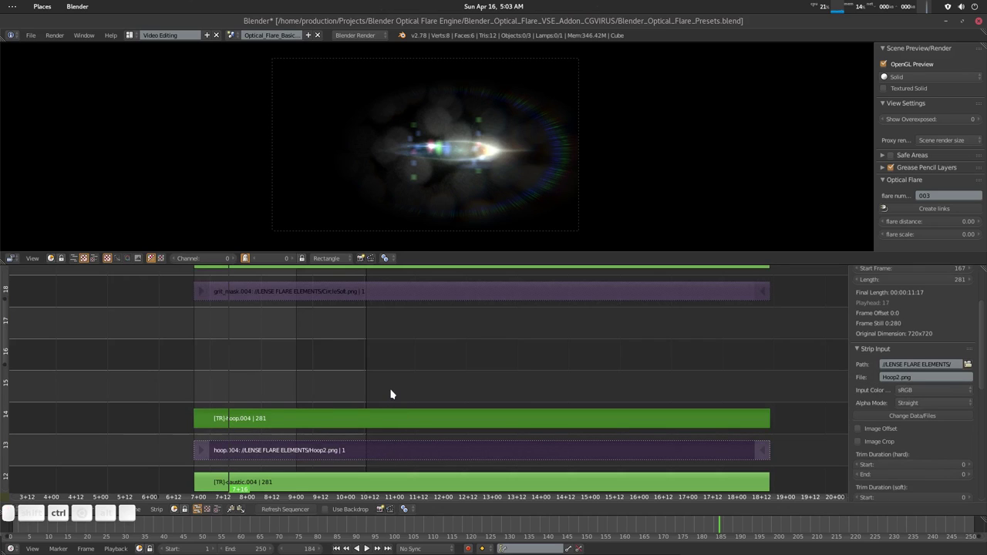
key(ctrl+v)
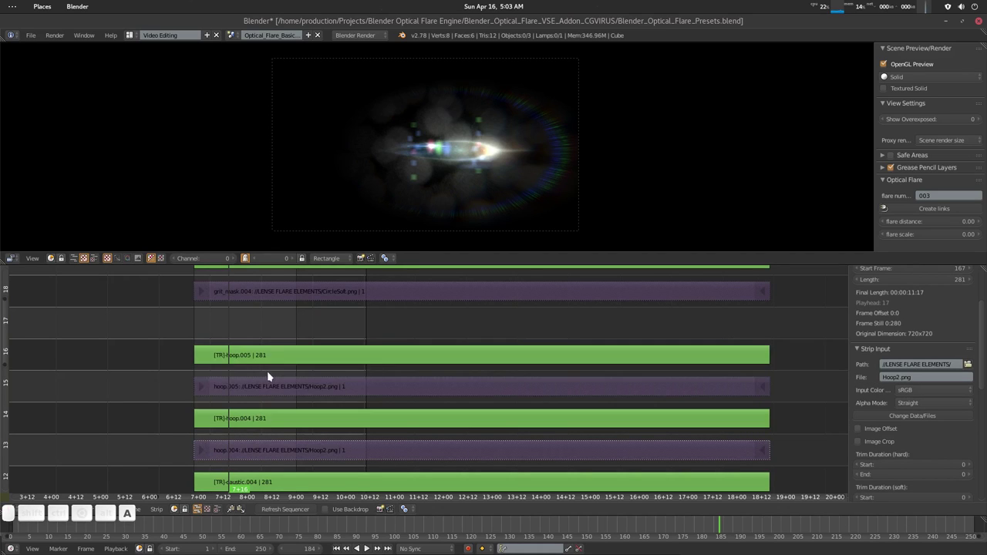
Mute and unmute the [TR]-hoop.005 strip to compare the preview, and inspect its Hoop2.png source strip
right_click(300, 364)
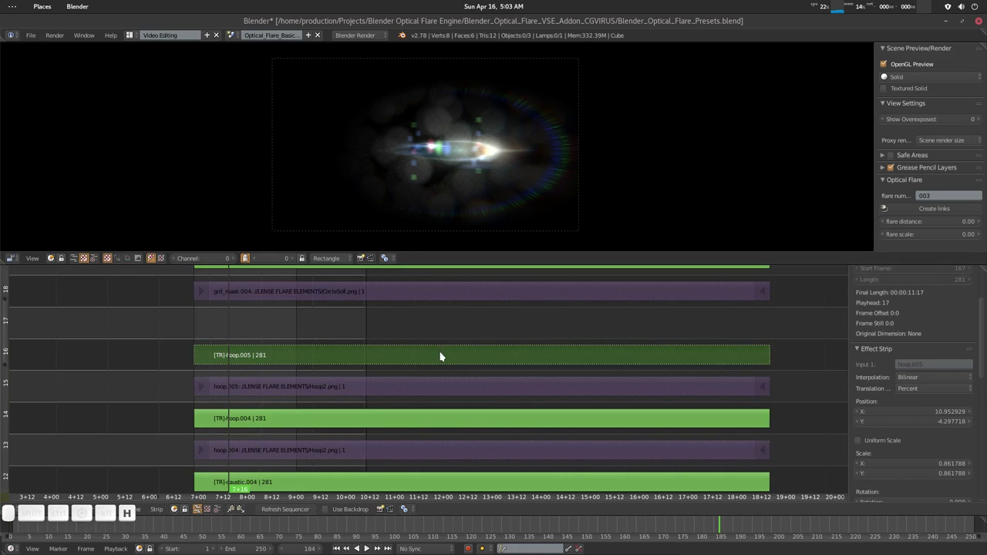
right_click(402, 390)
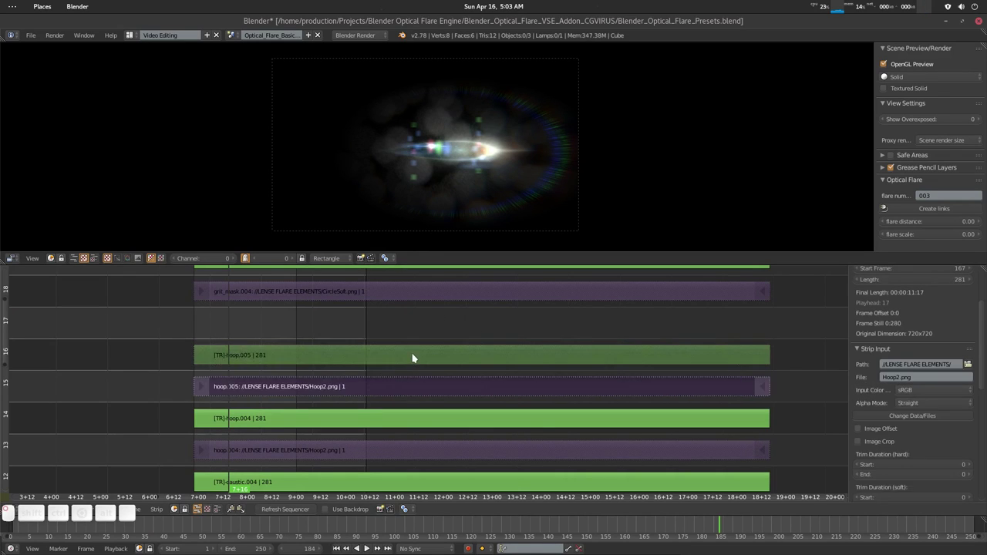
right_click(413, 358)
key(alt+h)
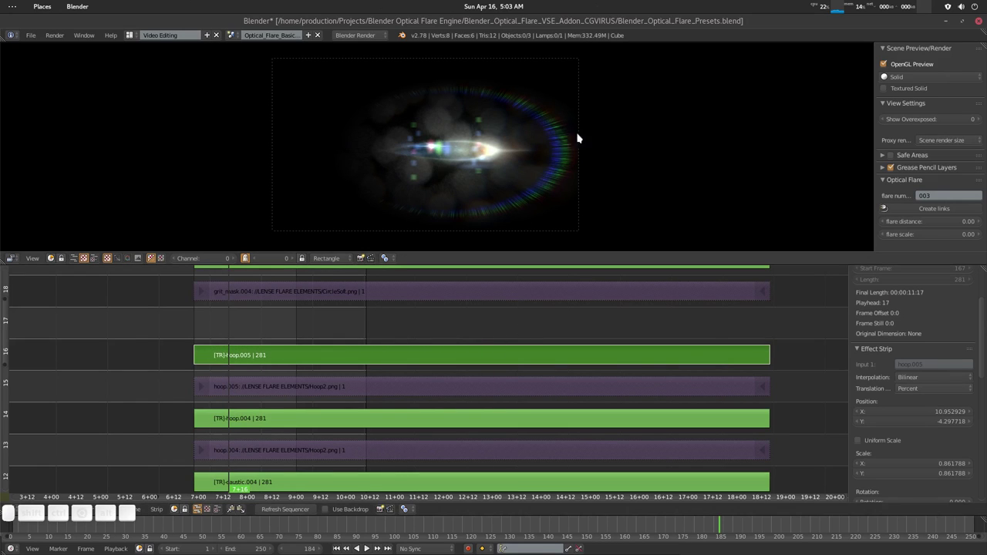
middle_drag(532, 357, 524, 346)
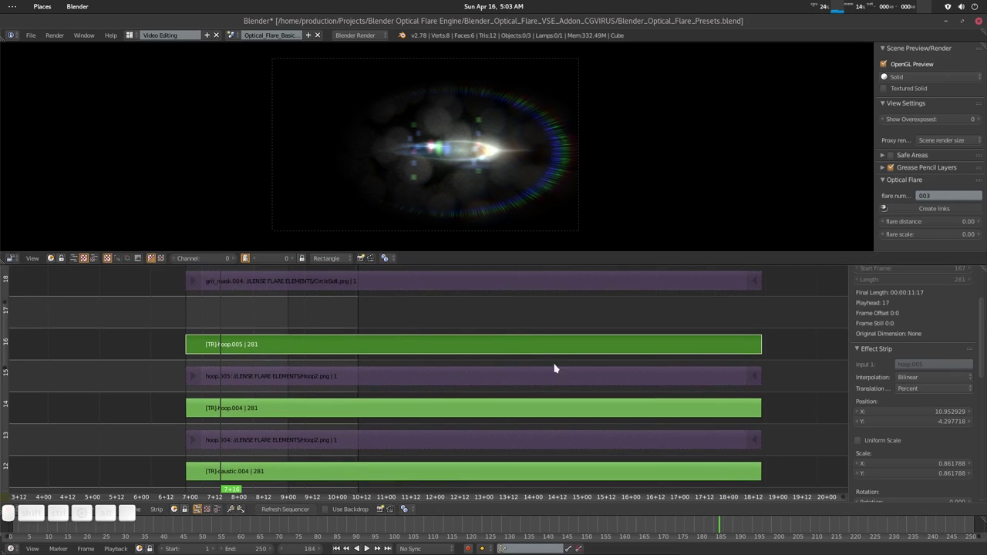
right_click(353, 382)
right_click(435, 351)
middle_drag(469, 393, 465, 375)
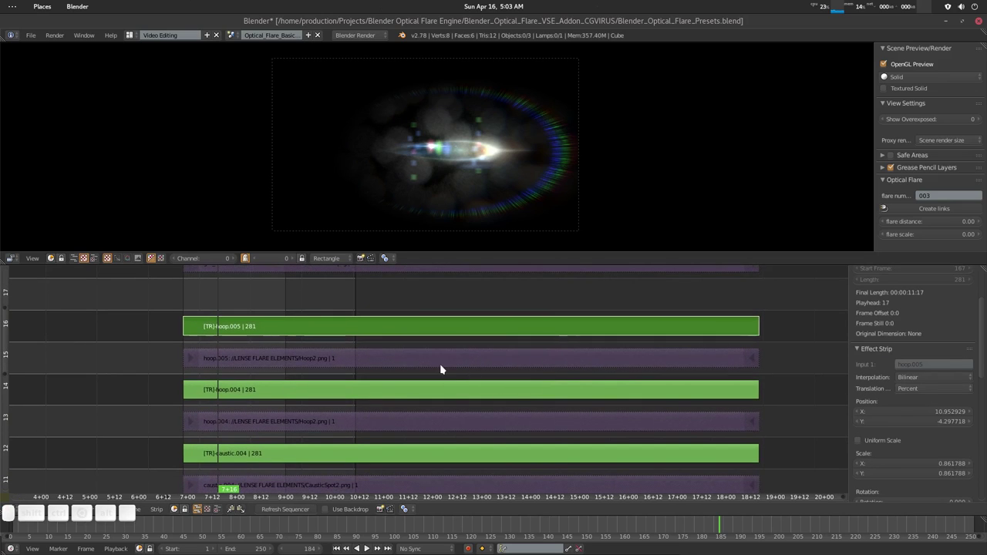
right_click(440, 368)
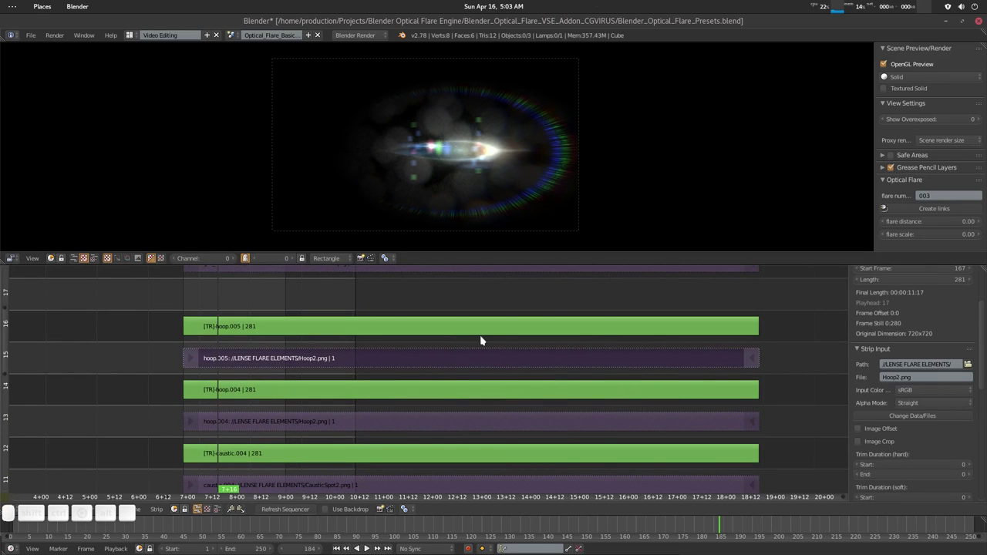
Leave the meta strip, select the global_control.004 strip, and set the optical flare number to 004
key(ctrl+z)
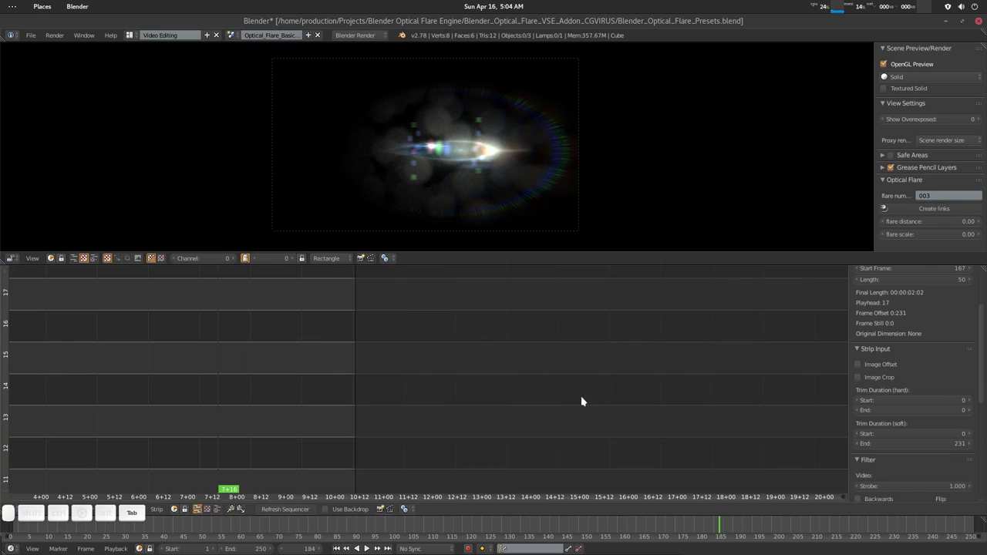
key(Home)
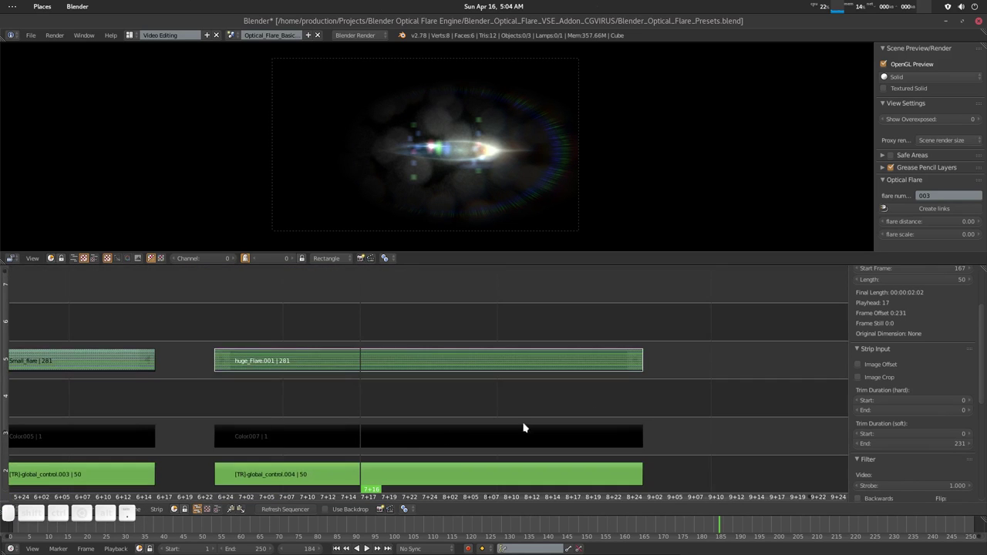
middle_drag(421, 470, 422, 395)
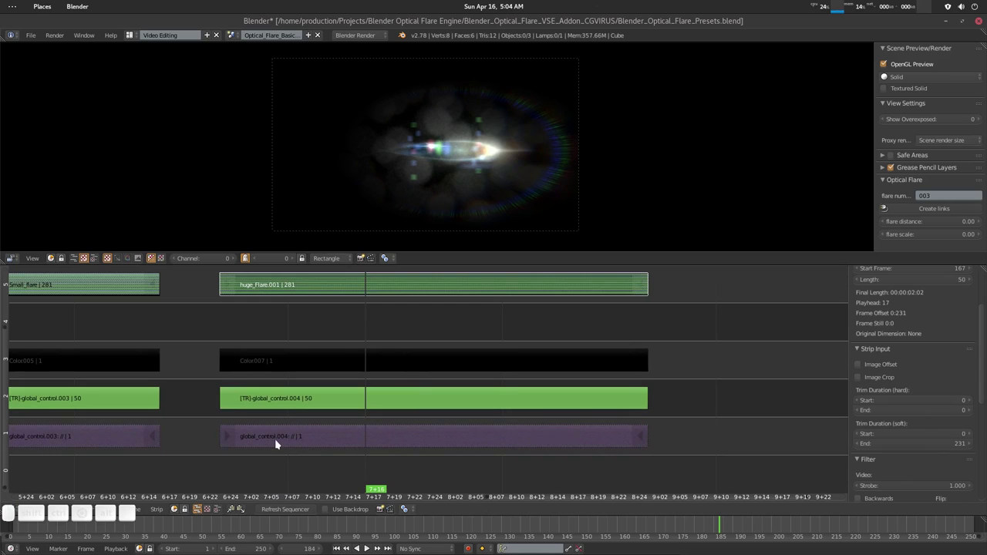
right_click(291, 444)
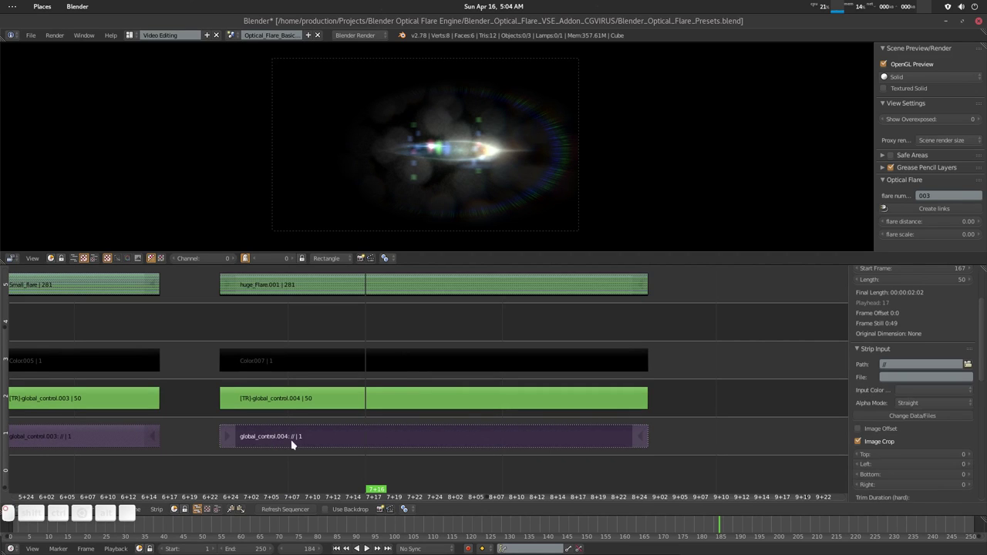
click(948, 193)
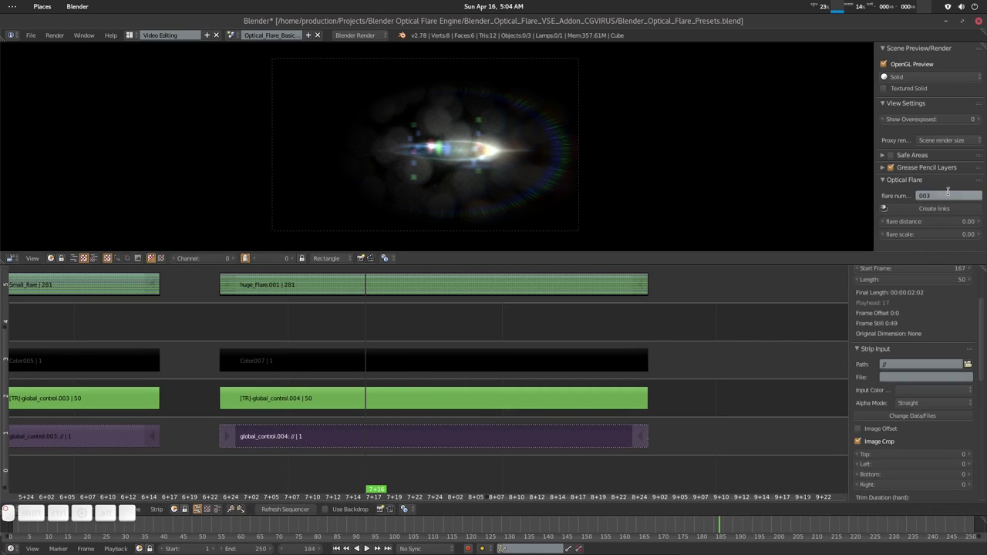
key(BackSpace)
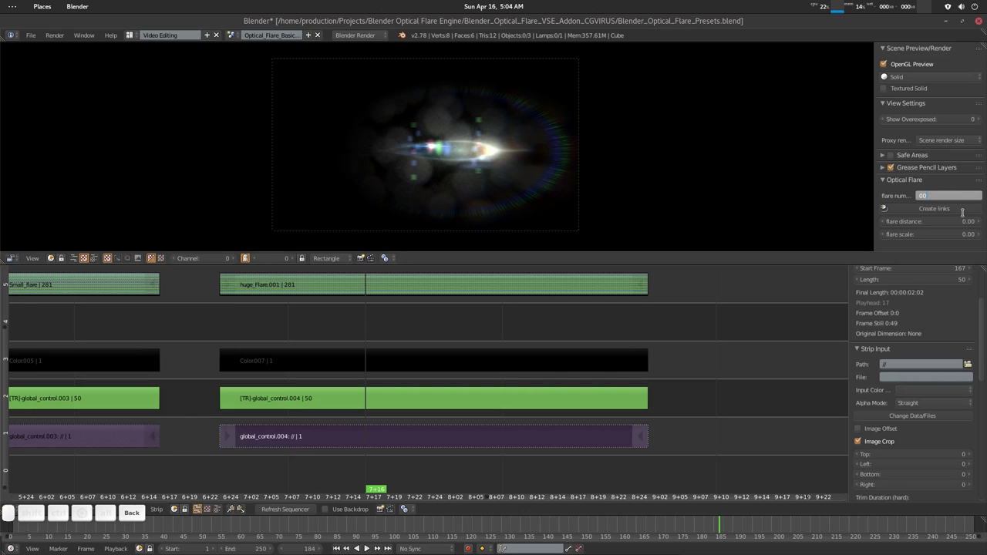
text(4)
key(Return)
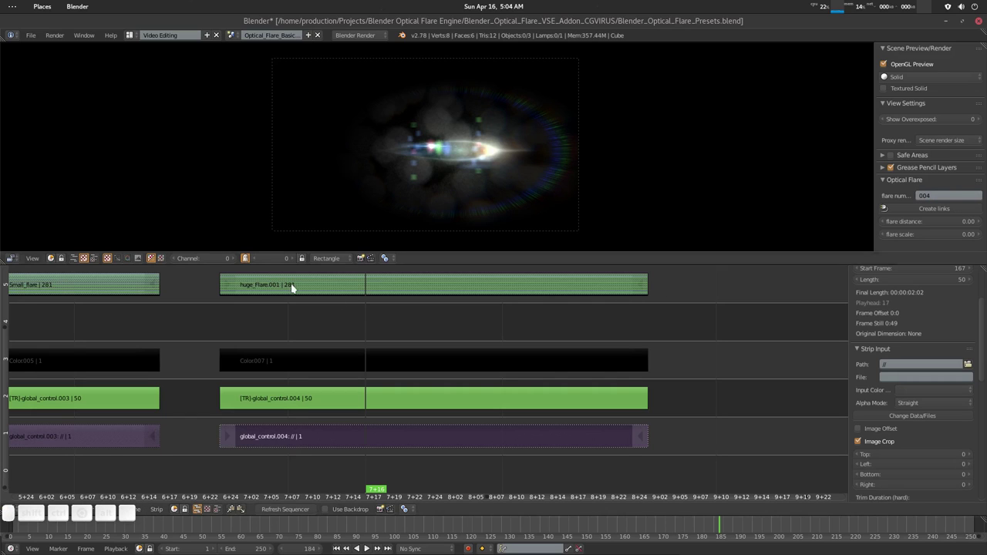
Reopen the huge_Flare.001 meta strip for editing and deselect all of its strips
key(Tab)
middle_drag(401, 354, 377, 447)
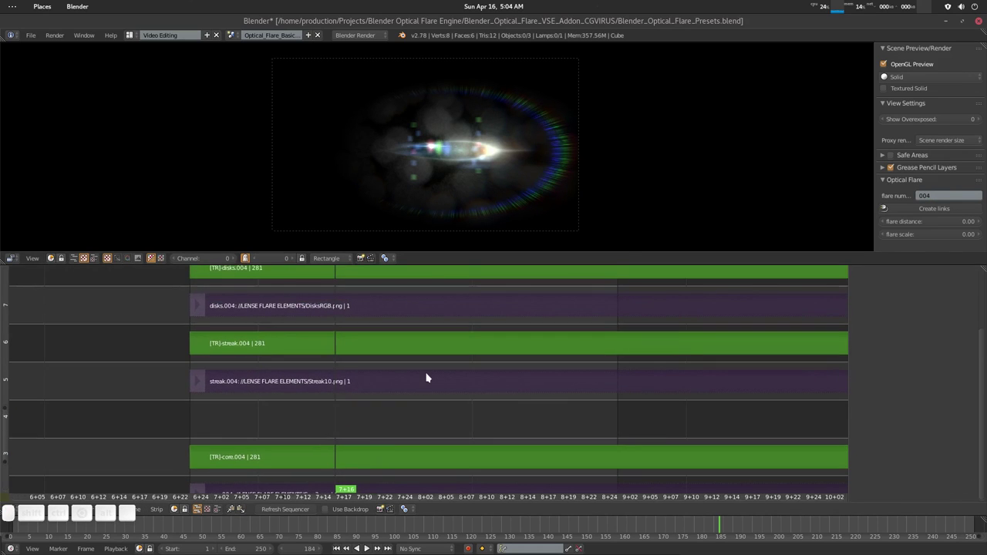
key(a)
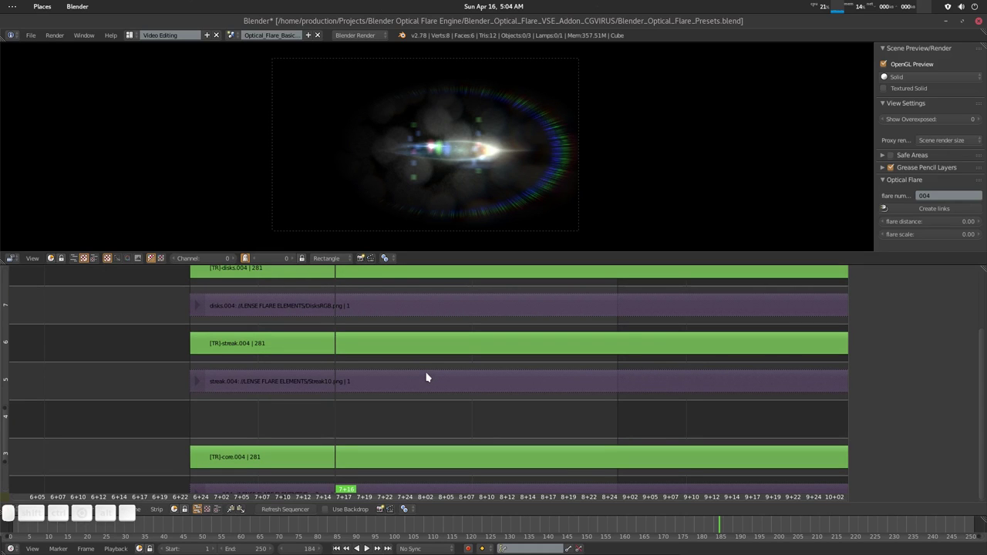
ctrl+scroll(417, 367, right, 1)
key(a)
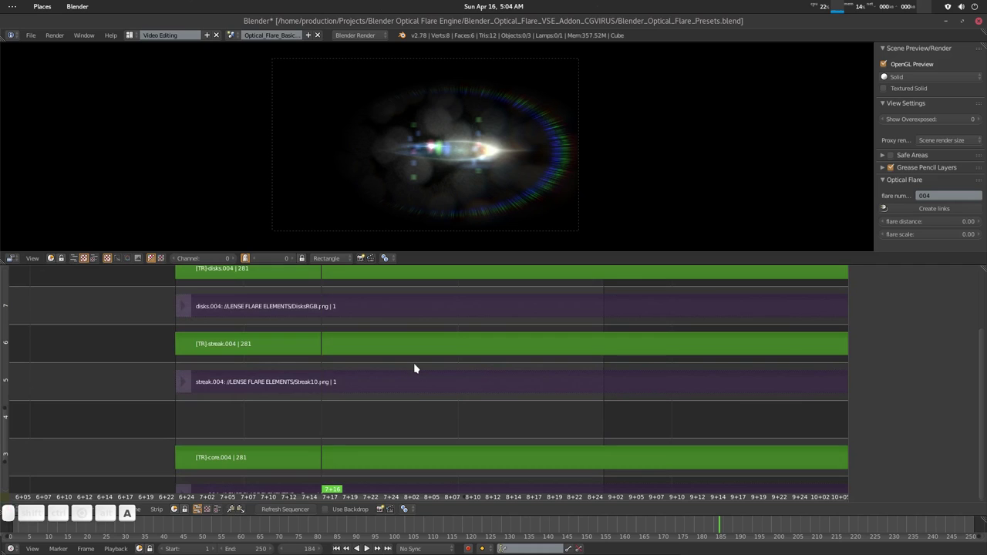
key(Home)
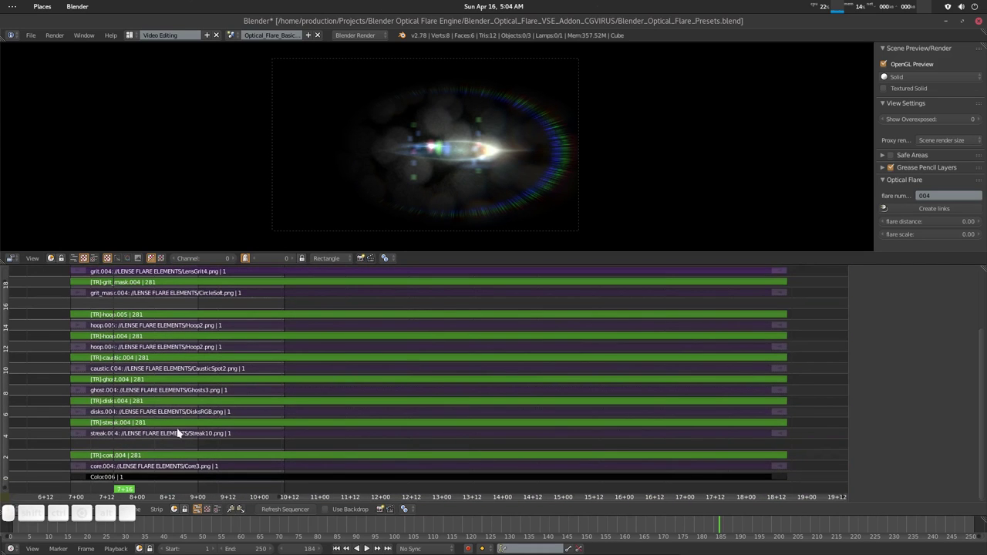
middle_drag(233, 400, 277, 368)
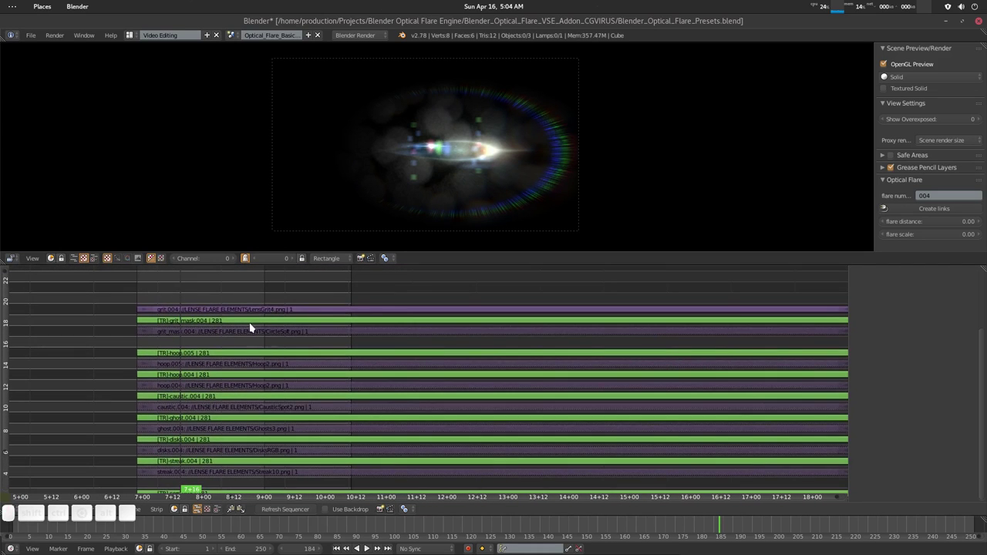
Select the grit mask, both hoop, caustic, ghost, disks and streak transform strips and create their links to flare 004
right_click(235, 323)
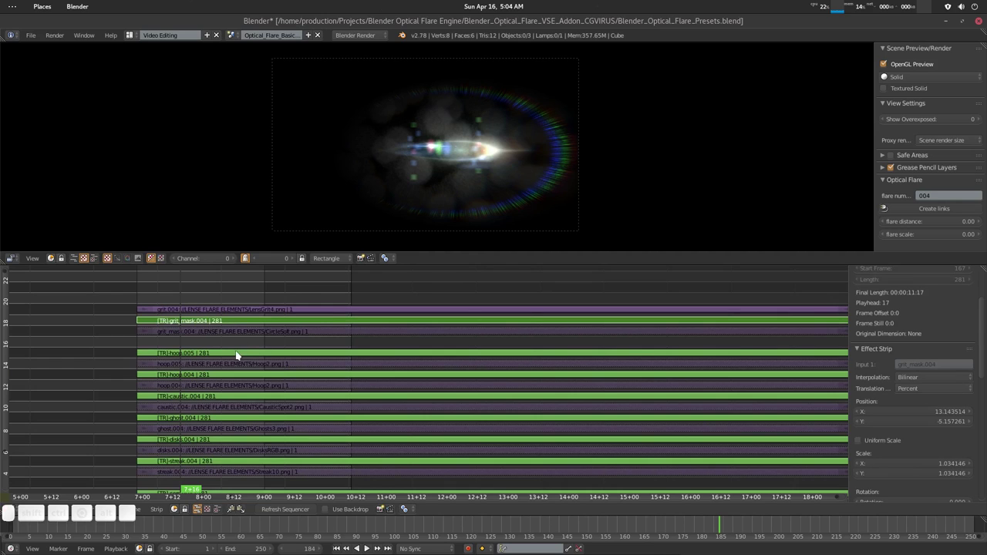
right_click(233, 356)
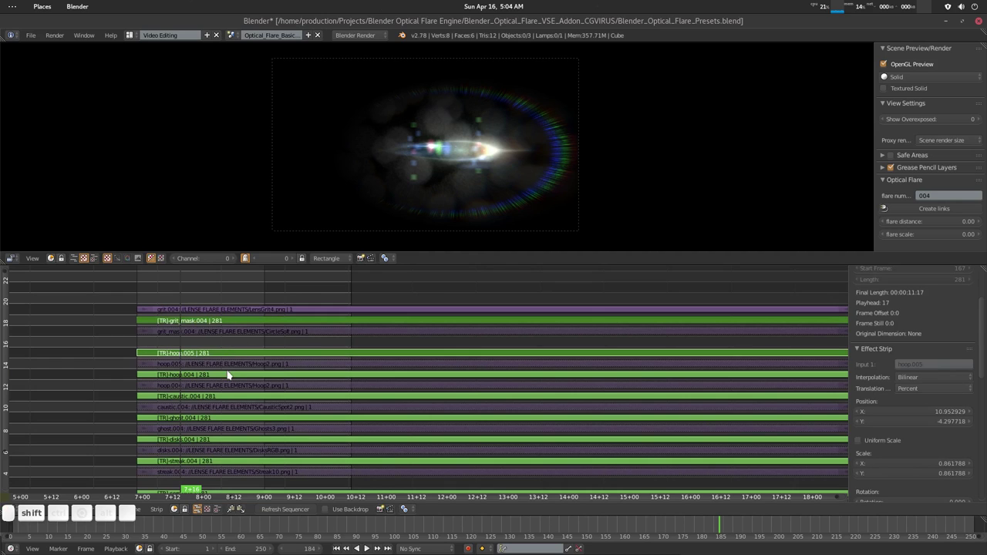
right_click(227, 375)
shift+scroll(233, 360, down, 1)
shift+scroll(227, 353, down, 5)
right_click(215, 361)
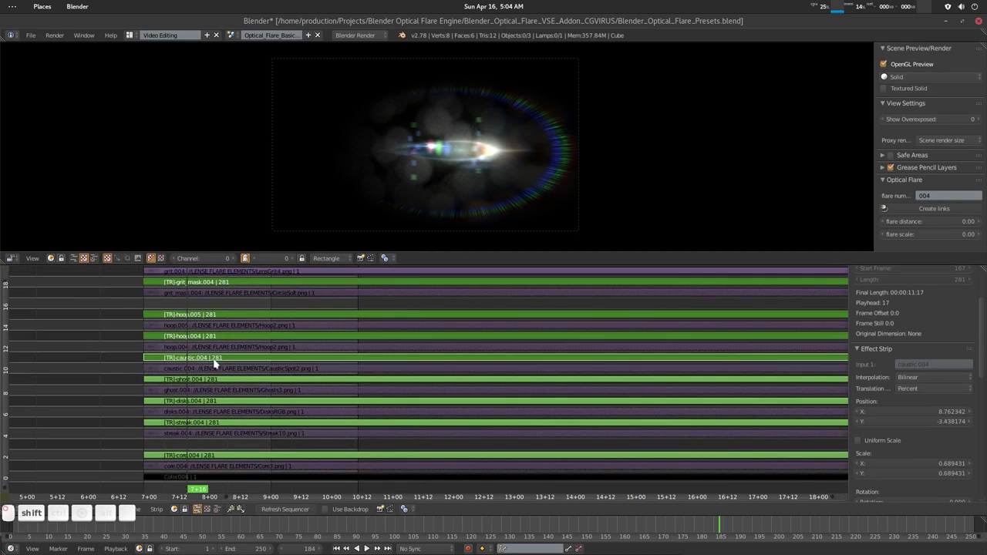
right_click(219, 381)
right_click(218, 403)
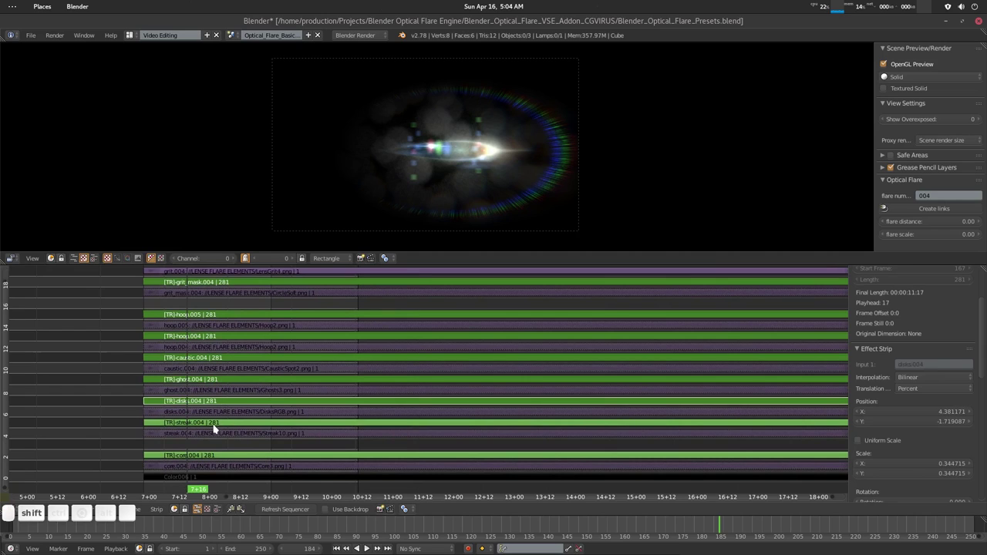
right_click(217, 423)
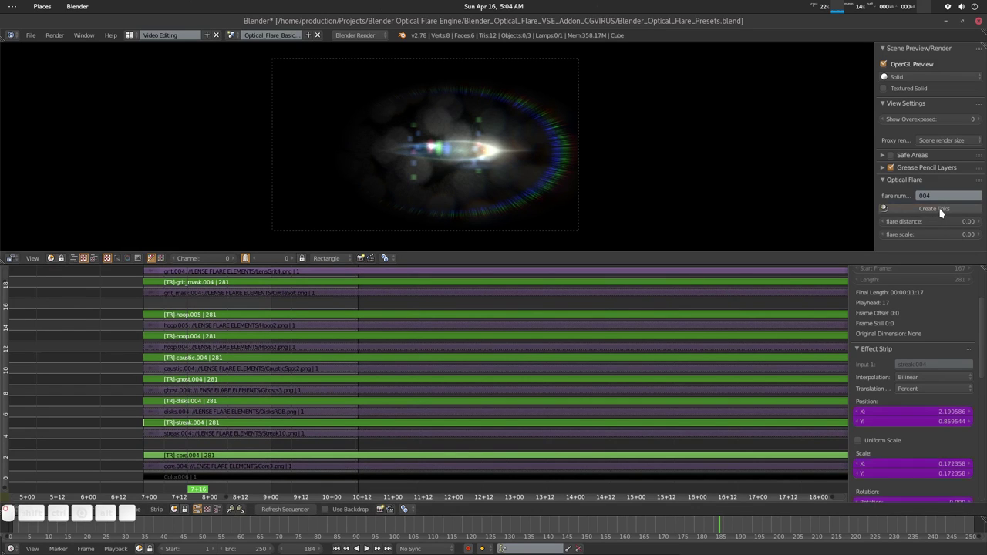
Select the hoop.005 Hoop2.png strip and return from the meta strip to the main sequence
shift+scroll(335, 405, up, 5)
ctrl+scroll(351, 339, down, 2)
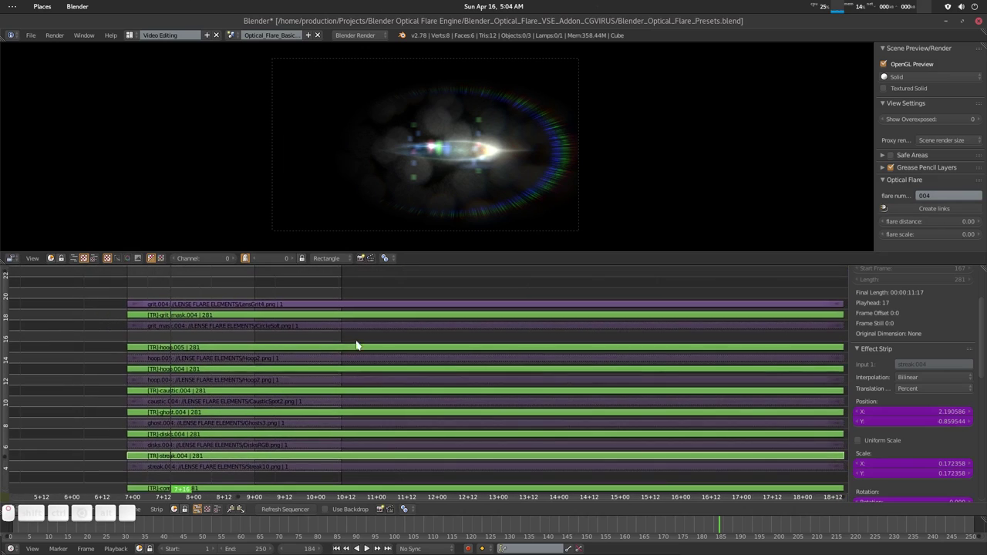
shift+scroll(244, 324, down, 2)
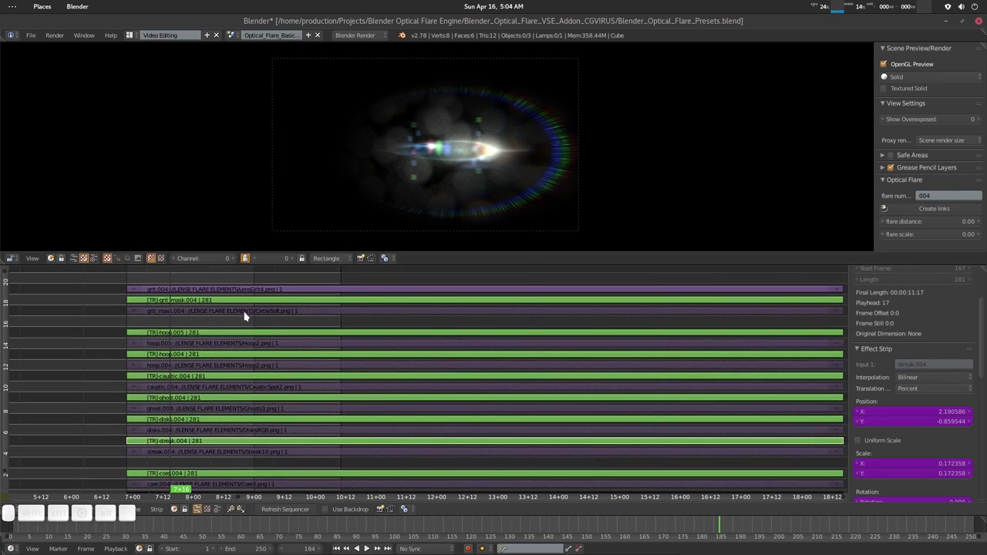
right_click(240, 343)
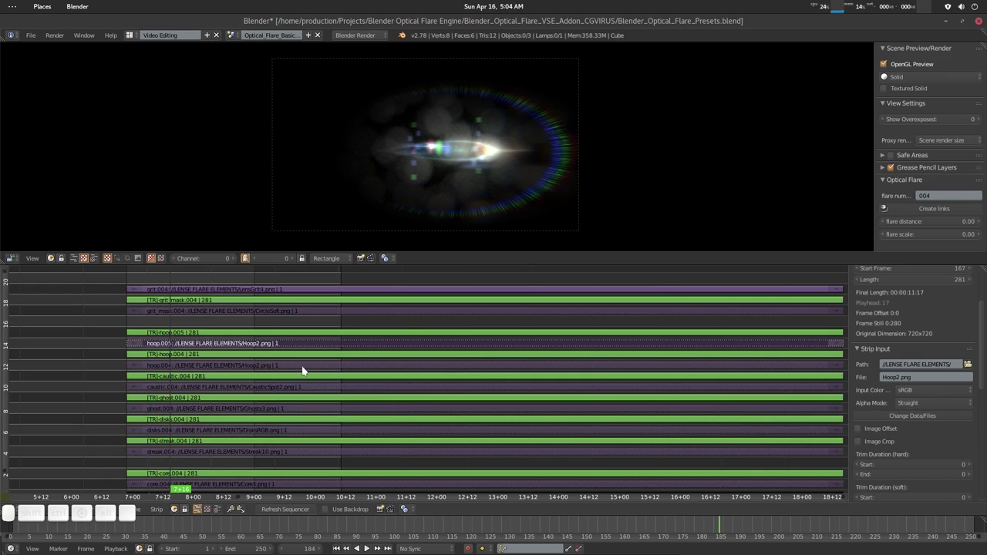
key(Tab)
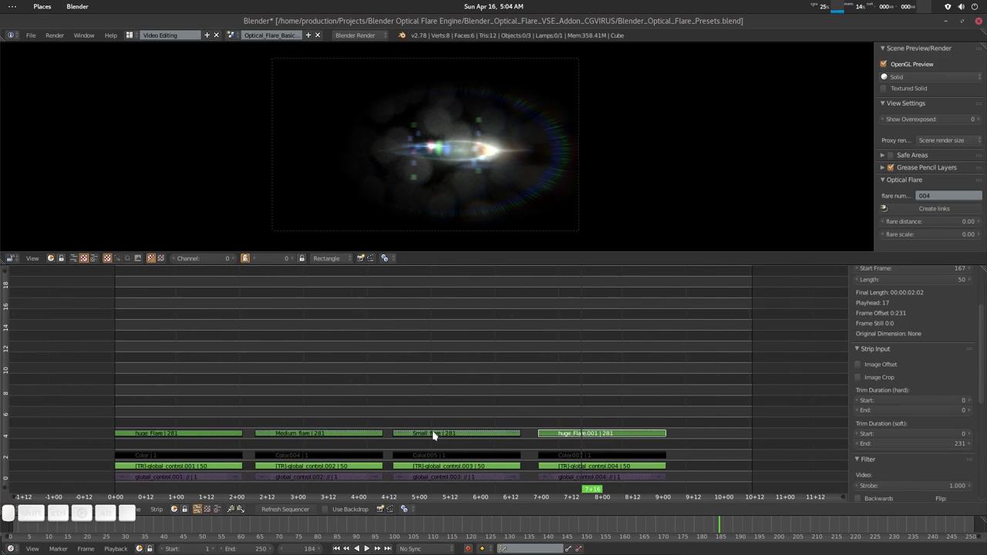
Delete the huge_Flare, Medium_flare and Small_flare meta strips with the selected color and global control strips beneath them
right_click(475, 434)
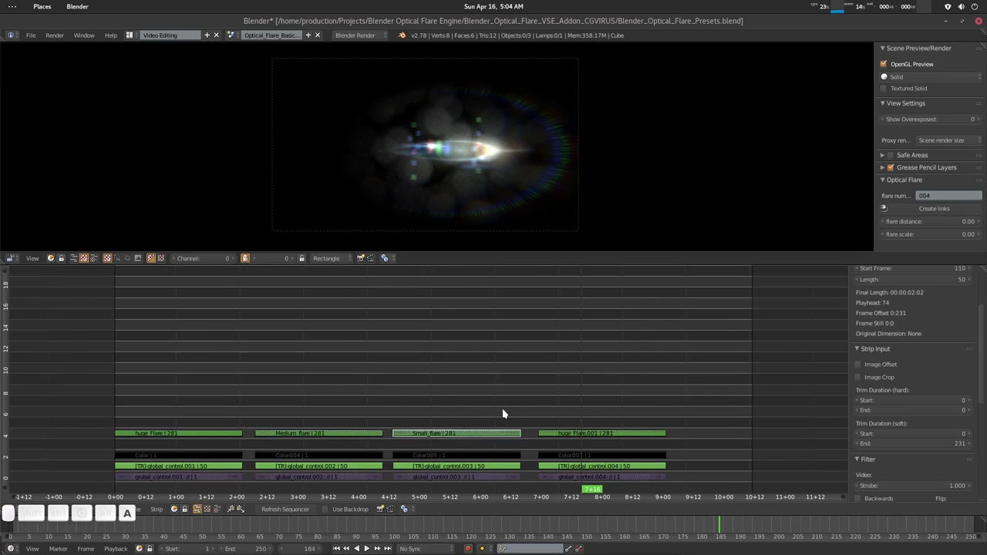
key(a)
key(b)
drag(134, 383, 457, 500)
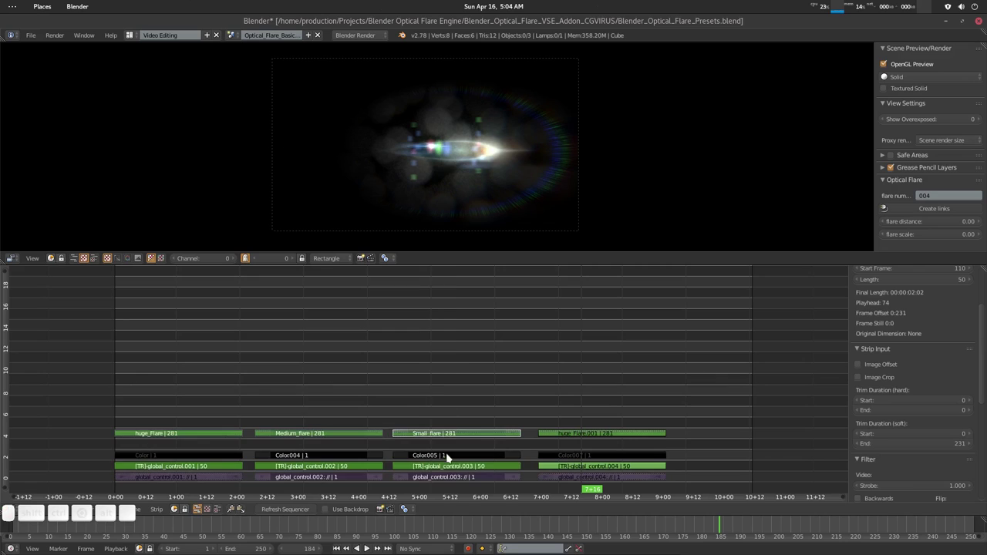
key(x)
click(432, 452)
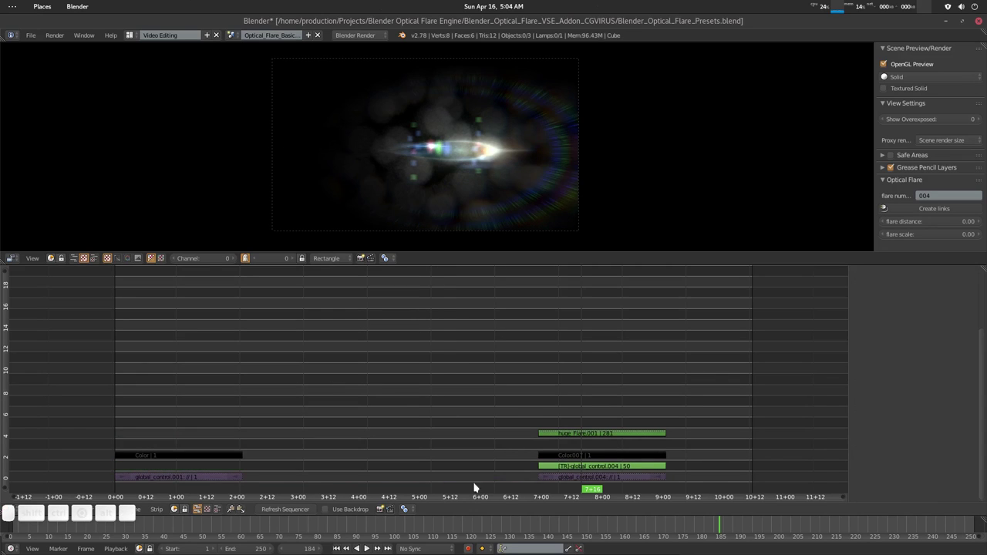
Delete the leftover color strip and the global_control.001 image strip at the start of the timeline
click(224, 455)
shift+click(201, 477)
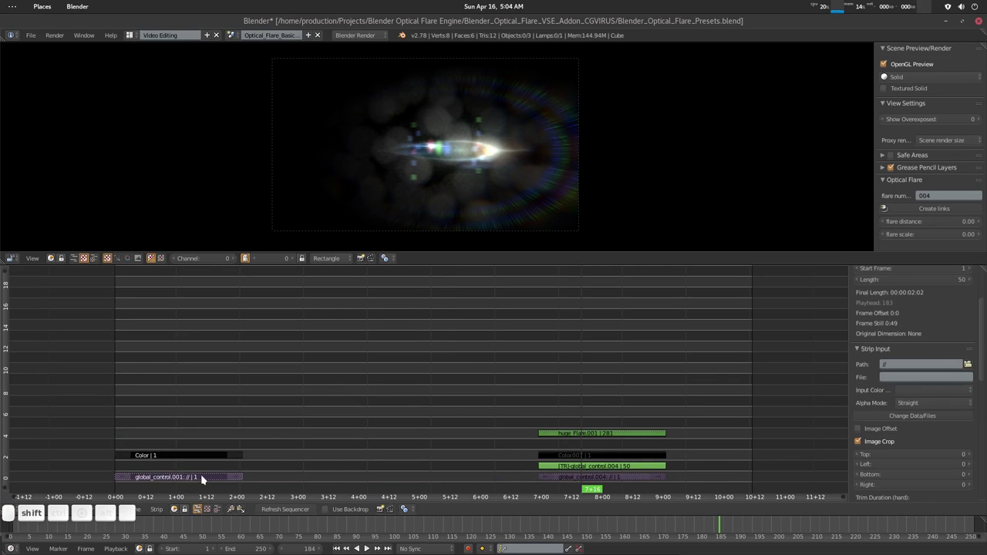
key(Delete)
click(183, 477)
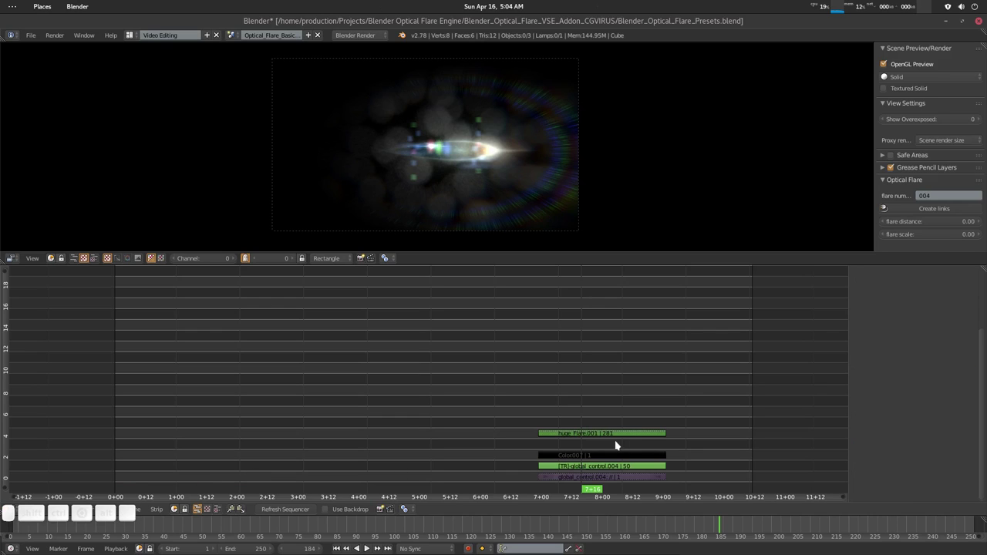
Move all remaining flare 004 strips together to the start of the timeline and place the playhead over them at 1+02
key(a)
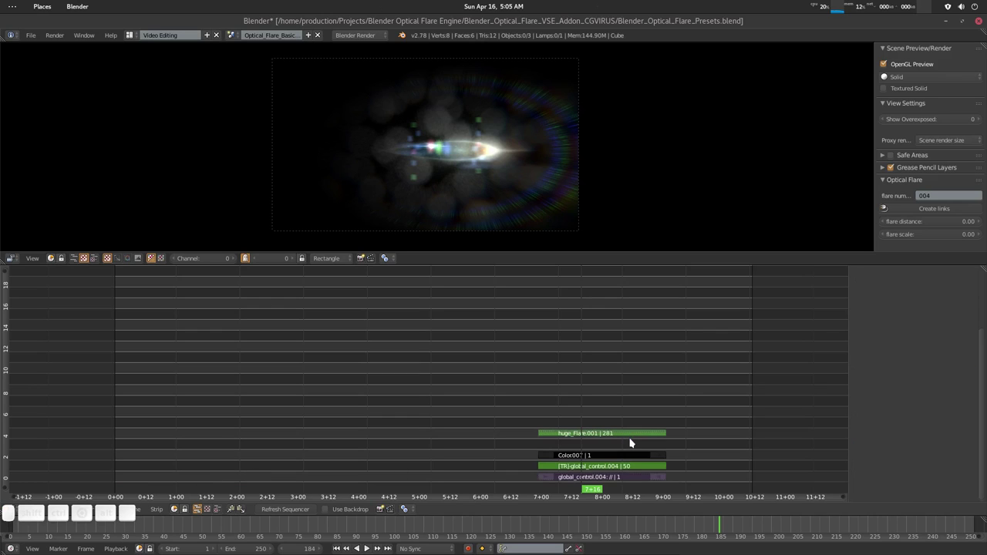
key(g)
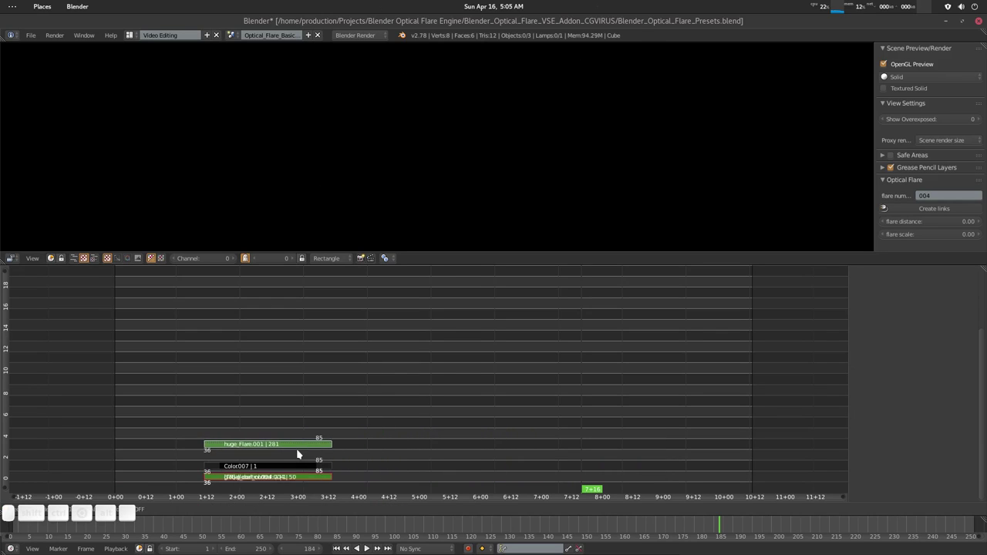
right_click(429, 452)
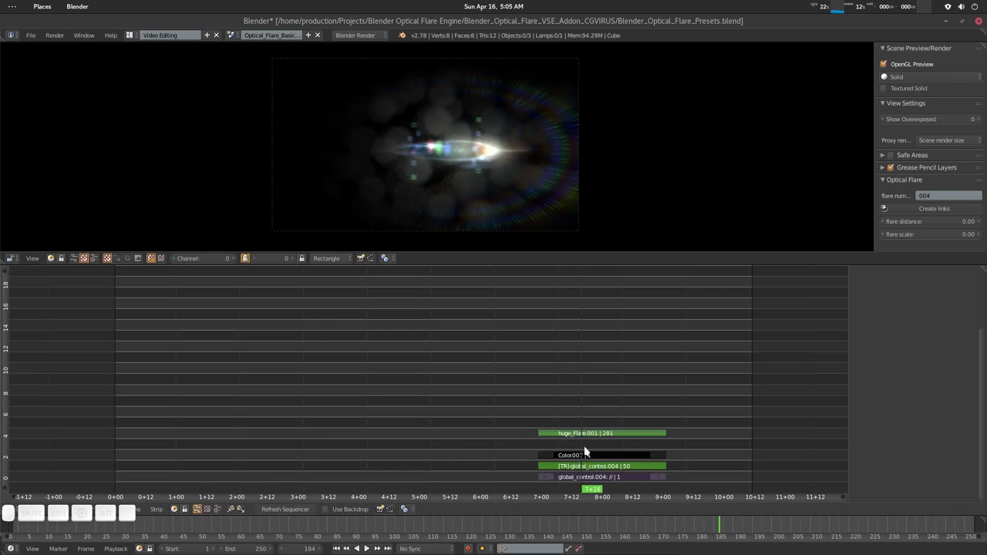
key(g)
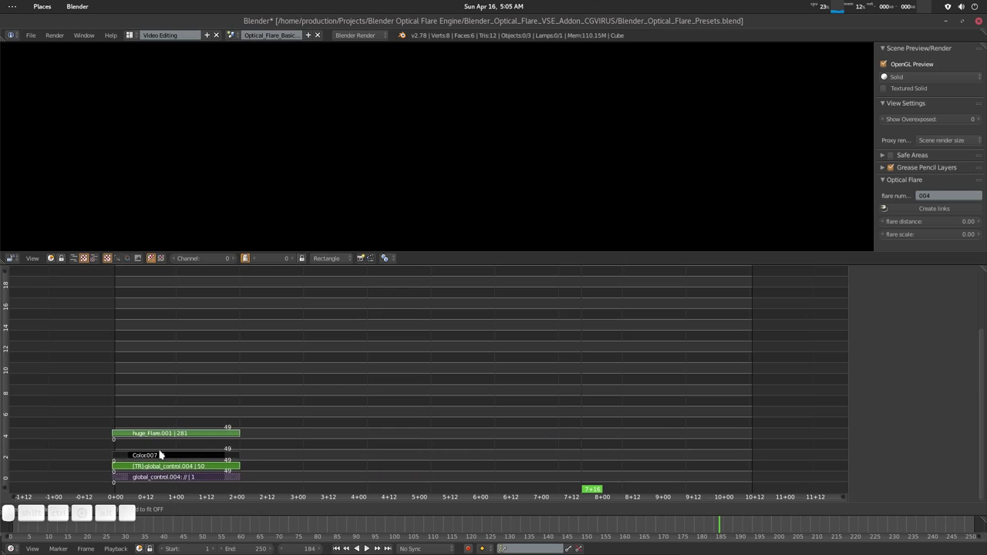
click(165, 454)
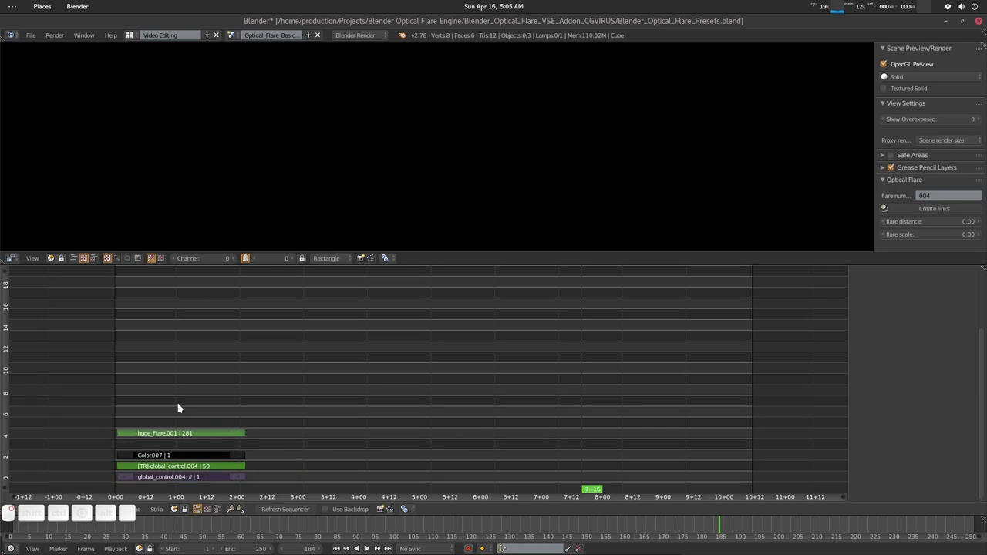
click(179, 407)
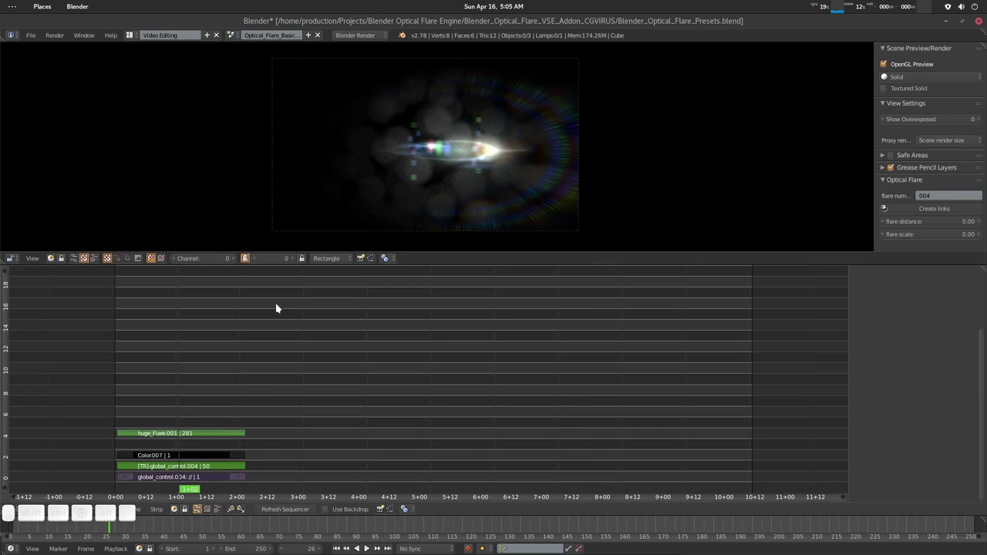
Rename the scene to Optical_Flare_Basic_my_Preset
click(279, 36)
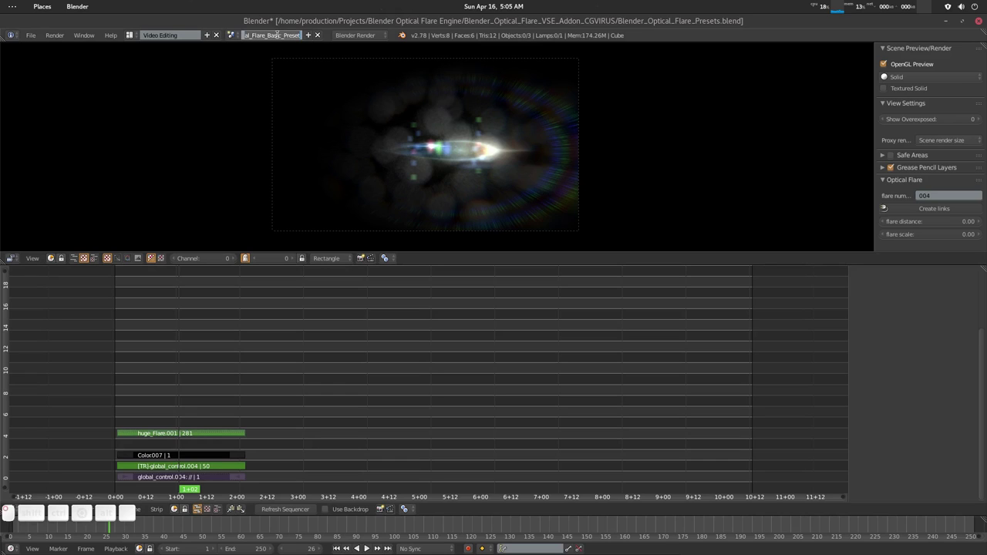
click(284, 36)
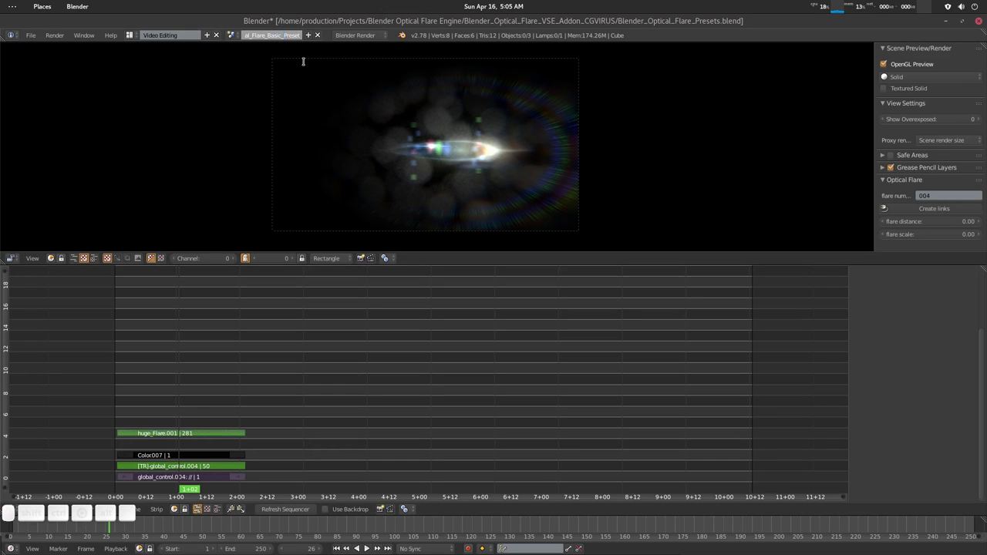
text(my_)
key(Return)
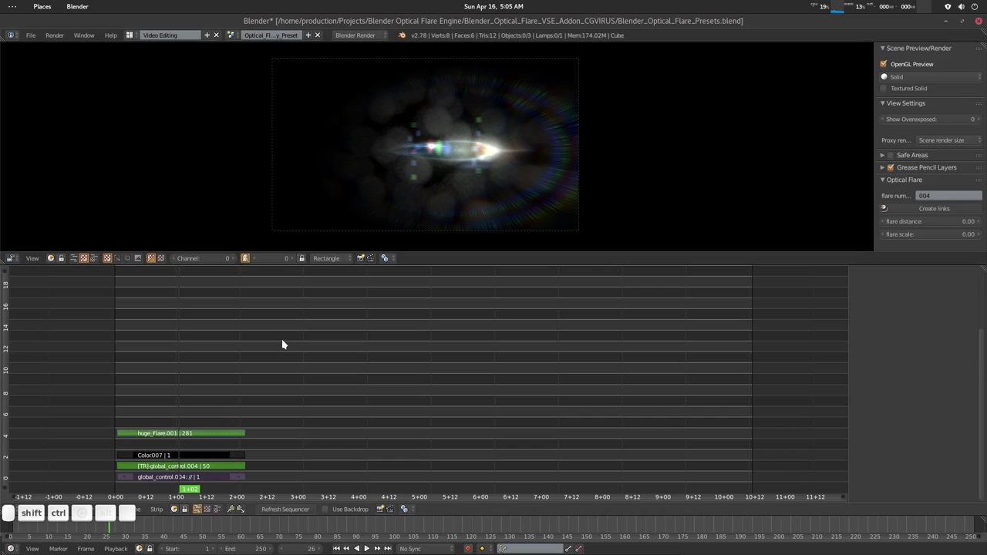
Save the project as a new file named Blender_Optical_Flare_my_Presets.blend in the same add-on folder
key(ctrl+shift+s)
click(210, 76)
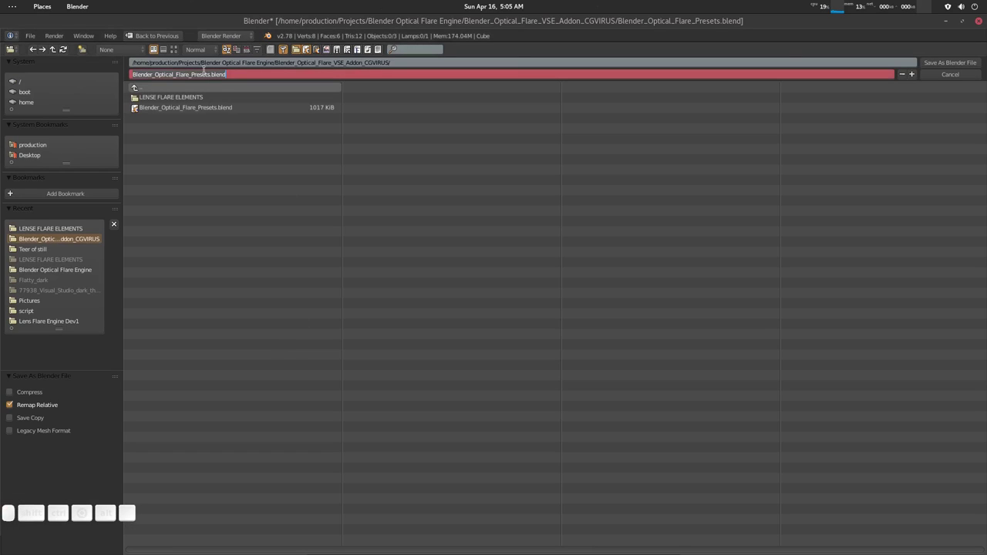
key(ctrl+a)
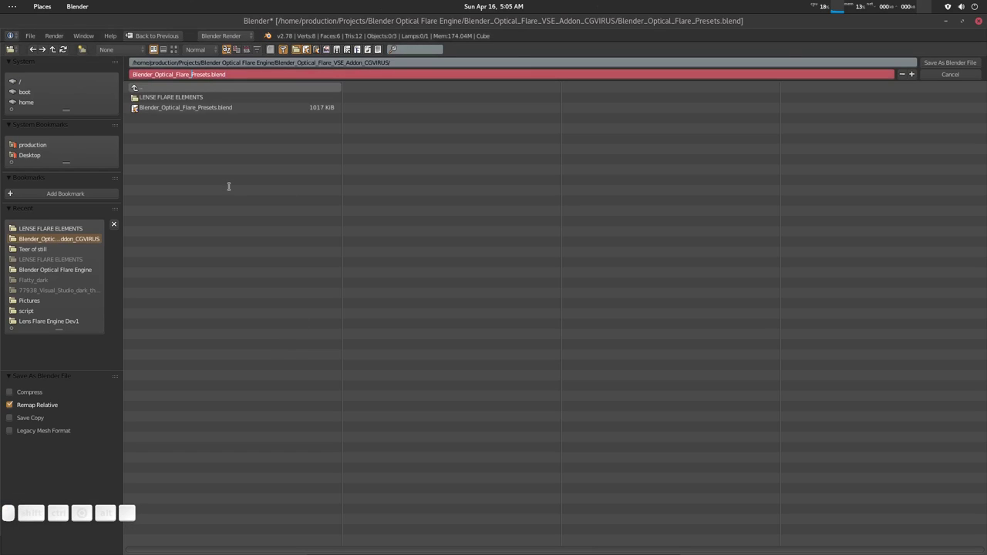
text(my_)
key(Return)
key(Return)
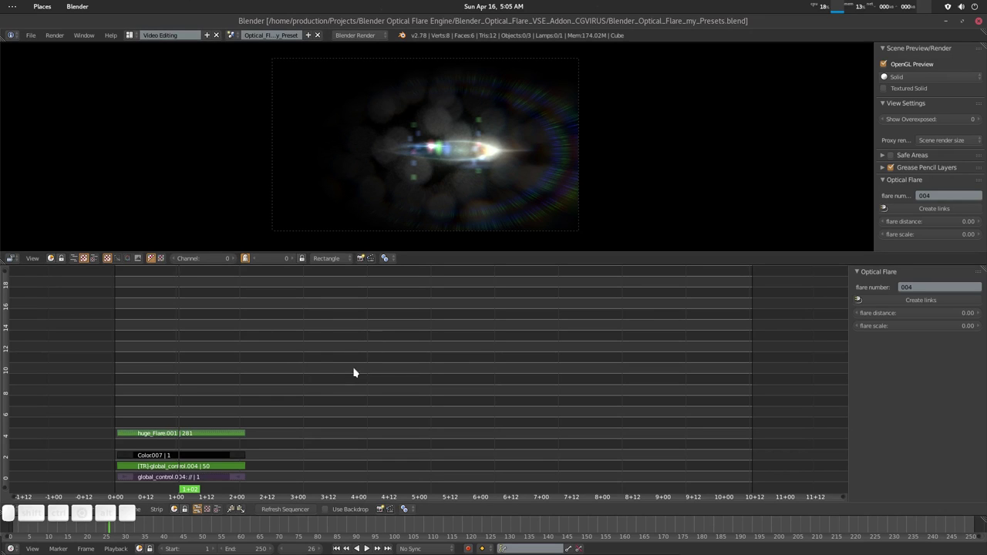
Launch a second Blender instance, minimize its terminal window and dismiss the splash screen
mouse_move(552, 544)
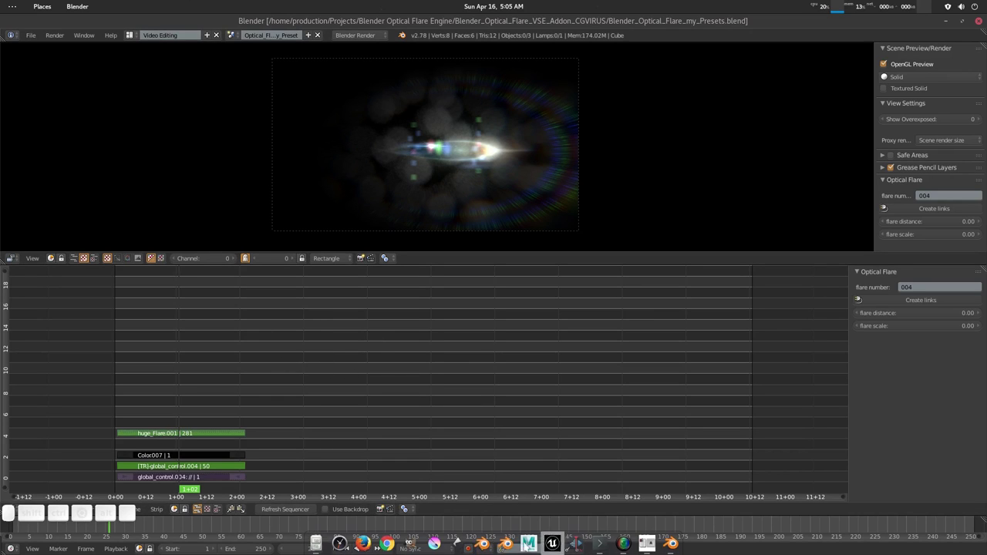
click(491, 545)
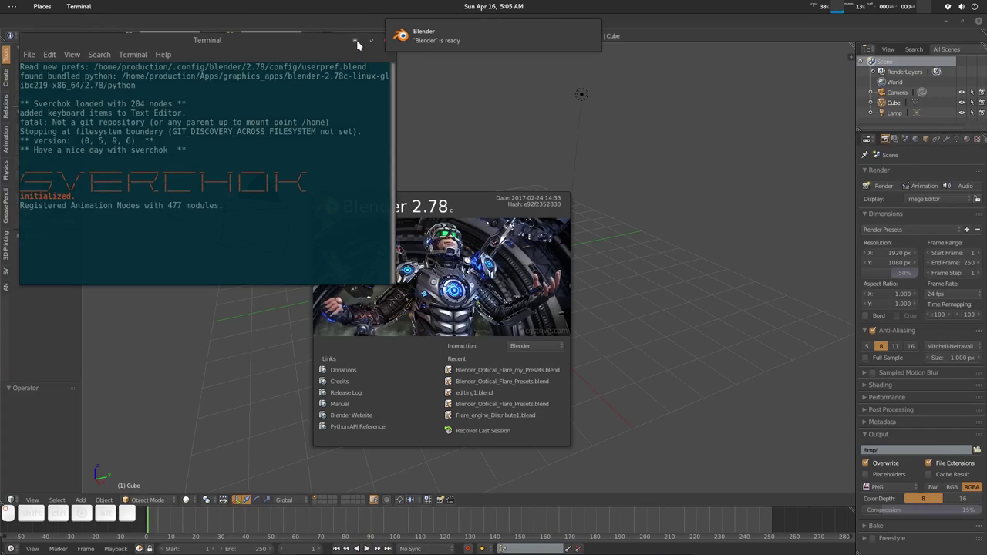
click(354, 39)
click(327, 137)
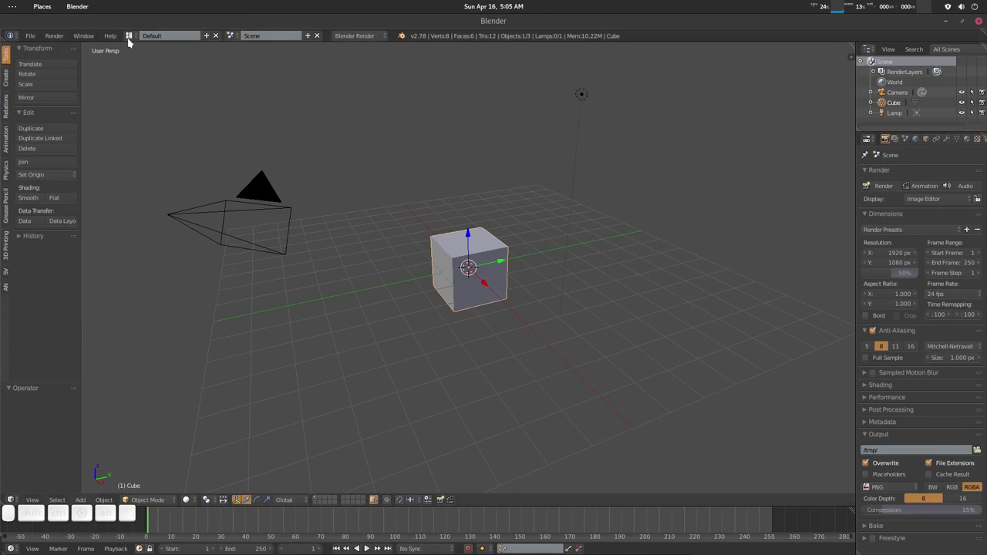
Switch the new Blender instance to the Video Editing screen layout
click(30, 36)
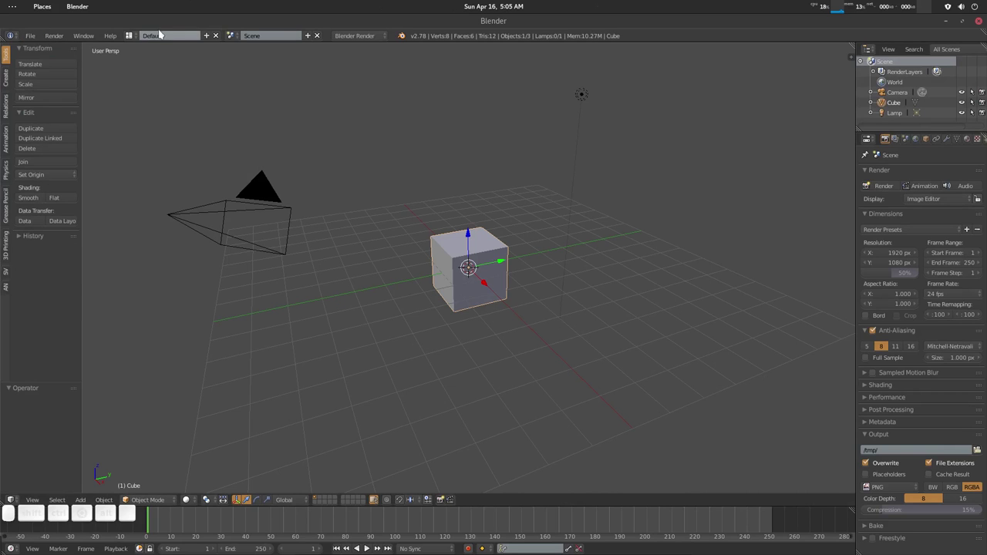
click(130, 36)
click(166, 130)
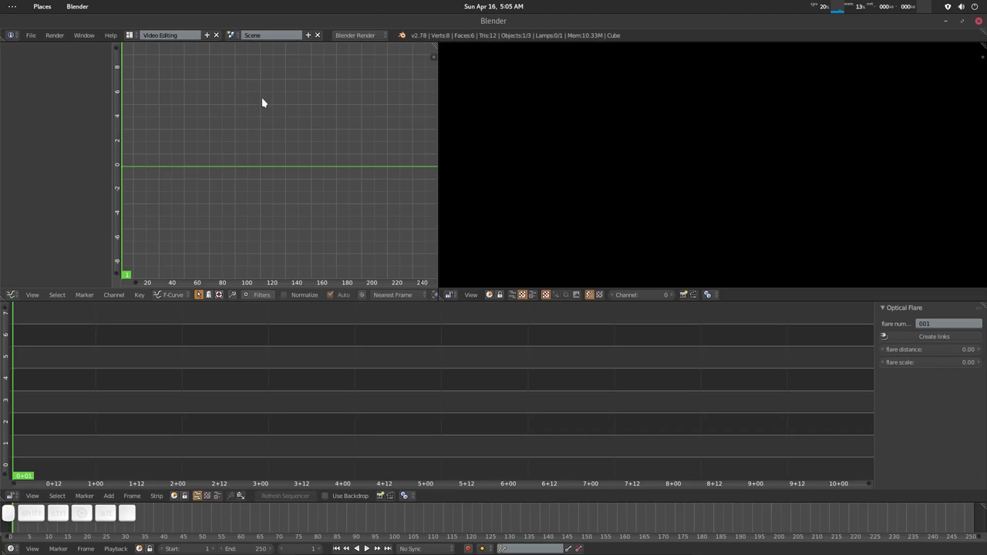
Append the Optical_Flare_Basic_my_Preset scene from Blender_Optical_Flare_my_Presets.blend in the Blender_Optical_Flare_VSE_Addon_CGVIRUS folder
click(32, 35)
click(46, 195)
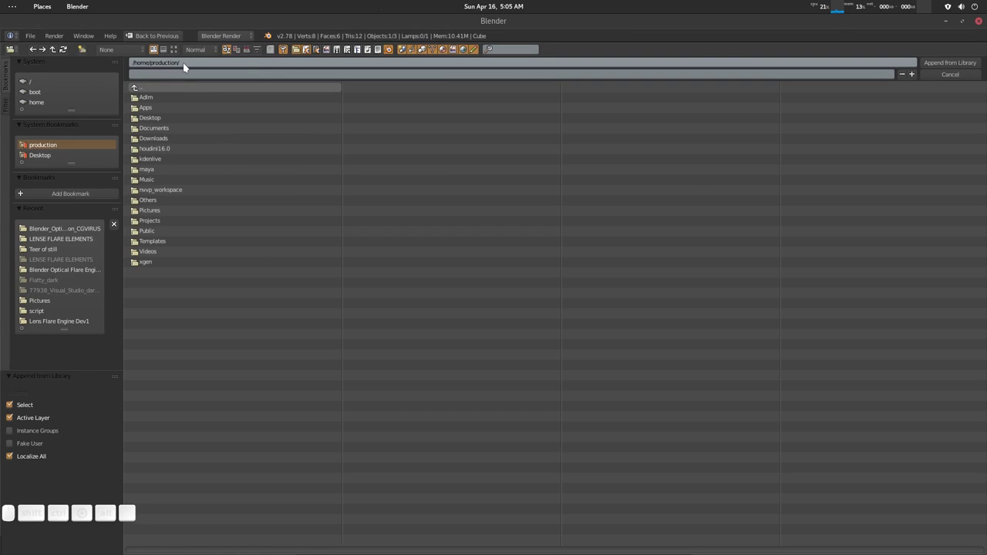
click(82, 226)
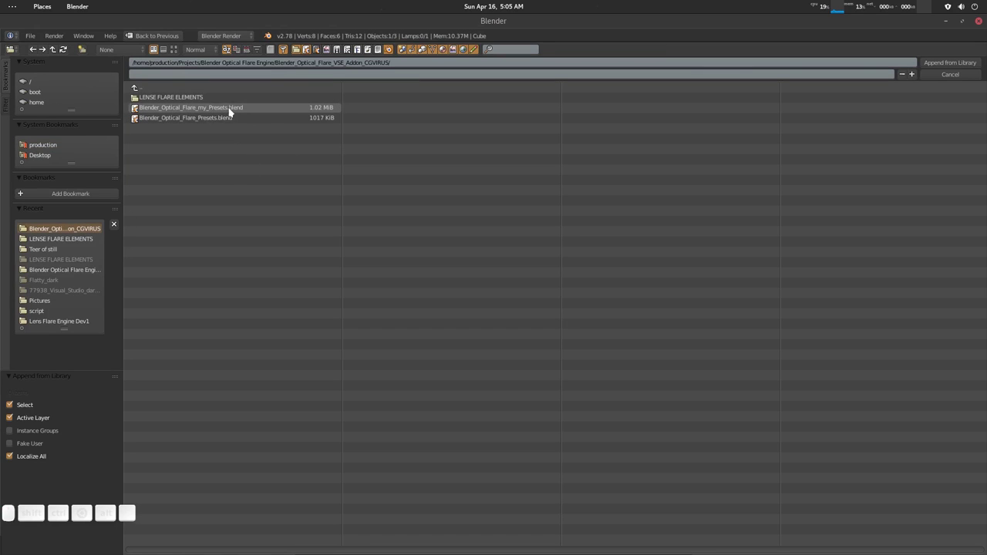
click(222, 109)
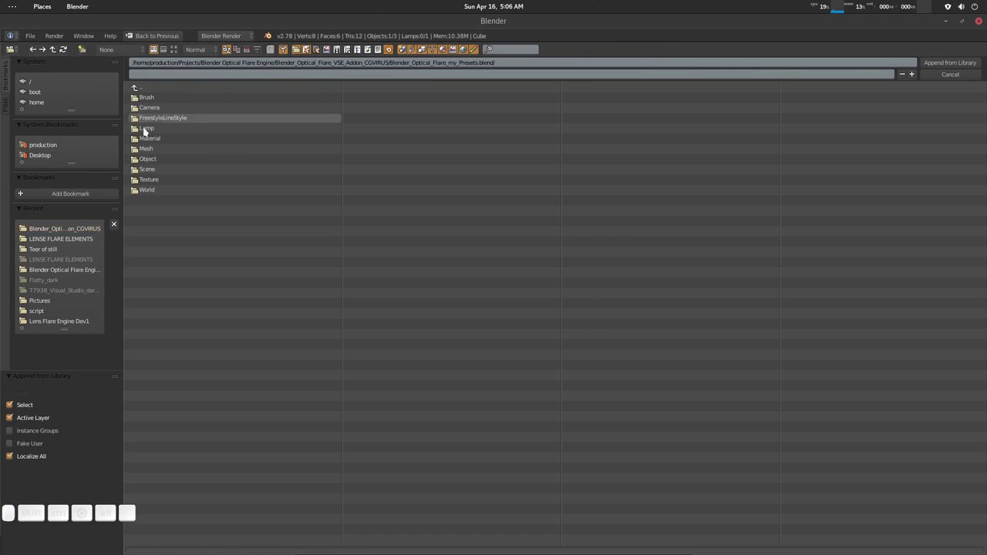
click(157, 171)
double_click(179, 99)
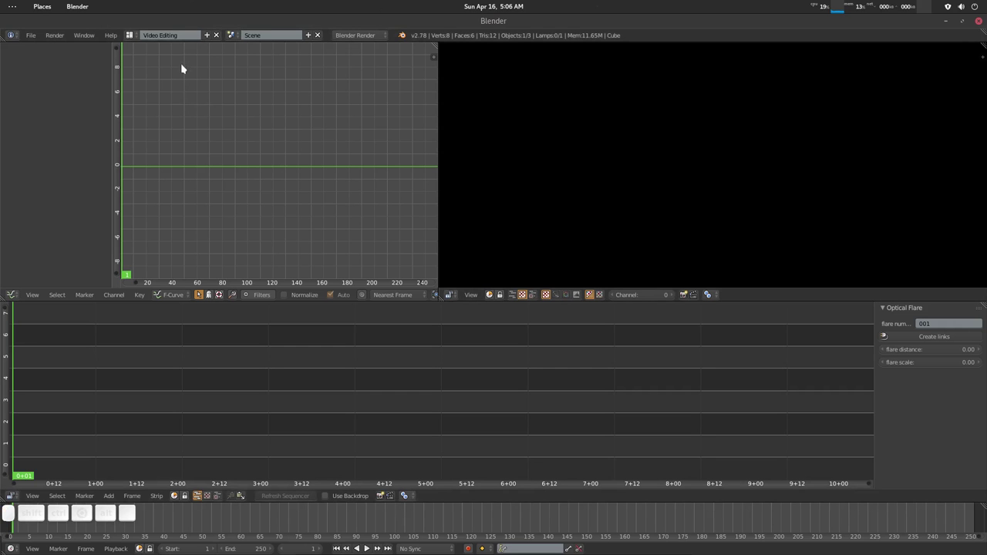
Switch to the Optical_Flare_Basic_my_Preset scene and scrub the playhead to frame 23 to preview the appended flare
click(231, 35)
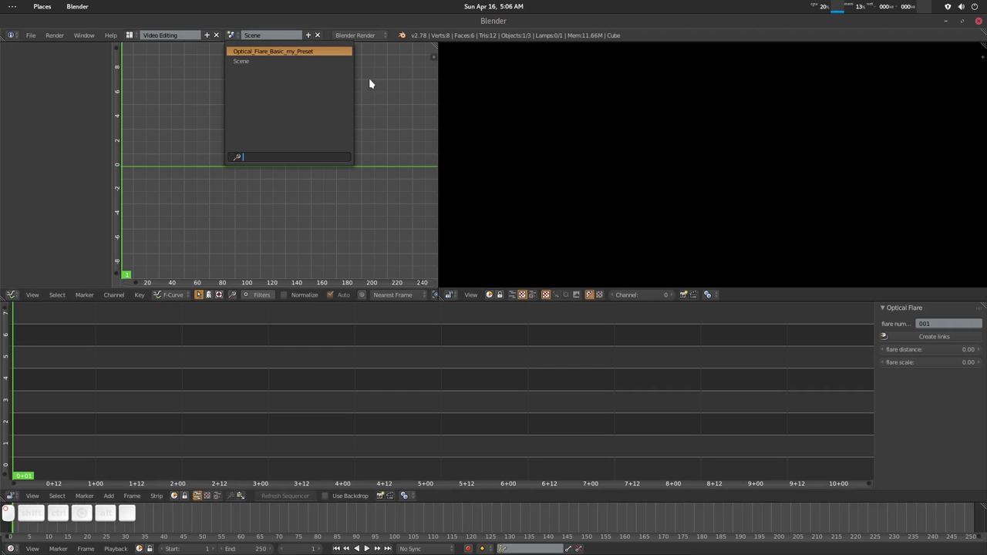
key(Return)
drag(111, 335, 87, 335)
scroll(699, 182, up, 2)
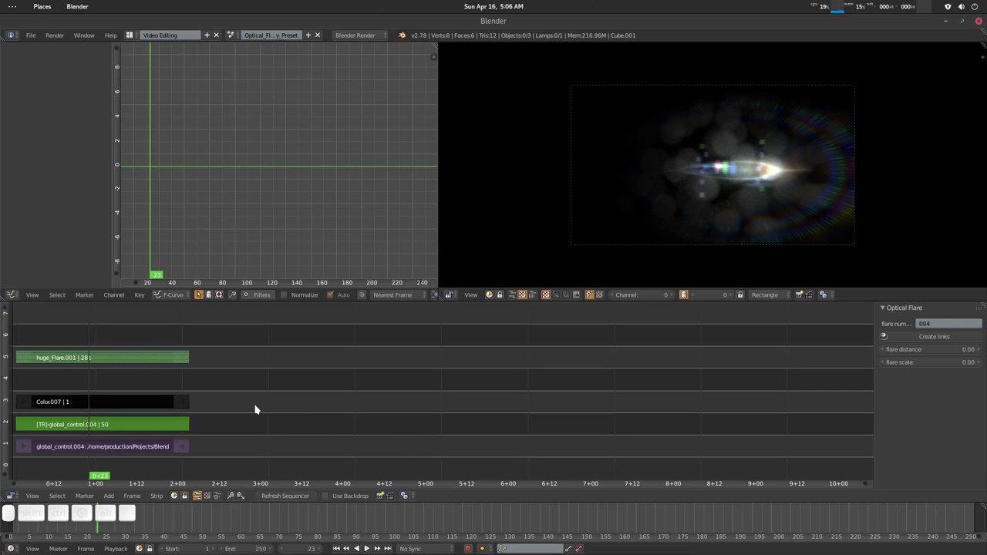
middle_drag(256, 409, 262, 407)
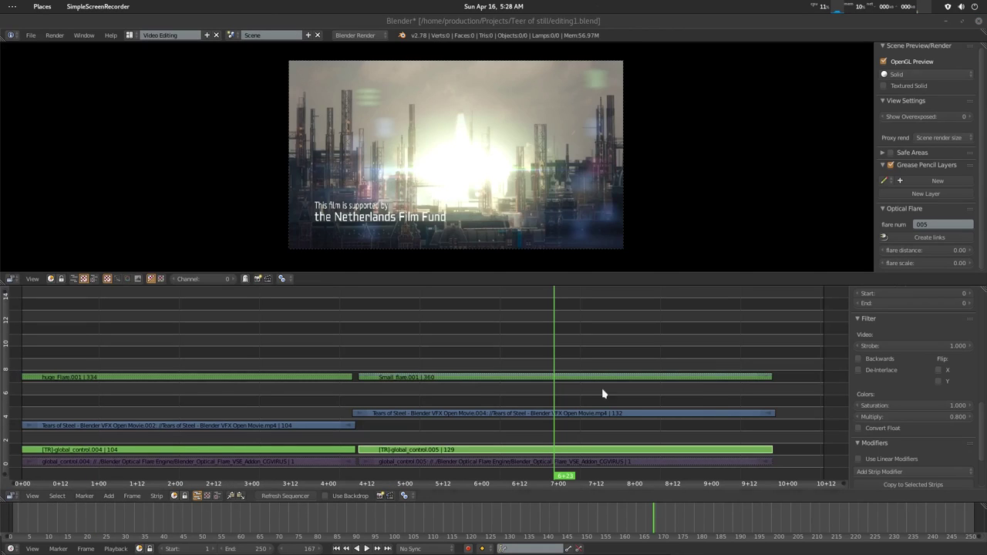
right_click(435, 381)
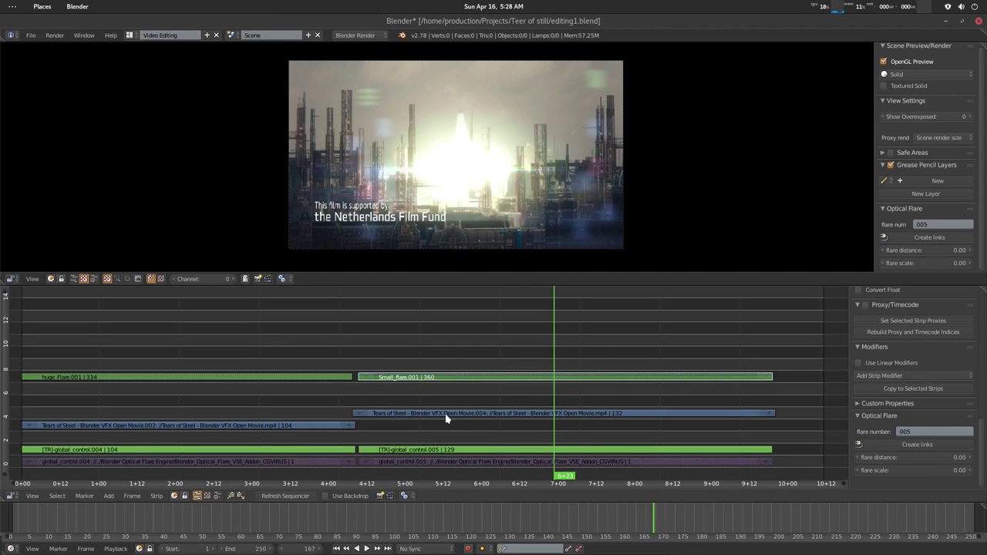
right_click(313, 379)
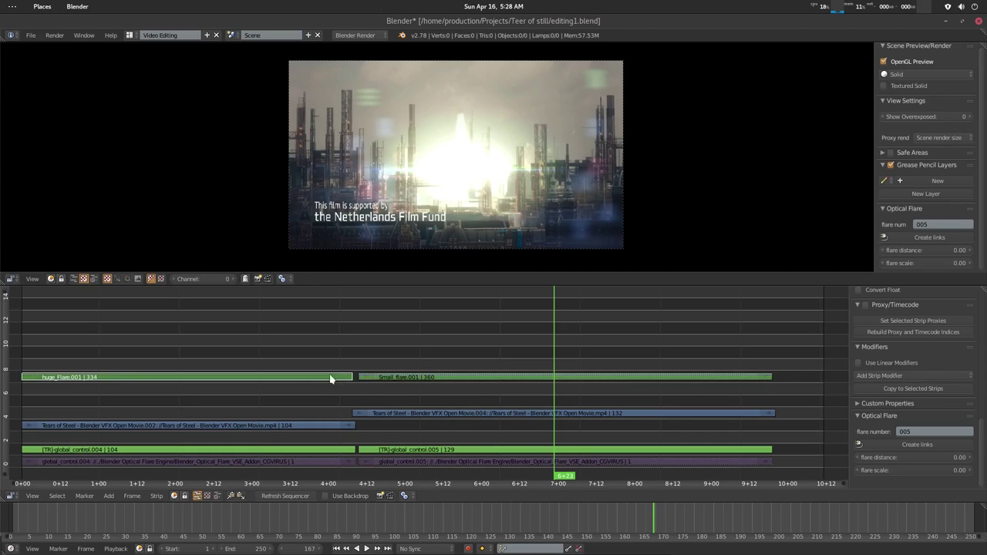
right_click(391, 379)
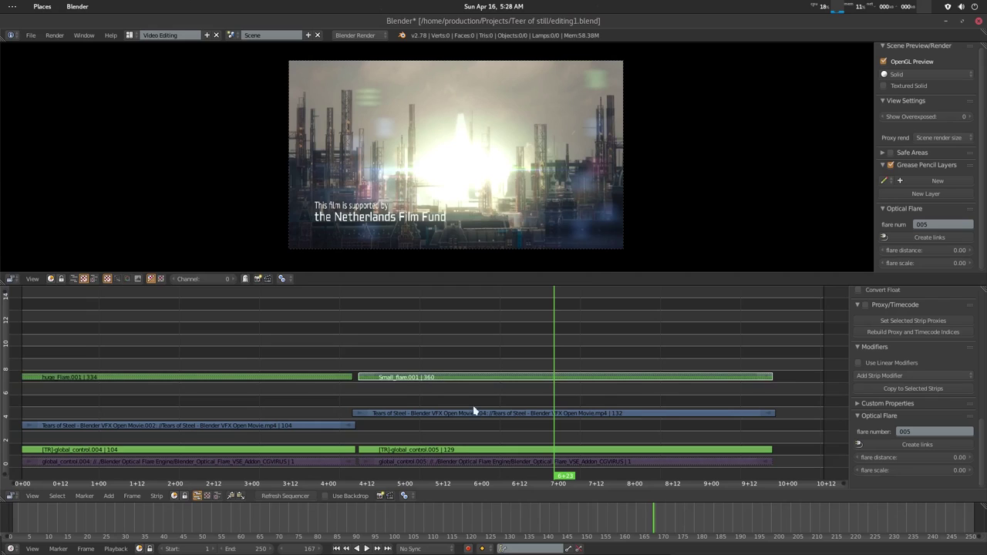
Select both Tears of Steel movie strips and the Small_flare.001 and huge_Flare.001 meta strips, and move them up three channels
right_click(285, 428)
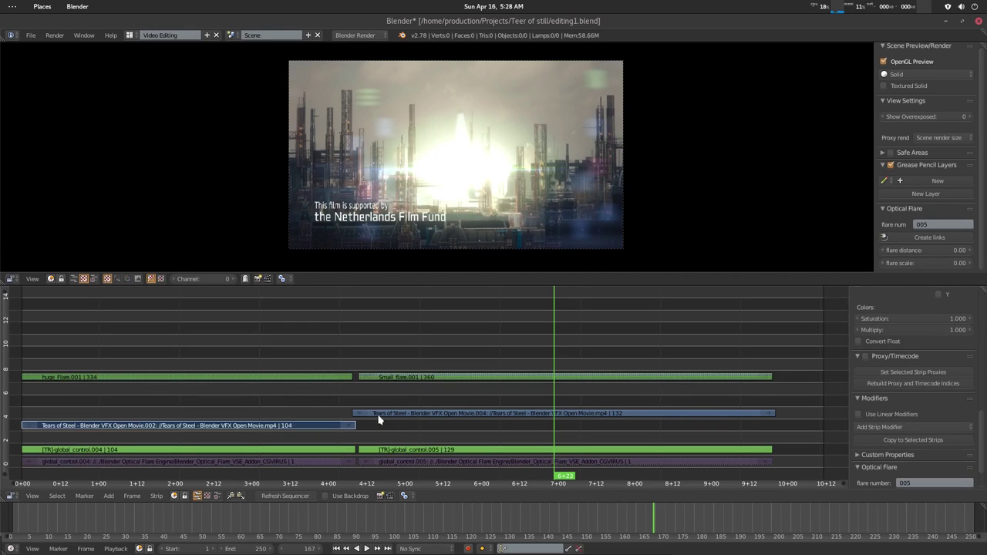
right_click(386, 416)
right_click(407, 379)
right_click(331, 381)
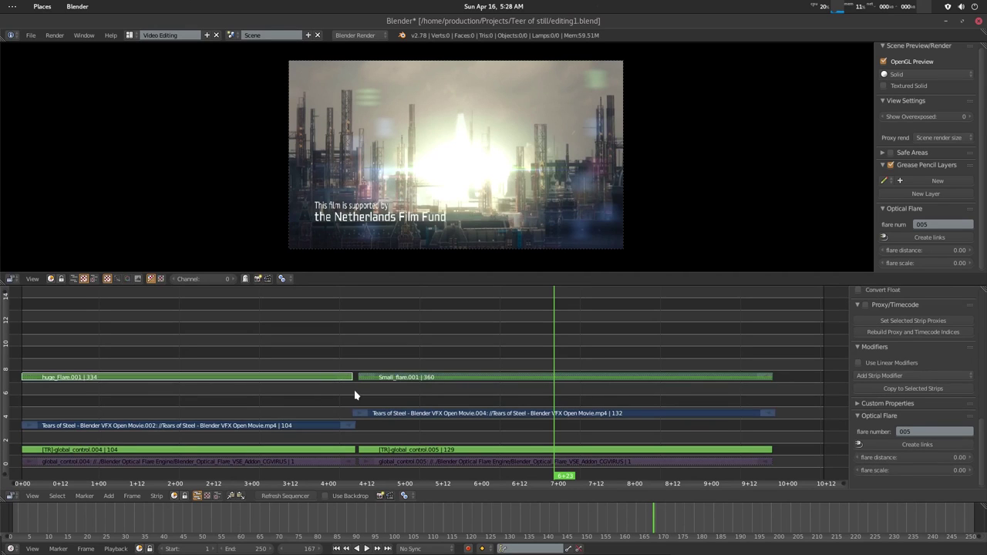
key(a)
key(g)
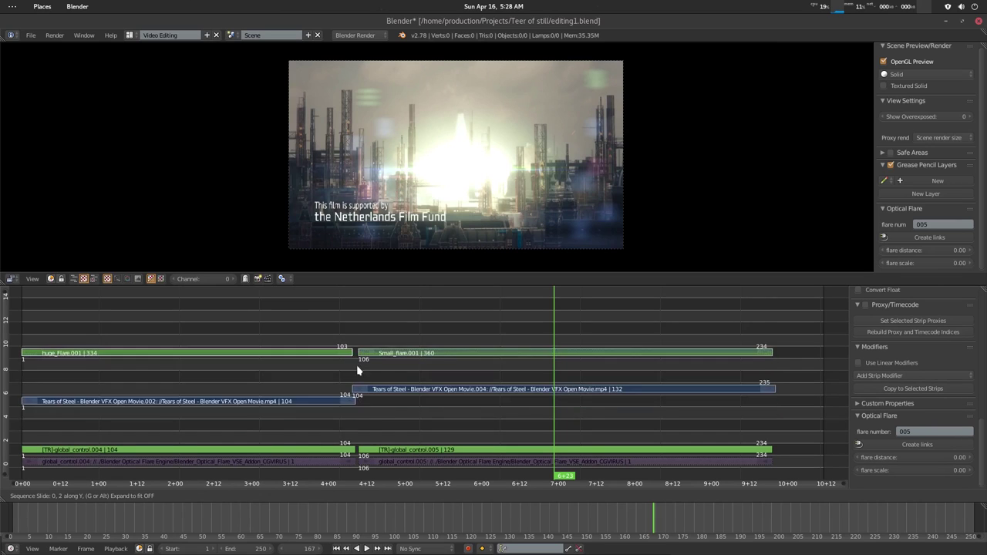
click(360, 360)
Select the global_control.005 transform strip with its image strip and move both up two channels
click(411, 453)
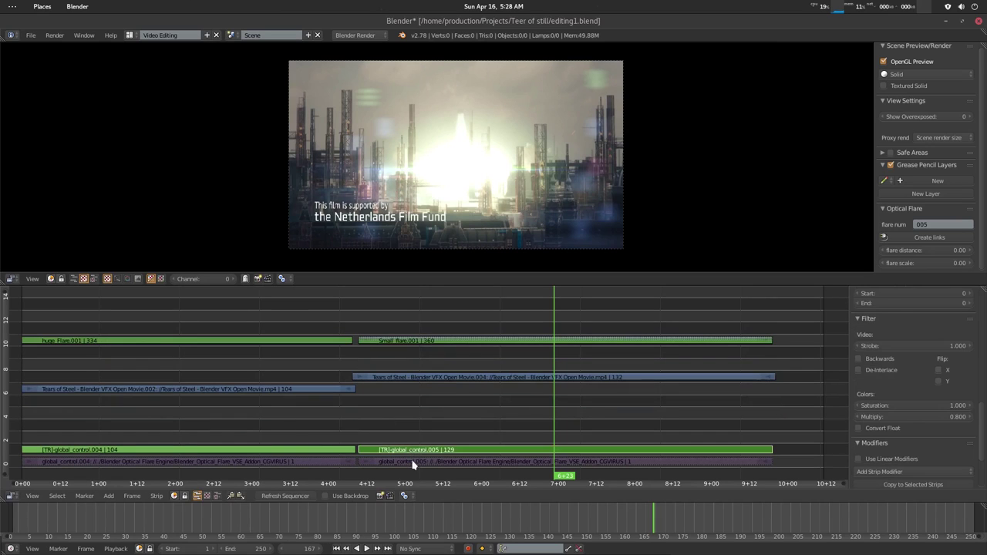
click(416, 457)
shift+click(417, 451)
key(g)
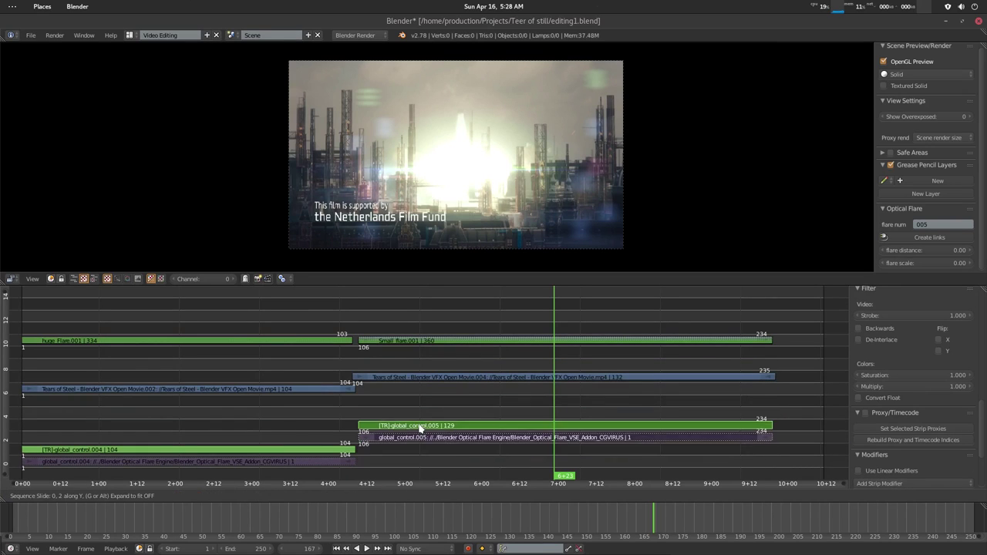
click(420, 429)
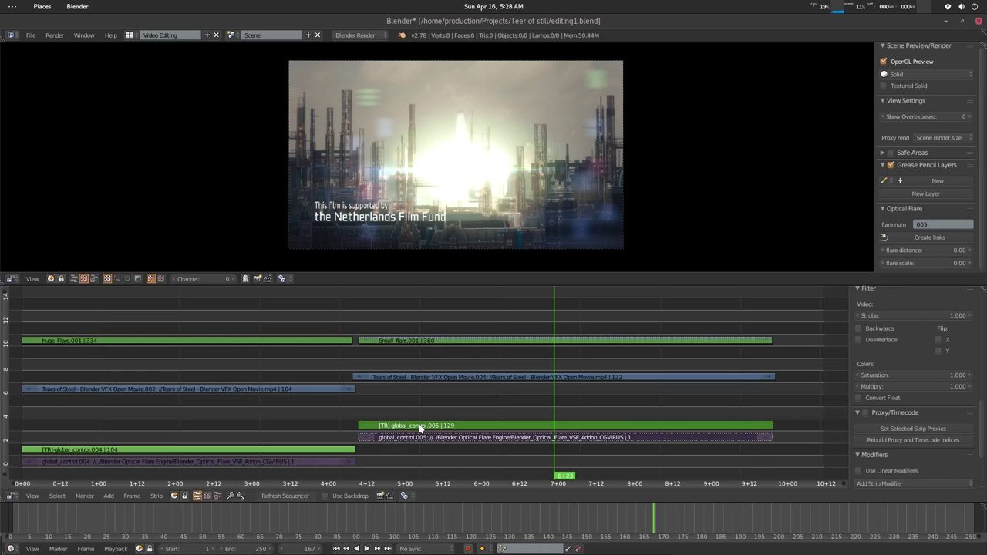
Move the Small_flare.001 meta strip down one channel and select it together with the global_control.005 transform and image strips
click(440, 344)
key(g)
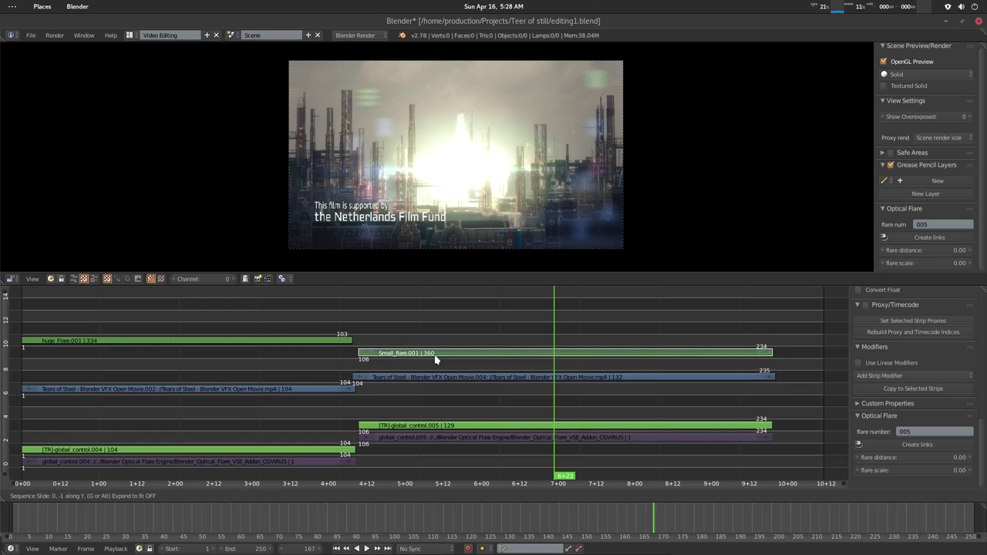
click(435, 358)
right_click(429, 428)
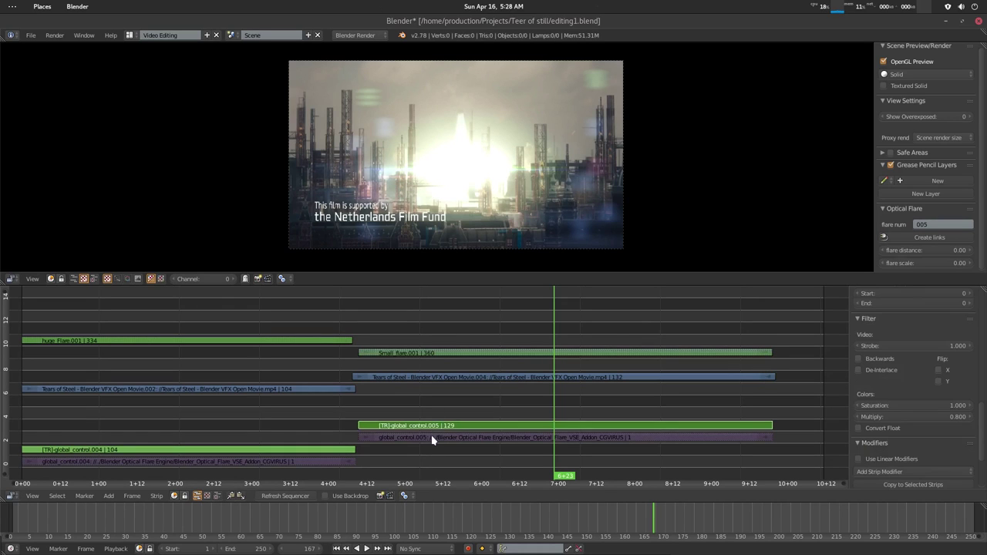
right_click(432, 439)
right_click(436, 426)
right_click(443, 355)
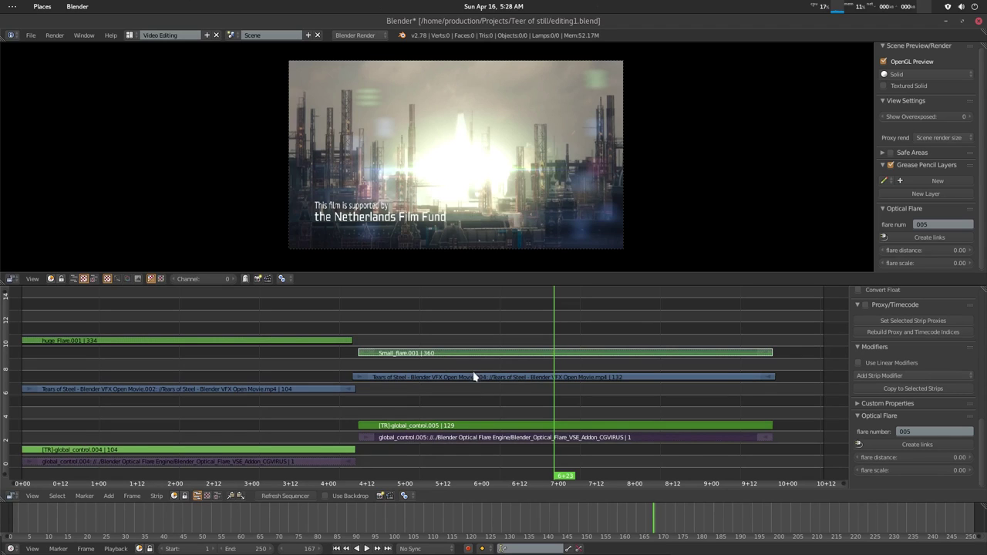
Select huge_Flare.001 with the global_control.004 transform and image strips, and slide them about 100 frames later along the timeline, overlapping Small_flare.001
right_click(326, 344)
right_click(299, 450)
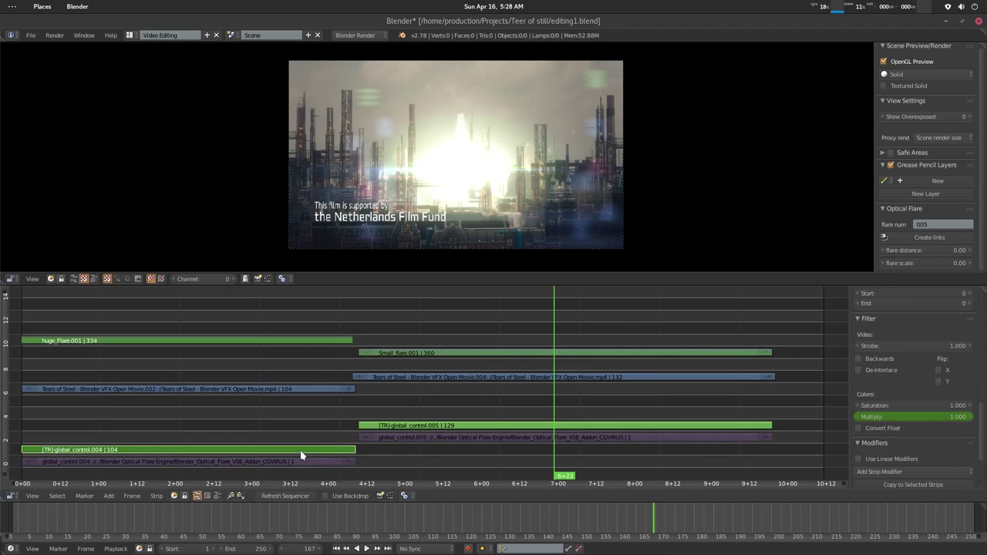
right_click(304, 460)
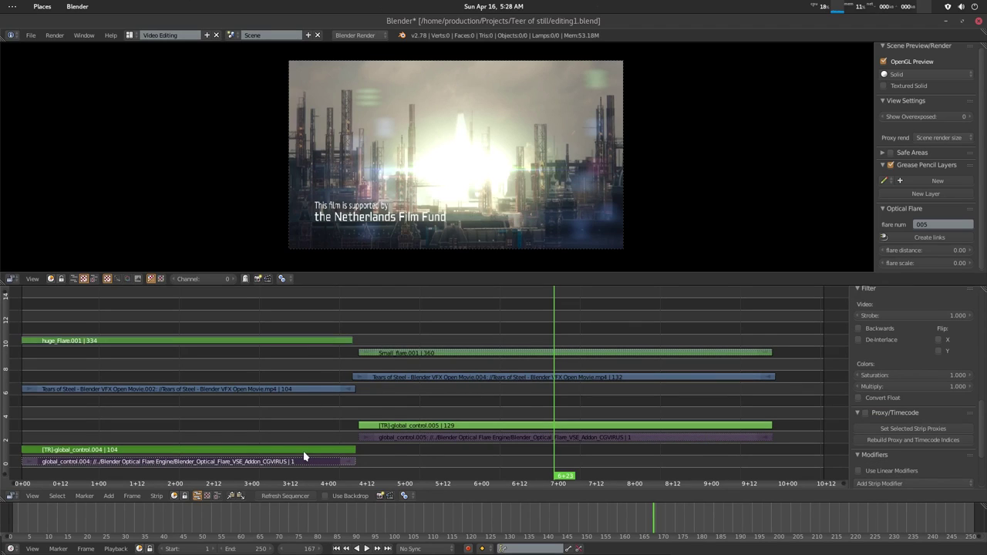
key(a)
key(a)
key(g)
key(x)
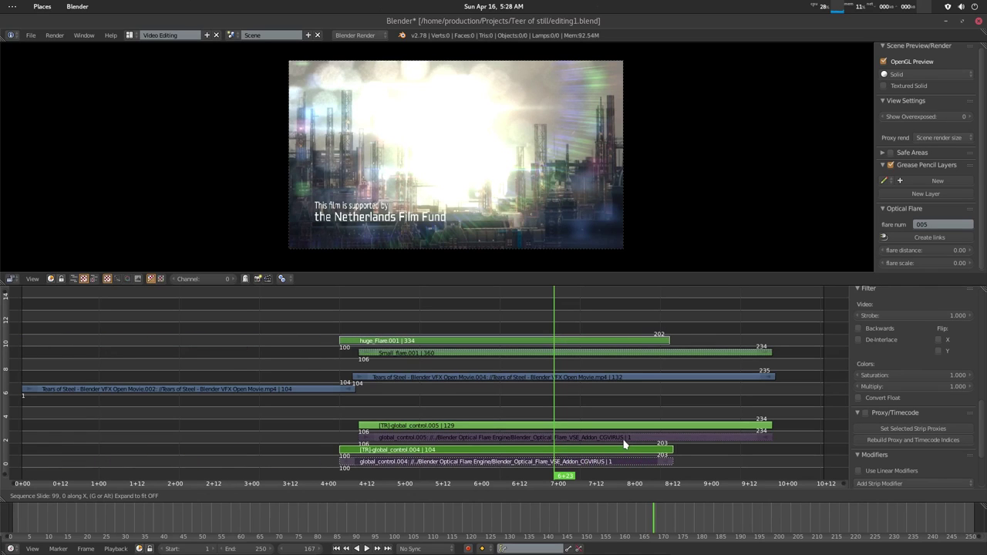
click(624, 445)
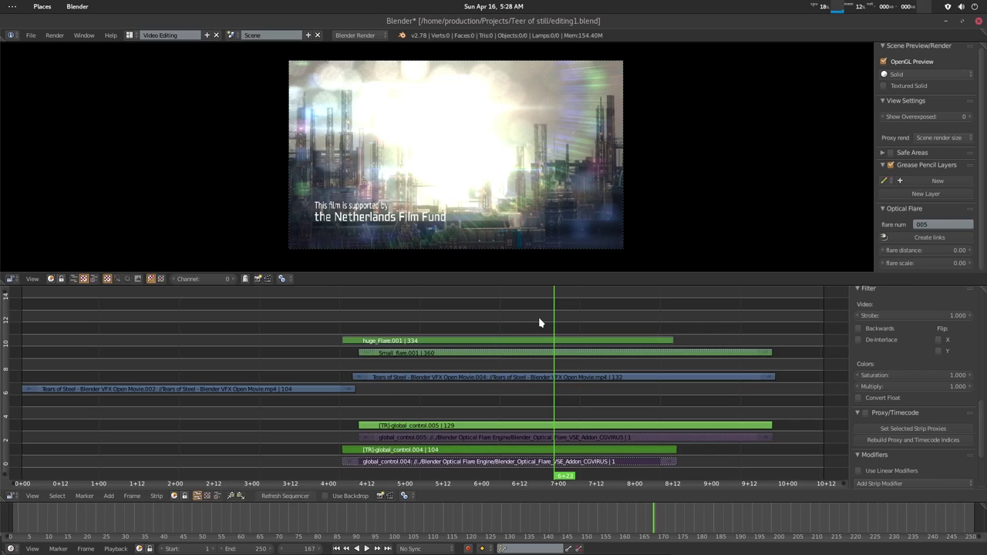
Play the sequence backward and forward across the overlapping flare strips to preview both flares combined over the second movie shot
key(shift+alt+a)
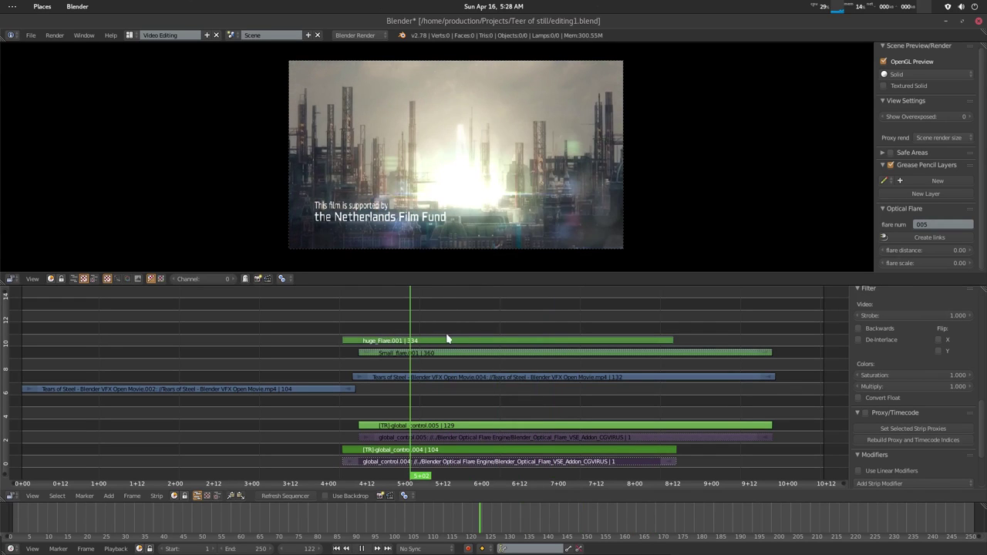
key(alt+a)
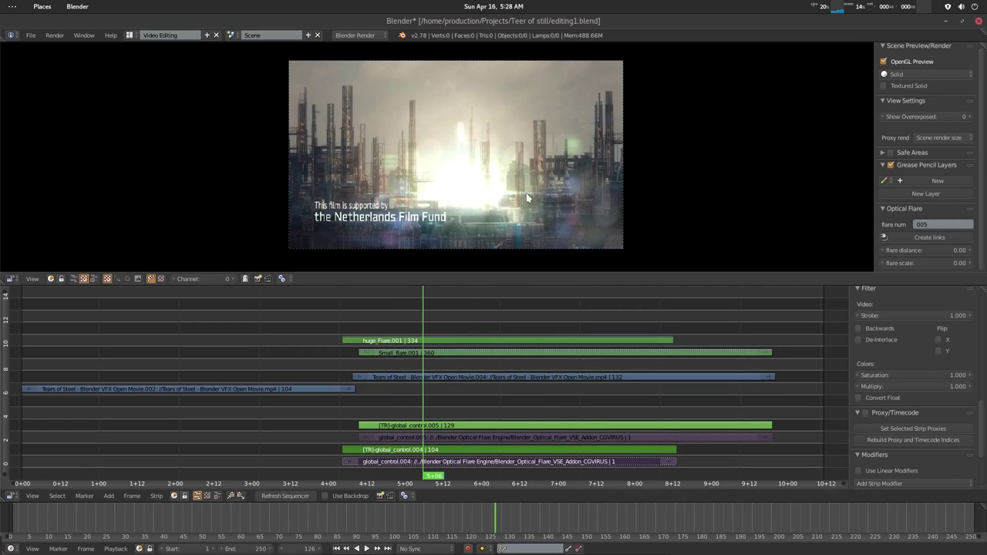
key(alt+a)
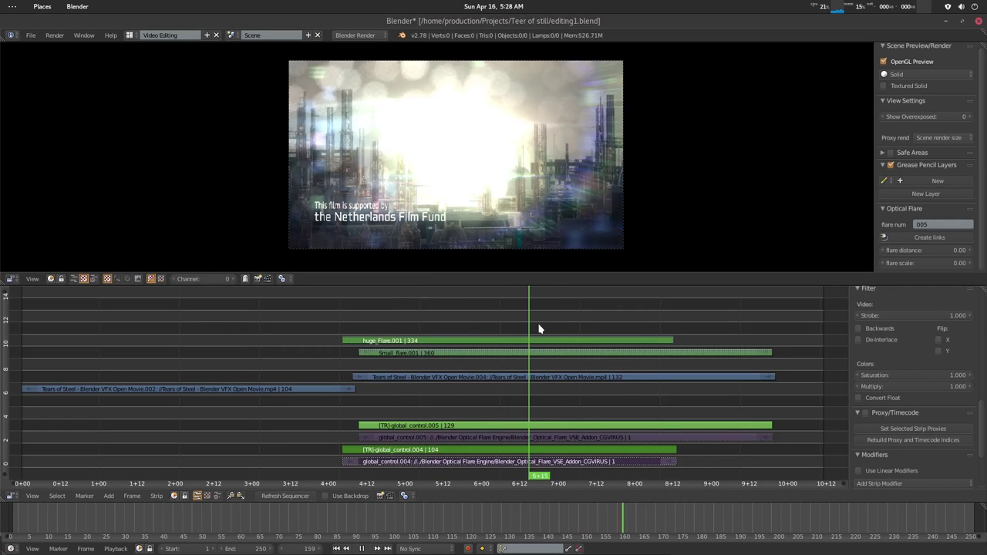
key(alt+a)
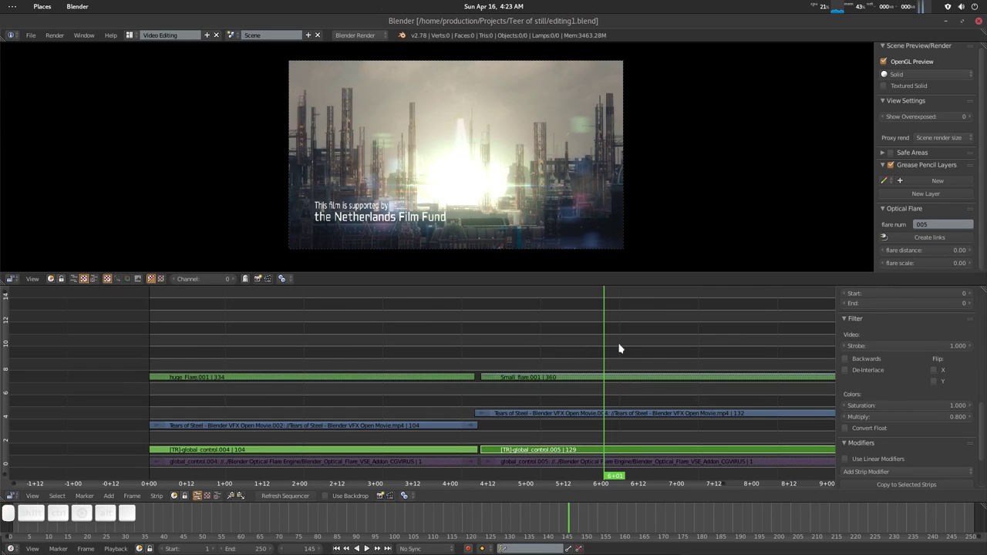
Play the edit from frame 145 to preview Small_flare.001 over the second movie strip with the flares placed end to end
middle_drag(609, 349, 465, 325)
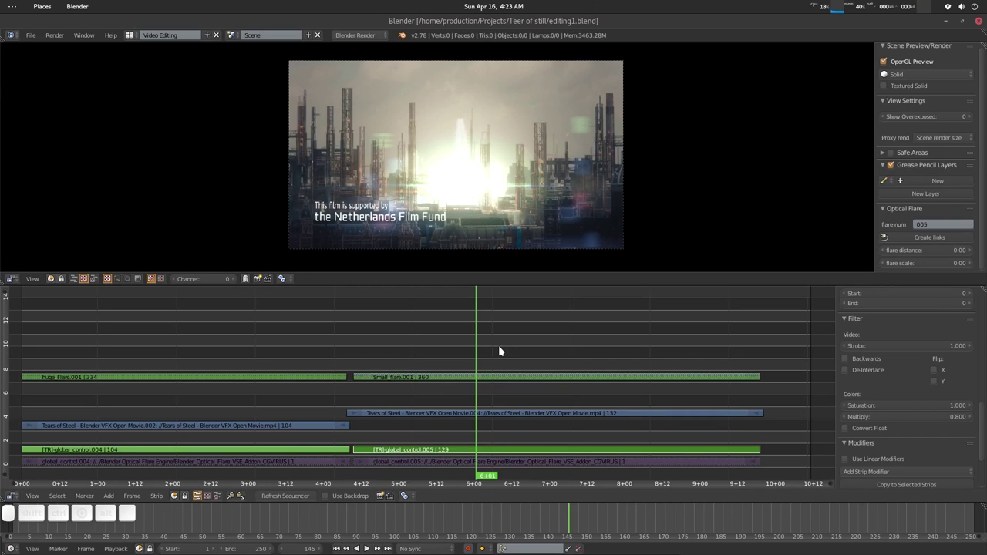
key(alt+a)
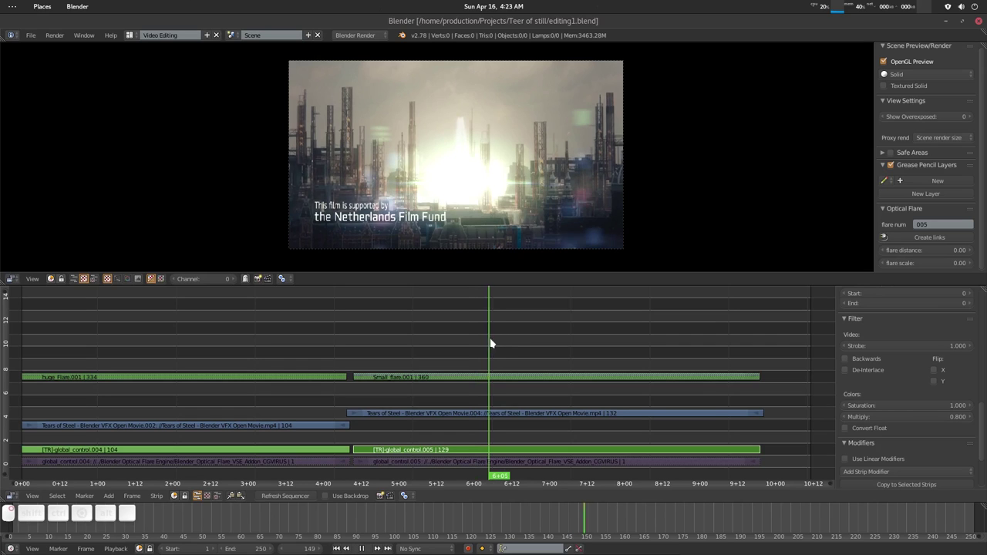